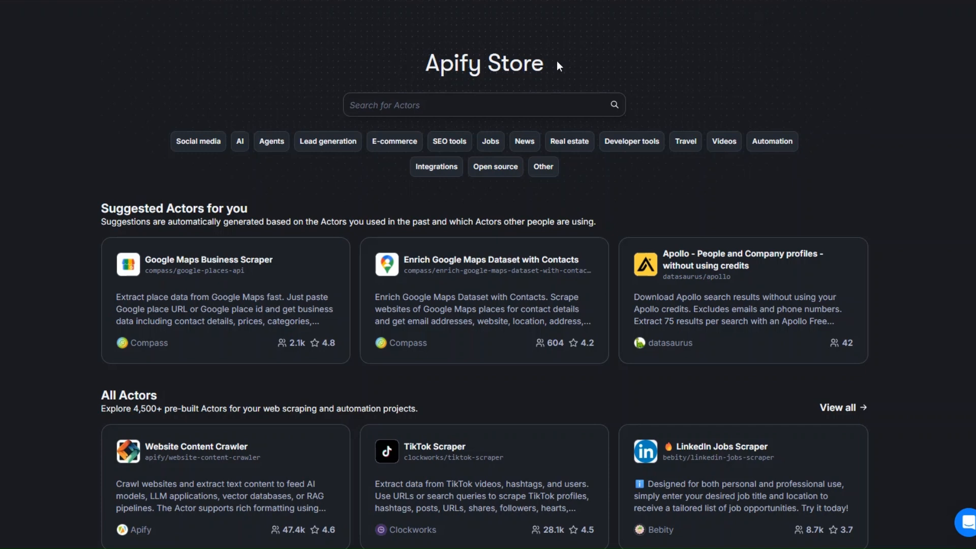
Search the Apify Store for "google maps" and open the Google Maps Email Extractor actor.
click(398, 103)
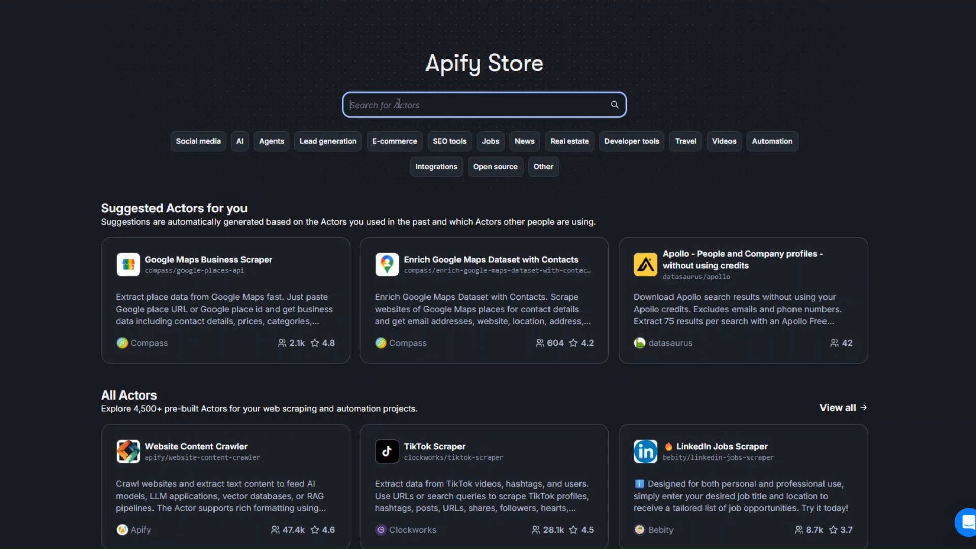
text(google maps)
click(615, 109)
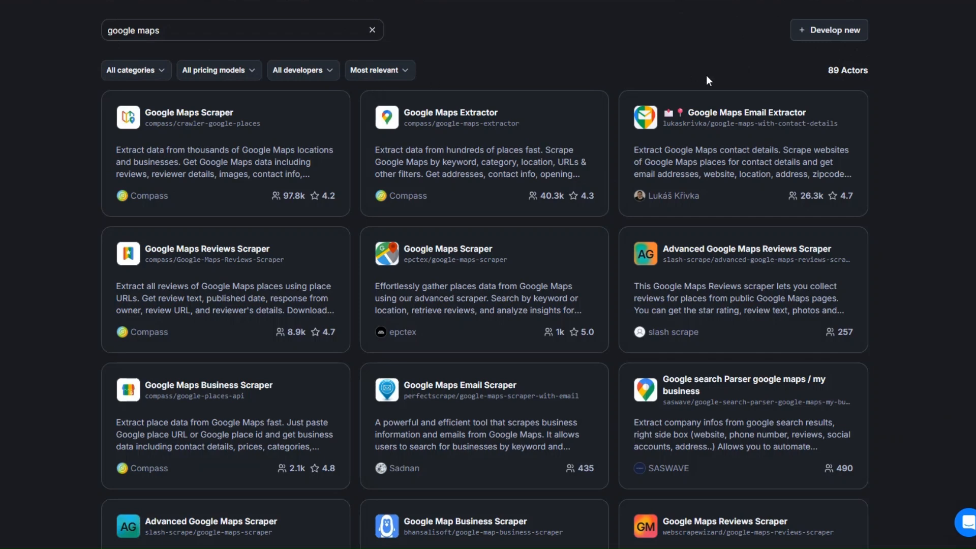
drag(841, 67, 896, 71)
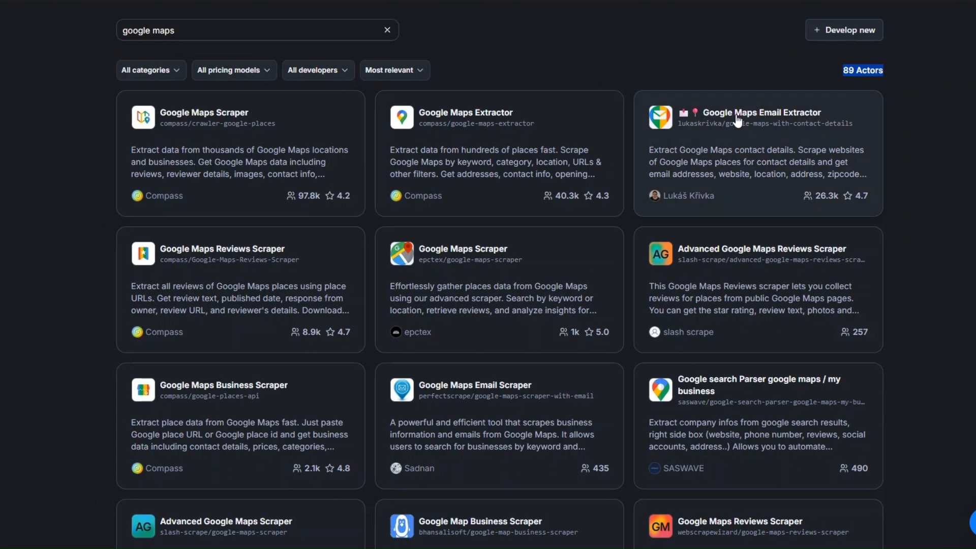
click(737, 121)
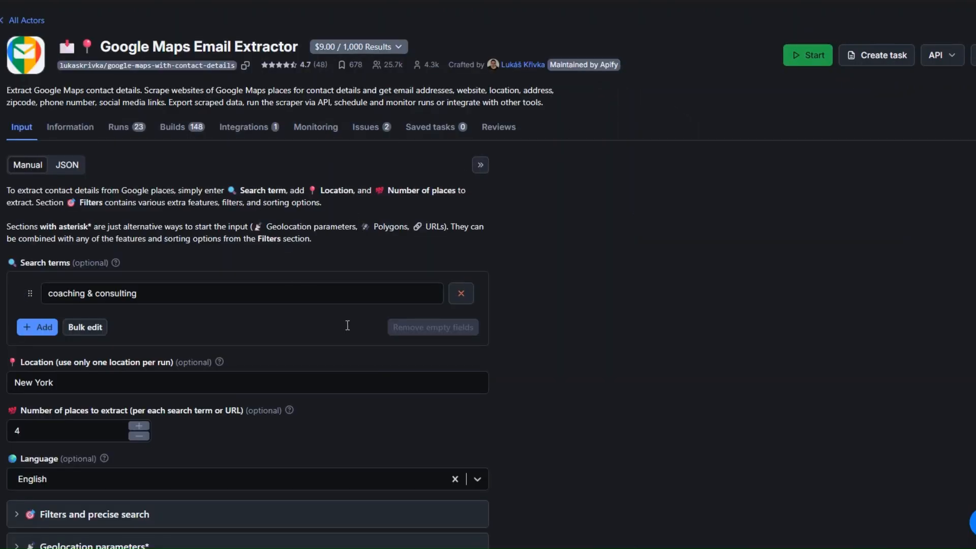
Review the extractor's input fields for search terms, location and number of places to extract.
scroll(349, 224, down, 4)
scroll(349, 224, up, 4)
scroll(410, 155, down, 3)
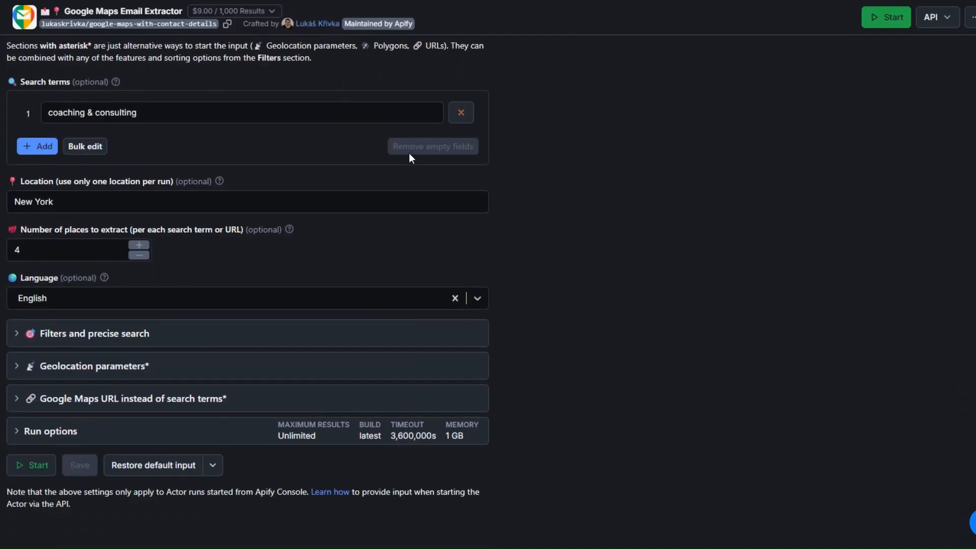
click(145, 112)
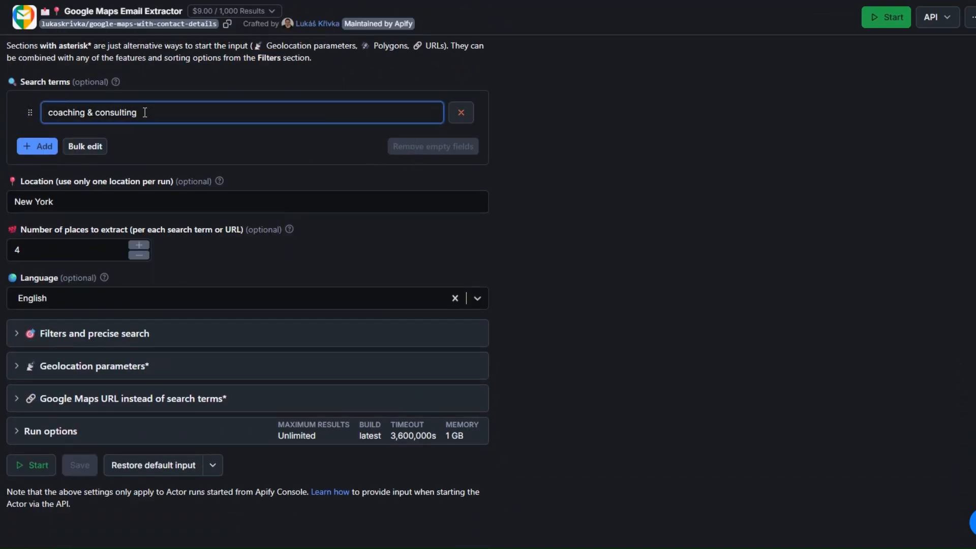
click(148, 202)
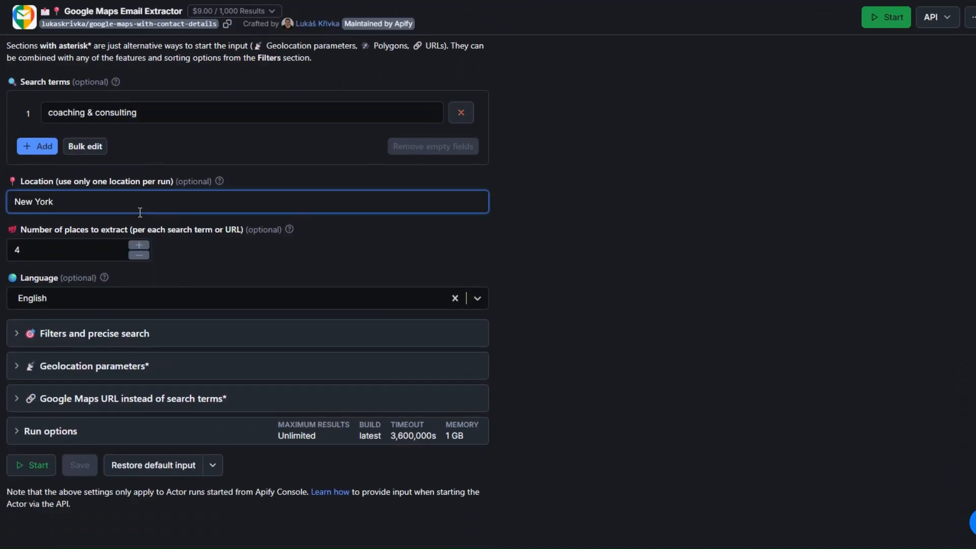
click(84, 249)
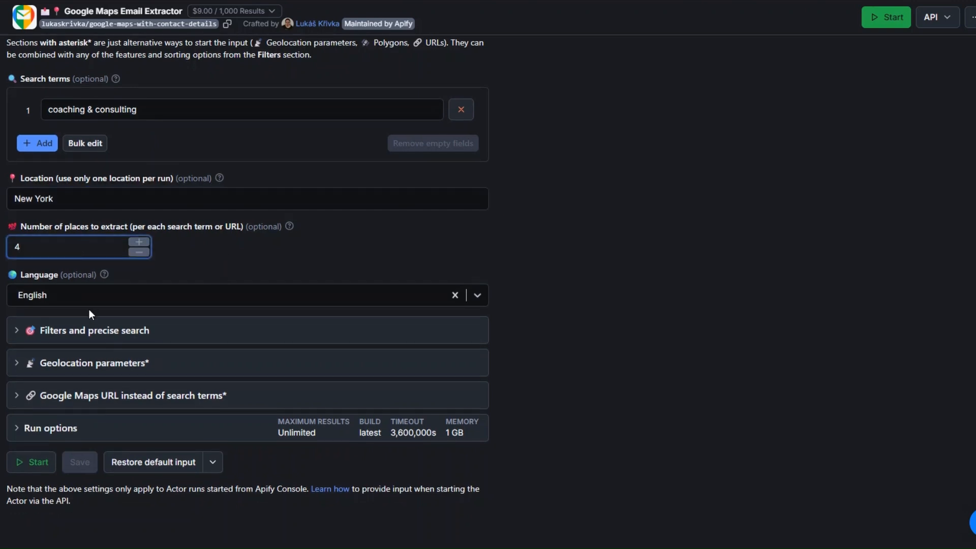
Examine the extractor's optional settings for filters and precise search, geolocation parameters and Google Maps URLs, collapsing each section after viewing.
click(19, 339)
scroll(168, 333, down, 3)
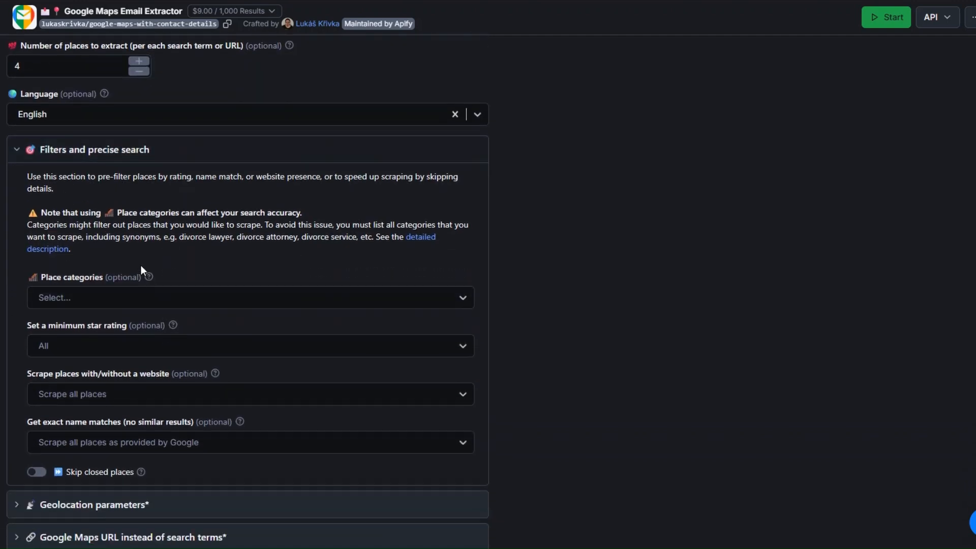
scroll(140, 264, down, 2)
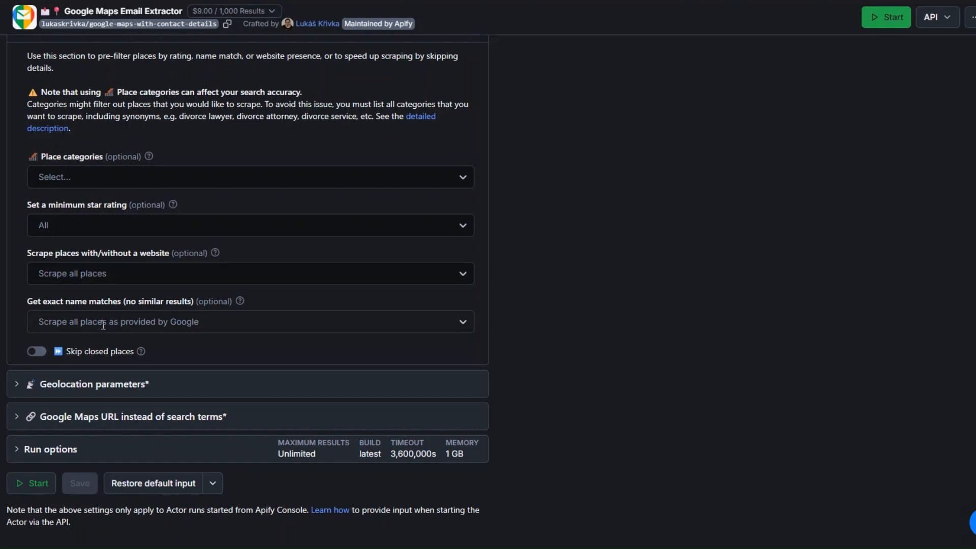
scroll(137, 290, up, 3)
click(74, 152)
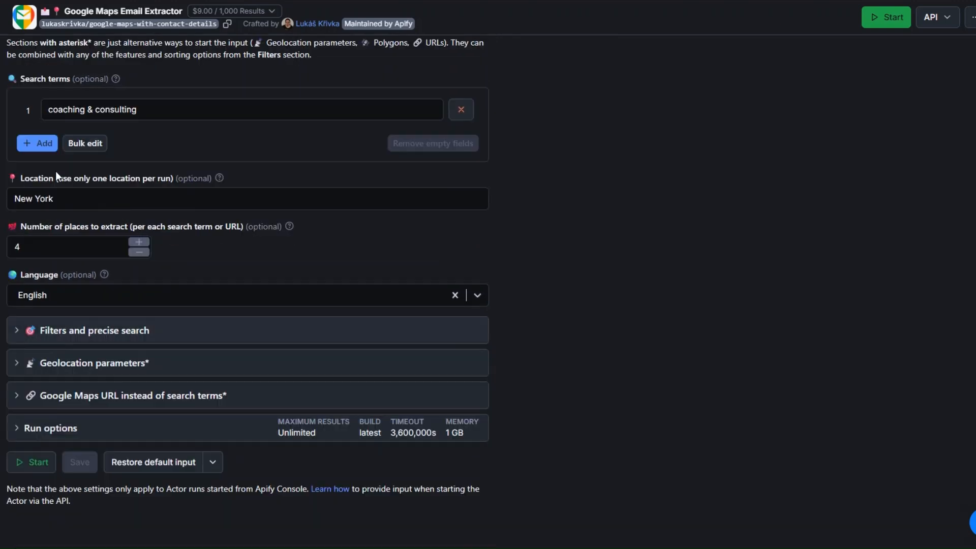
click(16, 364)
scroll(139, 294, down, 5)
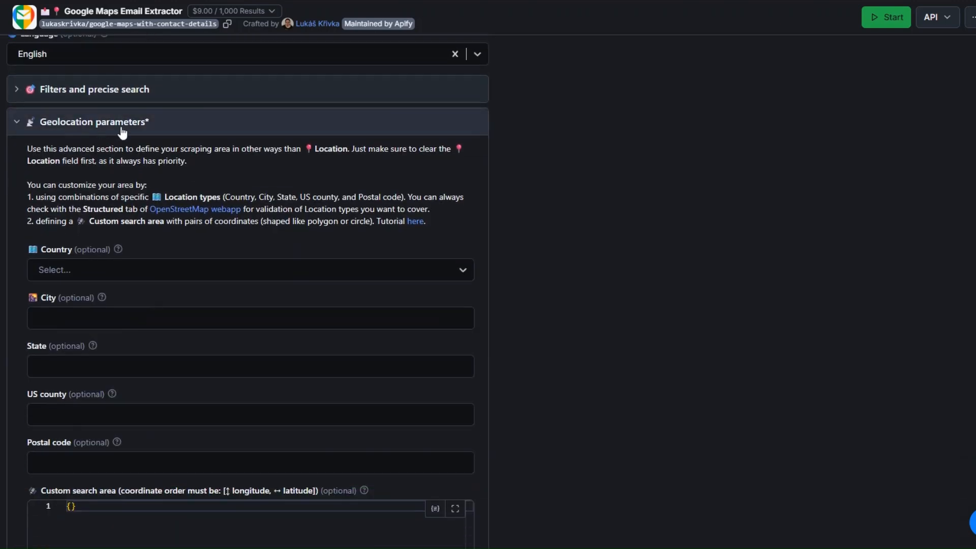
click(18, 126)
click(16, 395)
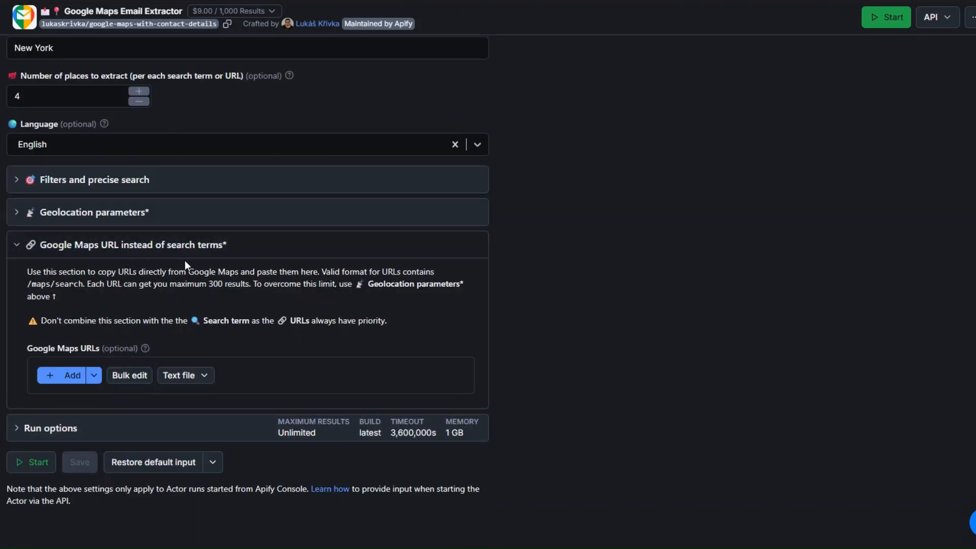
click(65, 246)
scroll(185, 208, up, 4)
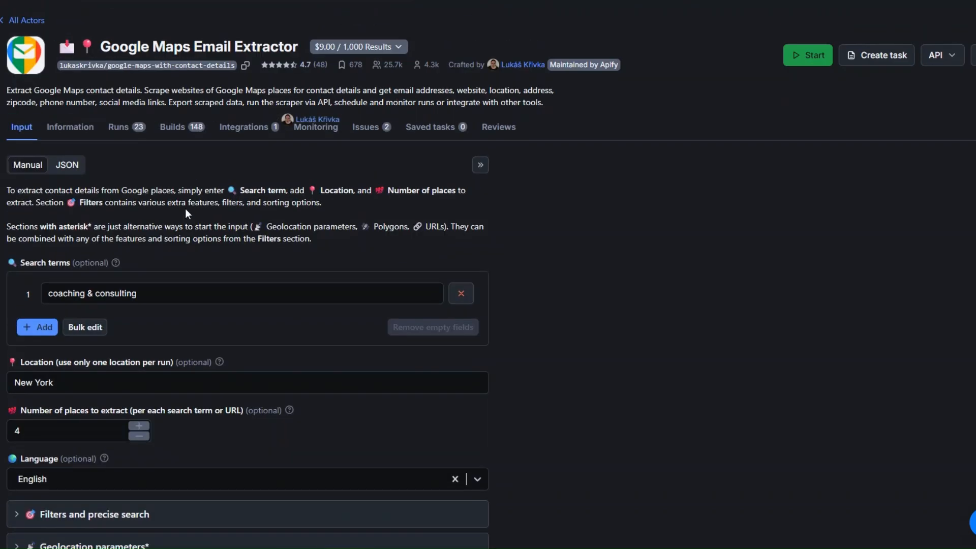
Replace the search term with "SEO Agencies", keep the New York location, and save and start the extractor run.
click(149, 293)
scroll(149, 293, down, 1)
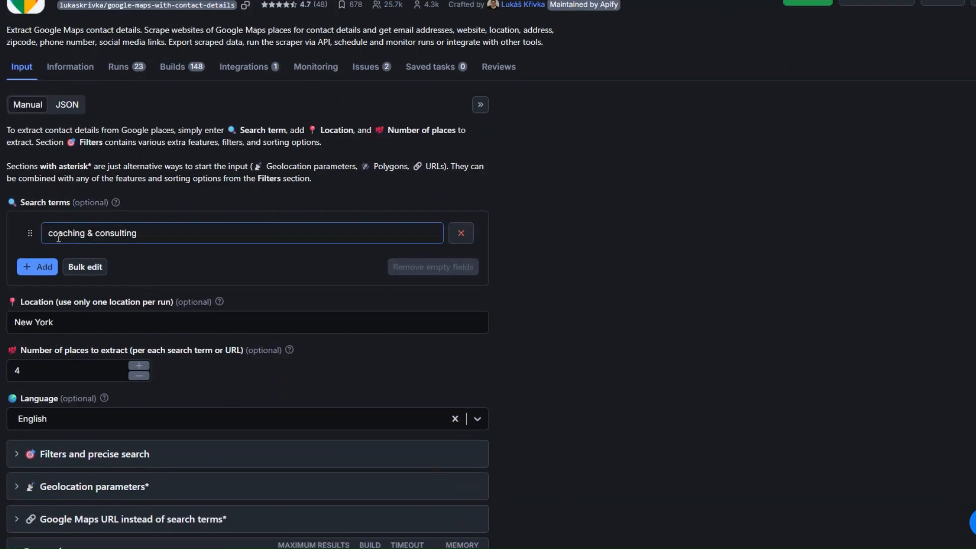
triple_click(179, 234)
scroll(179, 234, down, 1)
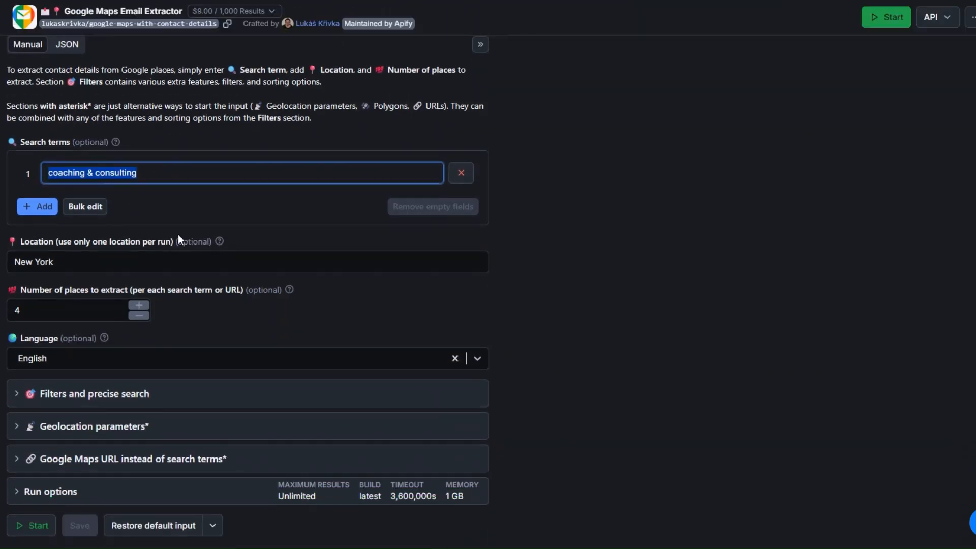
text(SEO Agencies)
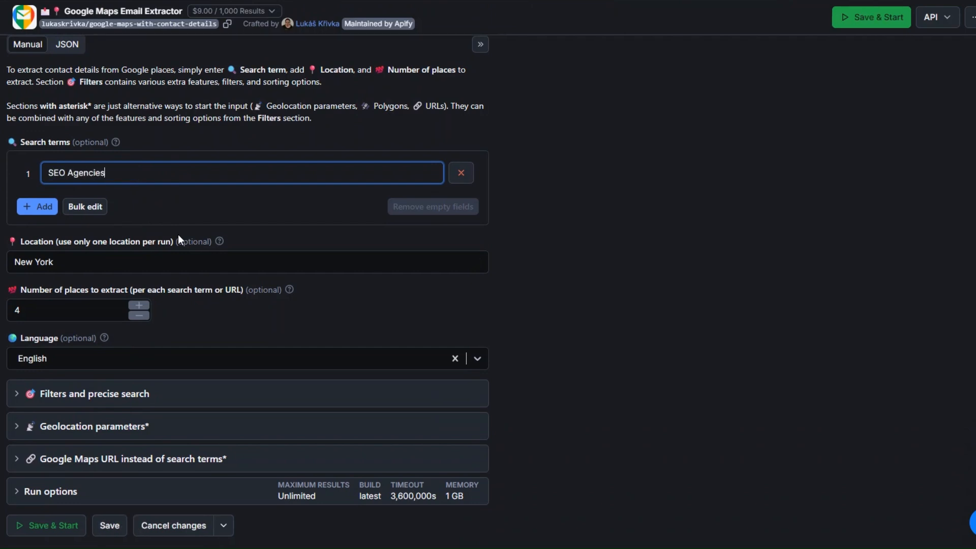
scroll(178, 234, down, 1)
click(71, 218)
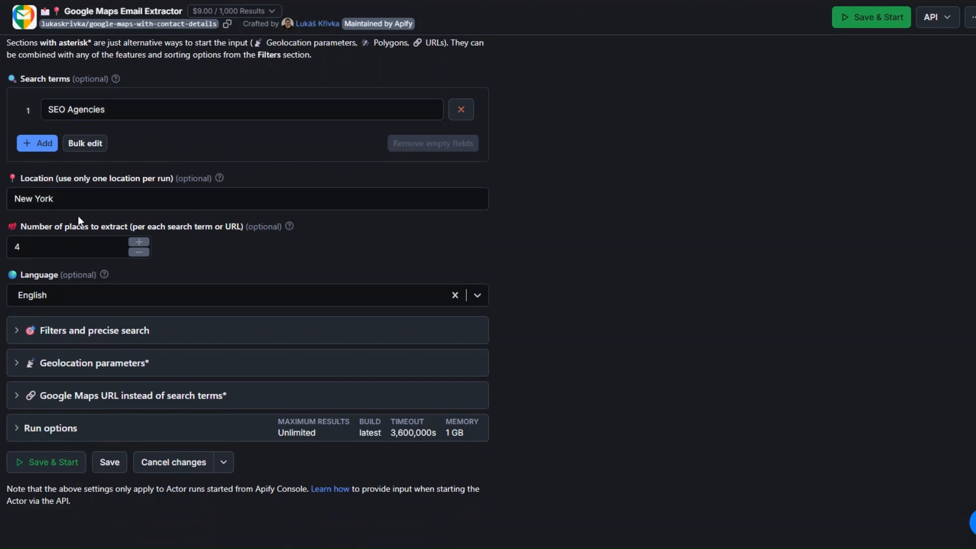
click(45, 454)
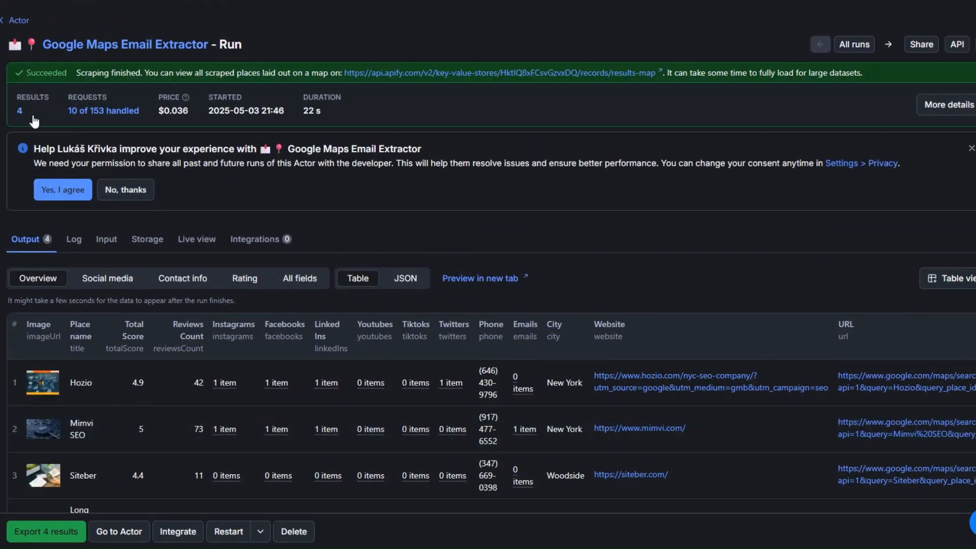
Examine the run's output table, including the social media, phone, email, website and Google Maps URL columns.
scroll(218, 265, down, 2)
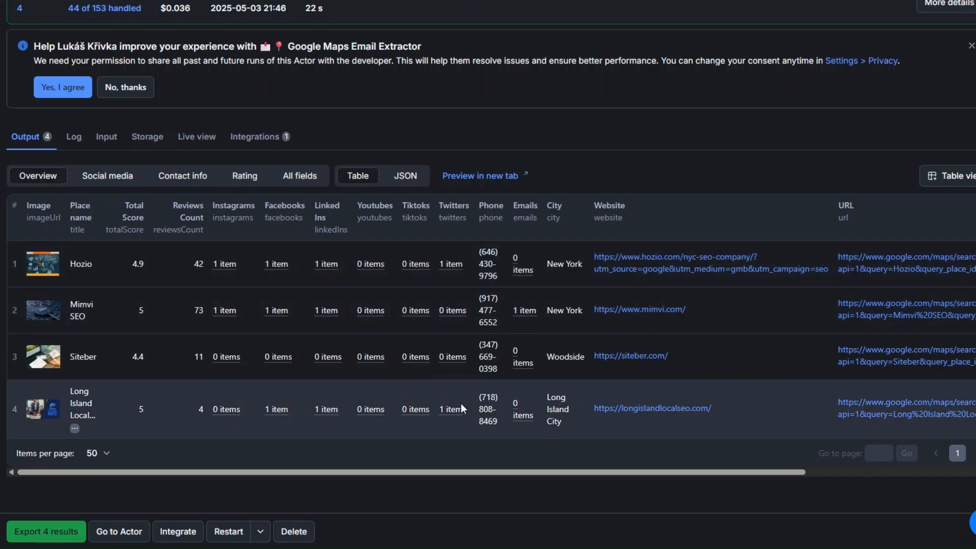
mouse_move(529, 317)
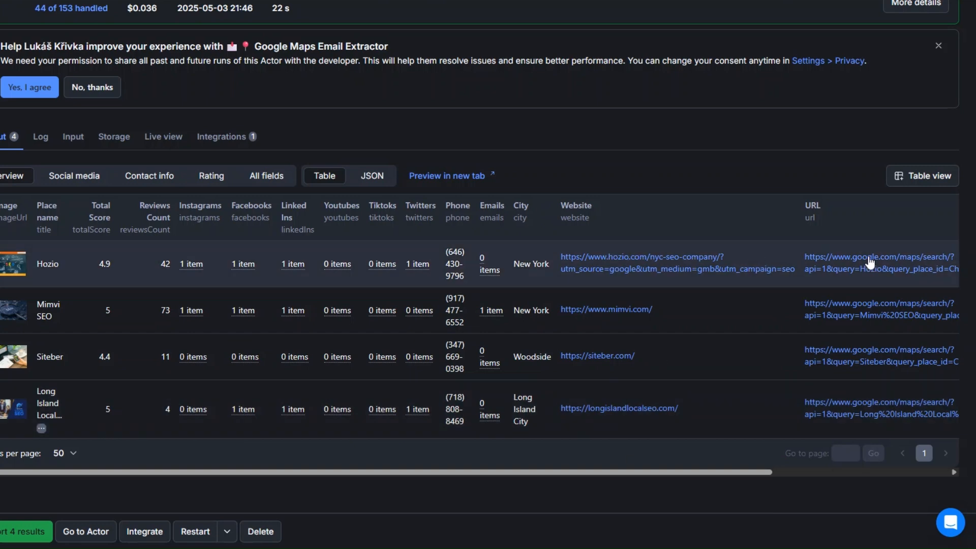
scroll(247, 206, up, 2)
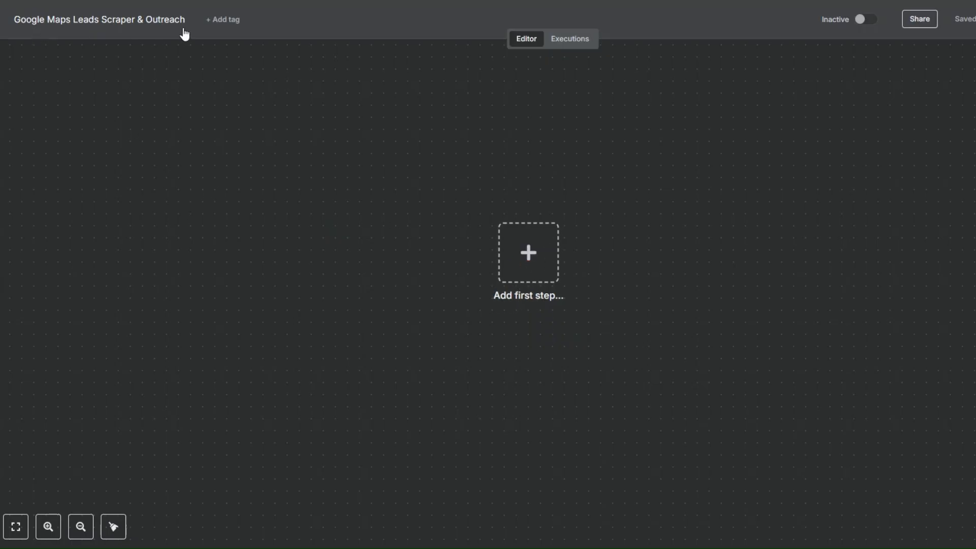
Switch to n8n, add a manual trigger on the left side of the canvas, and connect an HTTP Request node to it.
click(524, 257)
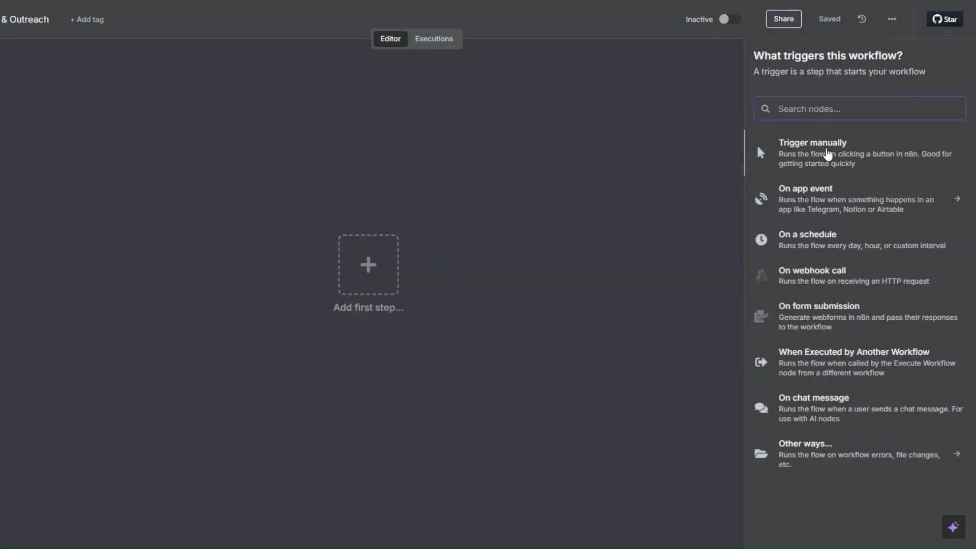
click(827, 153)
drag(404, 282, 120, 257)
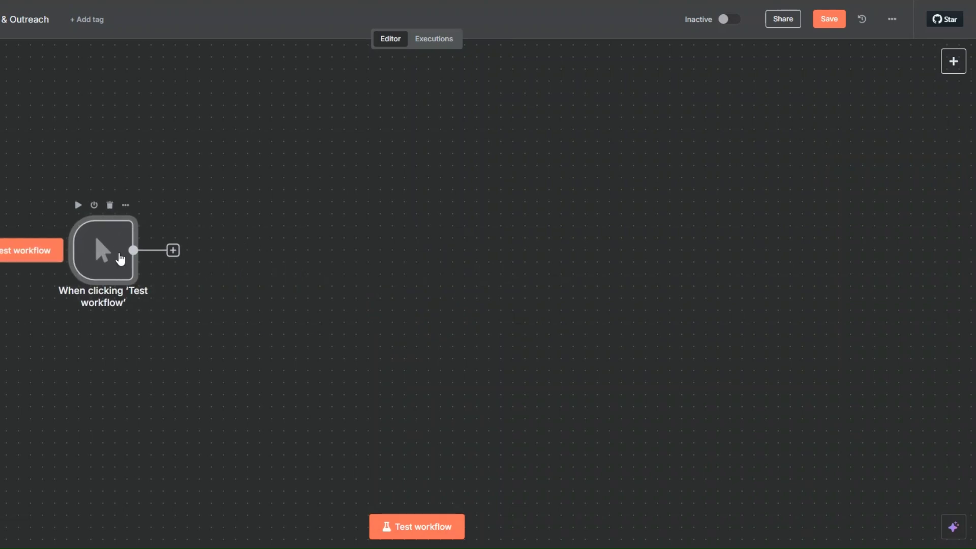
click(172, 252)
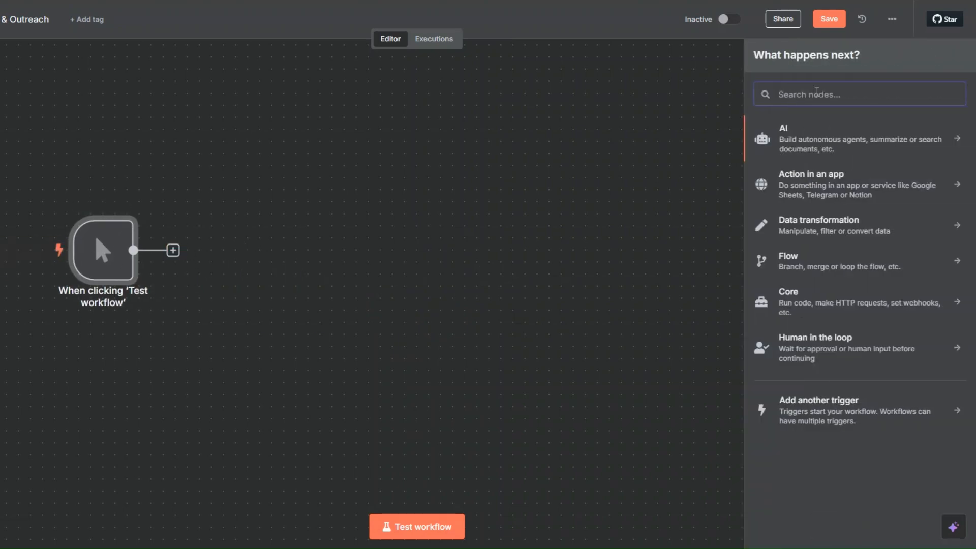
text(http)
click(802, 148)
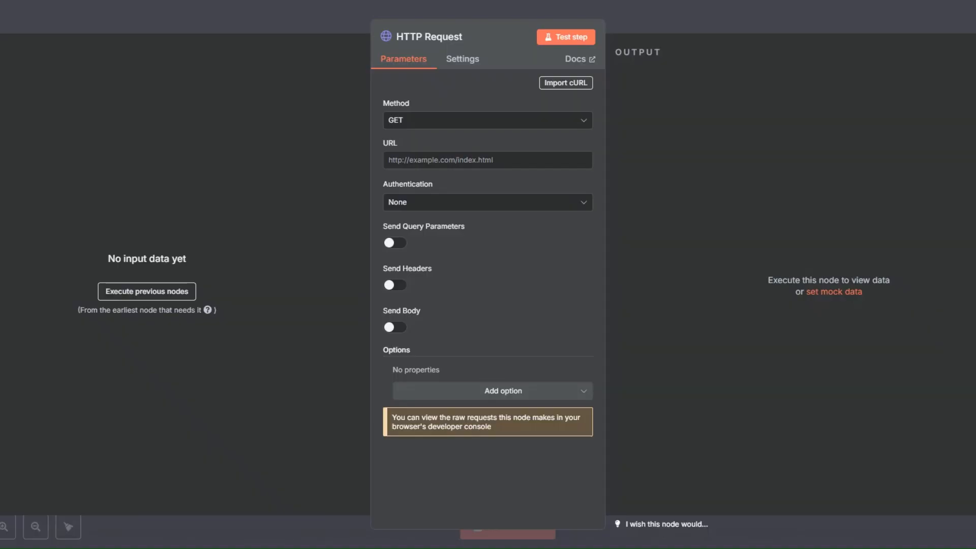
click(564, 82)
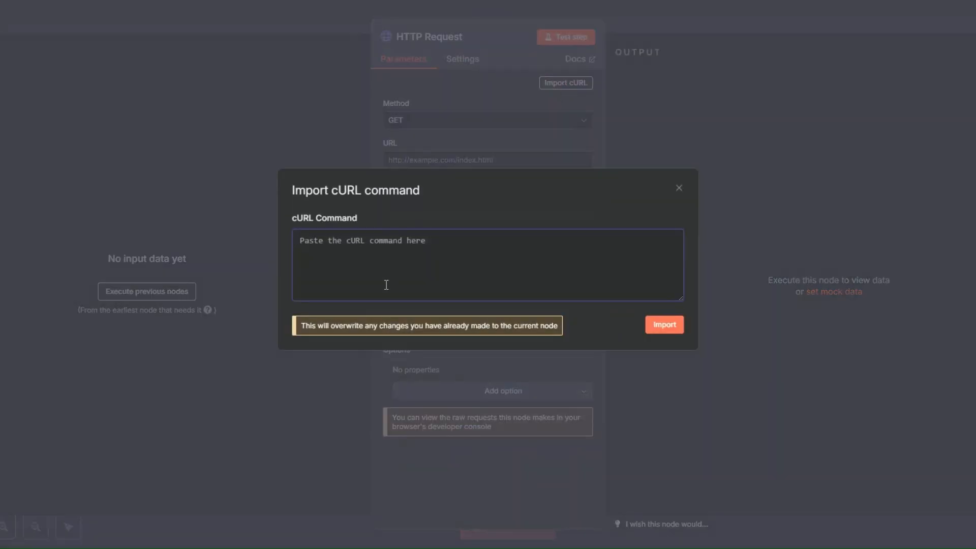
text(curl -L 'https://api.apify.com/v2/acts/:actorId/run-sync-get-dataset-items' \ -H 'Content-Type: application/json' \ -H 'Accept: application/json' \ -H 'Authorization: Bearer <token>' \ -d '{}')
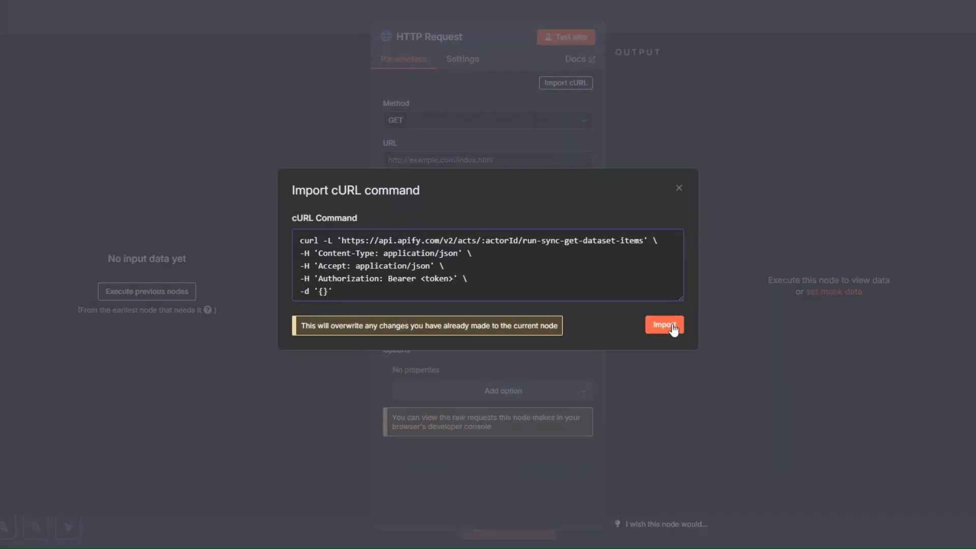
key(Return)
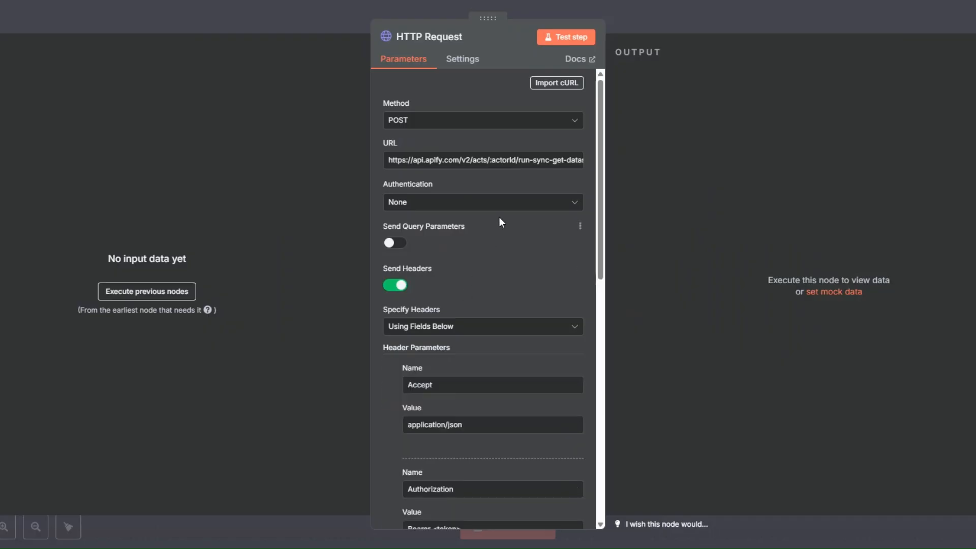
Replace the :actorId placeholder in the request URL with WnMxbsRLNbPeYL6ge, the Google Maps Email Extractor's actor ID from Apify.
drag(490, 161, 517, 162)
key(ctrl+v)
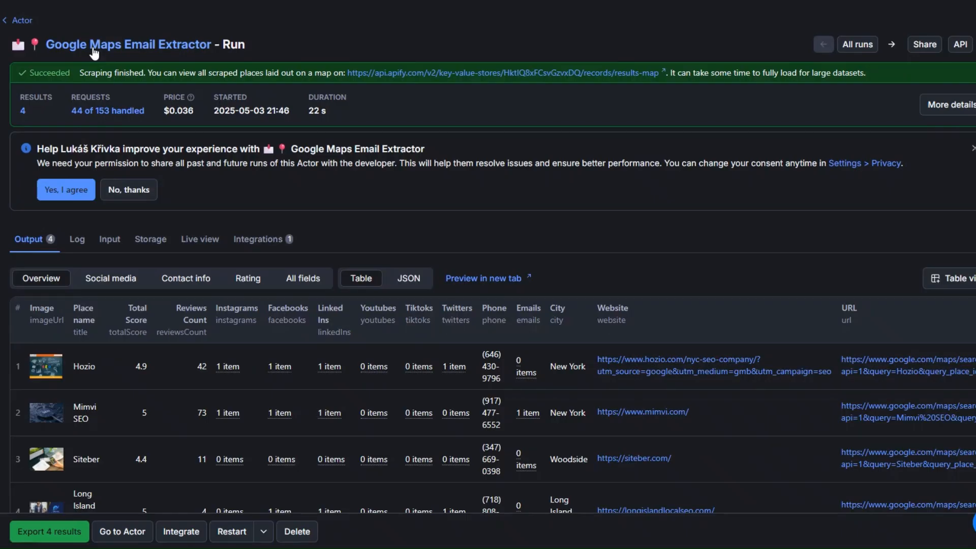
click(93, 51)
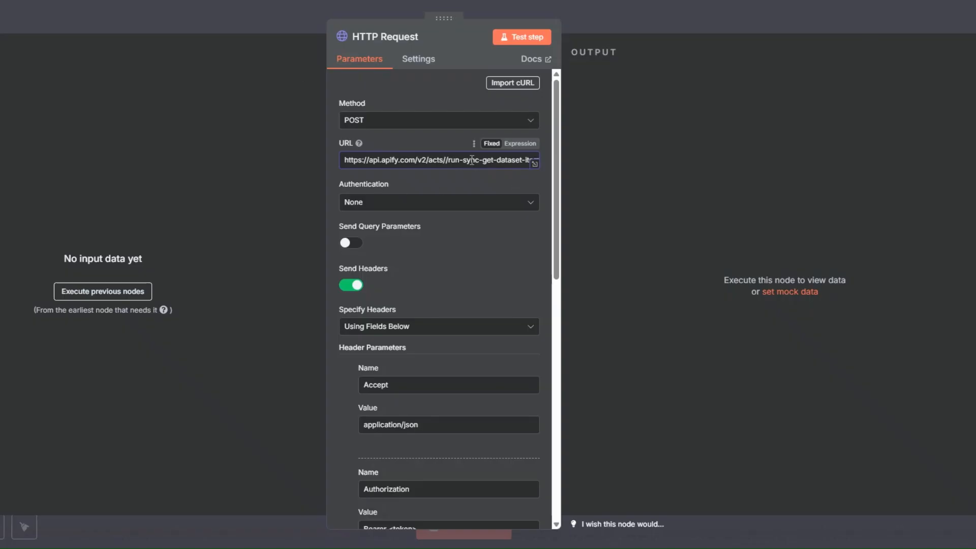
text(WnMxbsRLNbPeYL6ge)
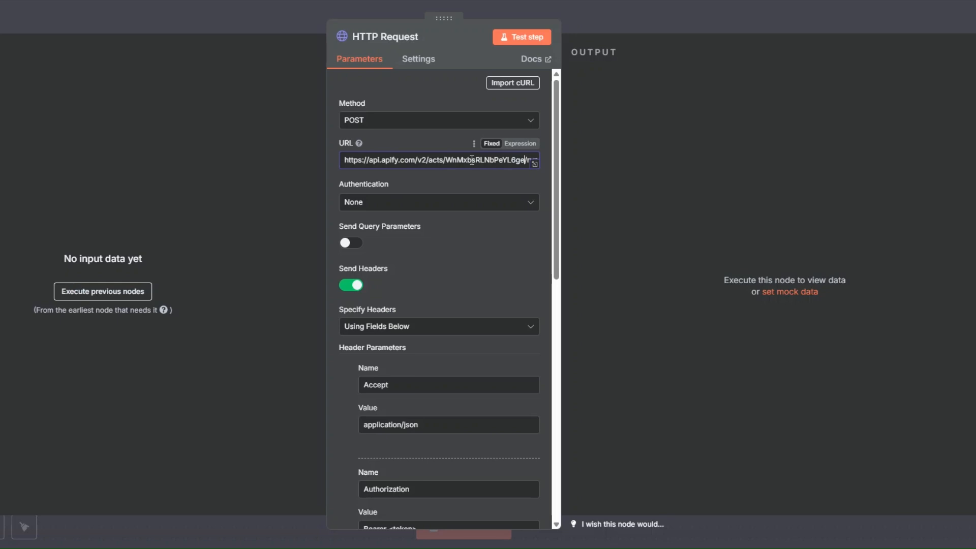
Switch to Apify's API & Integrations settings, create a personal API token with the description test, and copy that token.
scroll(454, 179, down, 3)
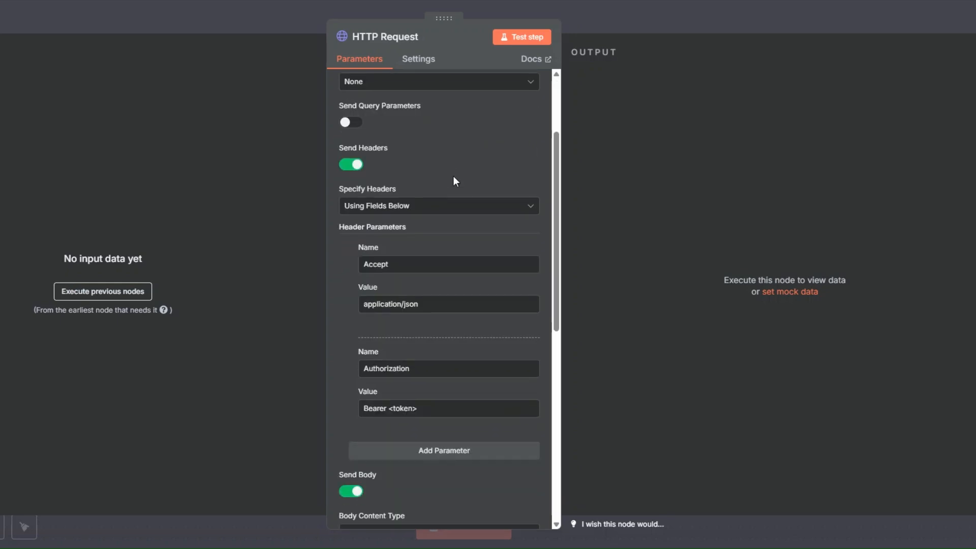
scroll(453, 179, down, 3)
drag(390, 287, 430, 286)
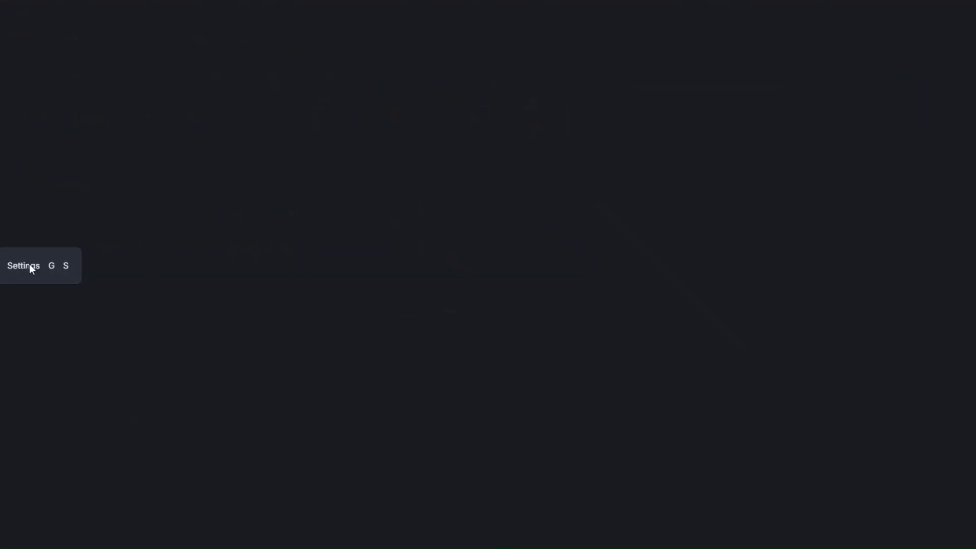
click(90, 65)
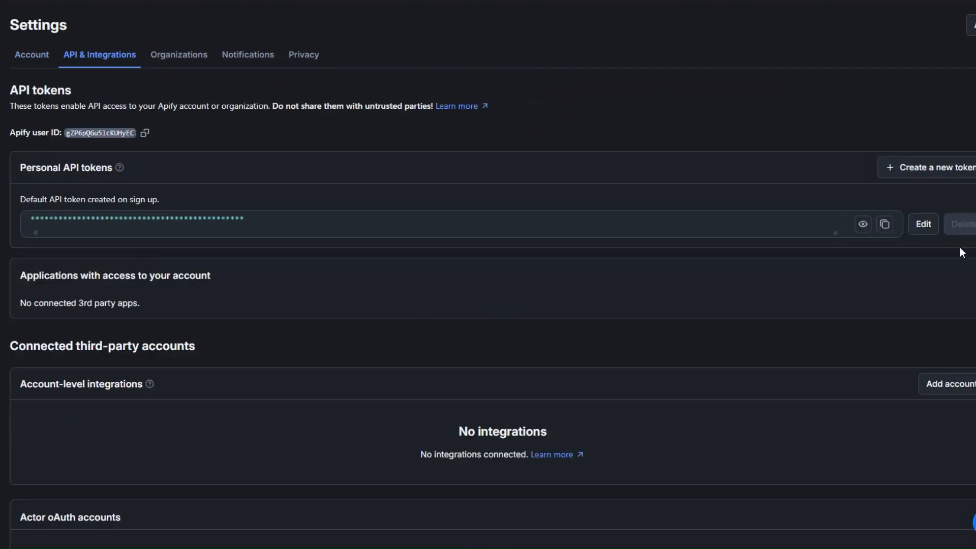
click(933, 169)
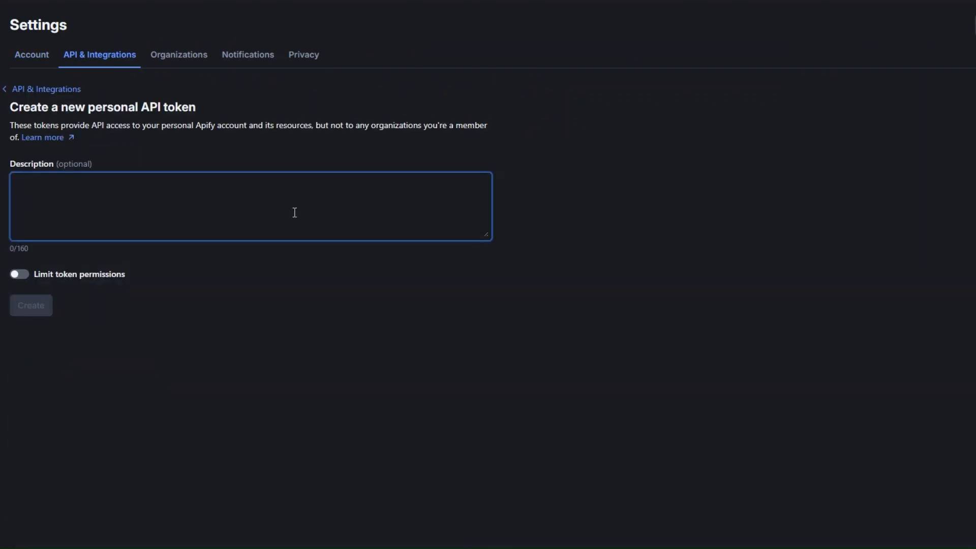
text(test)
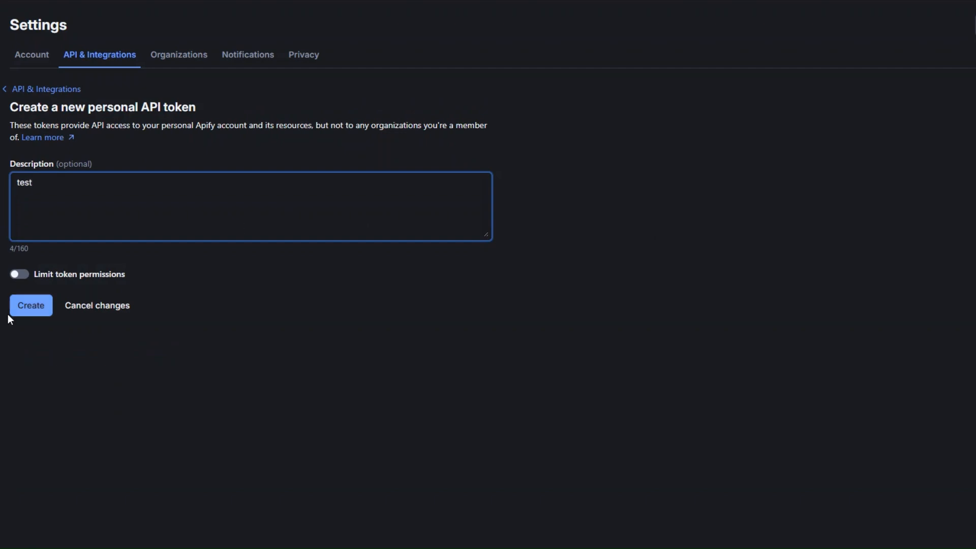
click(22, 311)
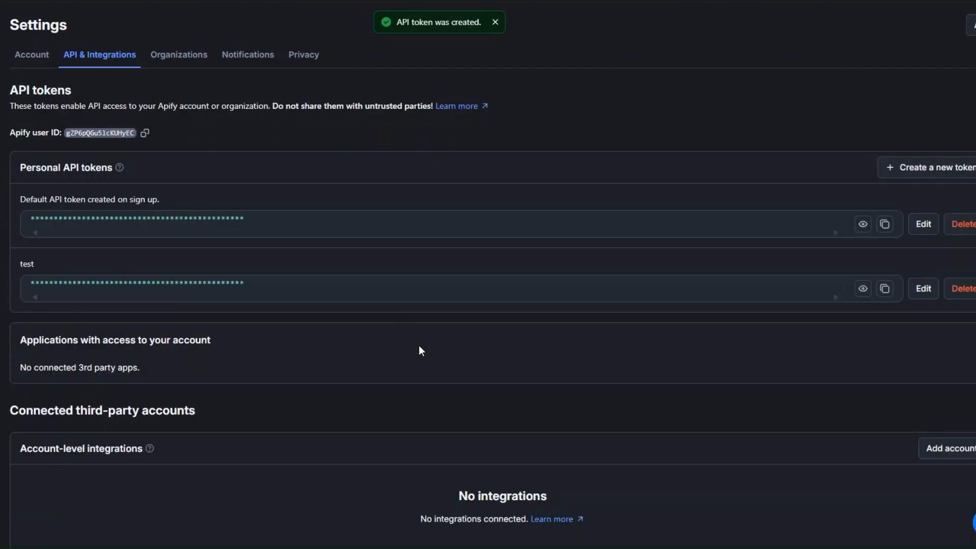
click(885, 288)
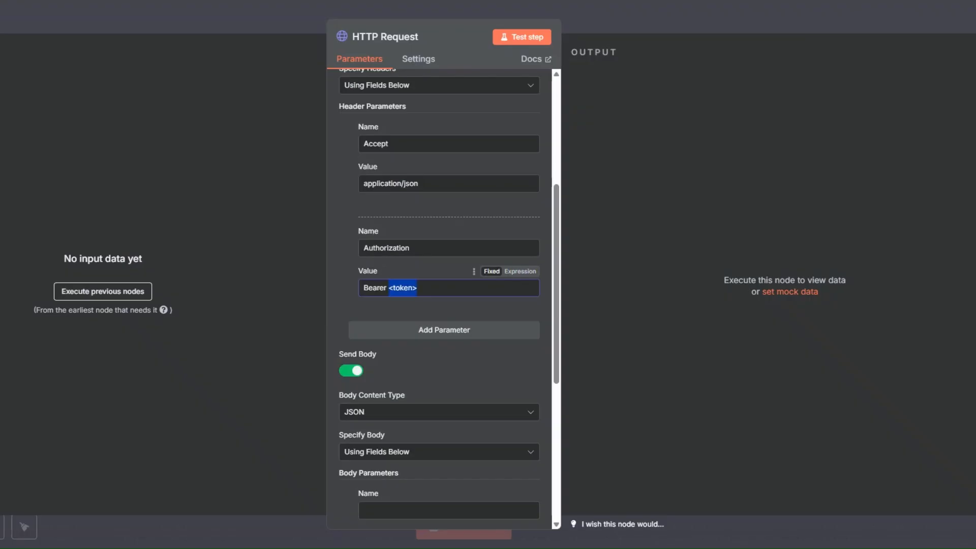
Back in n8n, make the Authorization header value an expression and replace the <token> placeholder after Bearer with the copied API token.
click(523, 272)
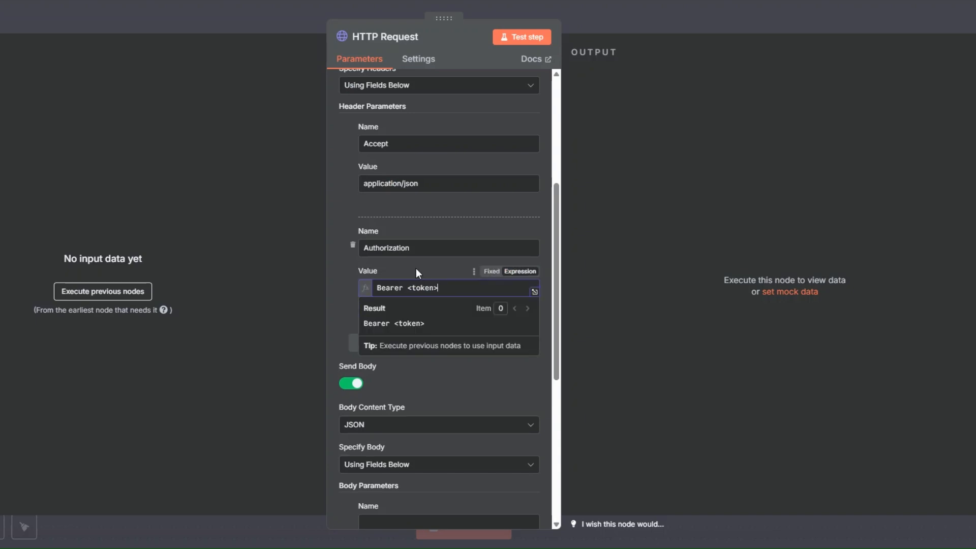
click(535, 292)
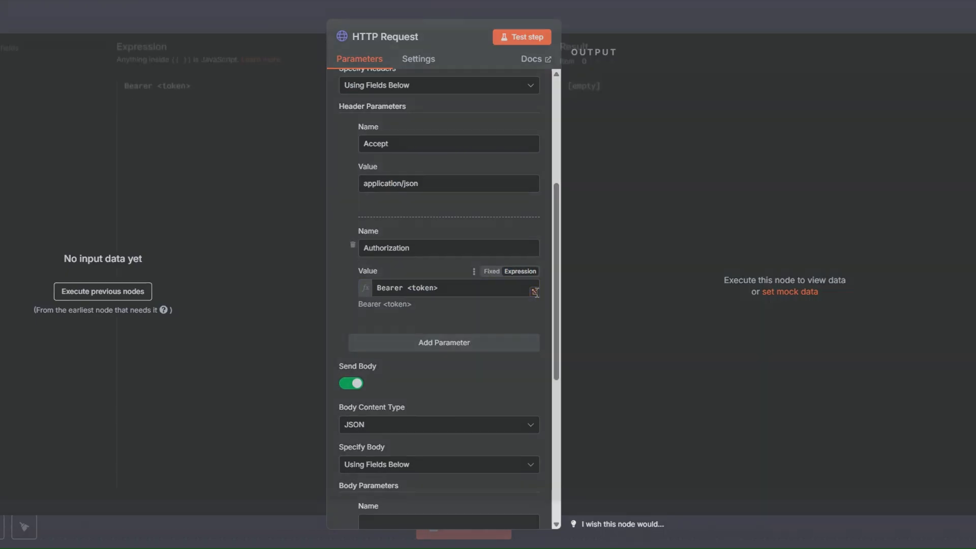
drag(158, 95, 255, 106)
key(ctrl+v)
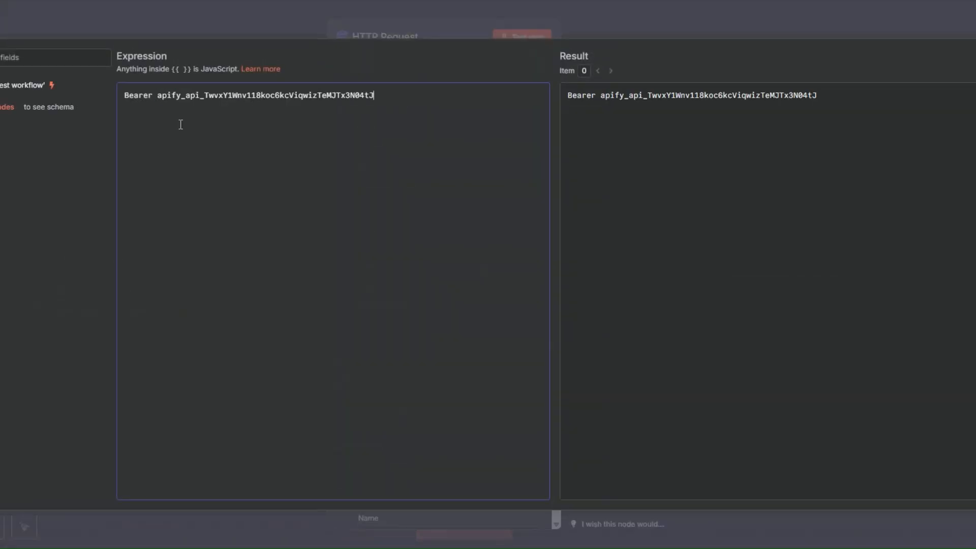
key(Escape)
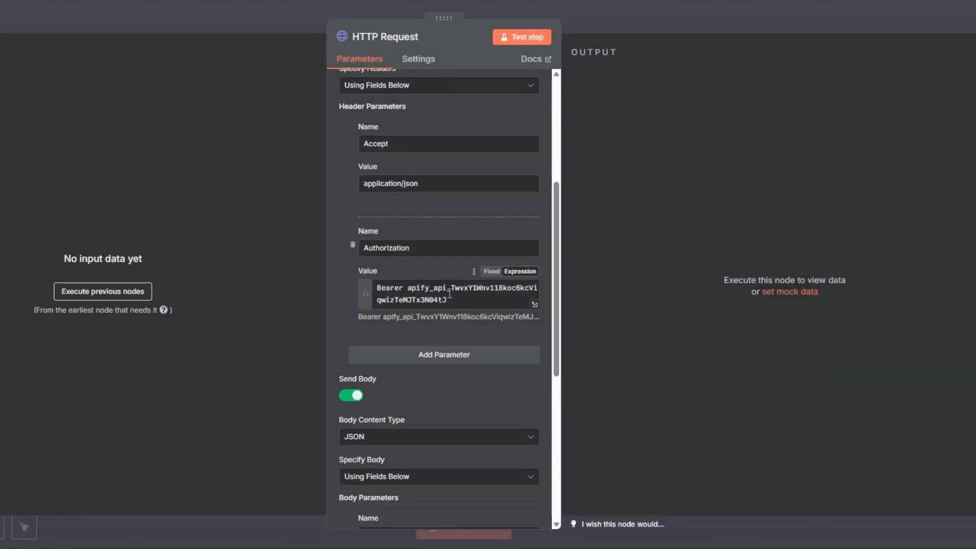
Set the HTTP Request node's Specify Body option to Using JSON.
scroll(447, 228, down, 5)
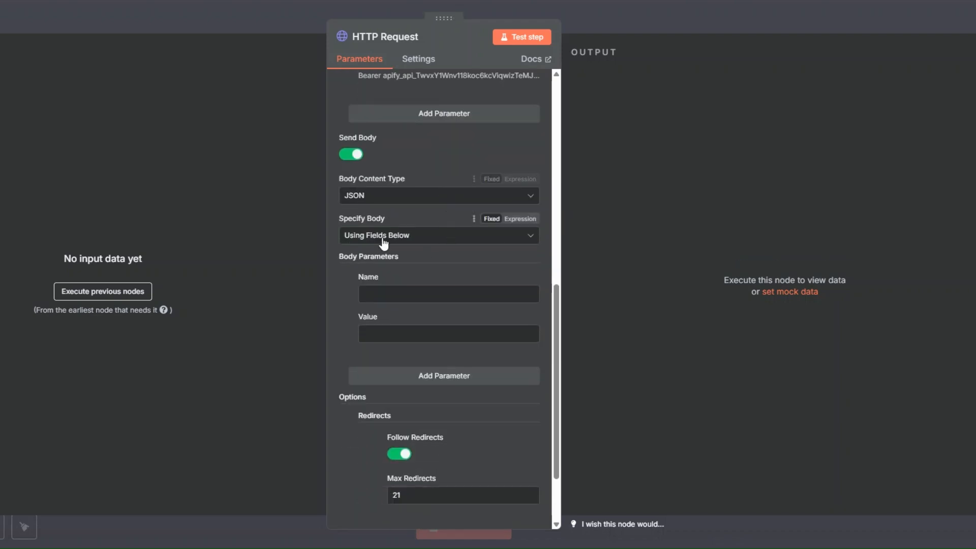
click(381, 236)
click(376, 289)
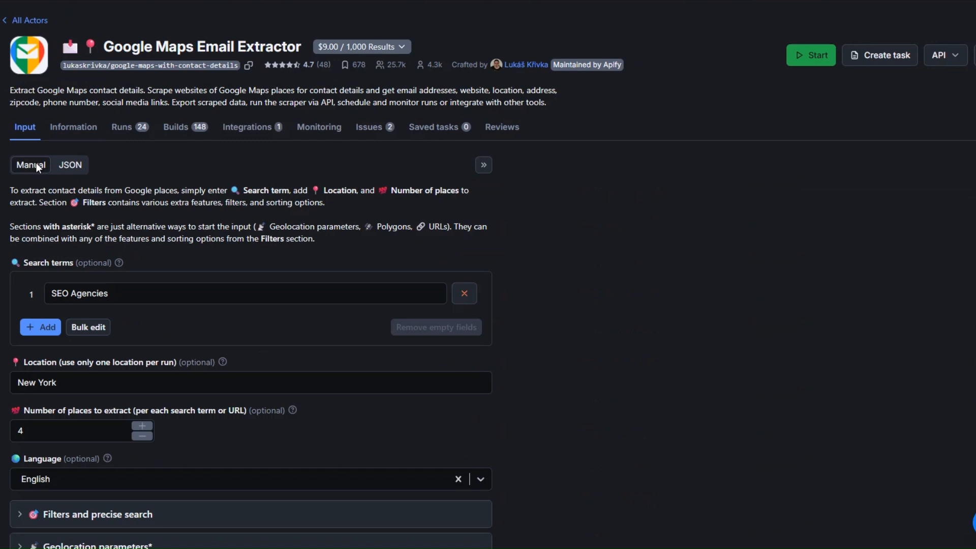
Copy the Google Maps Email Extractor's full JSON input from Apify and paste it into the n8n request's JSON body.
click(62, 165)
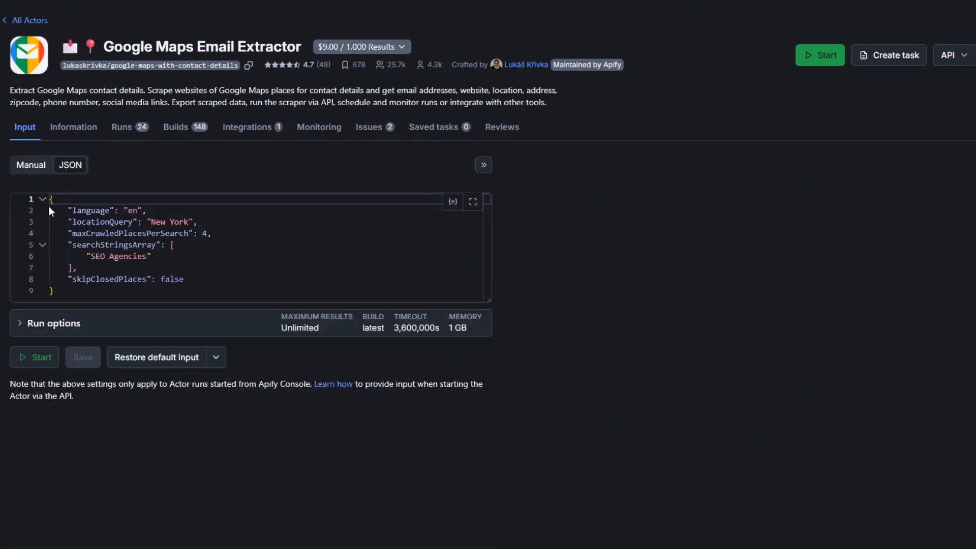
key(ctrl+a)
right_click(72, 271)
click(108, 377)
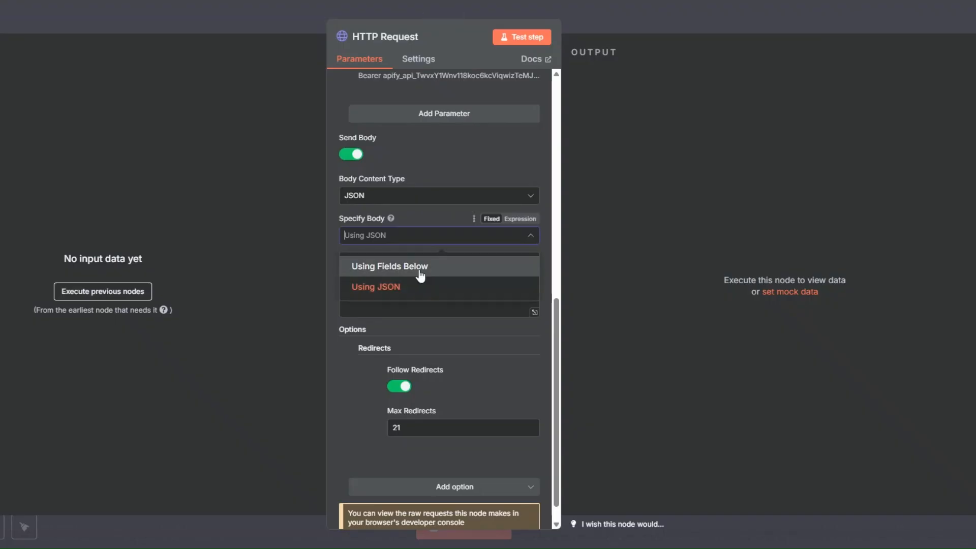
click(366, 283)
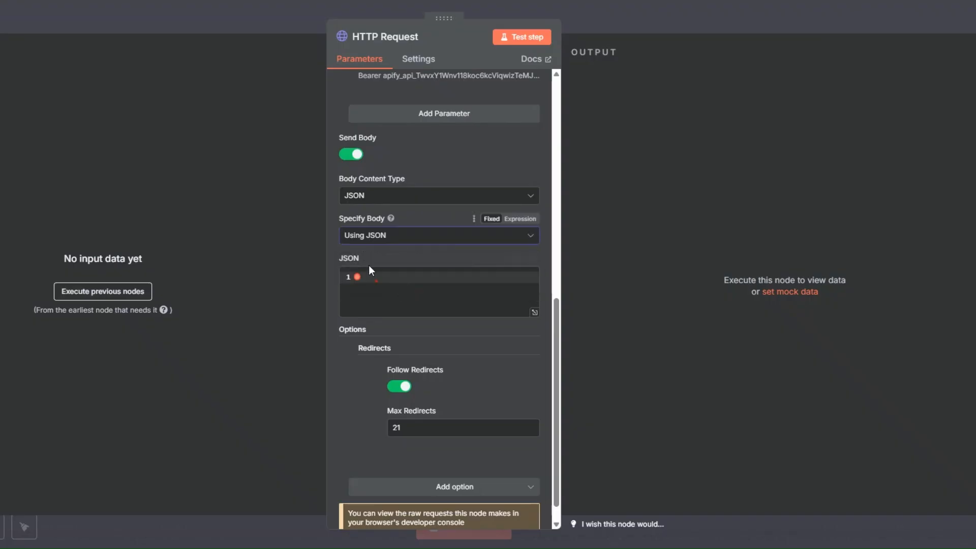
click(447, 312)
key(ctrl+v)
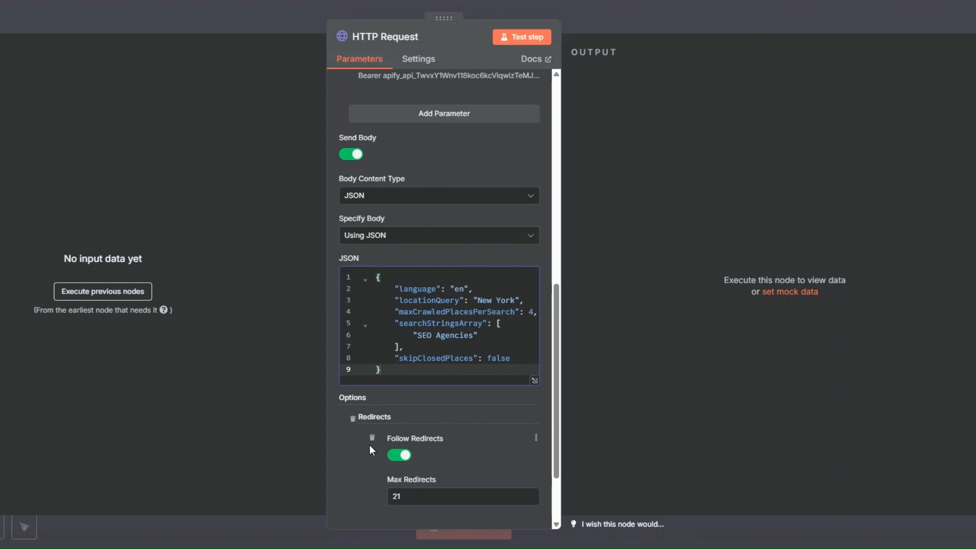
Check the configured request parameters and run a test of the HTTP Request node.
scroll(370, 444, down, 2)
scroll(422, 285, up, 4)
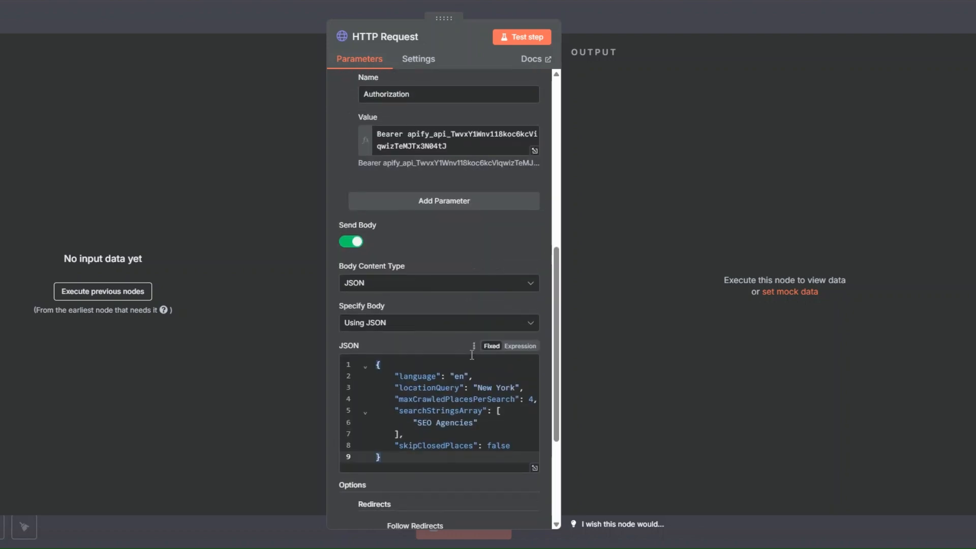
scroll(492, 359, up, 1)
scroll(492, 359, down, 2)
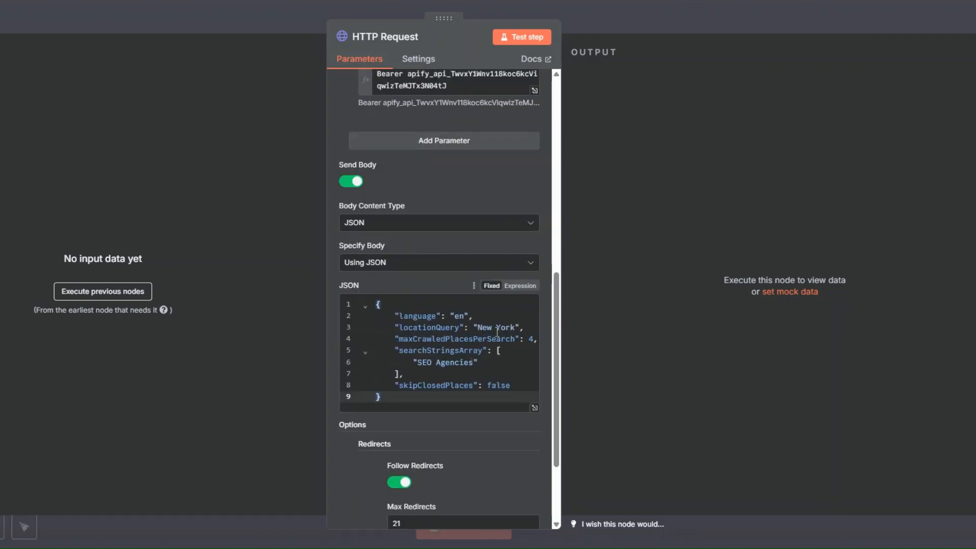
scroll(493, 351, up, 8)
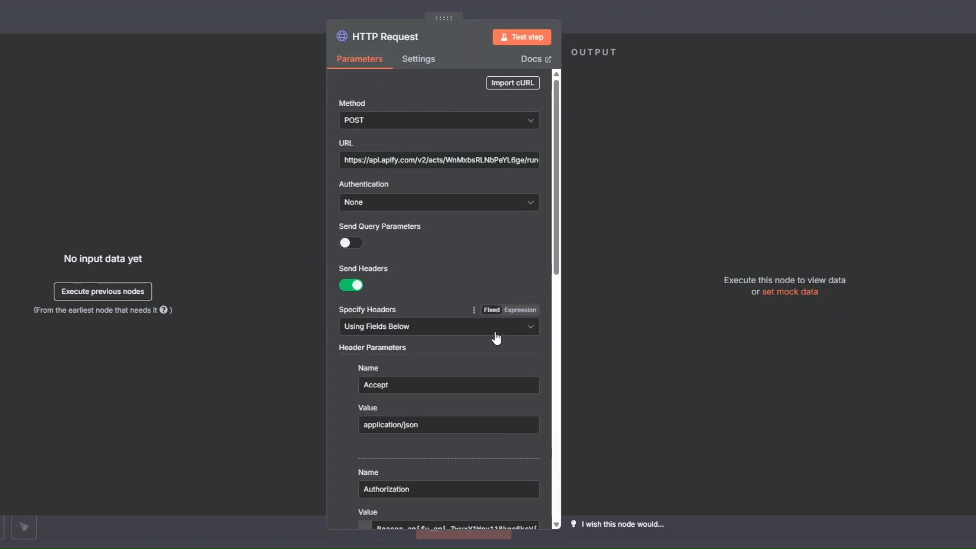
click(521, 40)
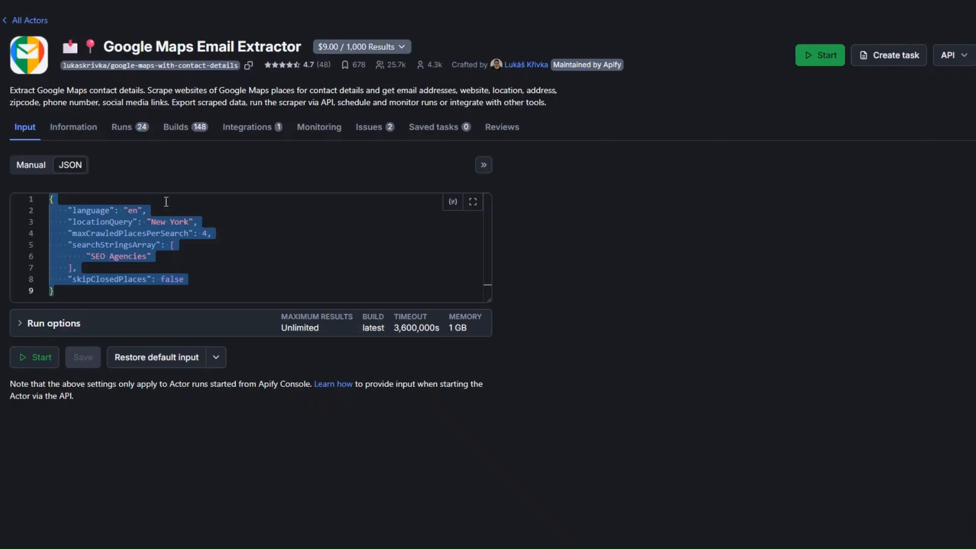
Switch to Apify and open the Google Maps Email Extractor's newest run to check its output table.
click(125, 130)
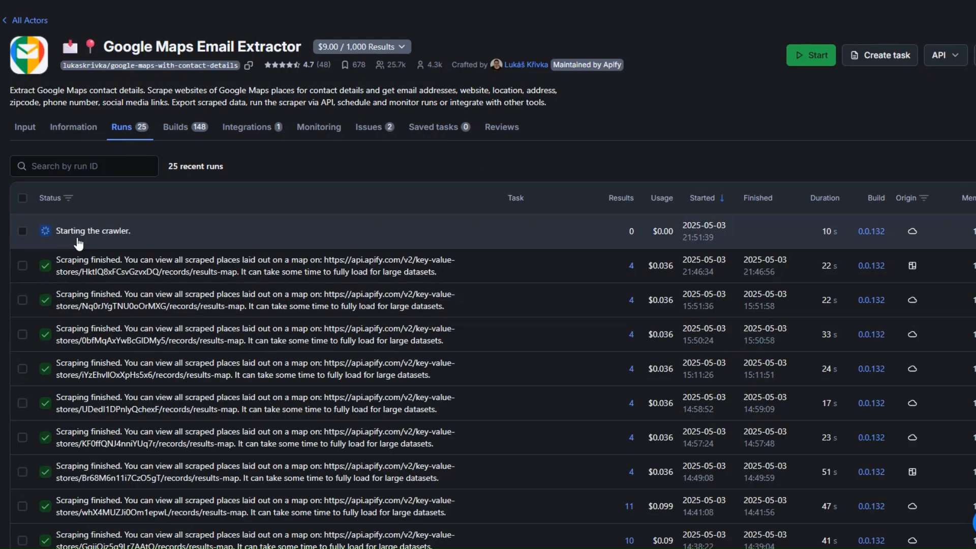
click(84, 233)
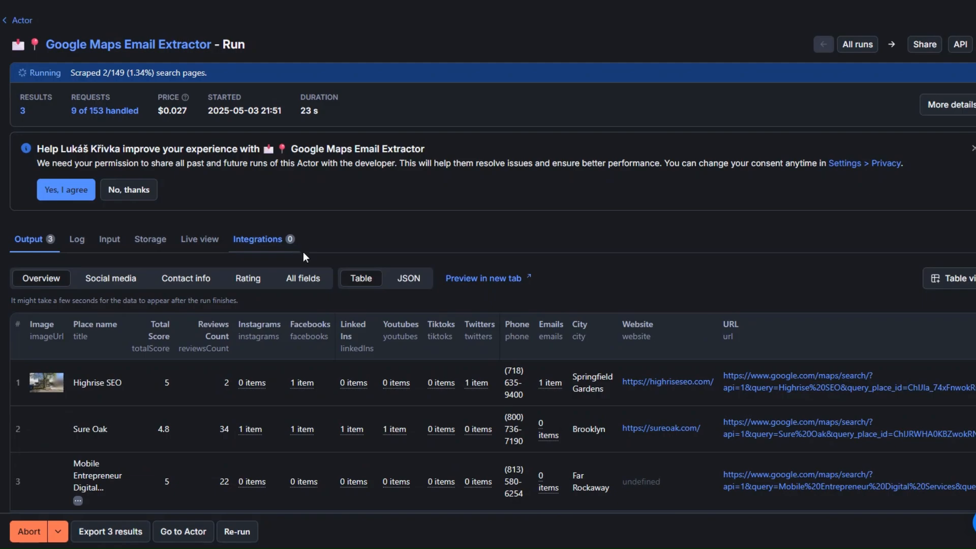
scroll(303, 256, down, 1)
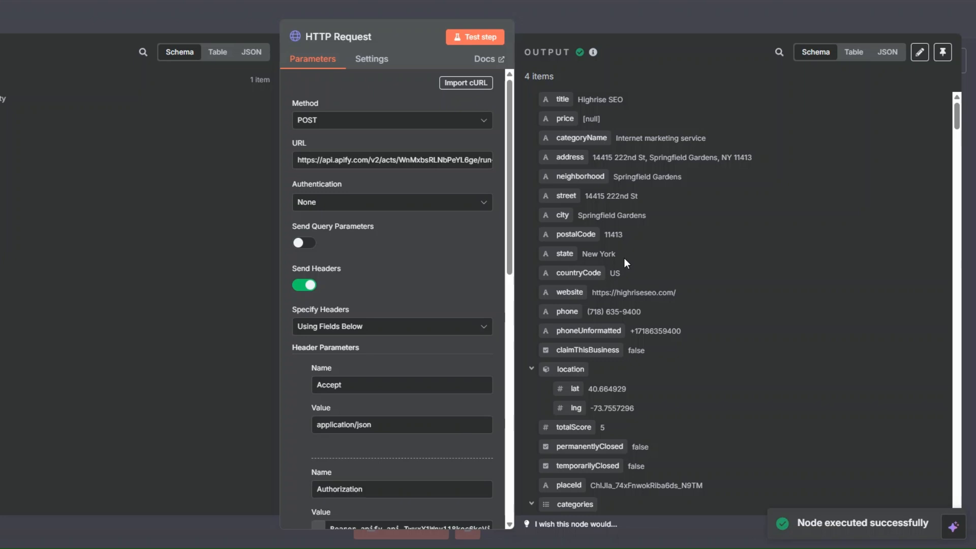
Return to n8n and examine the HTTP Request node's output, viewing the scraped businesses as a table.
scroll(624, 258, down, 10)
drag(524, 76, 573, 78)
click(854, 53)
scroll(698, 245, down, 1)
scroll(698, 245, down, 10)
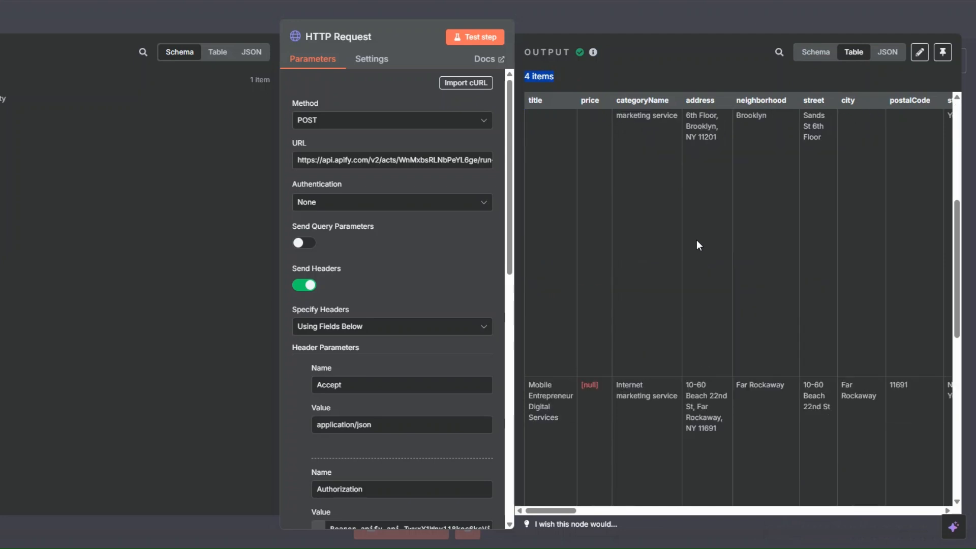
scroll(697, 245, up, 4)
scroll(697, 240, up, 8)
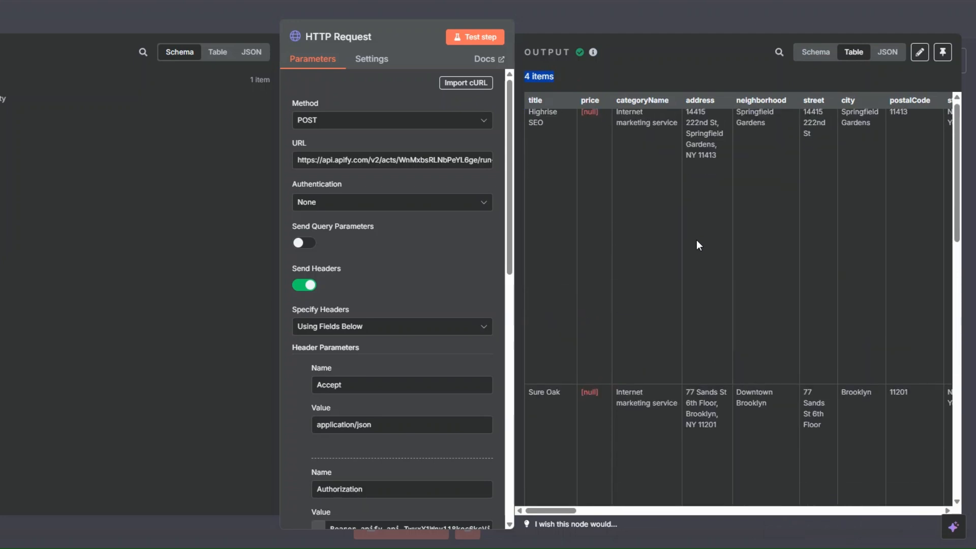
scroll(625, 167, down, 12)
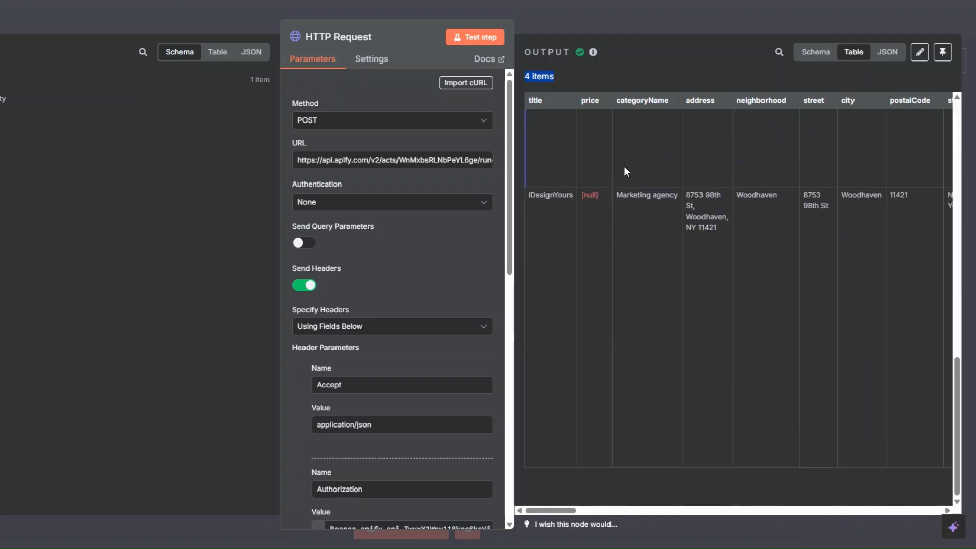
scroll(575, 215, up, 10)
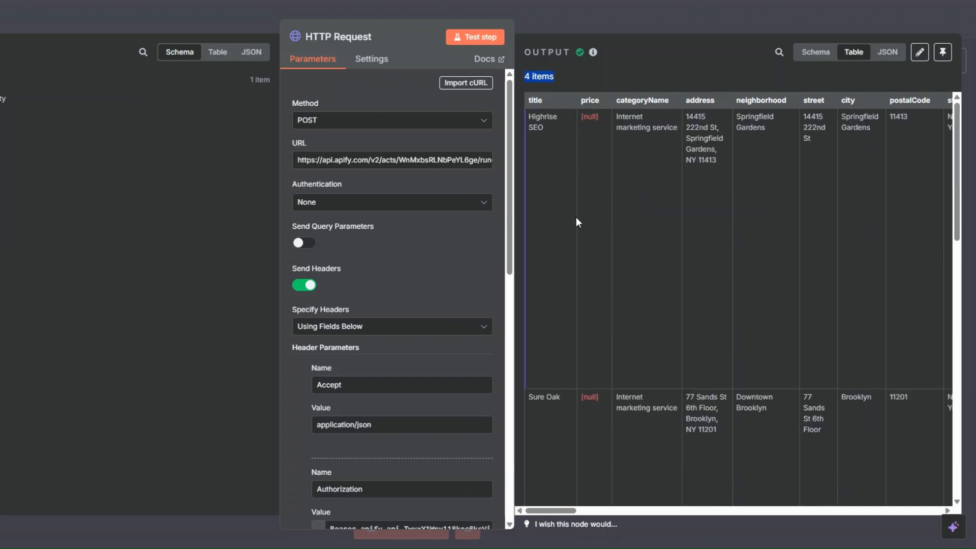
drag(576, 510, 554, 514)
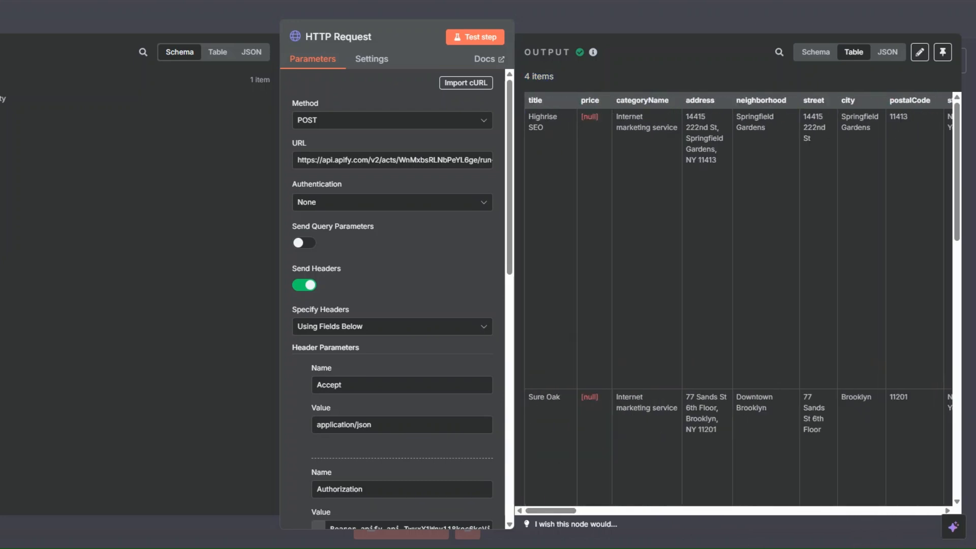
Close the node settings, rename the HTTP Request node to Google Maps Leads Scraper, and save the workflow.
key(Escape)
right_click(224, 270)
click(269, 315)
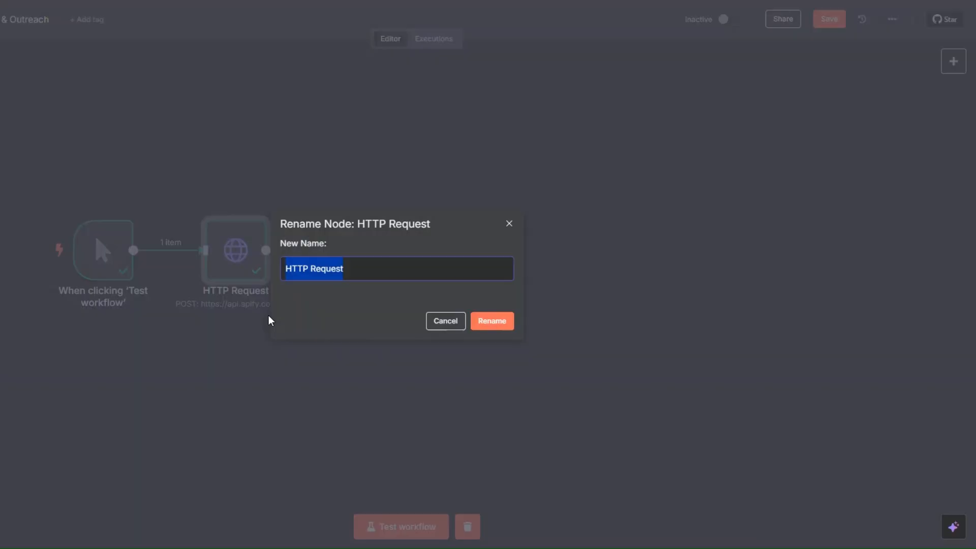
text(G)
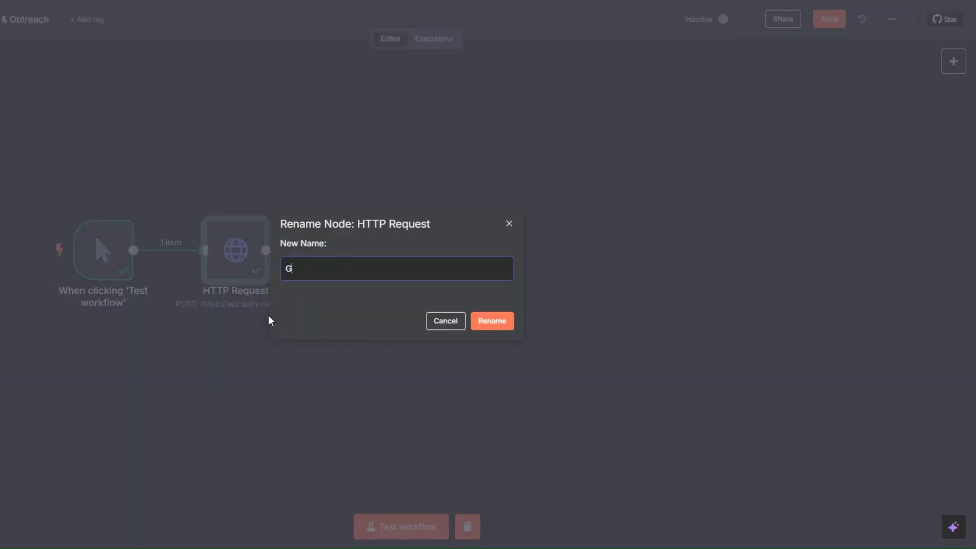
text(oogle Maps Leads Scraper)
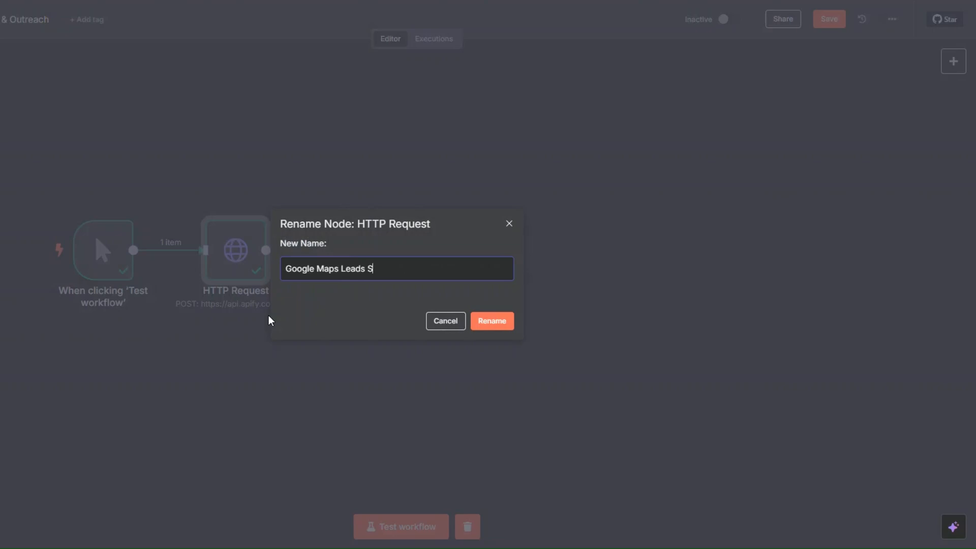
click(501, 320)
key(ctrl+s)
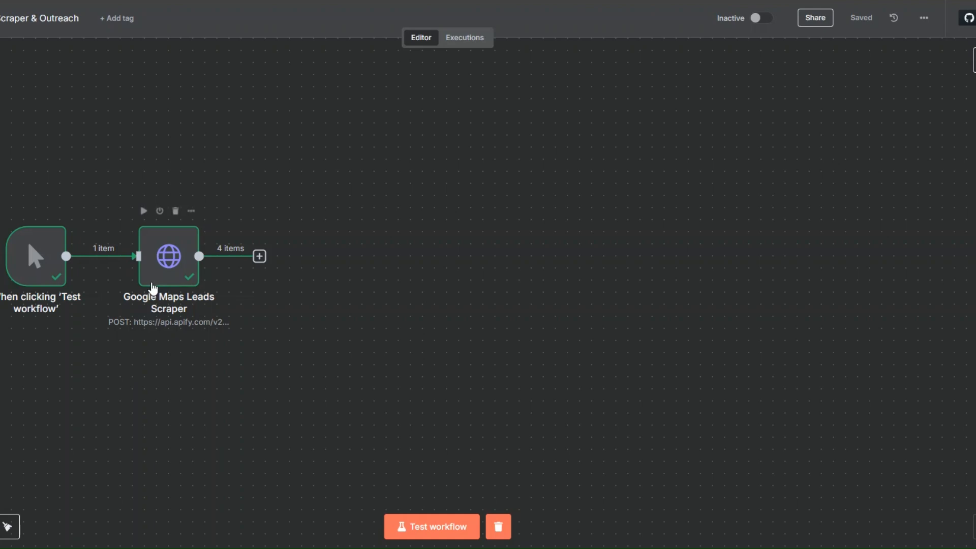
Add a Filter node after the Google Maps Leads Scraper node.
click(259, 256)
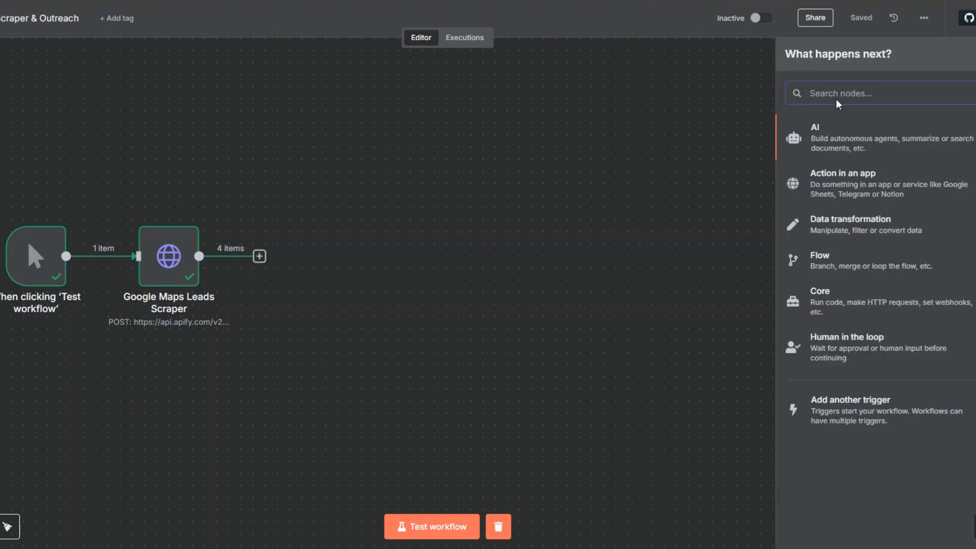
text(filter)
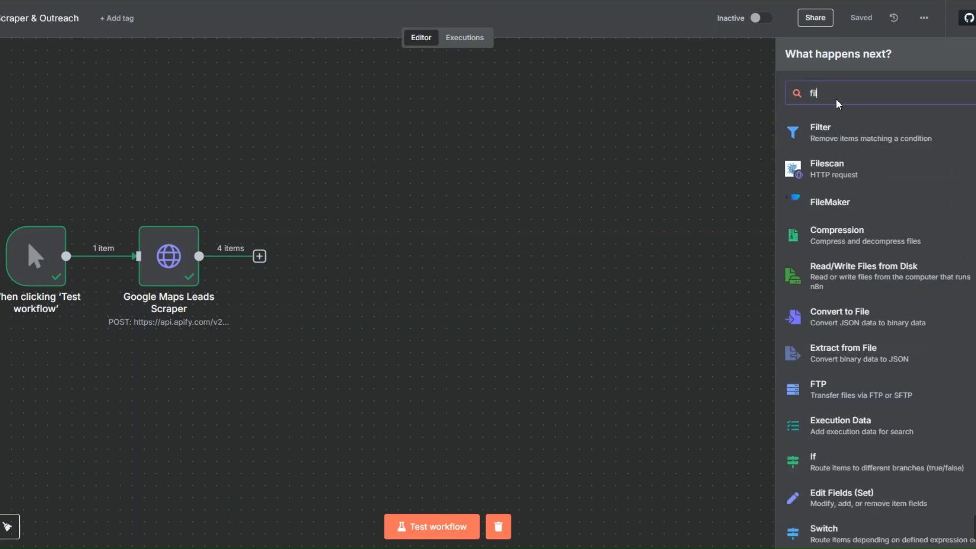
click(833, 128)
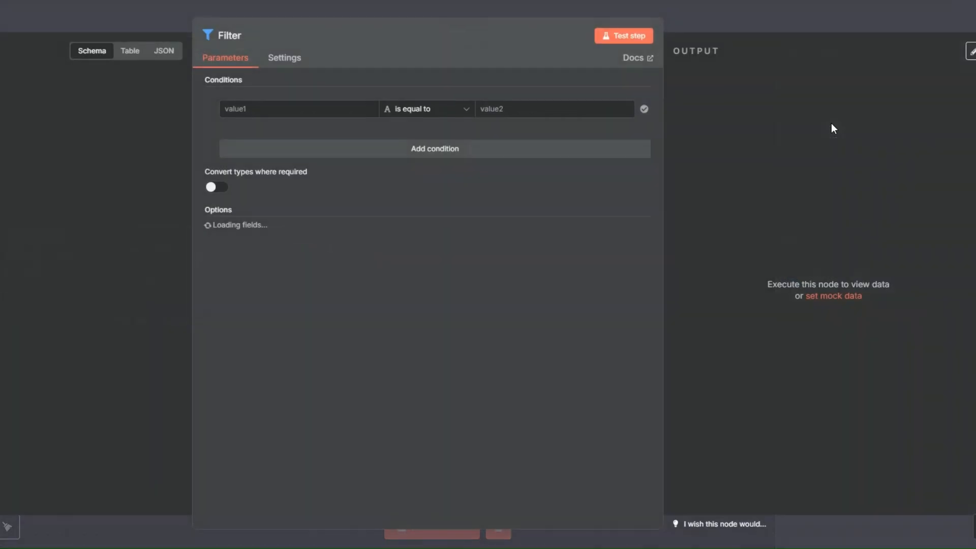
Search the input data for email and map emails[0] as the first value of the filter condition.
click(156, 50)
text(e)
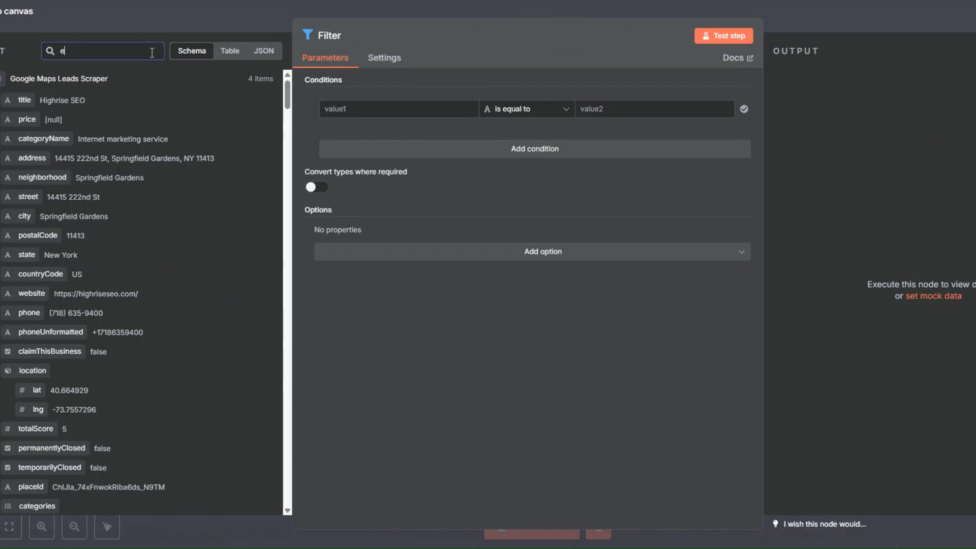
text(mail)
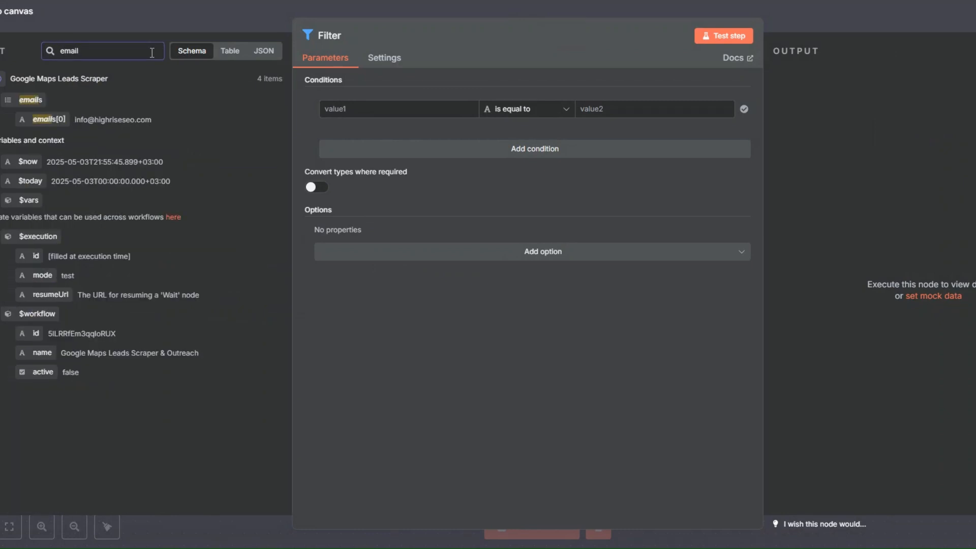
drag(49, 119, 366, 109)
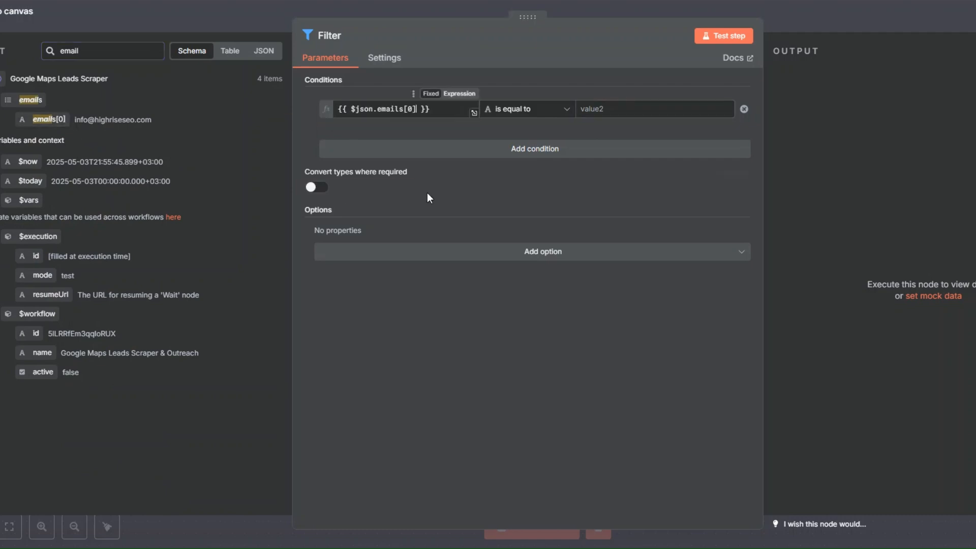
click(432, 327)
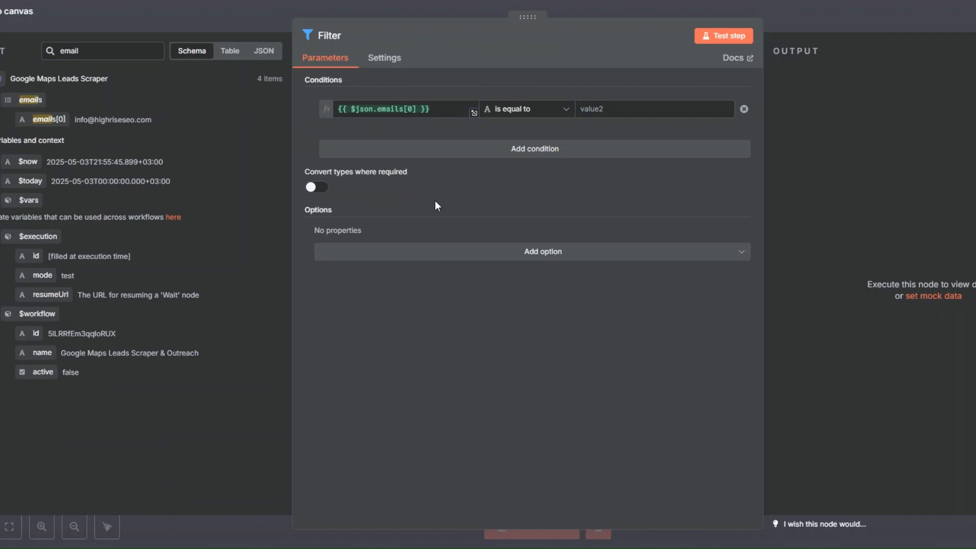
Set the filter condition's operator to exists, test the Filter node, and return to the canvas.
click(504, 109)
mouse_move(535, 155)
click(603, 145)
click(727, 36)
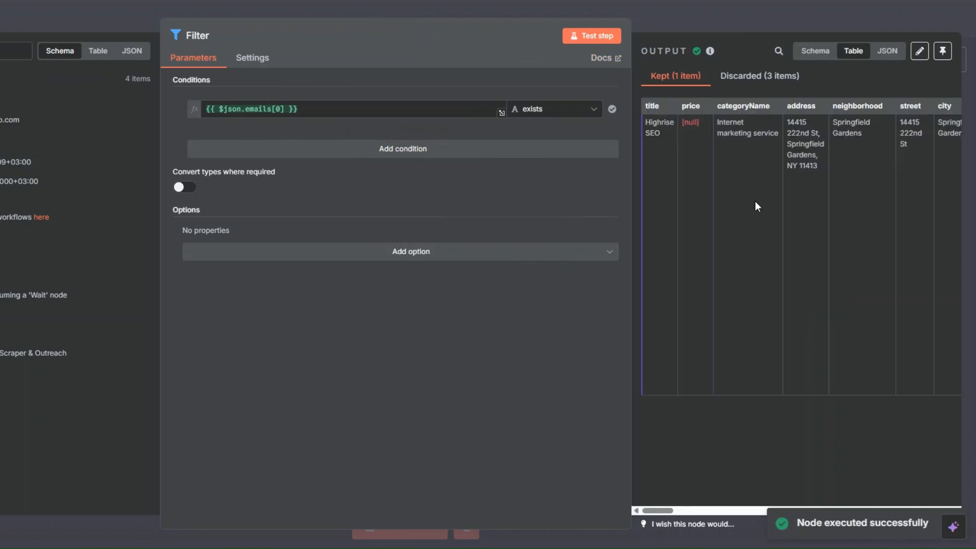
key(Escape)
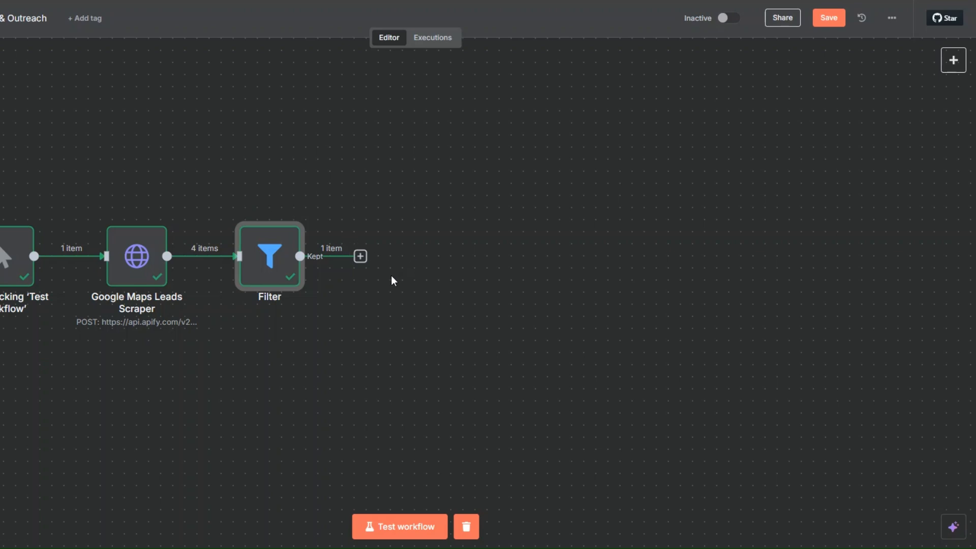
Add an OpenAI node with the Message a model action after the Filter node.
click(362, 260)
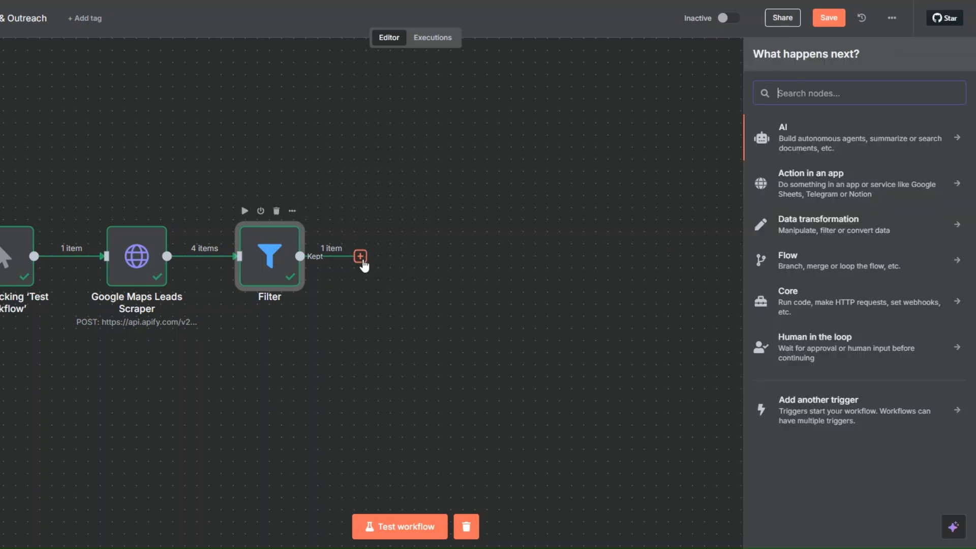
text(openai)
click(813, 133)
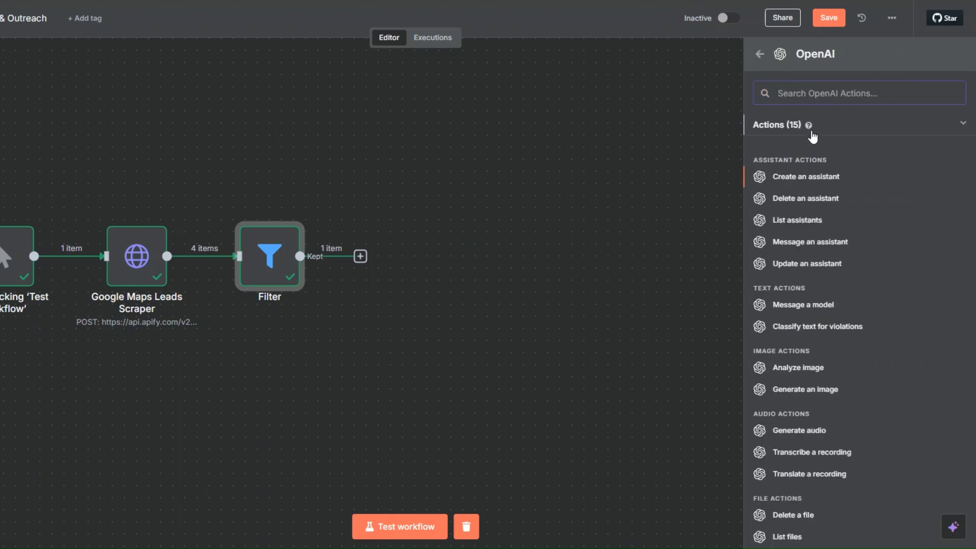
click(805, 306)
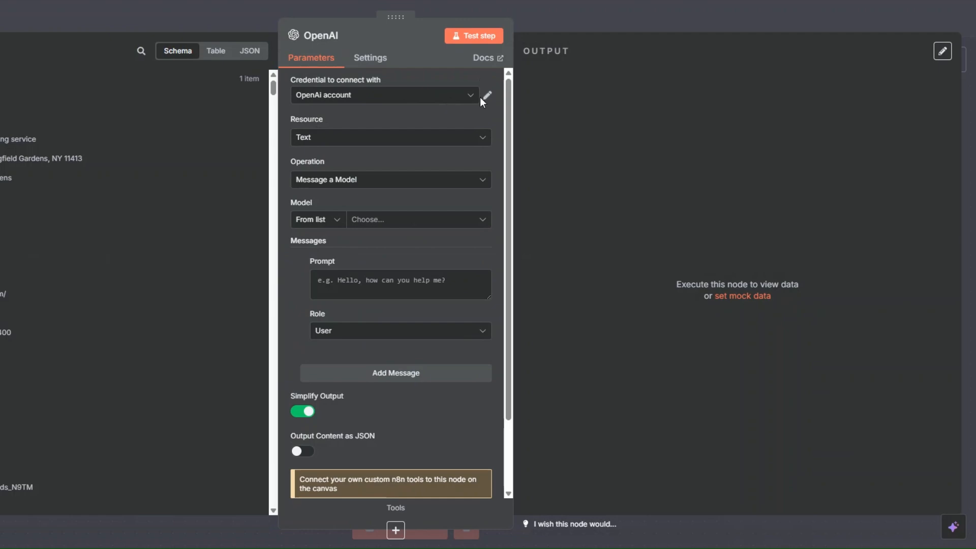
View the form for a new OpenAI credential without saving one, and choose GPT-4.1-MINI-2025-04-14 as the model.
click(484, 96)
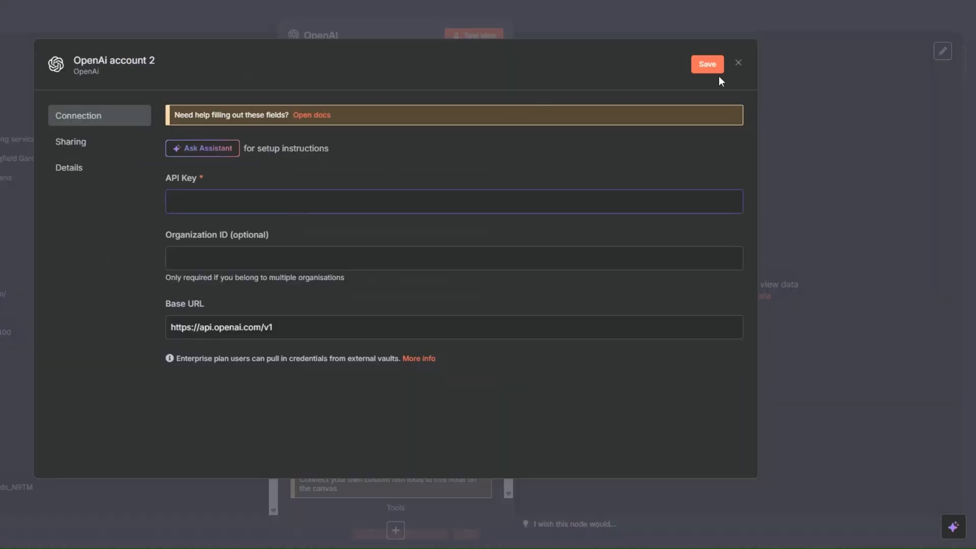
click(738, 63)
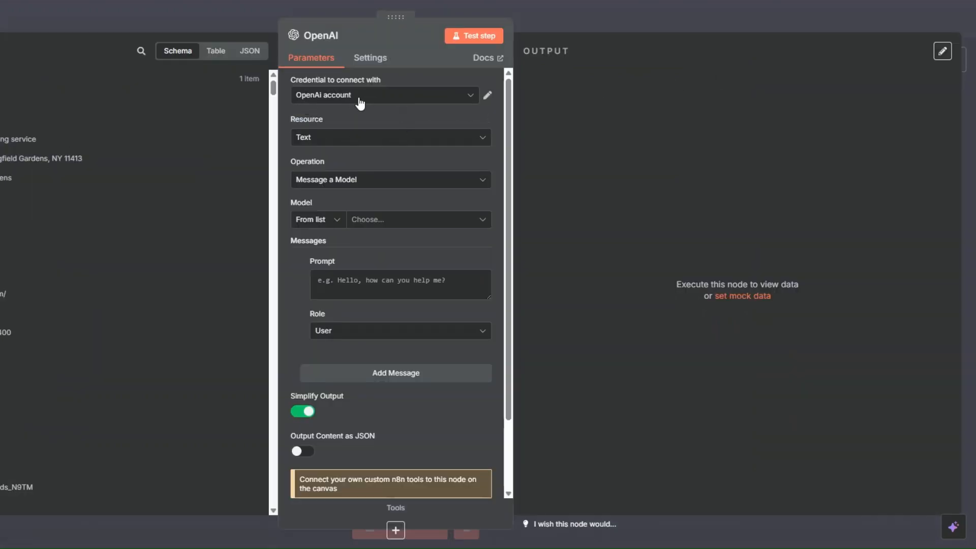
click(385, 223)
scroll(369, 284, down, 5)
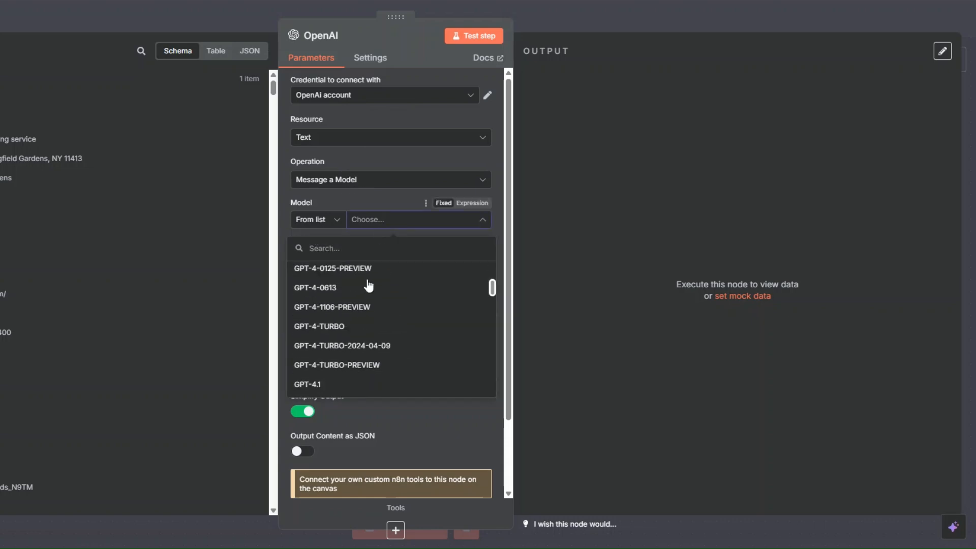
click(364, 338)
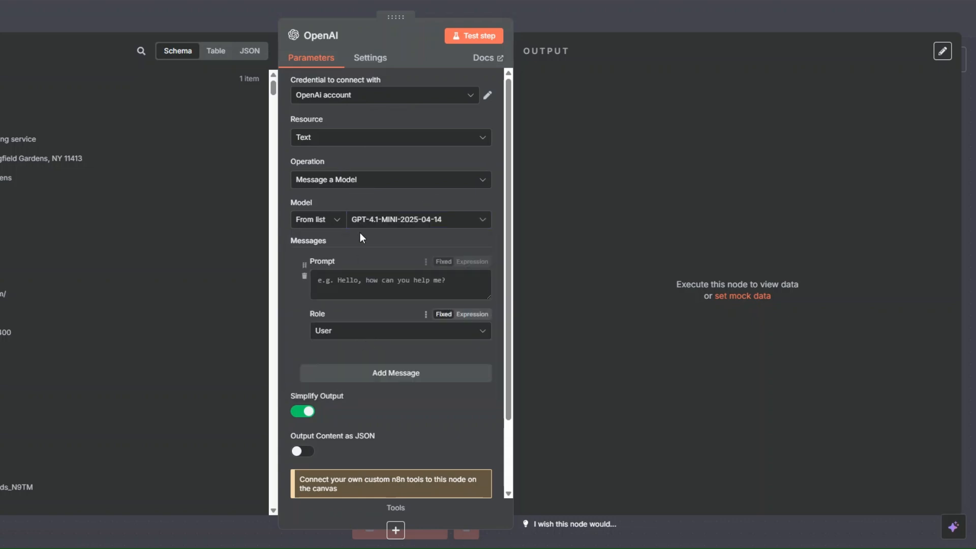
Enter the prompt "You are an intelligent writing assistant." in the first message and set its role to System.
scroll(362, 204, down, 2)
click(346, 194)
text(You are an intelligent writing assistant.)
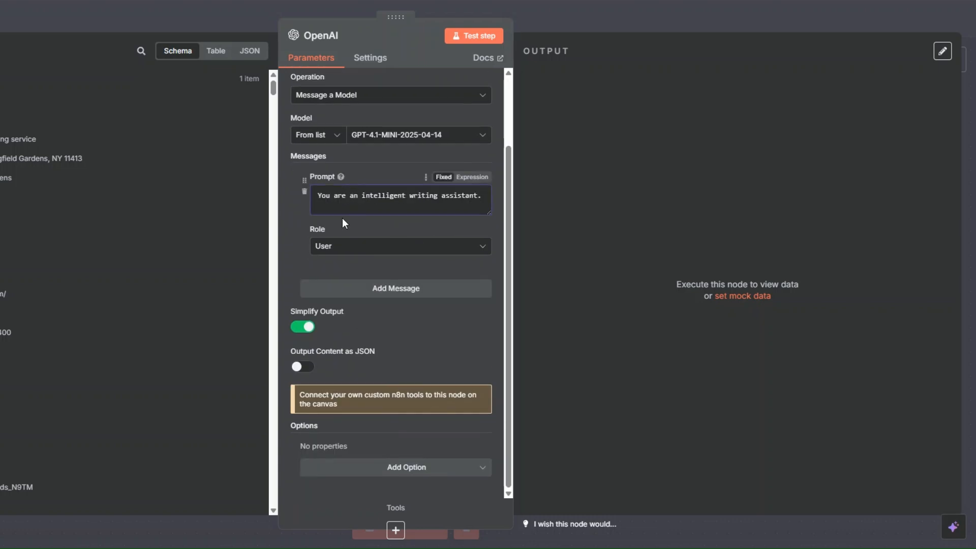
click(342, 246)
click(346, 345)
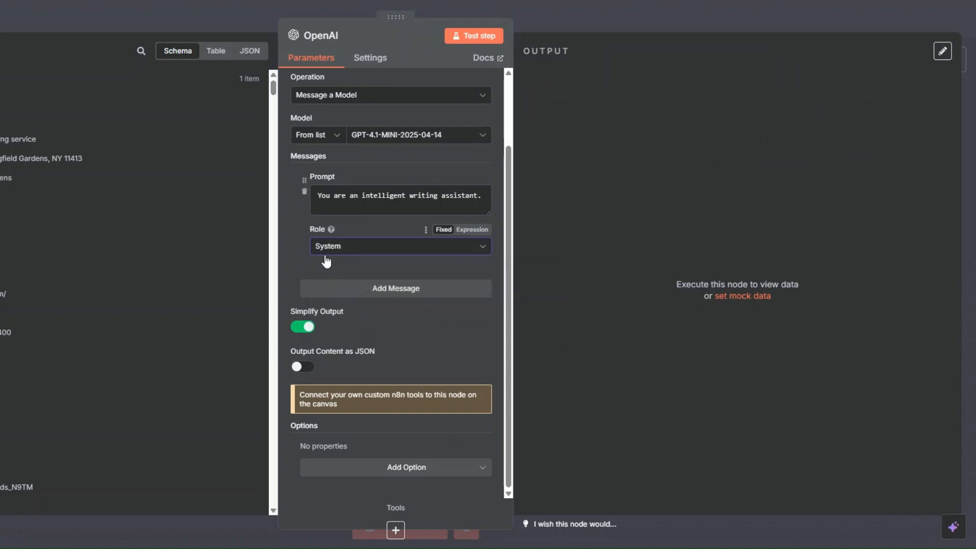
Add a user message with an expression prompt requesting a personalized cold-email first line from {{ $json.website }}, including the output rules, and review it.
click(379, 290)
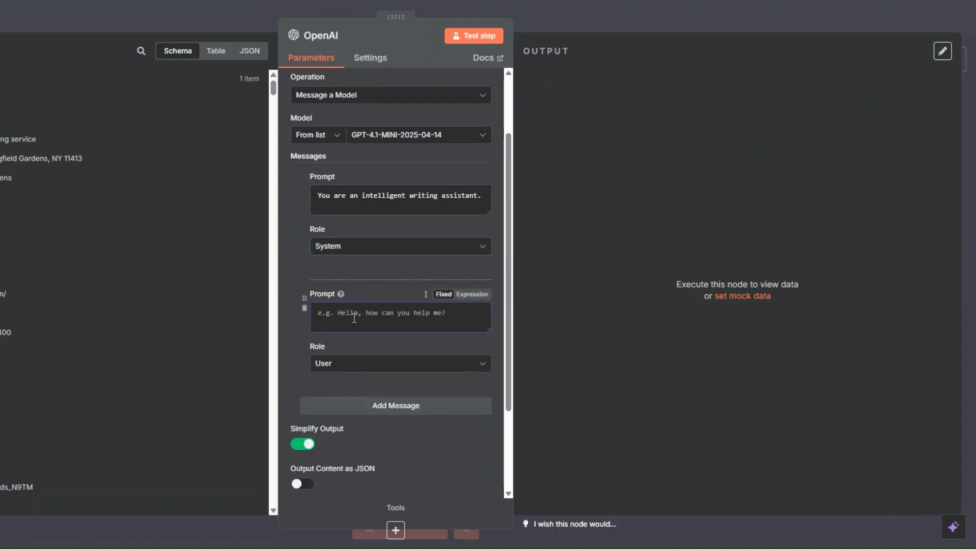
click(472, 295)
click(485, 316)
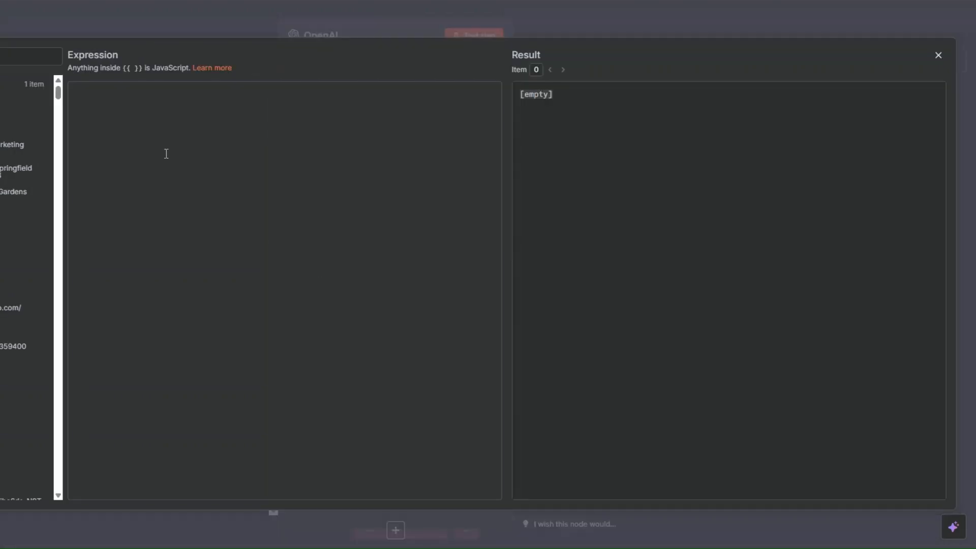
text(Generate a personalized, intriguing, and captivating first line for a cold email based on the lead's website data scraped from Google Maps.  Website: {{ $json.website }}  The first line should be engaging, relevant, and complimentary, designed to hook the lead into reading further without being pushy or salesy.  ### Rules.  Output only the first line with no explanation or additional text.  Do not include suggestions or placeholders like "mention a specific property type or service" in the output.  The output should be a fully written, personalized first line based on the website content.  Do not include quotation marks around the first line.)
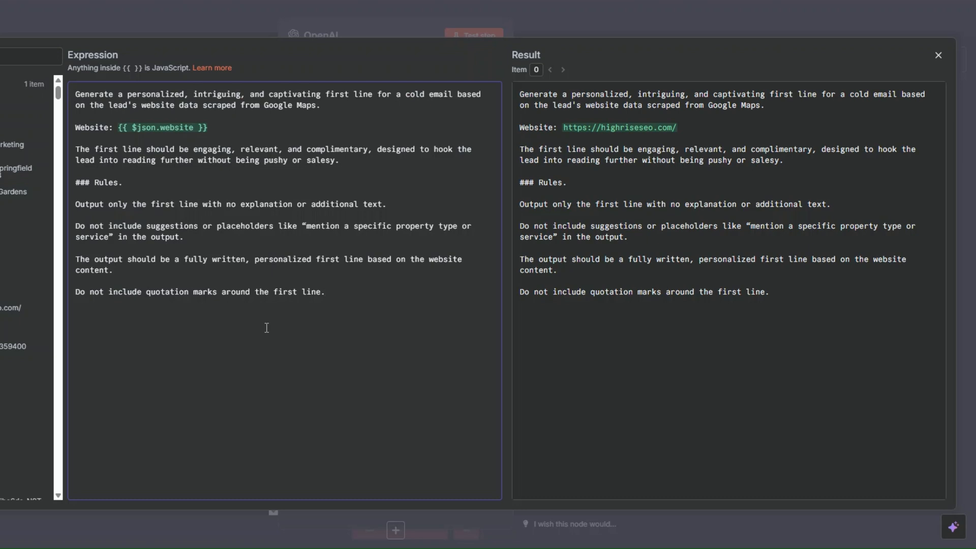
click(221, 126)
click(387, 203)
click(197, 234)
click(354, 295)
key(Escape)
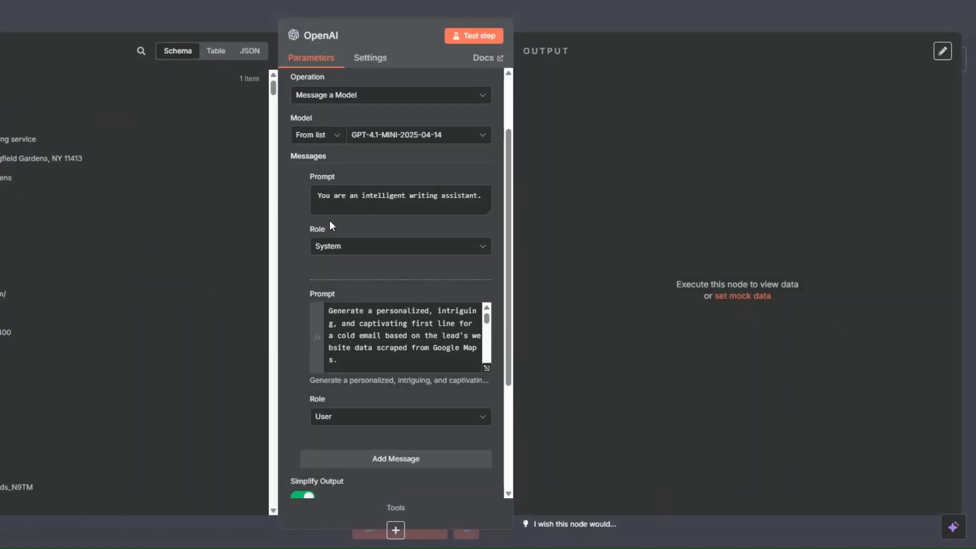
Enable Output Content as JSON for the OpenAI node.
scroll(338, 224, down, 5)
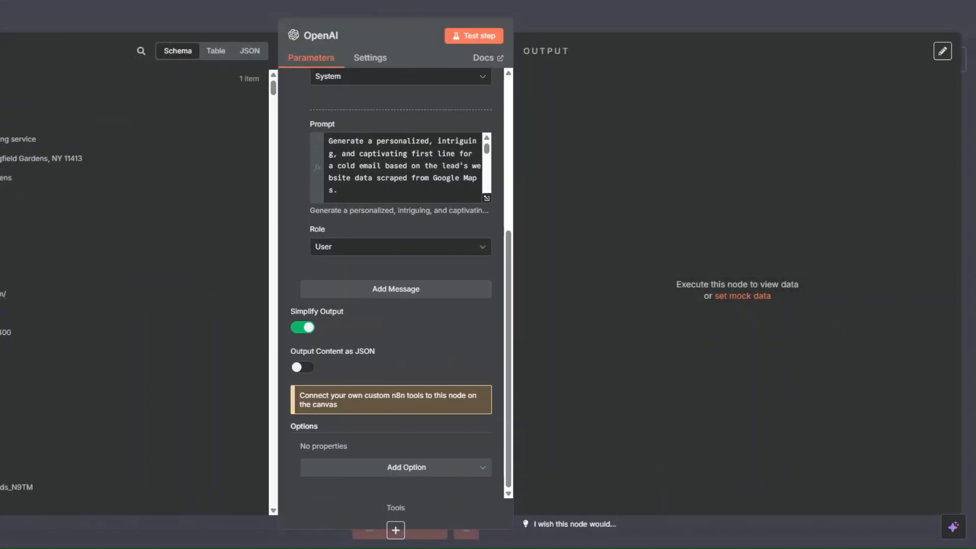
click(303, 368)
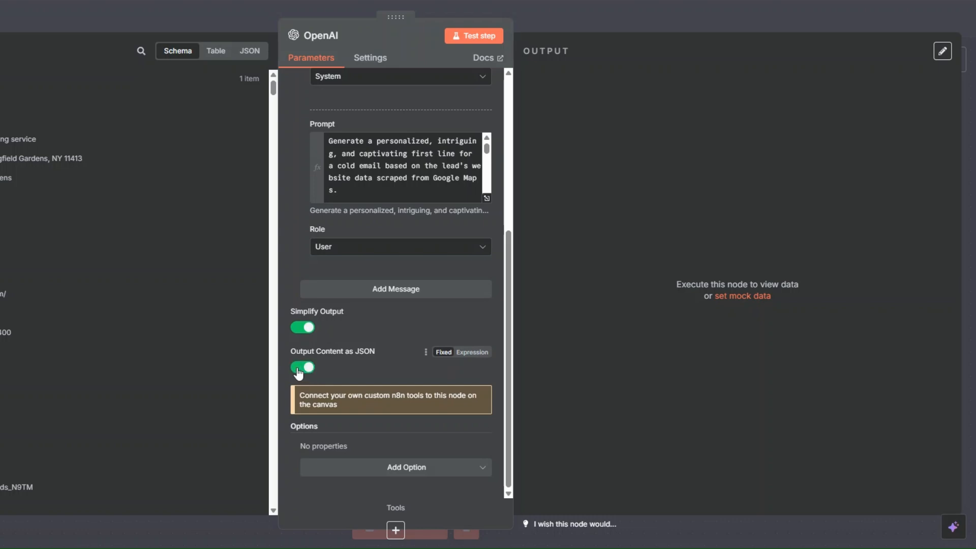
scroll(380, 326, up, 5)
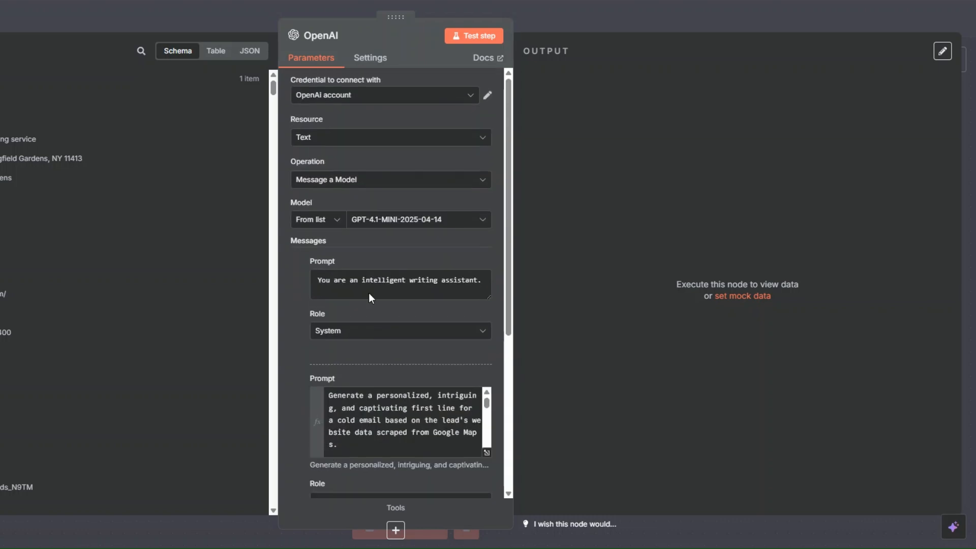
Test the OpenAI node and examine the generated first line in its output.
click(463, 38)
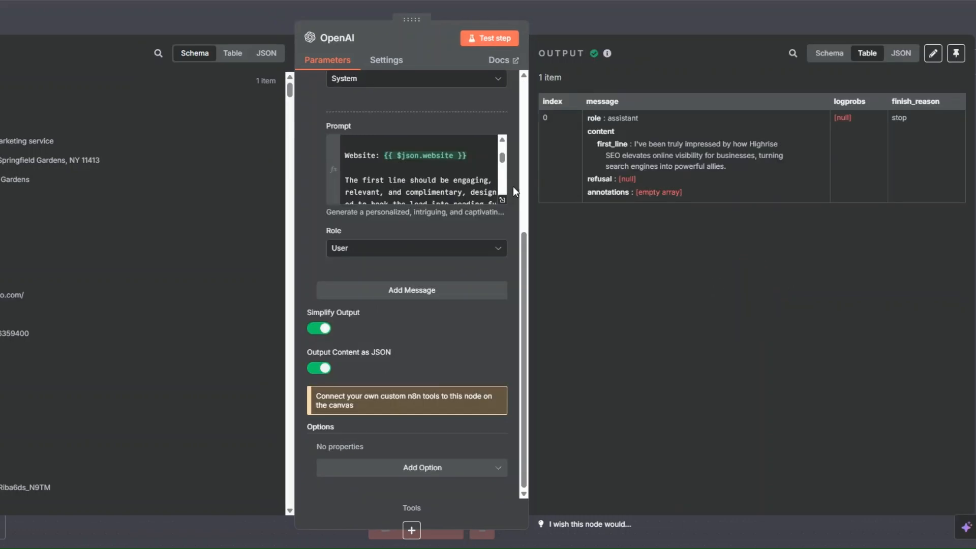
scroll(480, 216, up, 4)
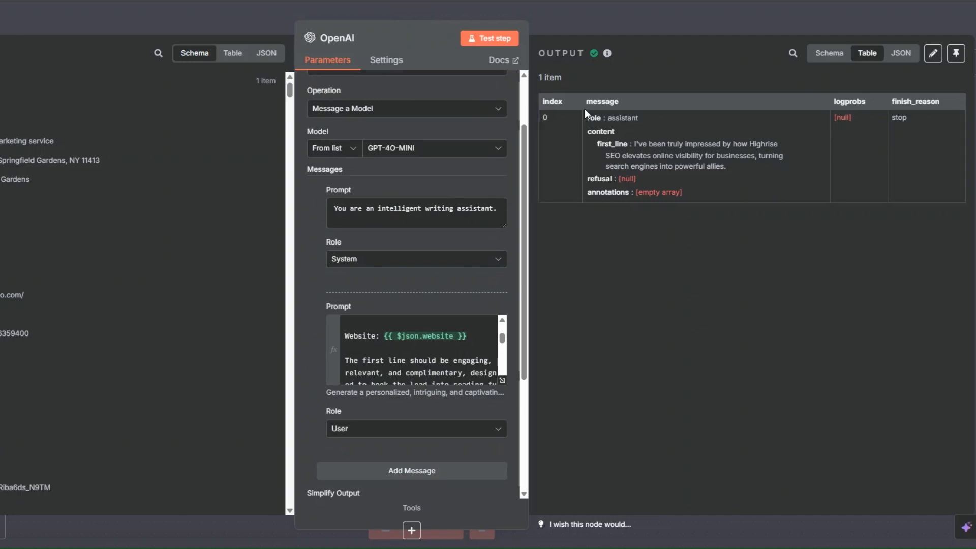
drag(633, 145, 728, 170)
click(724, 179)
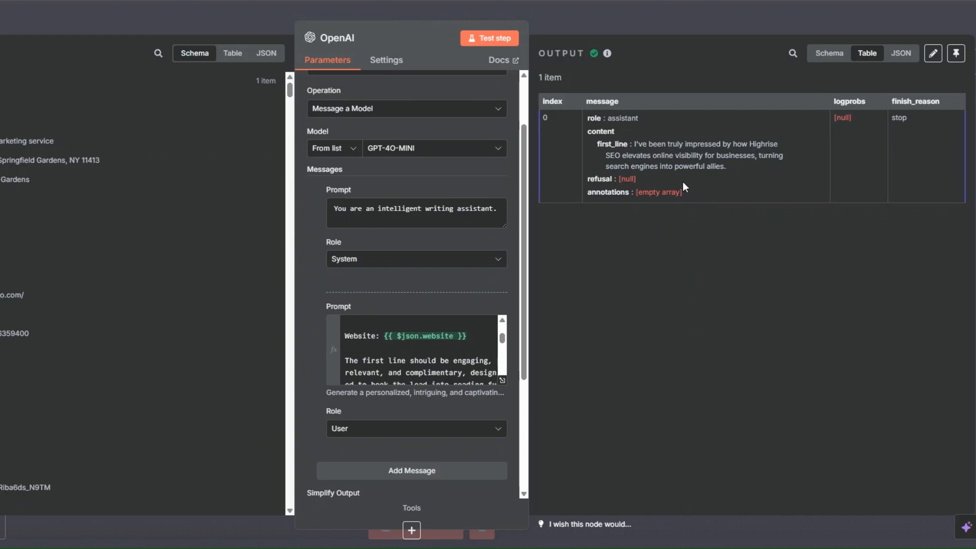
scroll(496, 272, up, 3)
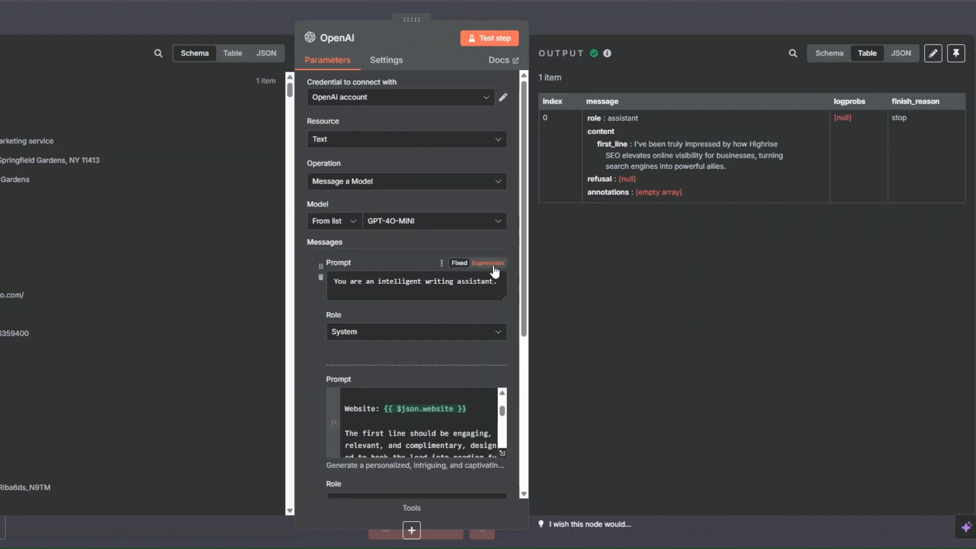
Rename the OpenAI node to Generate First Lines and return to the canvas.
click(395, 39)
key(ctrl+a)
text(Generate First Lines)
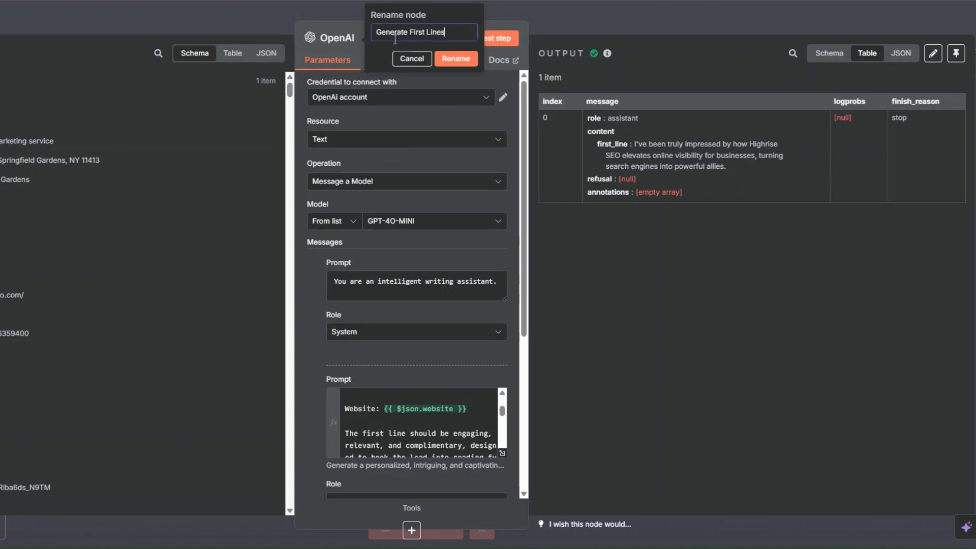
click(438, 68)
key(Escape)
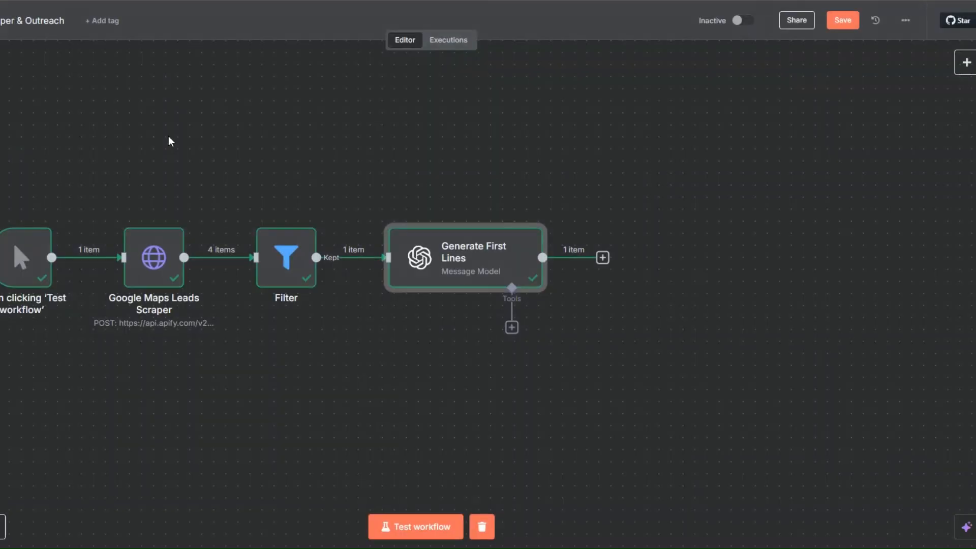
Add an HTTP Request node after Generate First Lines and set its URL to the Filter node's website field, {{ $('Filter').item.json.website }}.
scroll(384, 265, right, 2)
scroll(384, 265, down, 1)
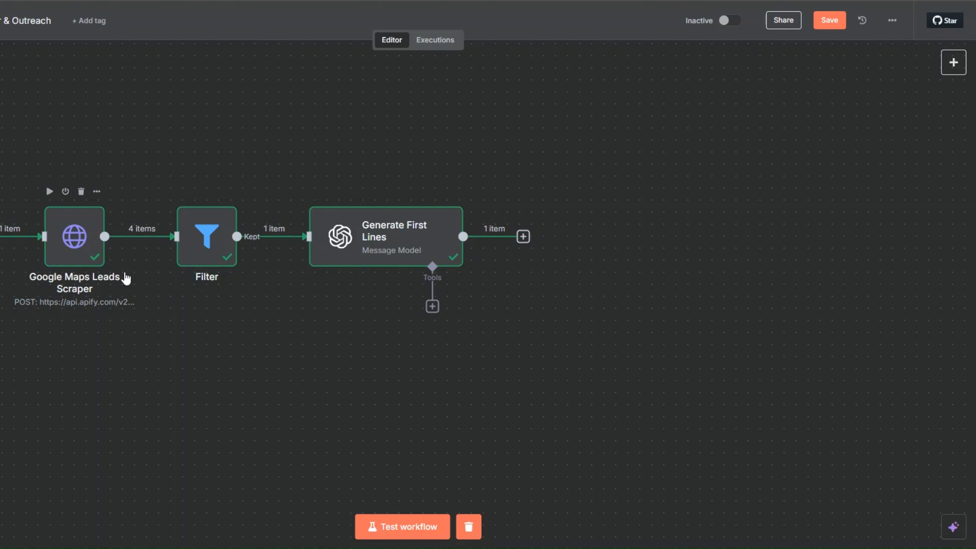
scroll(127, 278, down, 2)
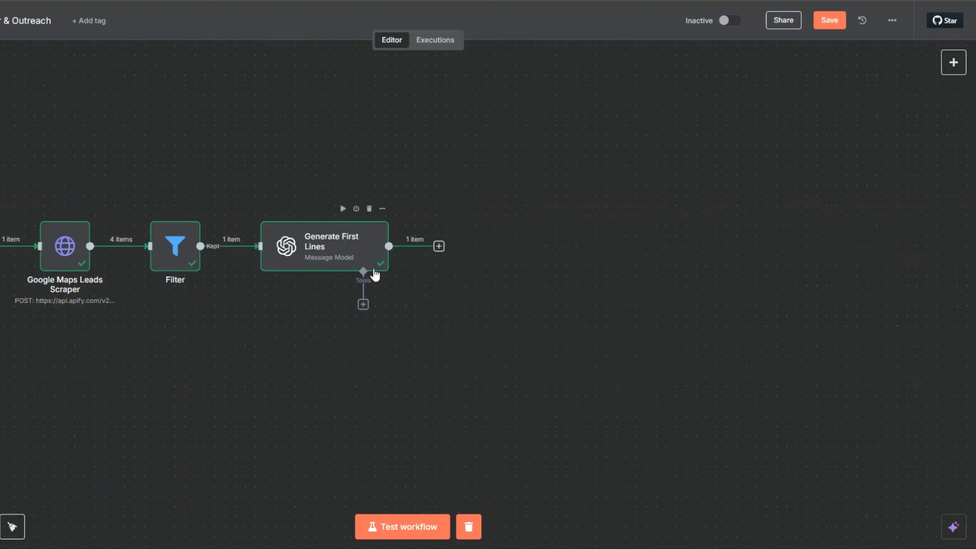
click(439, 247)
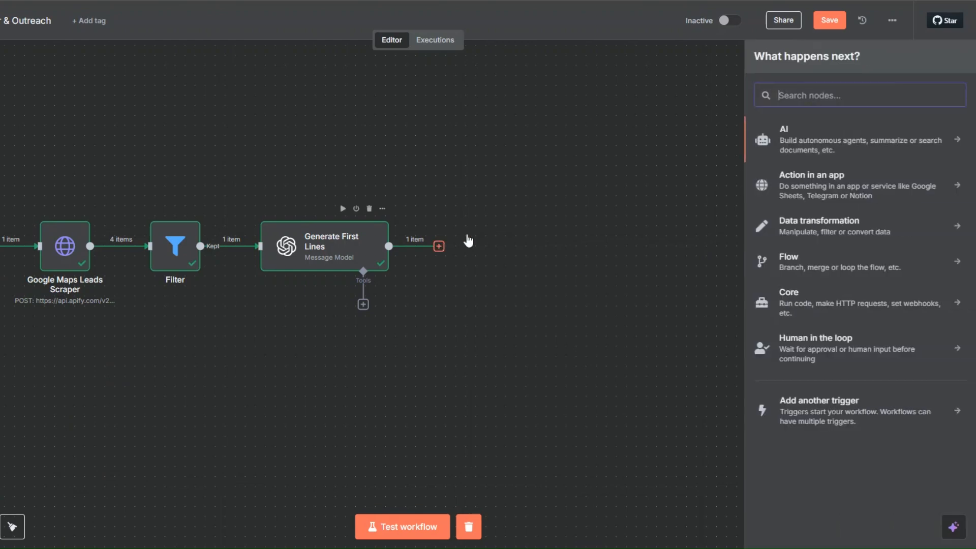
text(htt)
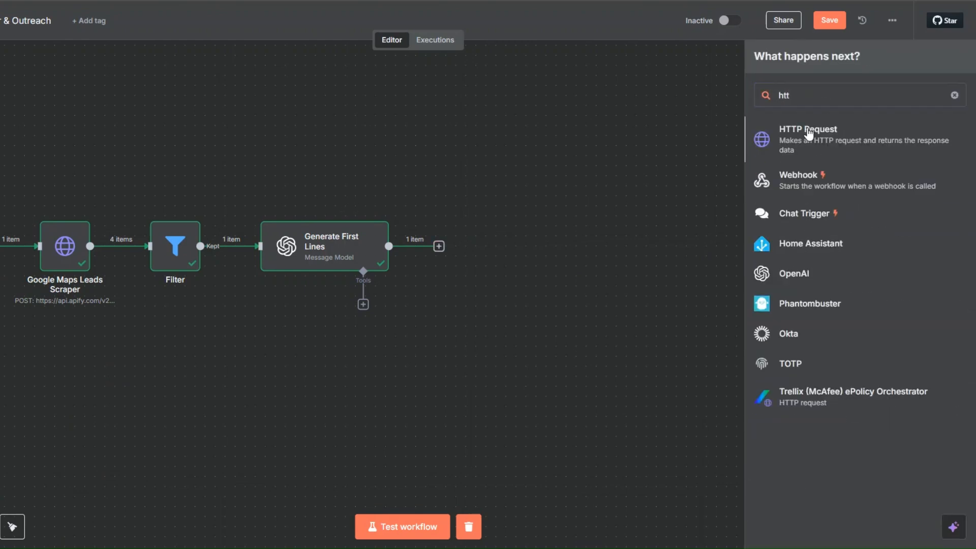
click(808, 134)
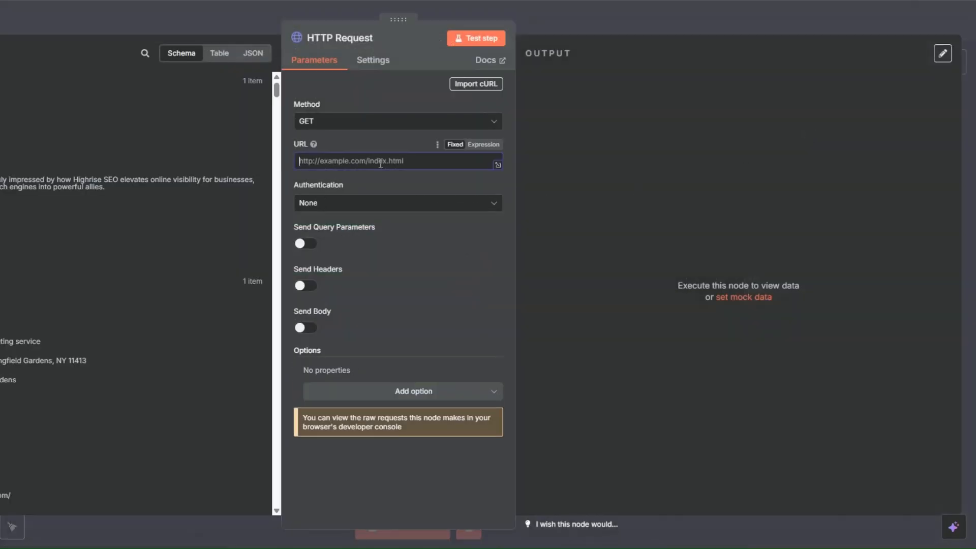
scroll(126, 256, down, 5)
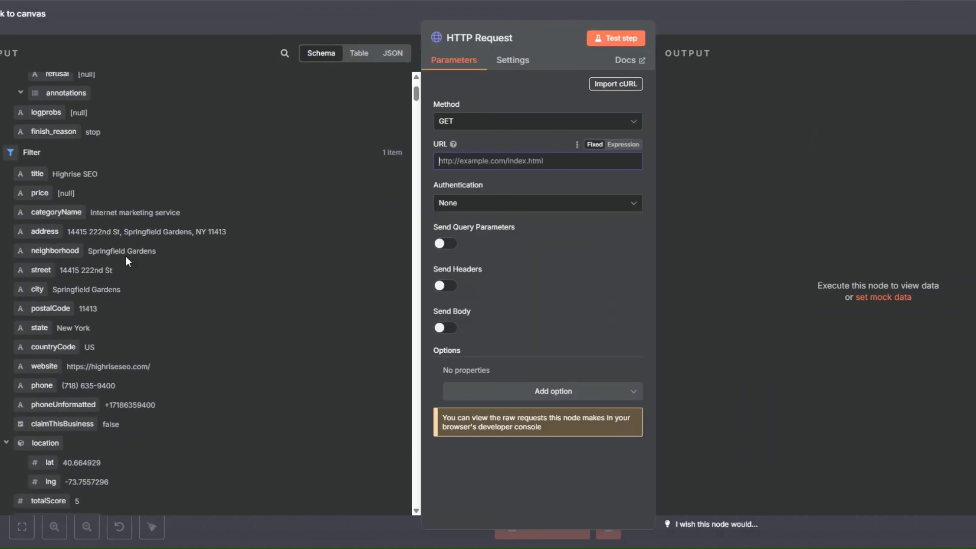
drag(420, 205, 488, 161)
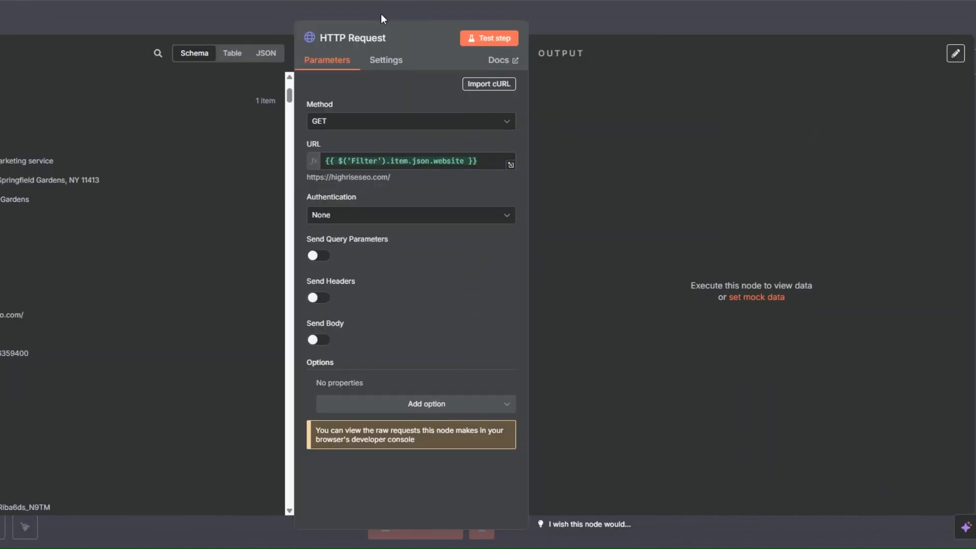
Rename the HTTP Request node to Website Scraper.
click(380, 44)
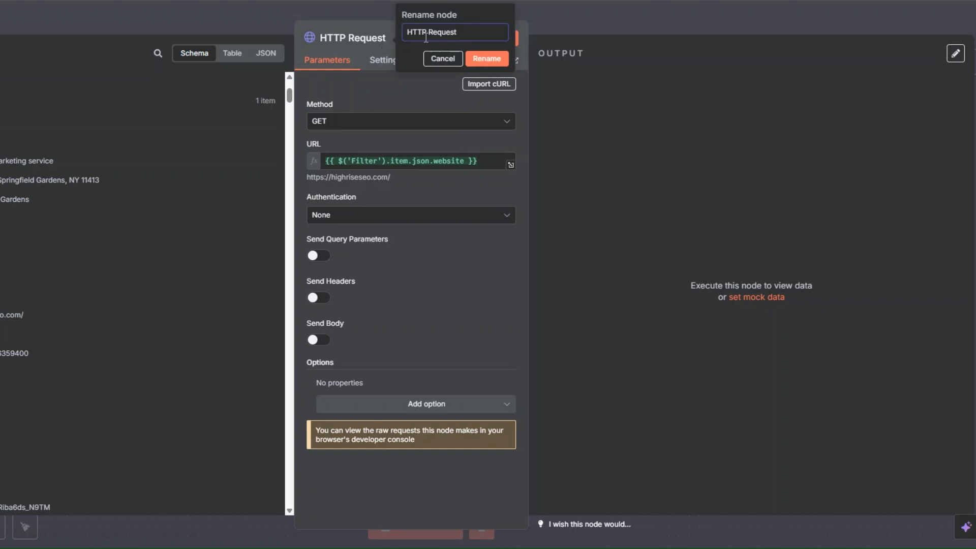
key(ctrl+a)
text(Website Scraper)
click(473, 59)
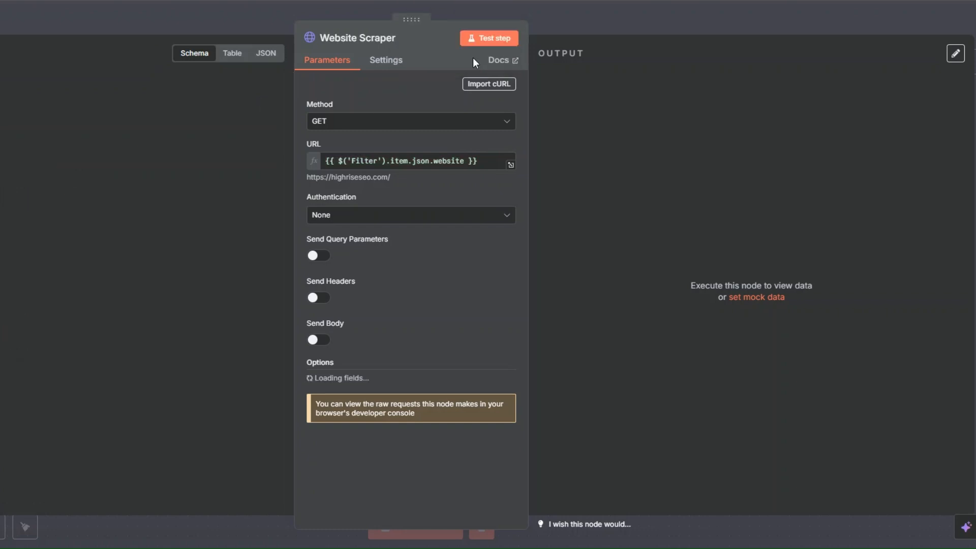
Test the Website Scraper node, examine the returned HTML, and go back to the canvas.
click(495, 39)
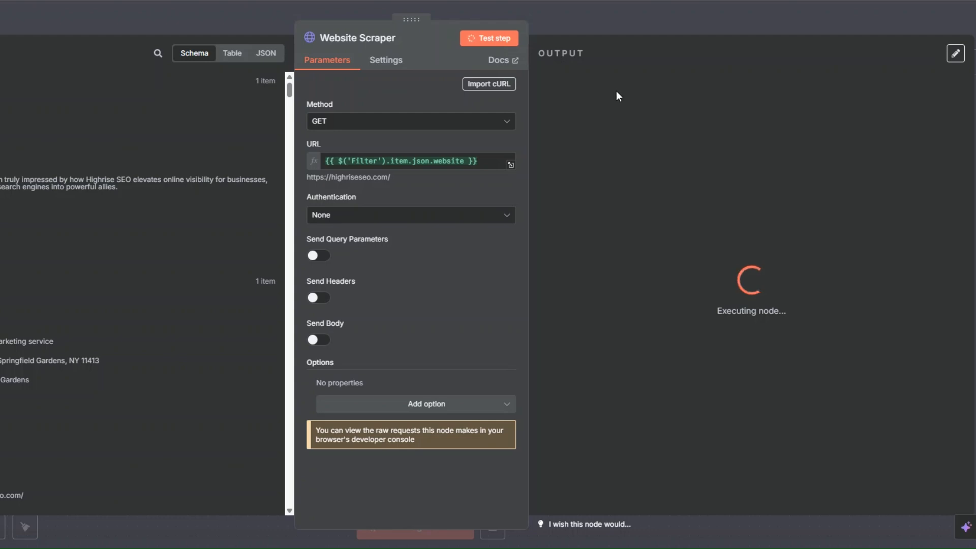
scroll(731, 206, down, 5)
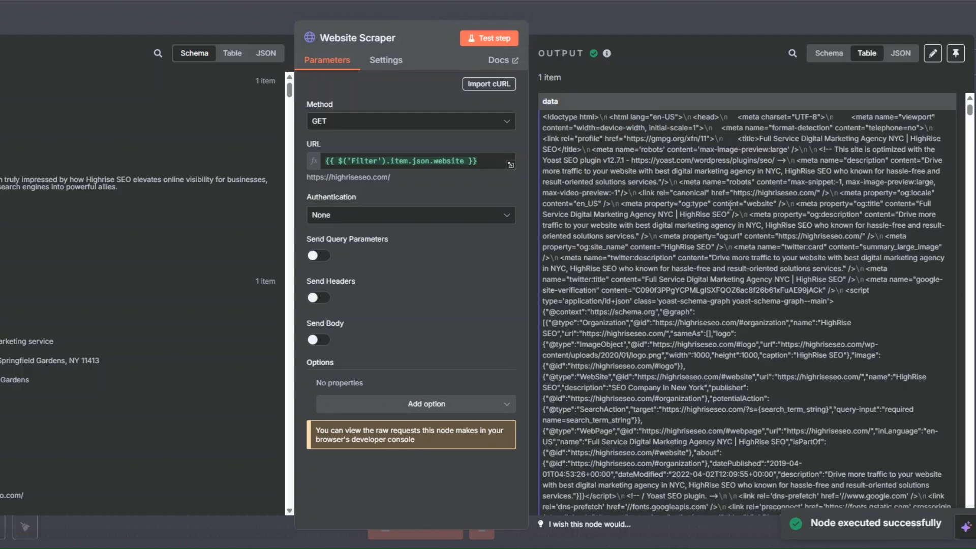
drag(970, 131, 970, 102)
key(Escape)
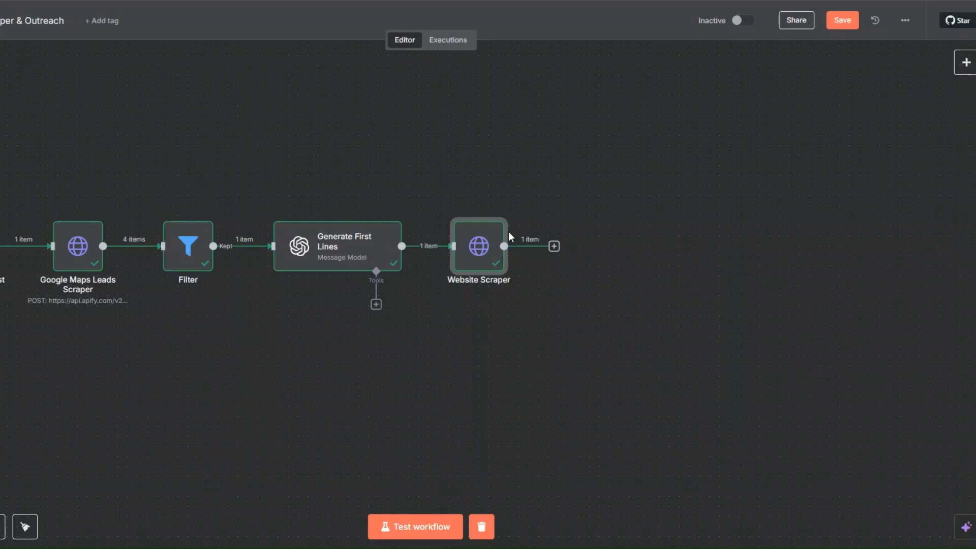
Add a Markdown node after Website Scraper in HTML to Markdown mode, with {{ $json.data }} as its HTML input.
click(554, 247)
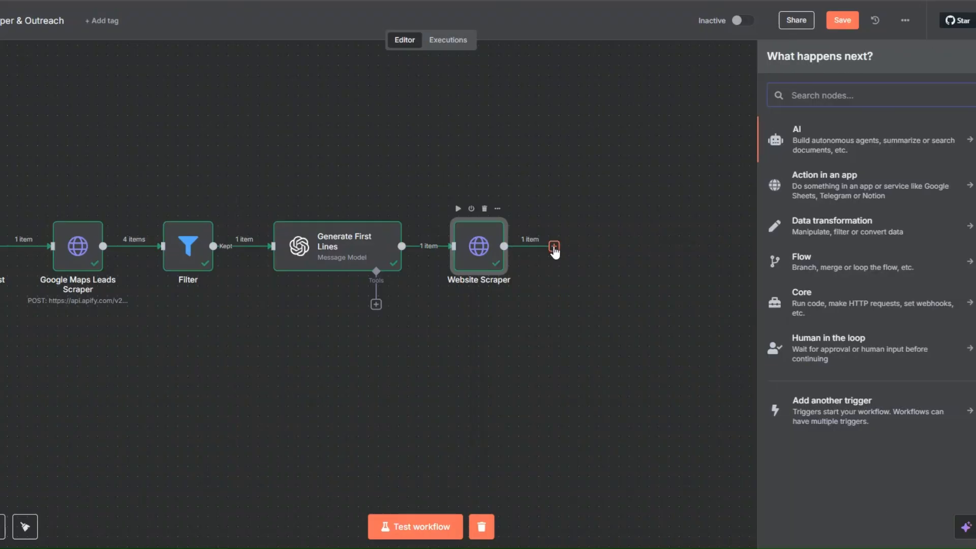
text(mark)
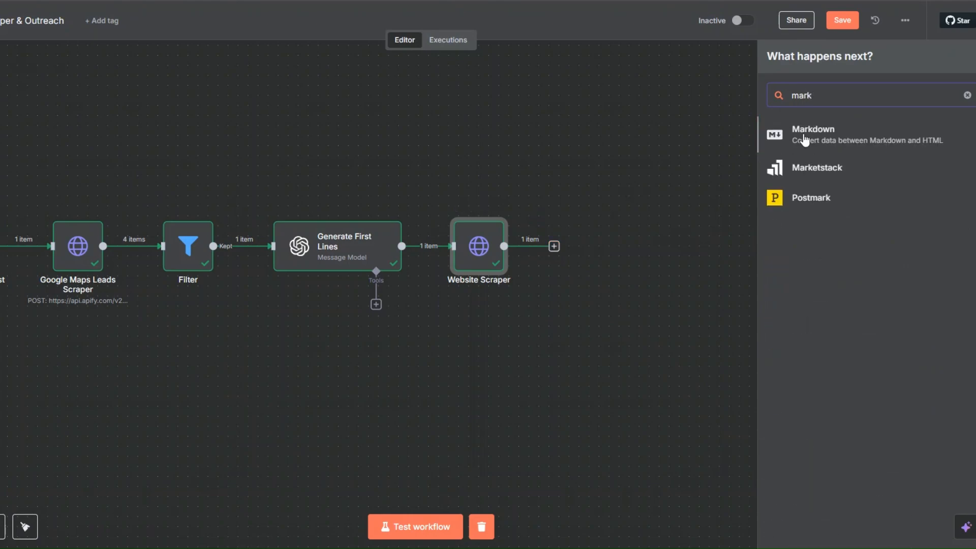
click(803, 135)
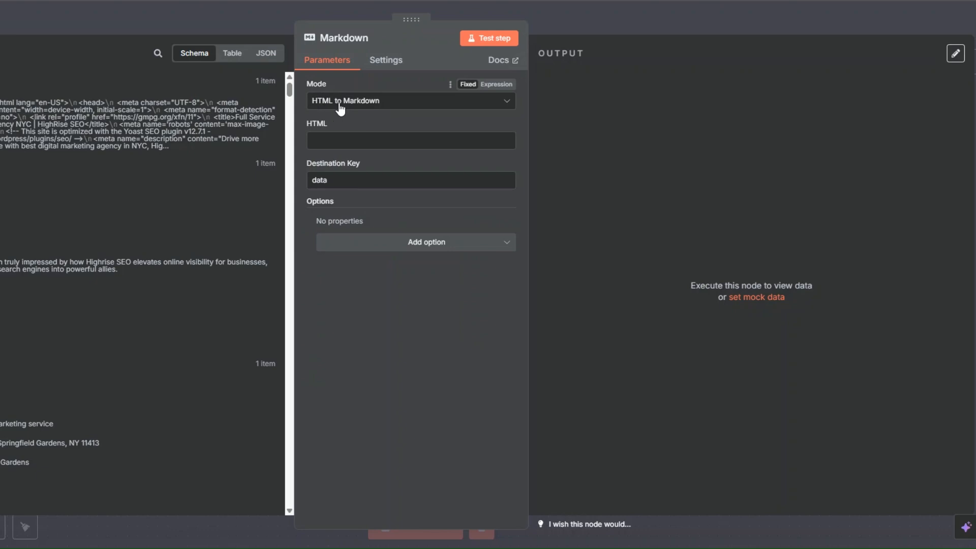
click(335, 142)
drag(13, 108, 321, 140)
click(385, 352)
Test the Markdown node, look through the converted output, and save the workflow from the canvas.
click(486, 38)
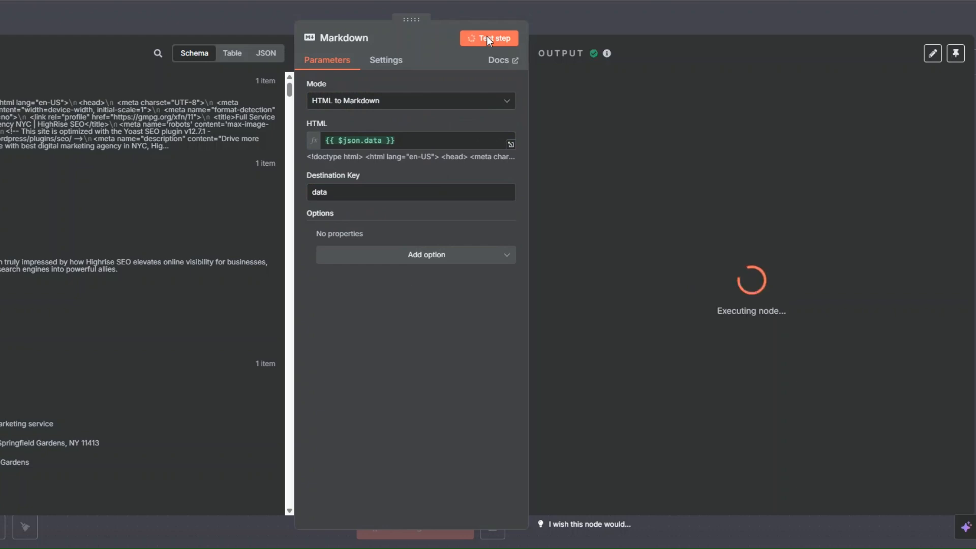
scroll(655, 206, down, 10)
scroll(655, 207, down, 15)
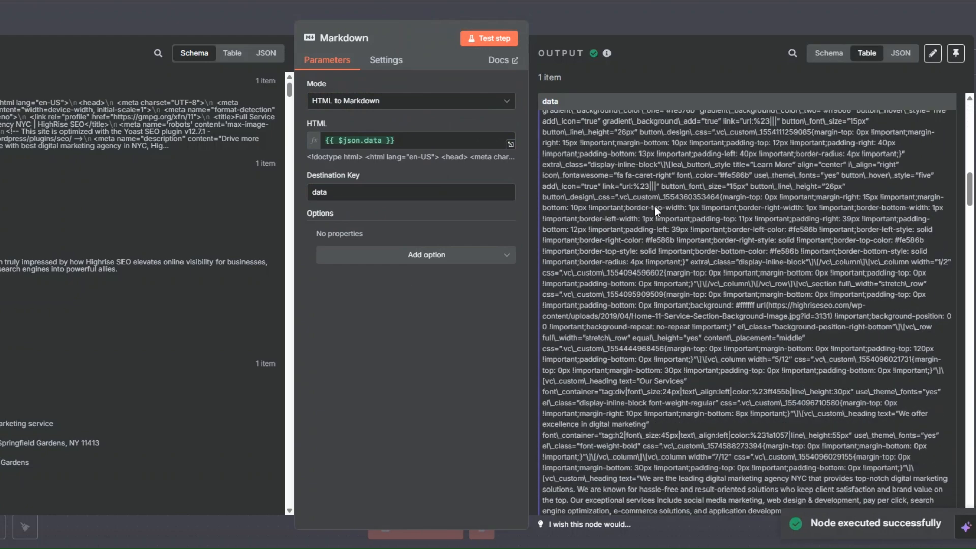
scroll(655, 207, down, 15)
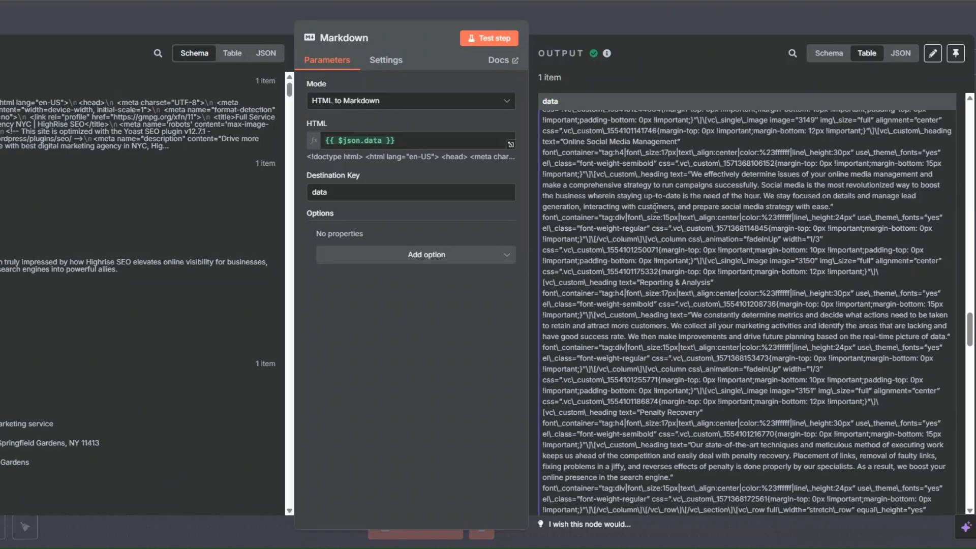
scroll(656, 208, down, 6)
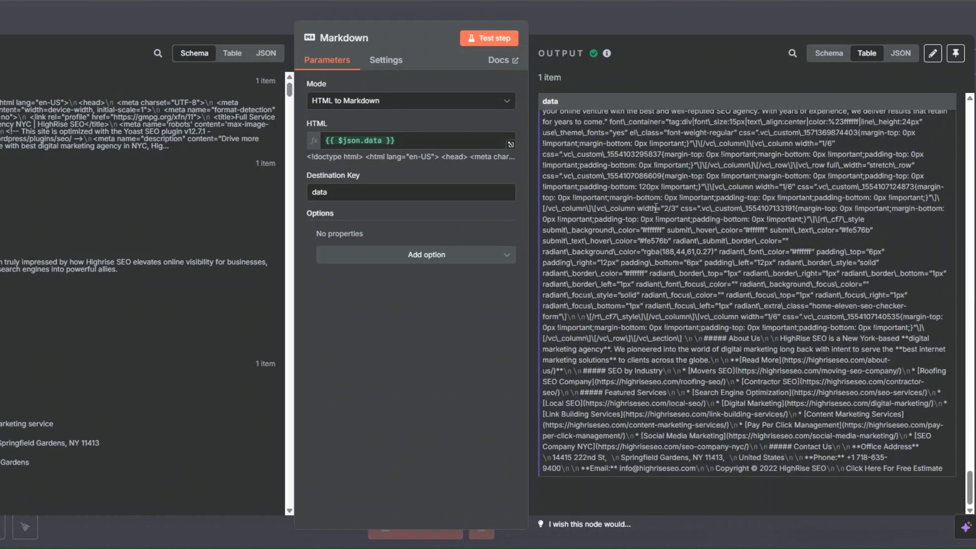
key(Escape)
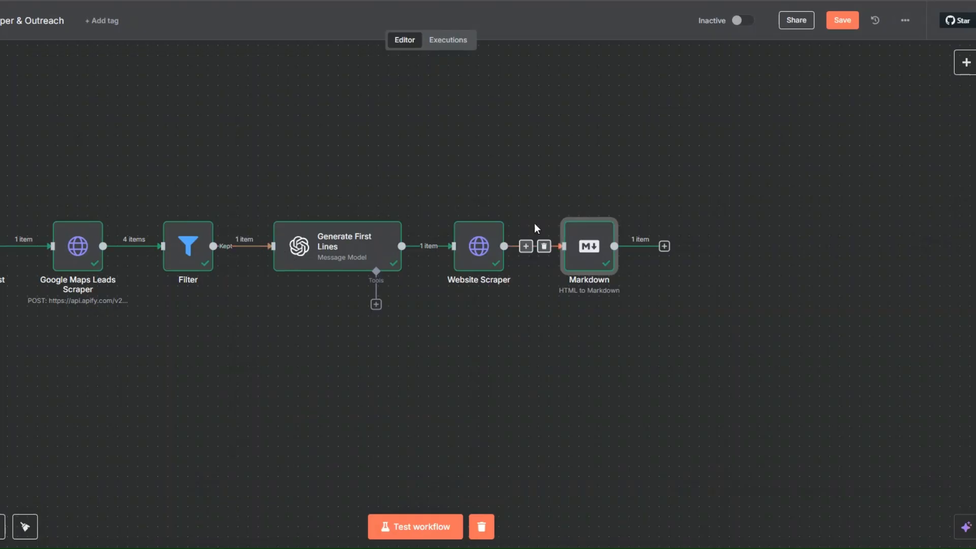
key(ctrl+s)
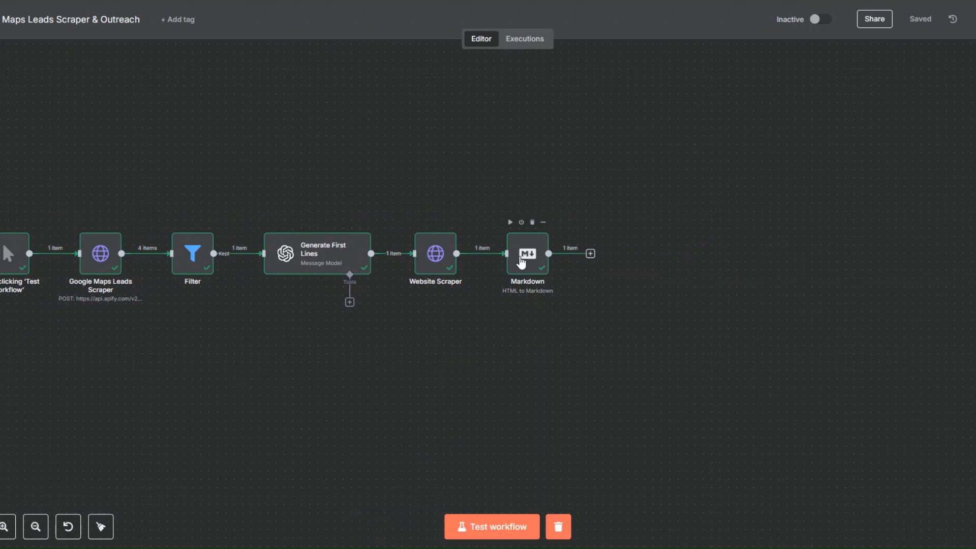
Reopen the Markdown node and examine the website text in its output.
right_click(521, 262)
key(Return)
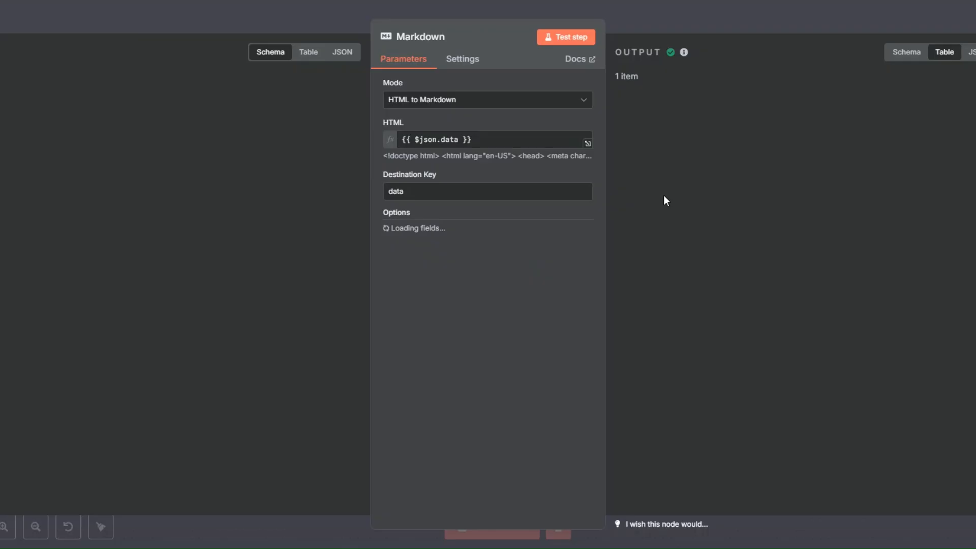
scroll(663, 199, down, 10)
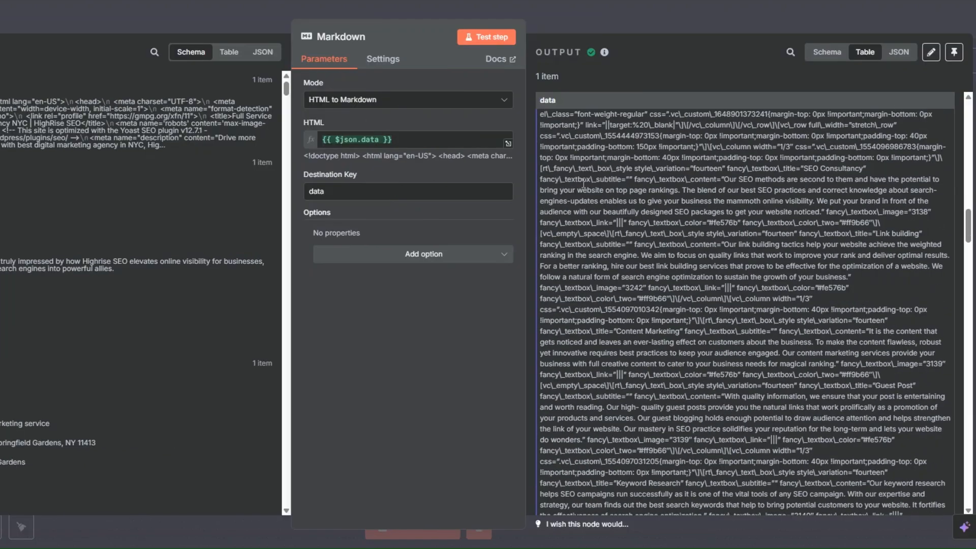
scroll(584, 183, down, 5)
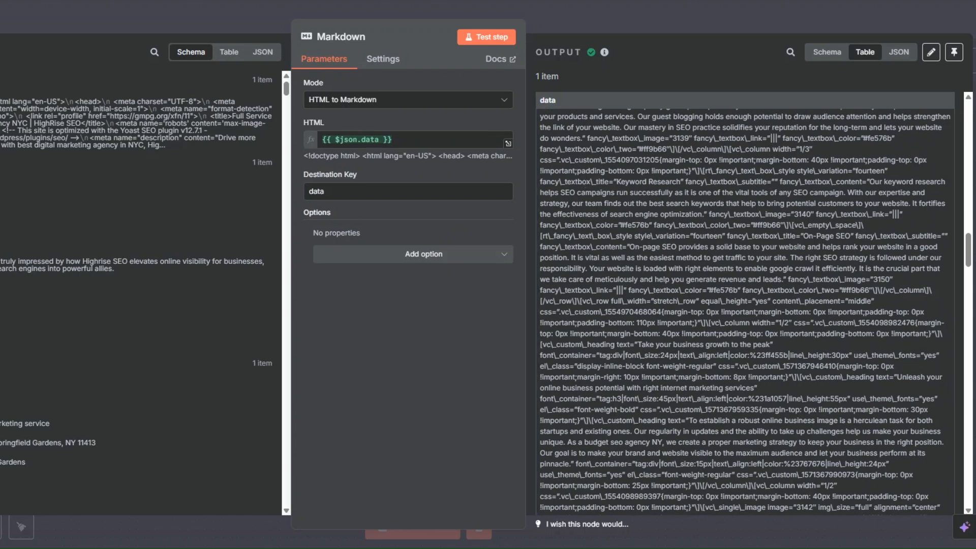
key(Escape)
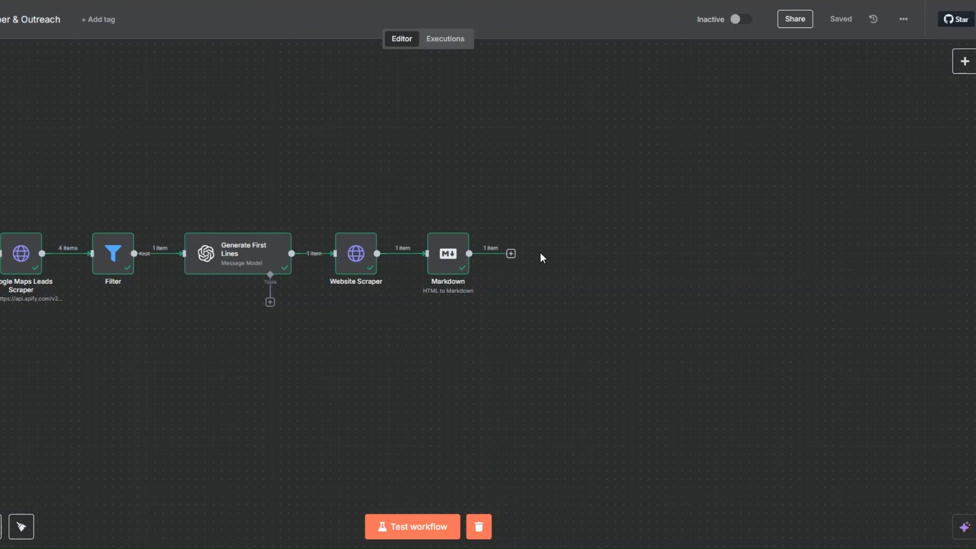
Add an OpenAI node with the Message a Model action after the Markdown node.
click(510, 254)
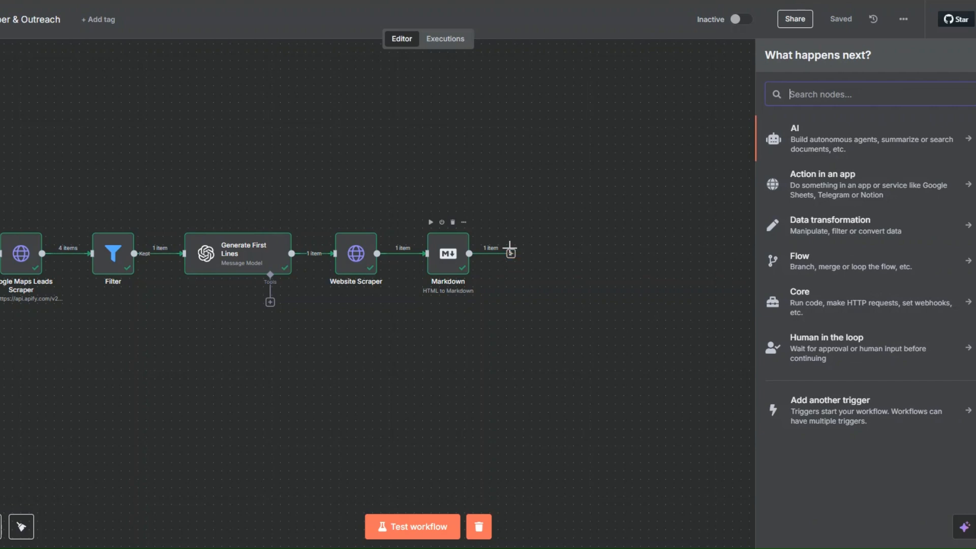
text(open)
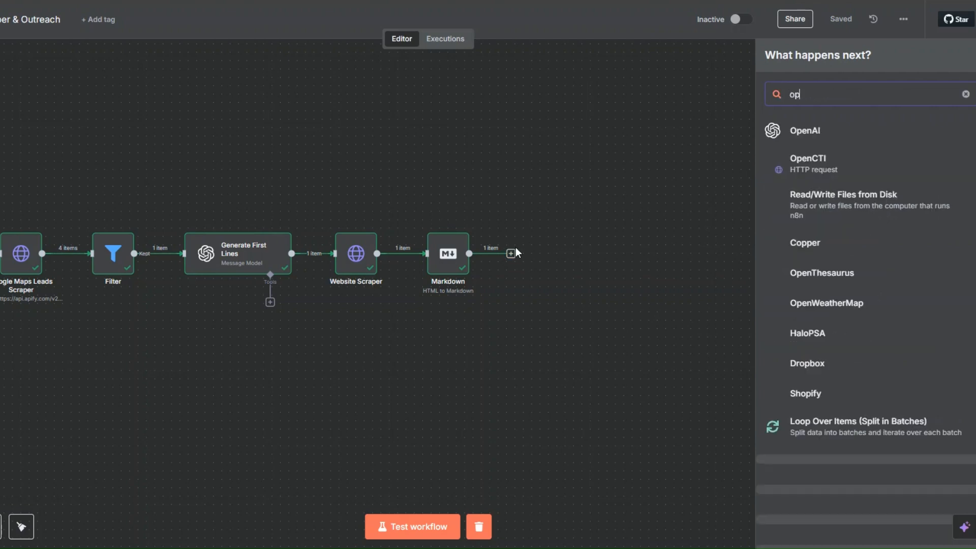
click(788, 136)
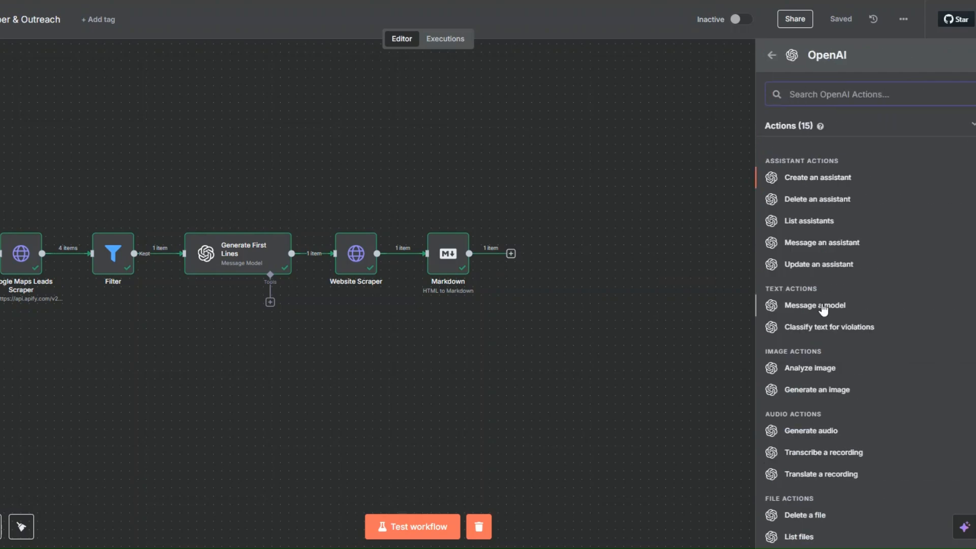
click(816, 305)
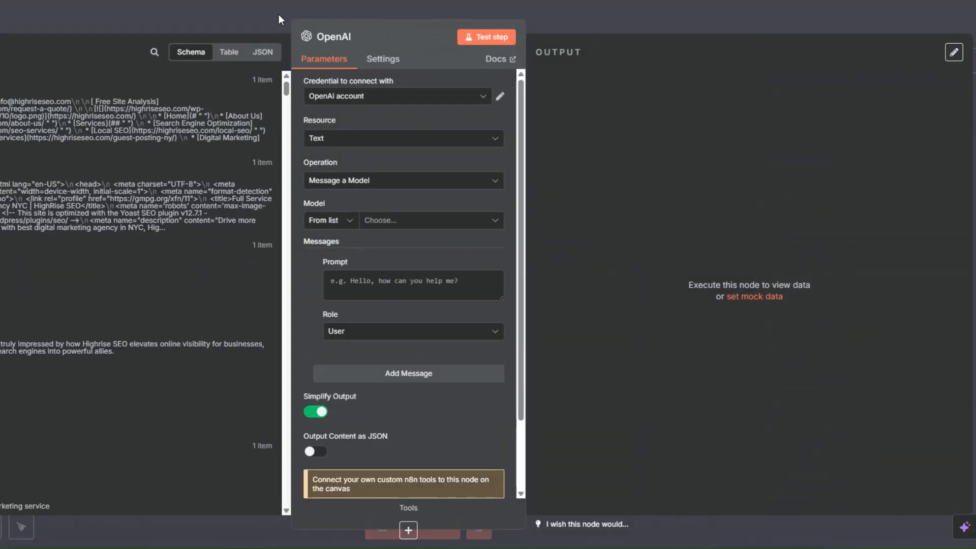
Rename the new OpenAI node to Website Data Summary and select GPT-4O-MINI as its model.
click(360, 35)
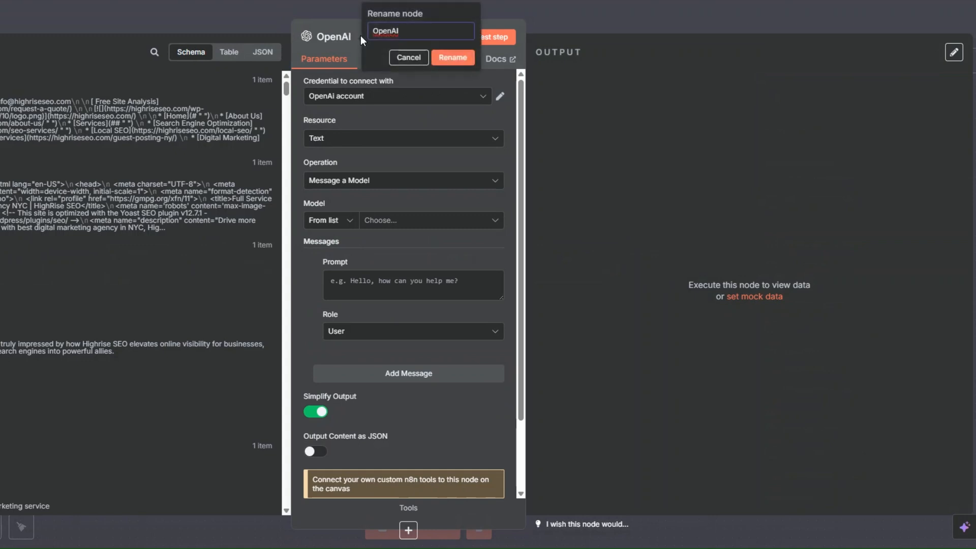
text(Website Data Summary)
scroll(361, 118, down, 3)
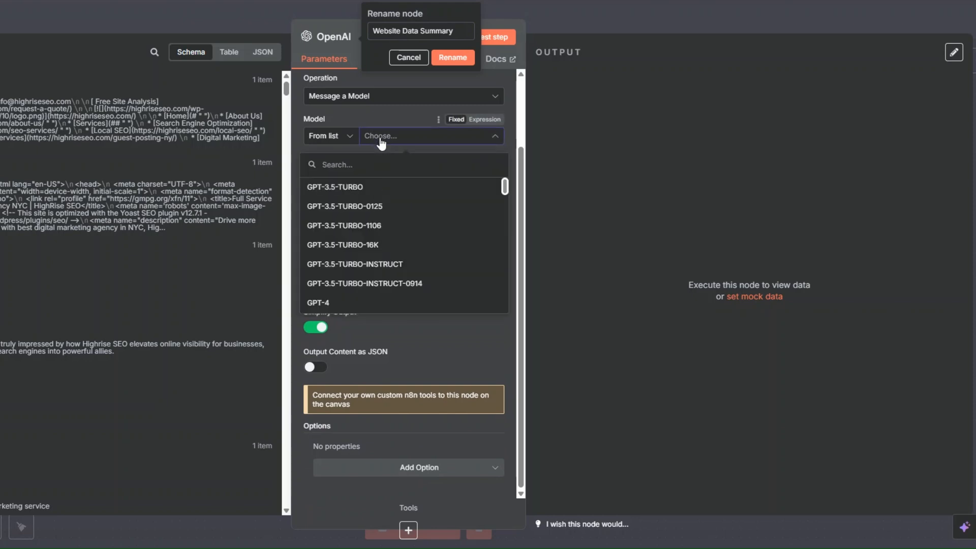
scroll(325, 245, down, 5)
click(327, 246)
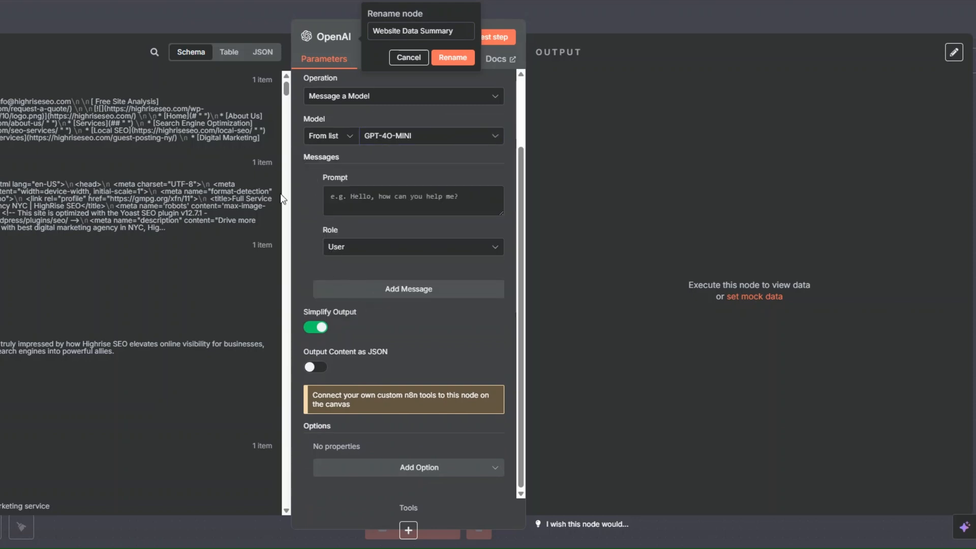
click(448, 58)
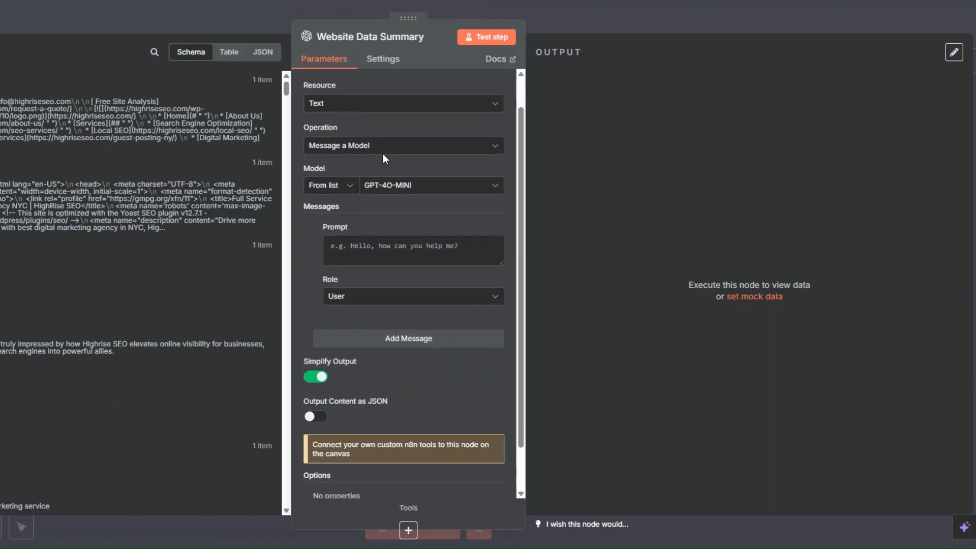
Enter the prompt "You are a helpful, intelligent data extract assistant." as the first message and set its role to System.
scroll(383, 154, down, 3)
click(380, 202)
text(You are a helpful, intelligent data extract assistant.)
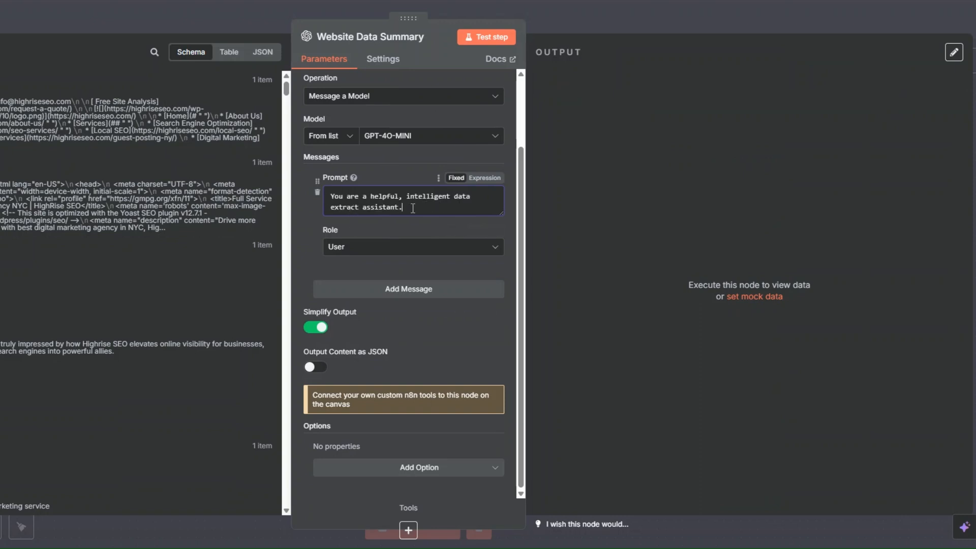
click(356, 247)
click(364, 347)
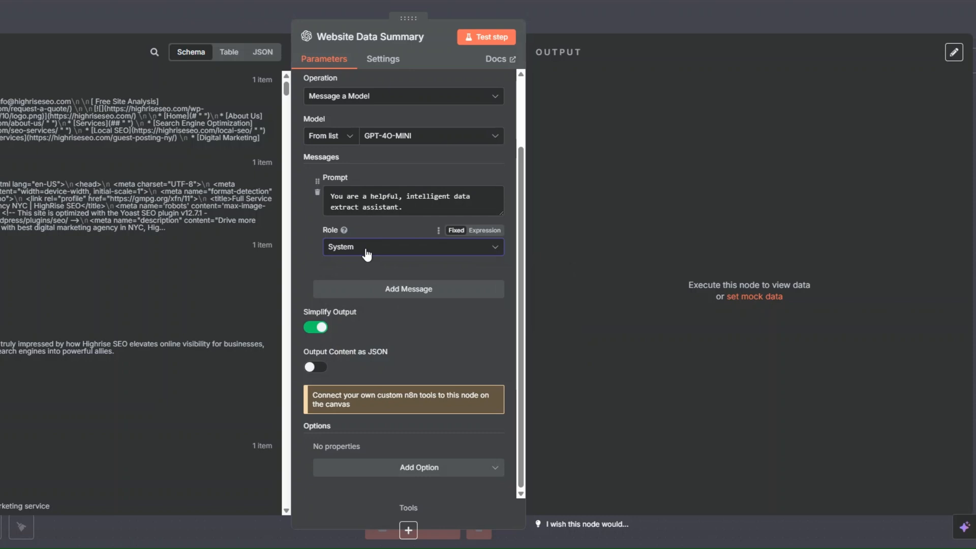
Add a user message holding an expression prompt that asks for a detailed WebsiteData breakdown, three future article angles and `\n` newlines.
click(416, 291)
click(391, 316)
click(485, 295)
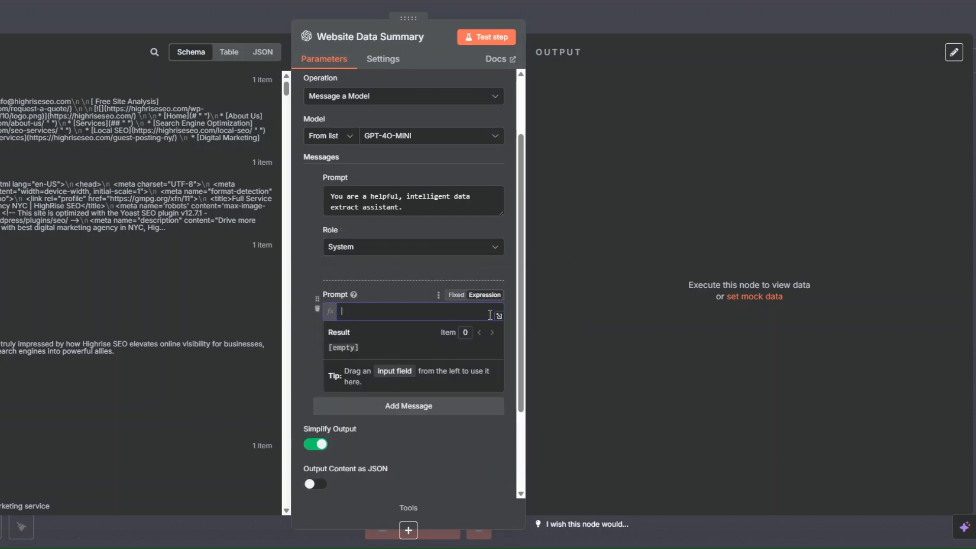
click(499, 317)
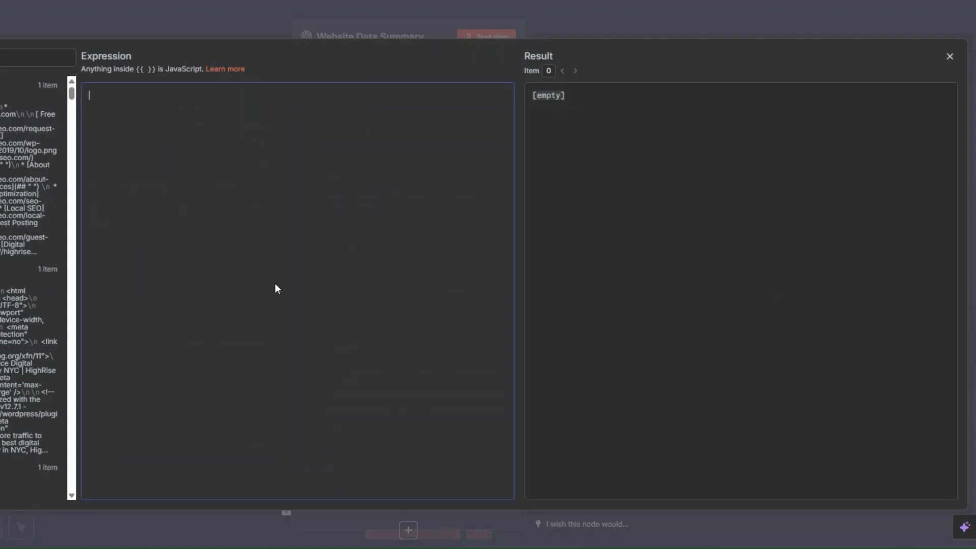
text(You're being provided with a block of unstructured information related to a person’s website.  Your job is to analyze this raw data and extract meaningful insights from it. Use the information to generate a WebsiteData section with a compelling and detailed breakdown (at least two paragraphs long).  Guidelines: 1. Be thorough and descriptive in the WebsiteData section. Go beyond surface-level points.  2. List three unique and thought-provoking angles or topics we could explore further in a future article.  3. Format all newline characters as `\n` in your output.)
click(183, 115)
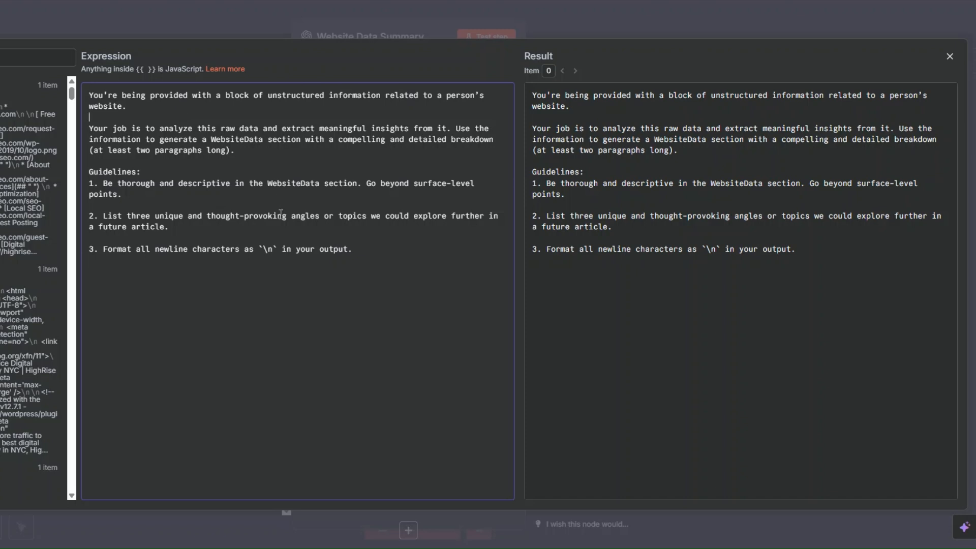
click(351, 249)
key(Escape)
Add a third message with the expression prompt "Website Scrape:" followed by the Markdown node's data field, {{ $json.data }}.
scroll(431, 278, down, 5)
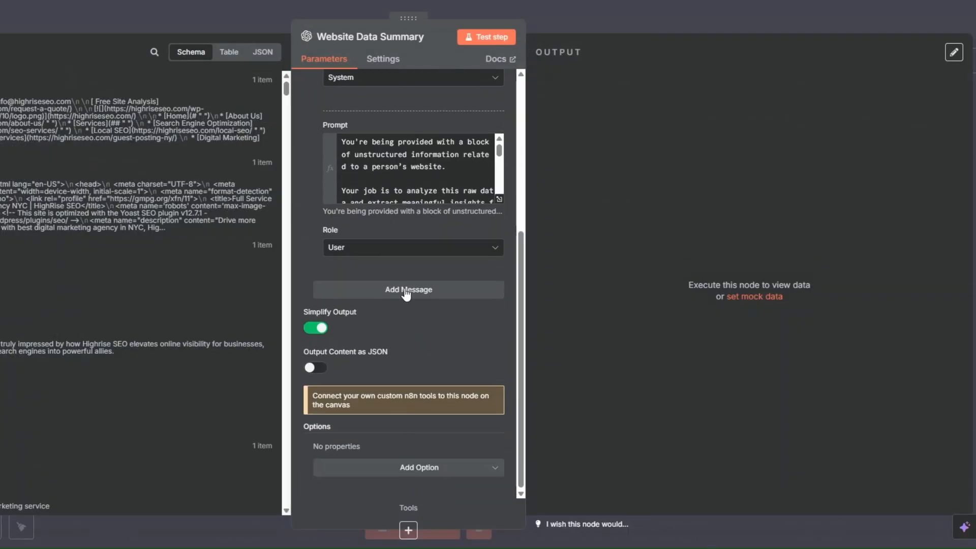
click(389, 291)
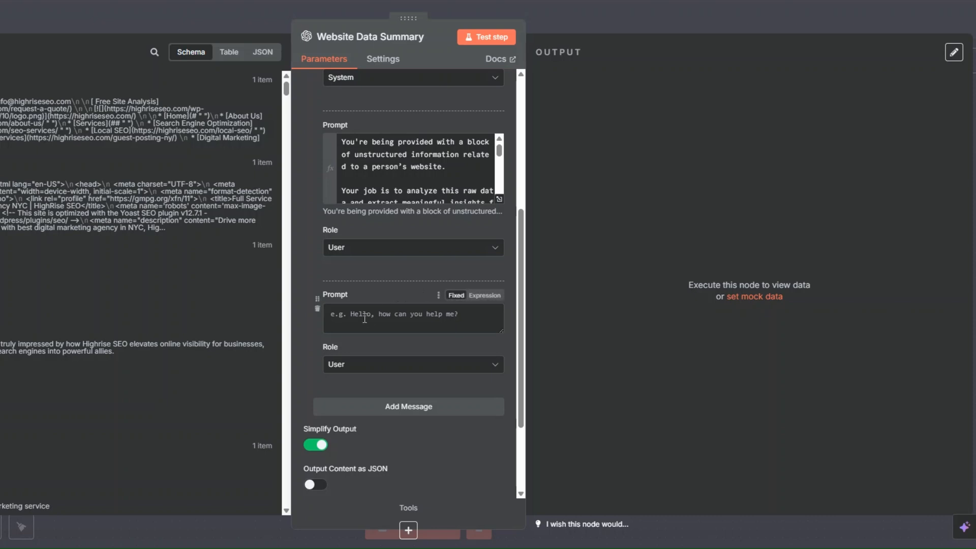
click(484, 296)
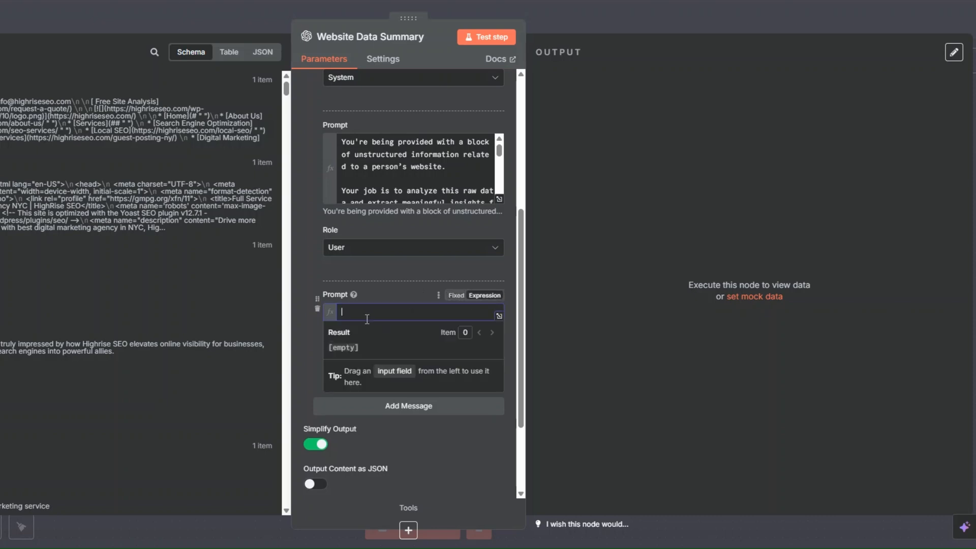
text(Website Scrape)
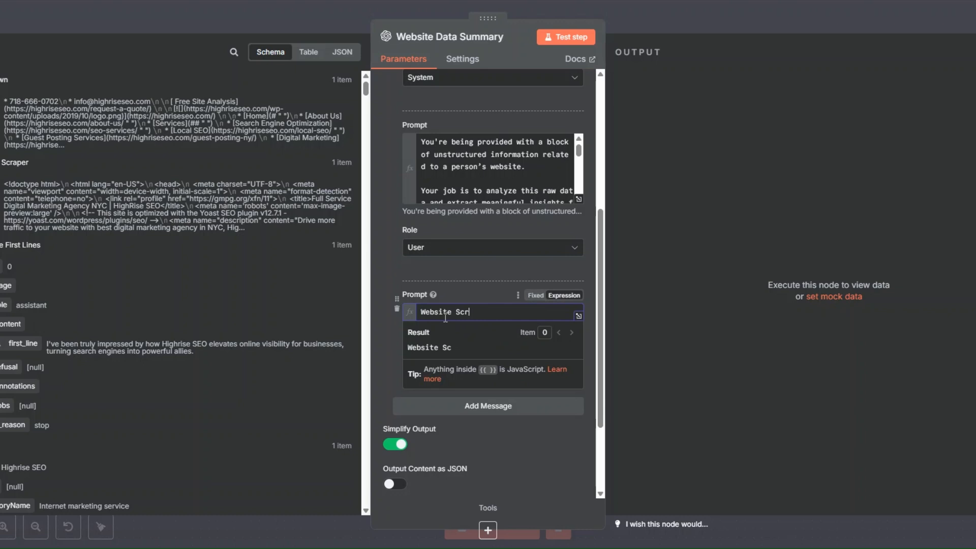
text(:)
drag(12, 112, 516, 312)
click(381, 225)
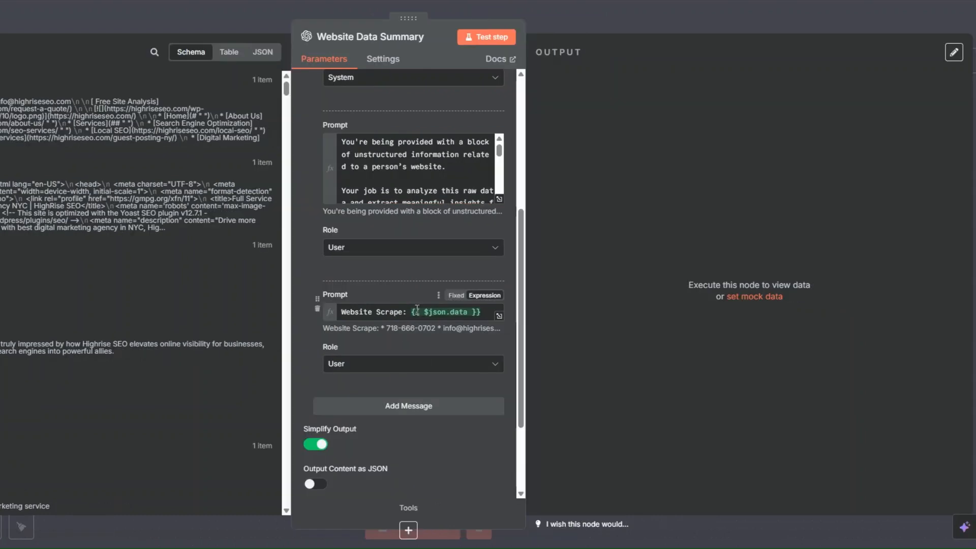
Enable Output Content as JSON for the Website Data Summary node and run a test of the node.
scroll(376, 351, down, 3)
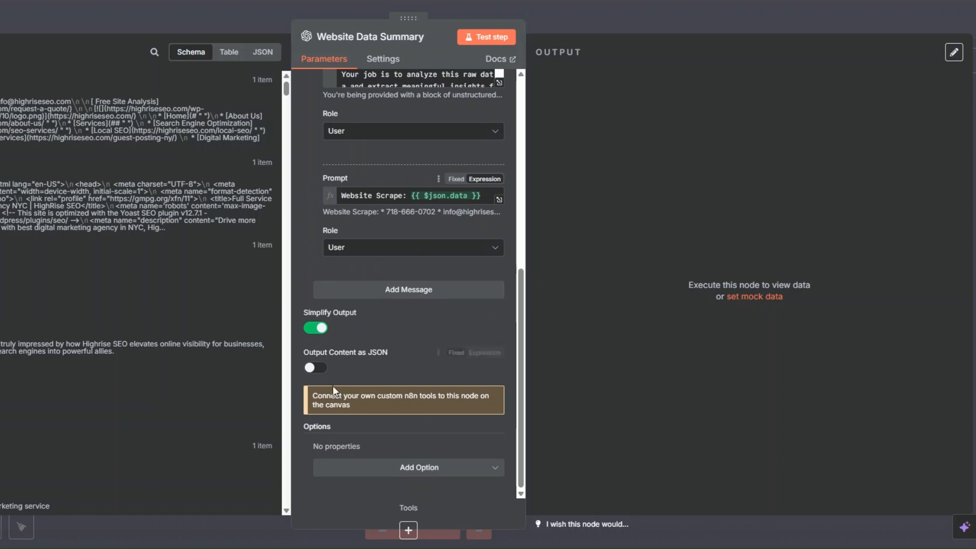
click(319, 368)
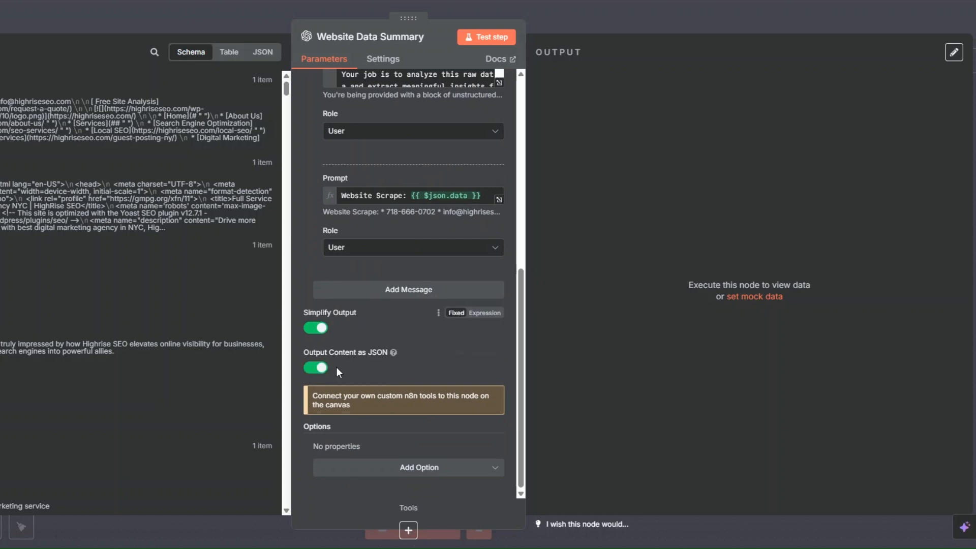
scroll(382, 329, up, 3)
scroll(382, 328, up, 7)
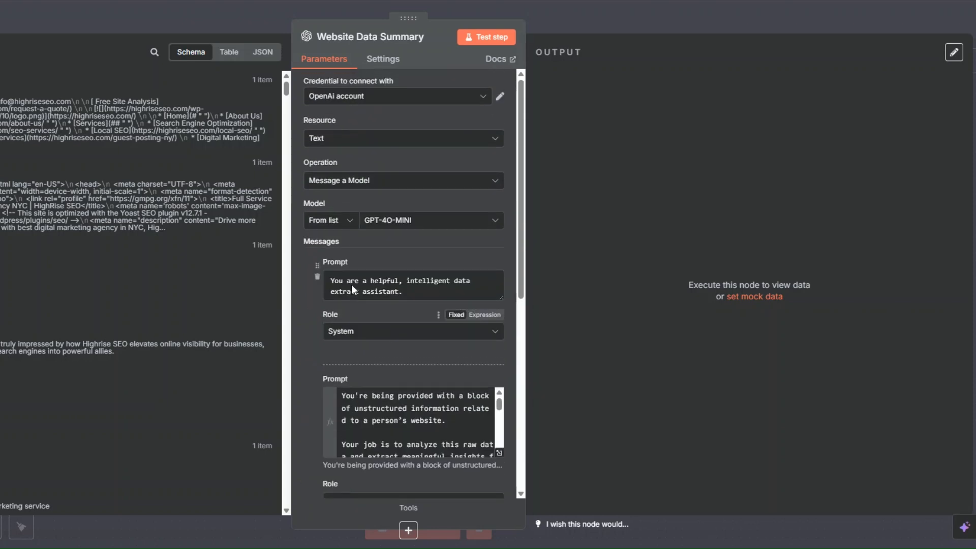
scroll(428, 206, down, 5)
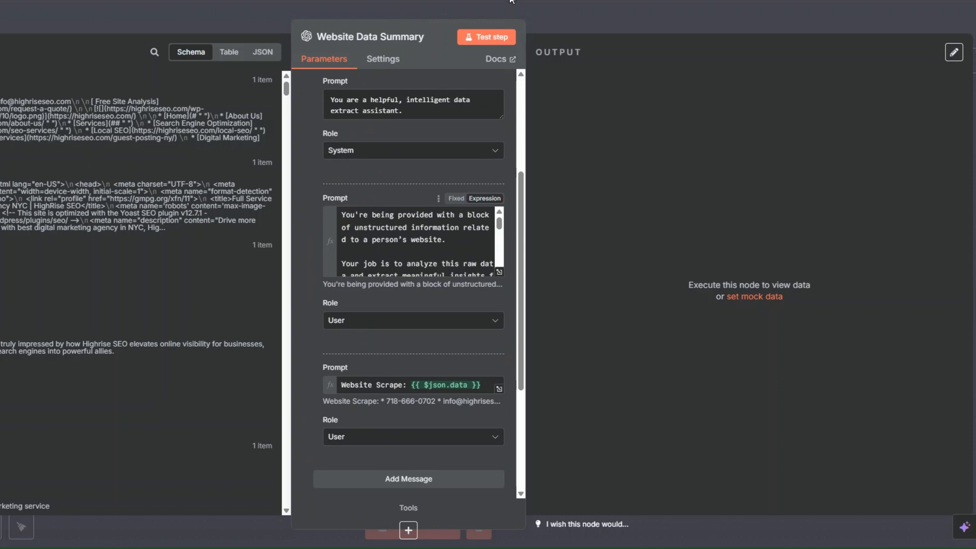
click(501, 37)
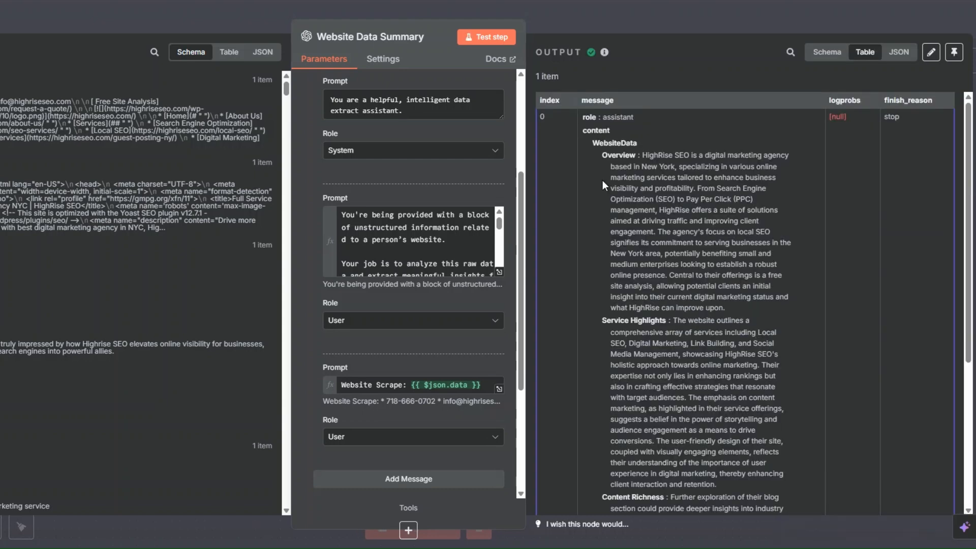
Examine the Overview, Service Highlights, Content Richness and FutureArticleAngles in the summary output, and return to the workflow canvas.
drag(642, 155, 726, 308)
scroll(714, 235, down, 4)
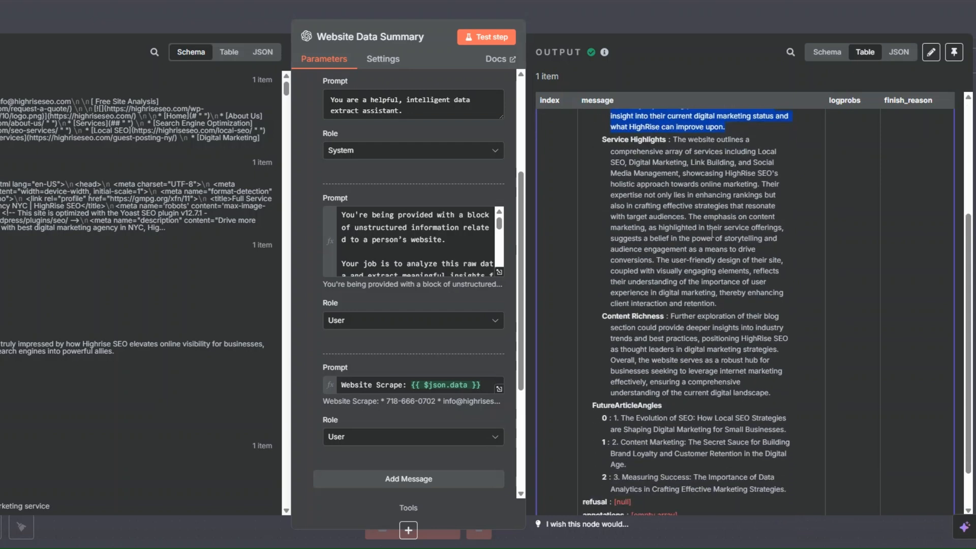
drag(669, 135, 778, 316)
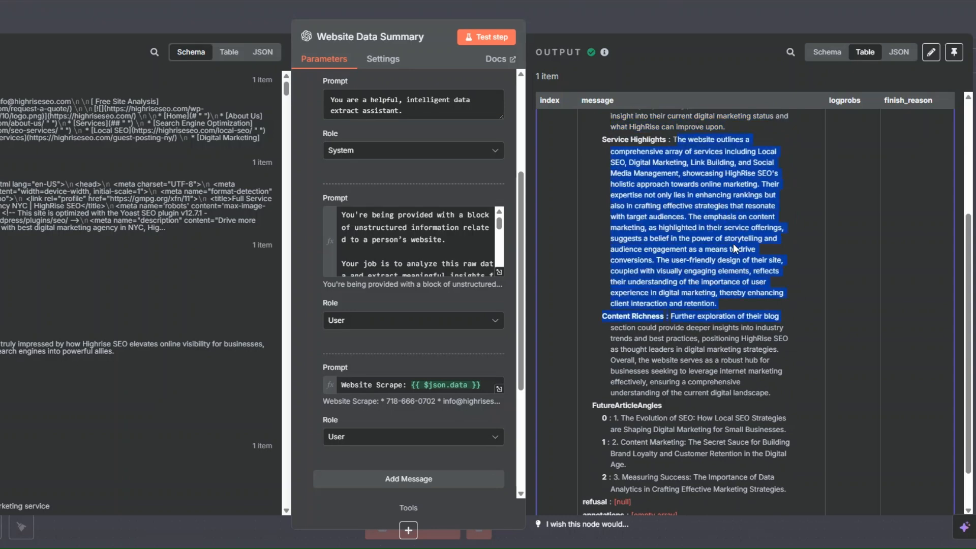
scroll(671, 238, down, 1)
click(673, 264)
drag(609, 344, 774, 432)
click(777, 427)
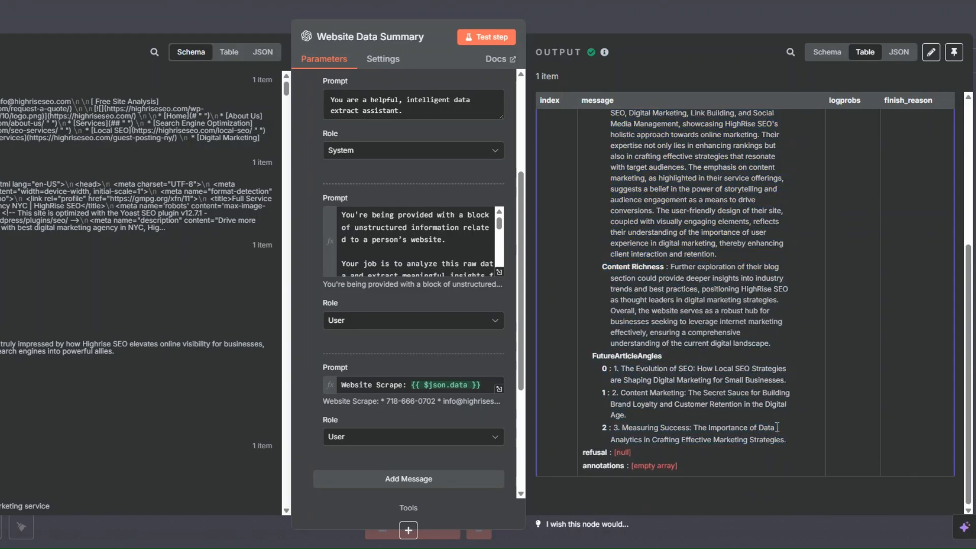
scroll(772, 422, up, 5)
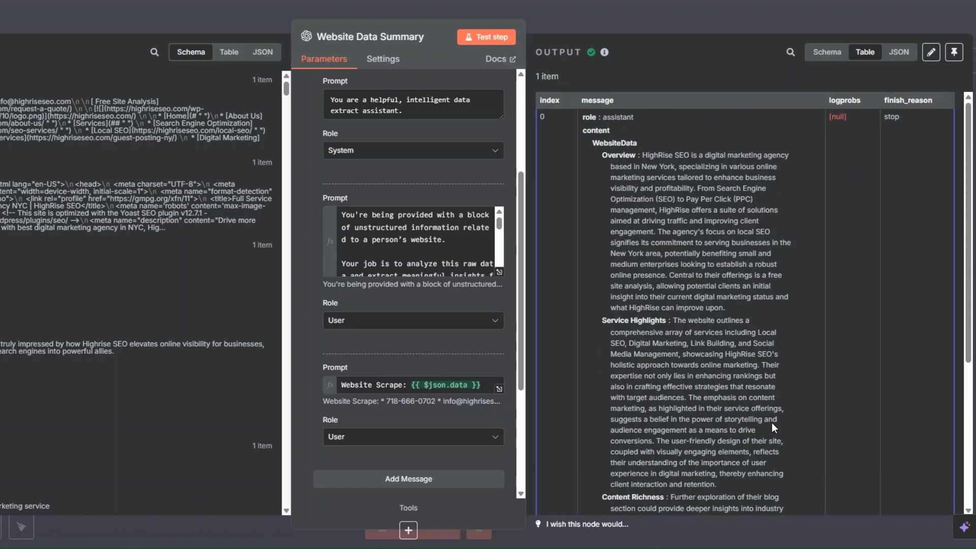
key(Escape)
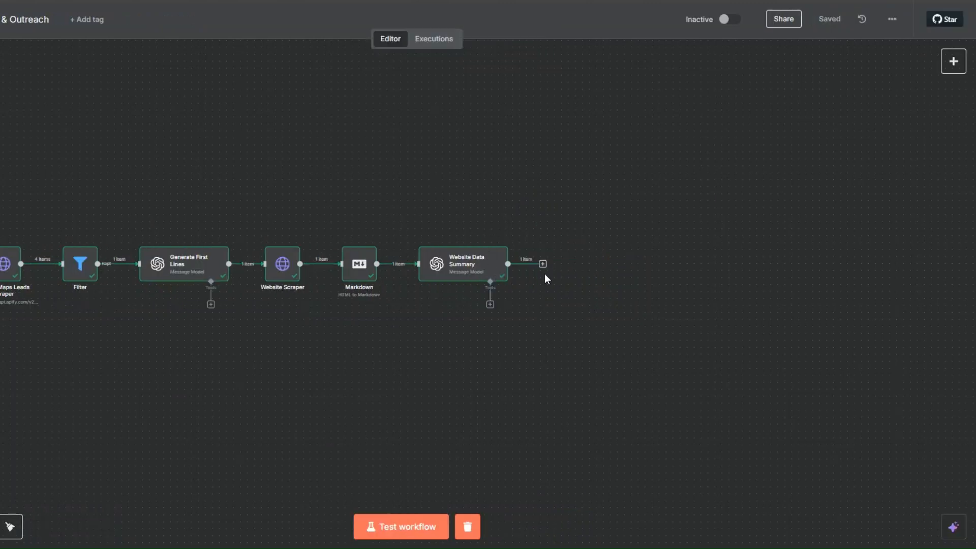
Add an OpenAI node with the Message a Model action after the Website Data Summary node.
click(543, 264)
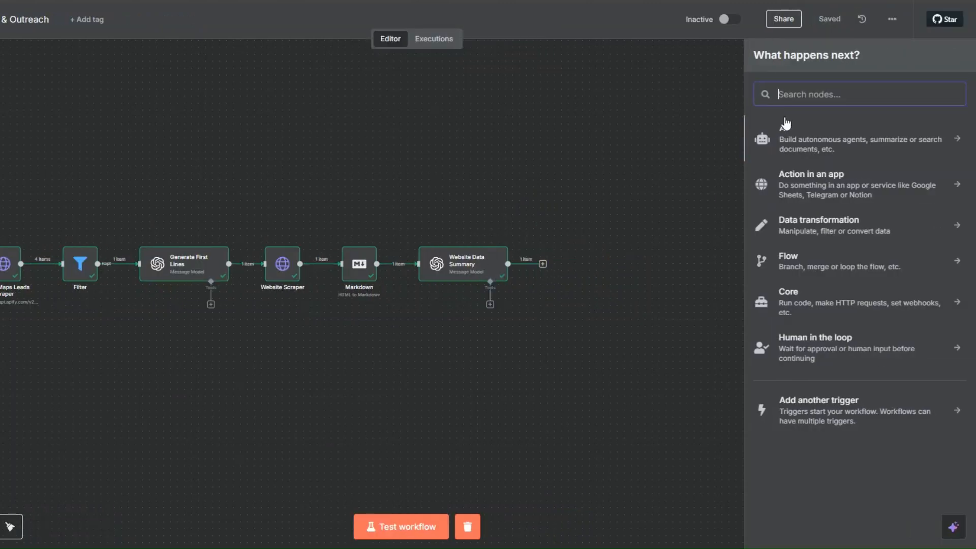
text(op)
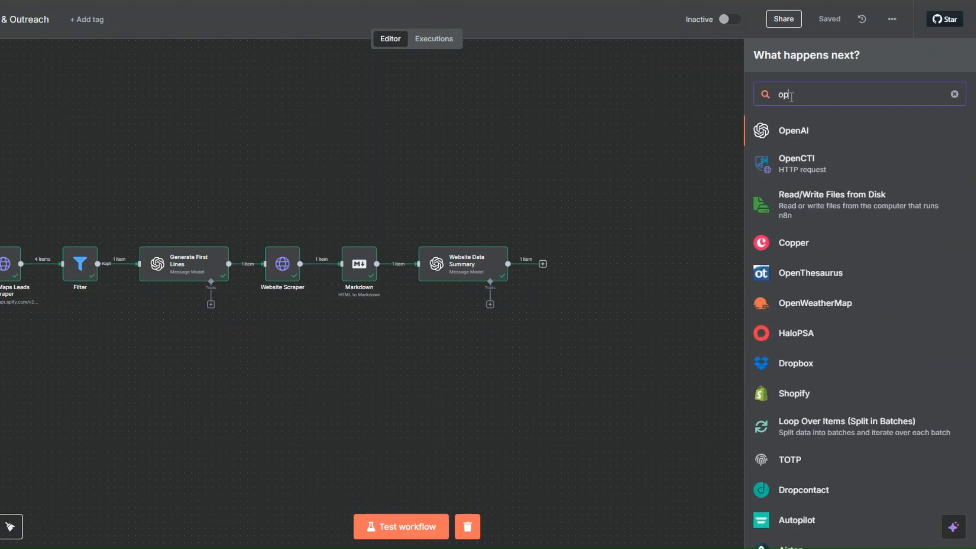
click(797, 133)
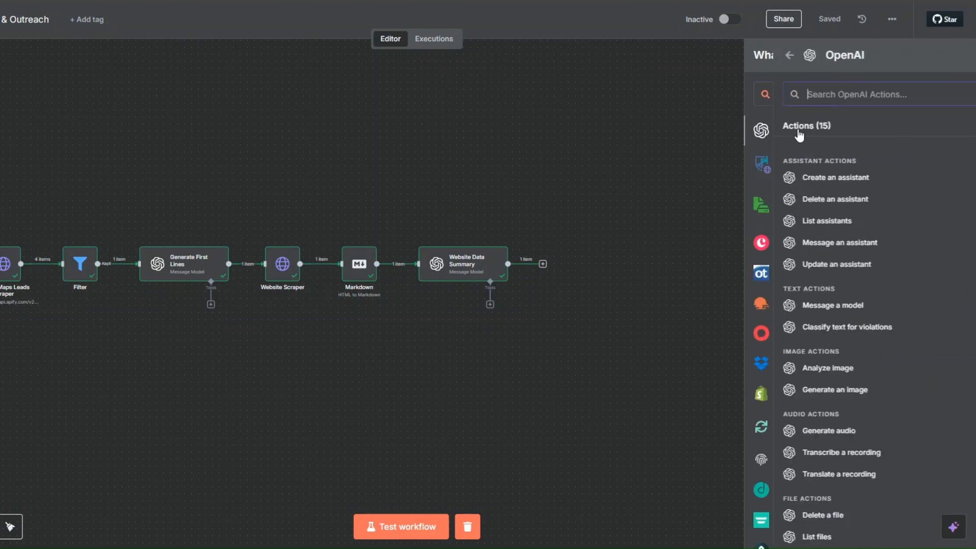
click(796, 306)
Rename the new OpenAI node to Generate Newsletter and select GPT-4O-MINI as its model.
click(337, 30)
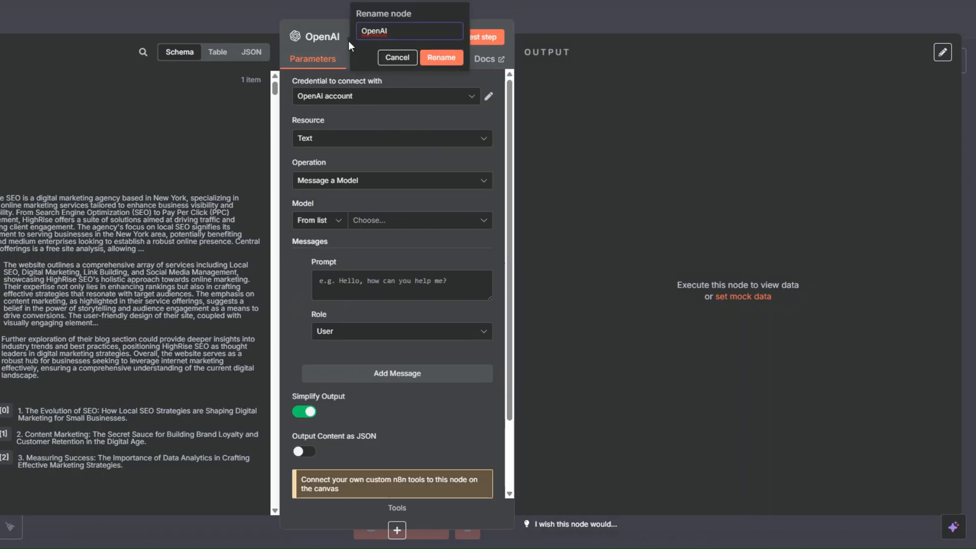
text(Generate Newsletter)
click(440, 58)
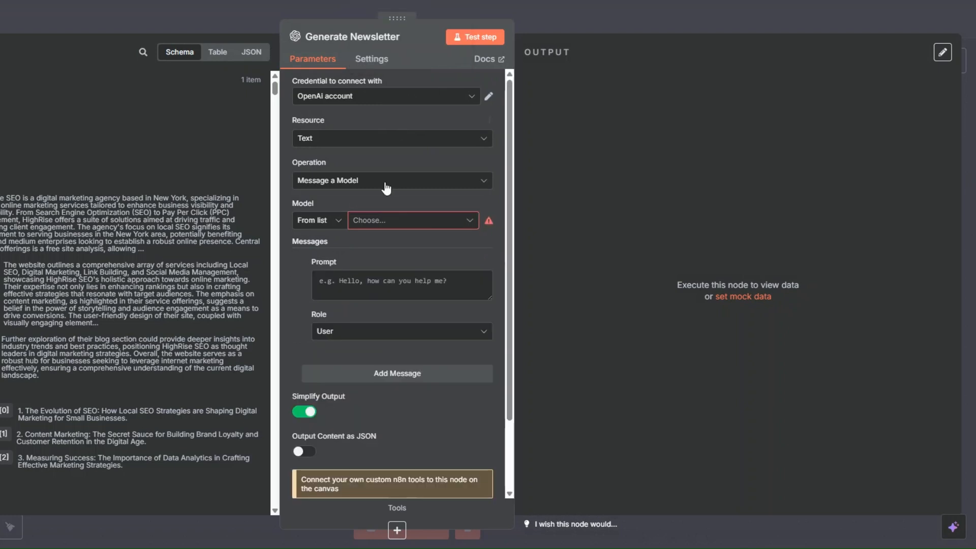
click(368, 227)
scroll(379, 326, down, 6)
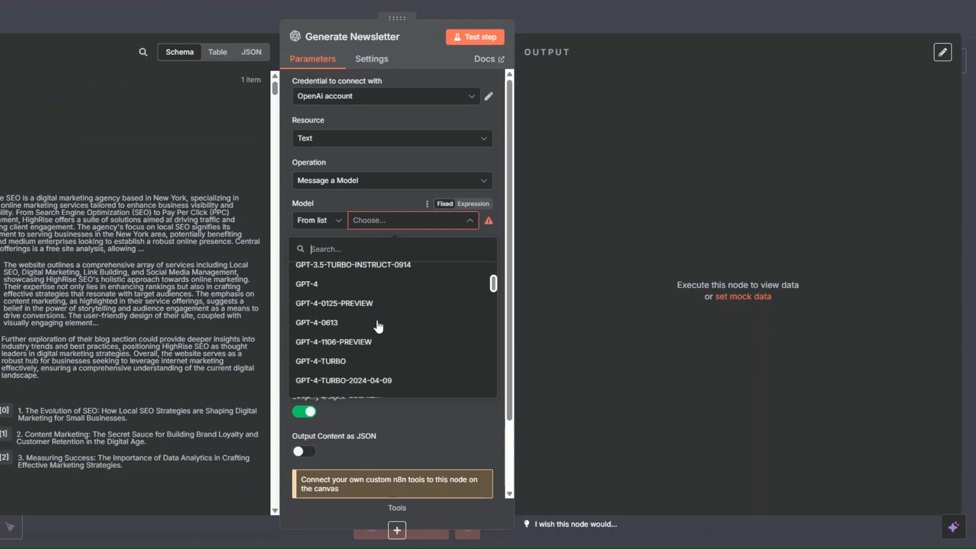
scroll(378, 327, down, 2)
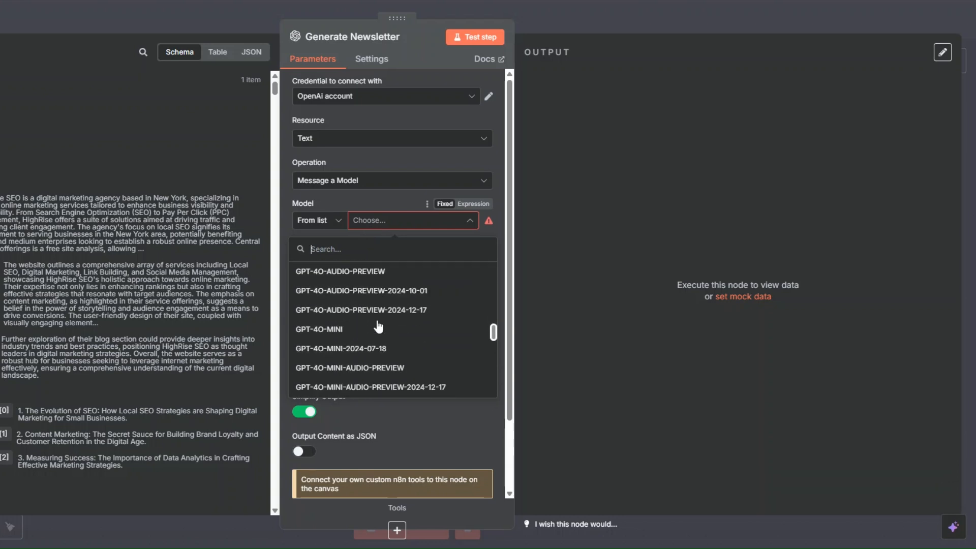
click(377, 326)
Enter the prompt "You are a helpful, intelligent newsletter writing assistant." as the first message and set its role to System.
click(368, 284)
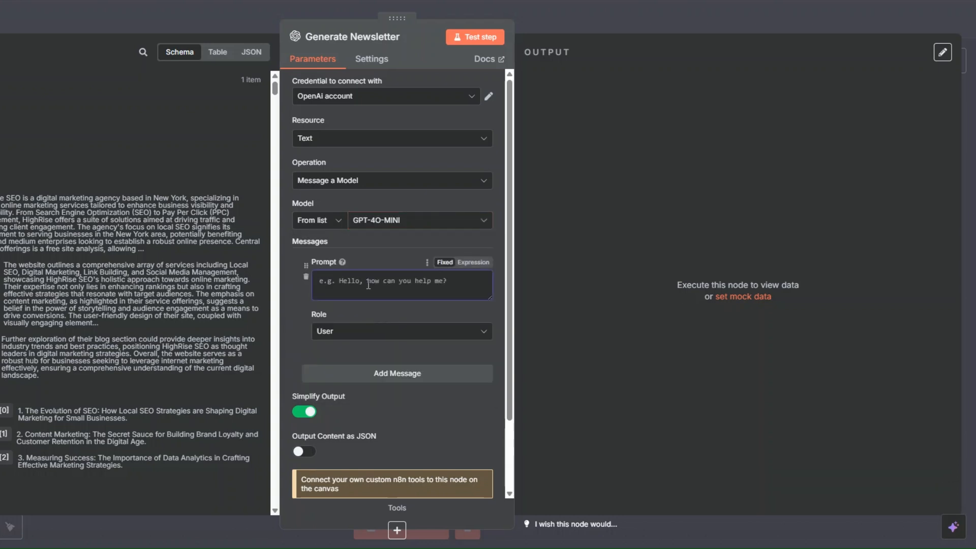
text(You are a helpful, intelligent newsletter writing assistant.)
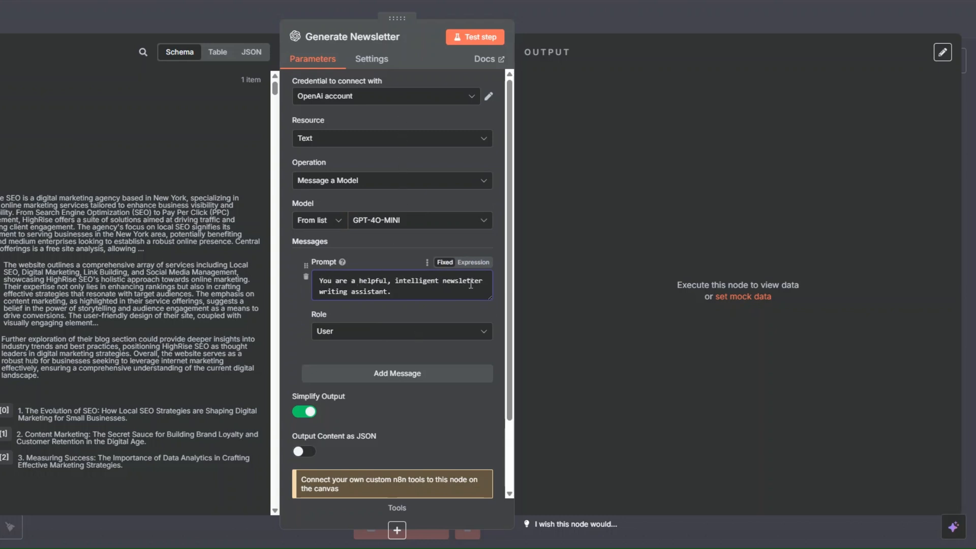
click(374, 333)
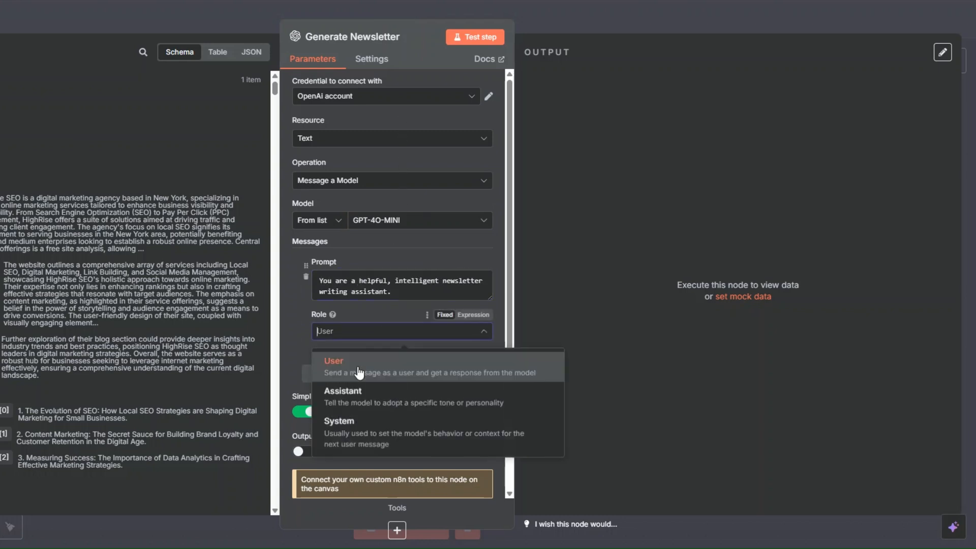
click(356, 440)
Add a user message with an expression prompt for a customized, polished lead-magnet newsletter, including tone, first line, NewsletterContent, LeadMagnetAngle and formatting rules.
click(390, 376)
scroll(373, 292, down, 2)
scroll(374, 292, down, 2)
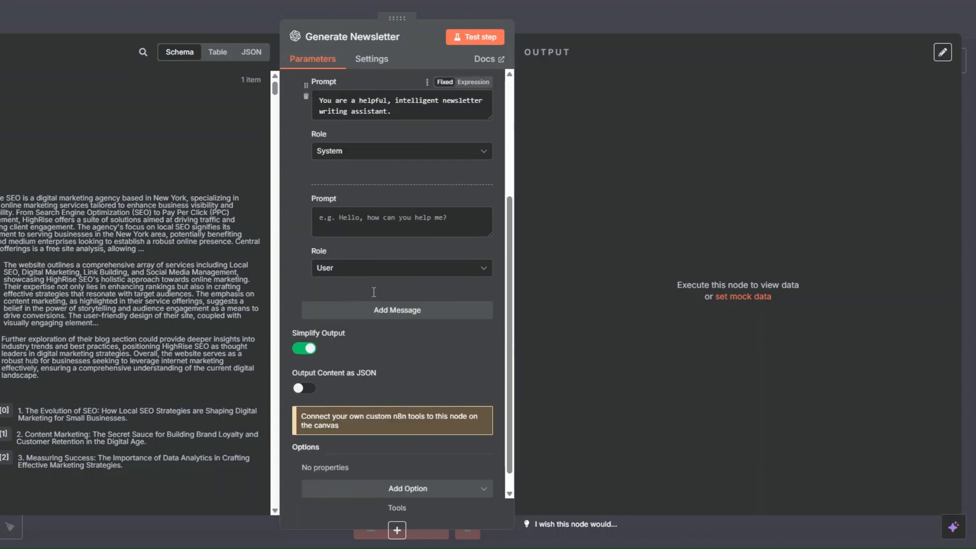
click(473, 198)
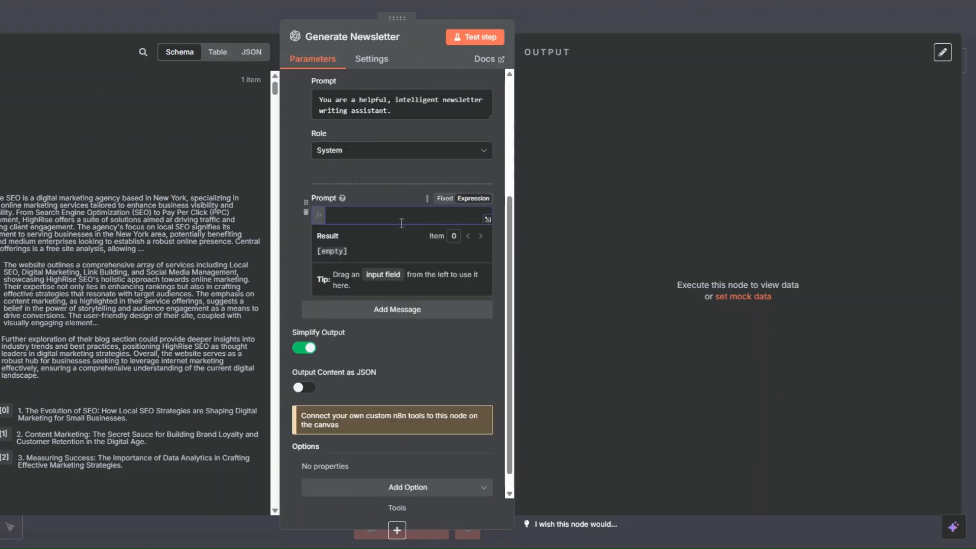
click(488, 219)
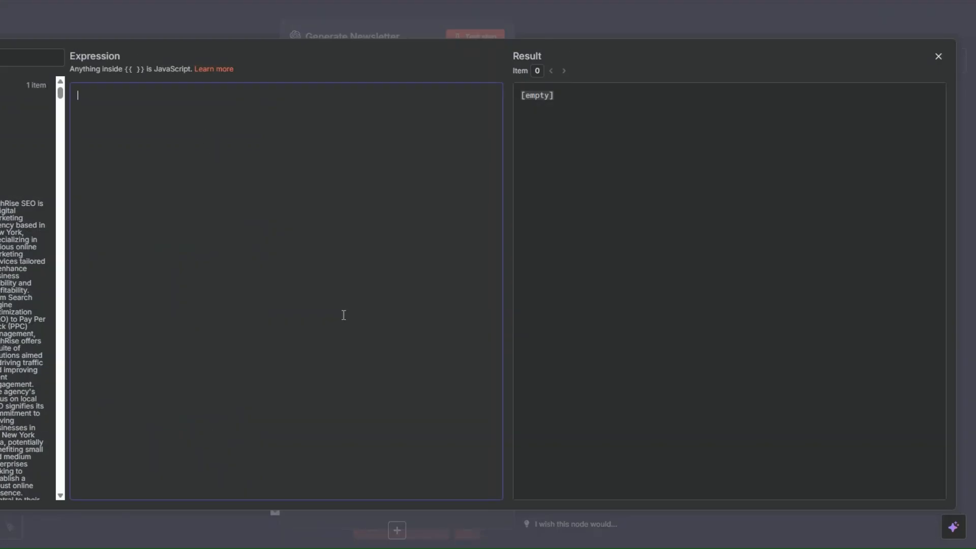
text(Your task is to take as input information about a website and then generate a customized, polished newsletter that I will use as lead magnet to sell them on stuff.  The tone should be fun, professional, and conversational—designed to educate, entertain, and earn trust.  ### Rules:  1. Begin with a single, engaging sentence that is relevant, complimentary, and personalized based on the content provided. It should immediately hook the reader without sounding pushy or salesy.    - Do not include quotation marks, explanations, or placeholders in the output.  2. NewsletterContent: After the first line, continue with 2+ paragraphs of informative, engaging content. The writing should highlight key value points from the website while keeping the tone fresh and easy to read. Use metaphors, storytelling, or real-world examples where appropriate.  3. LeadMagnetAngle: Include 3 unique, interesting takeaways that could be expanded into future content or mini-articles. These should be thought-provoking and directly tied to the website's niche or audience.  4. Formatting: Return all newline characters as `\n`. Keep paragraphs short and readable. Use bullet points or emojis to enhance flow and tone where fitting.)
click(212, 140)
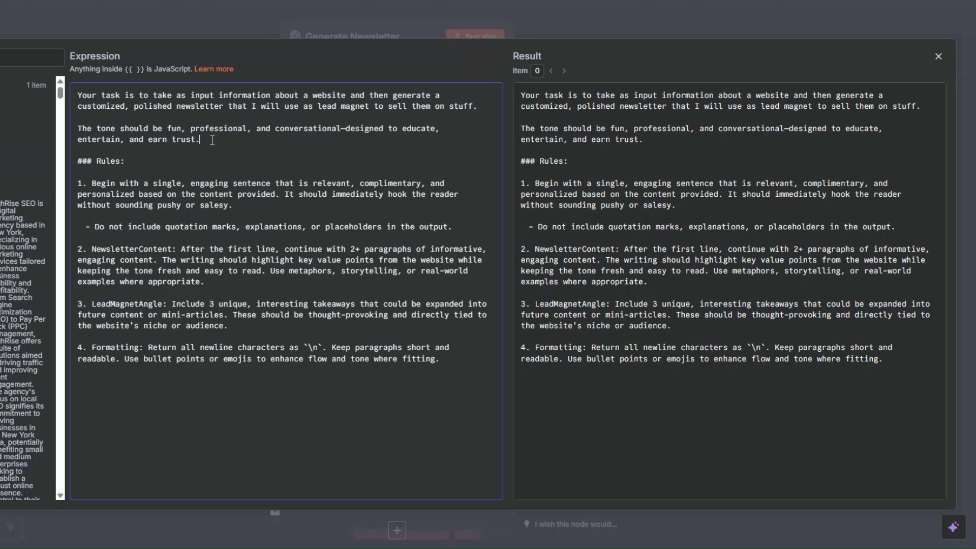
click(140, 163)
click(346, 249)
key(Escape)
Add a third message with the expression prompt "Website data:" followed by the Overview field from the Website Data Summary output.
scroll(356, 285, down, 3)
click(375, 290)
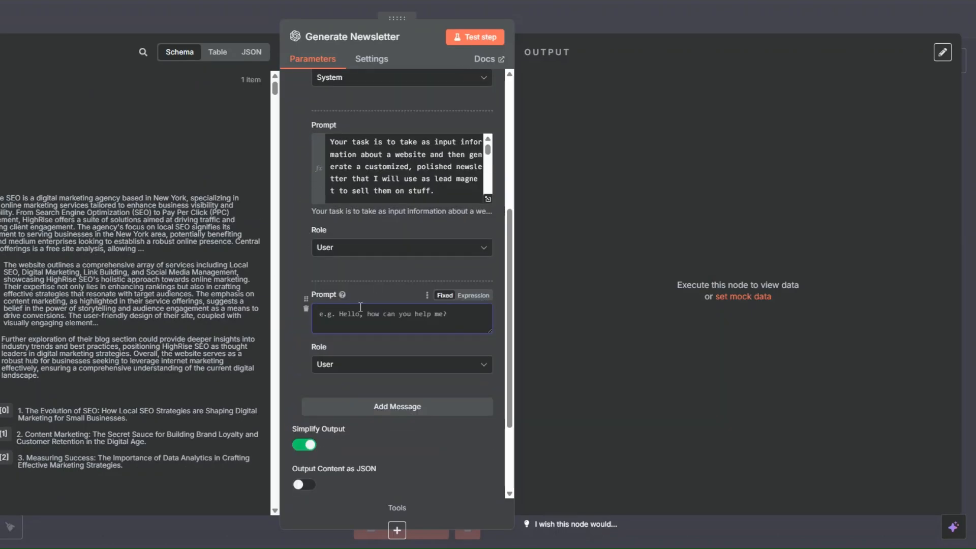
text(Website dat)
click(473, 296)
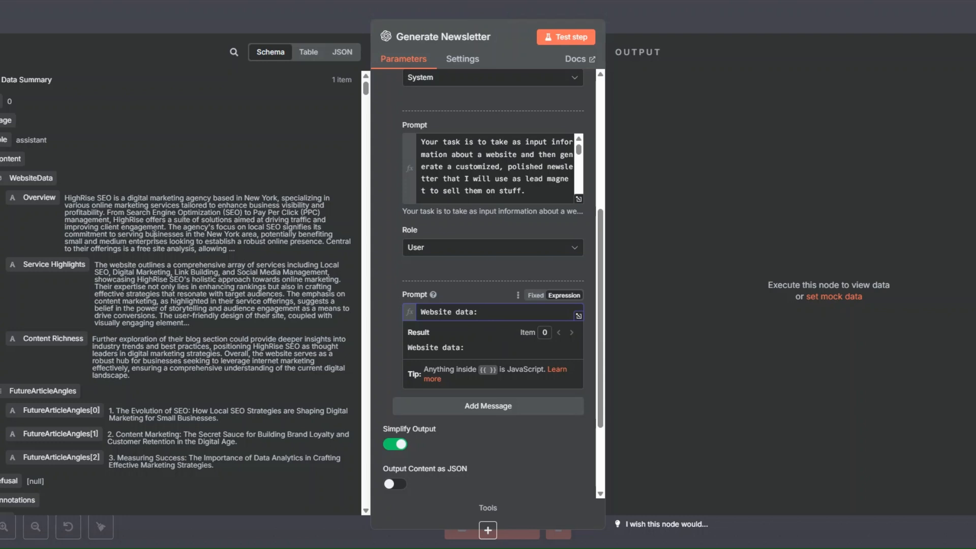
drag(31, 198, 502, 316)
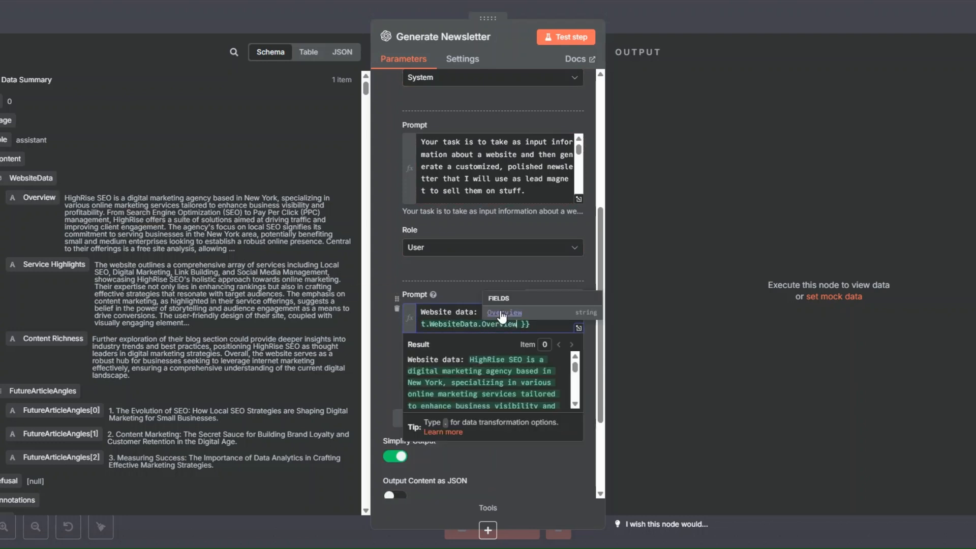
Append the Service Highlights and Content Richness fields from Website Data Summary below the Overview field in the third message's expression.
click(543, 325)
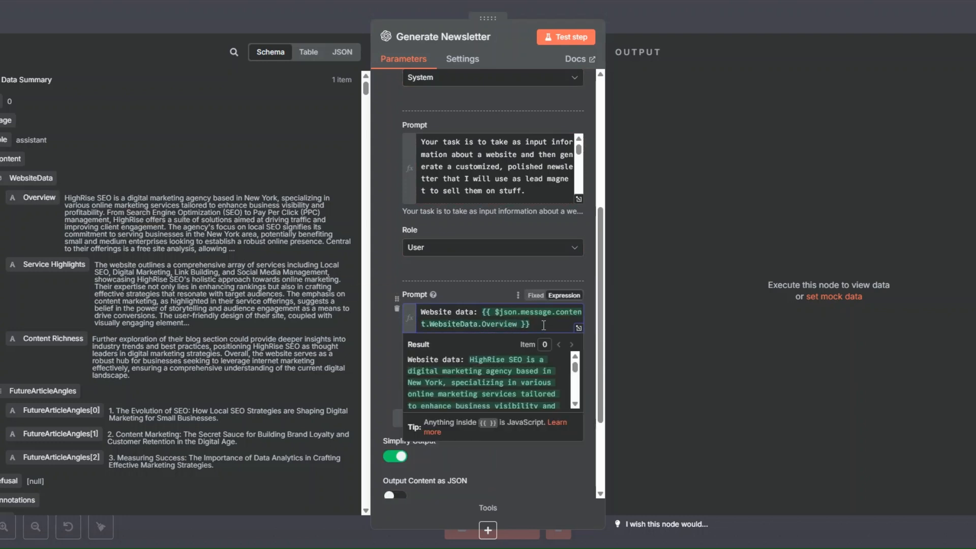
key(Return)
key(Return)
drag(54, 264, 440, 348)
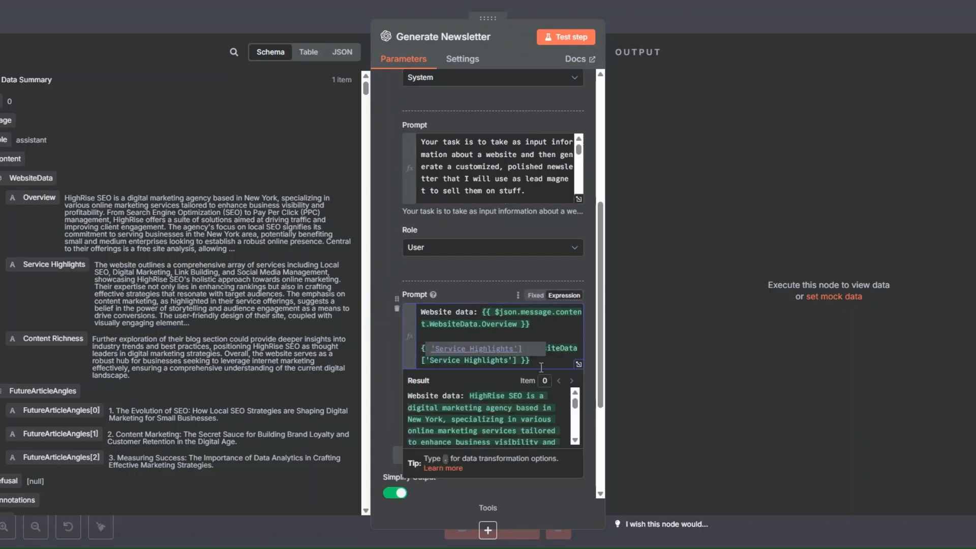
scroll(539, 305, down, 3)
drag(51, 339, 464, 249)
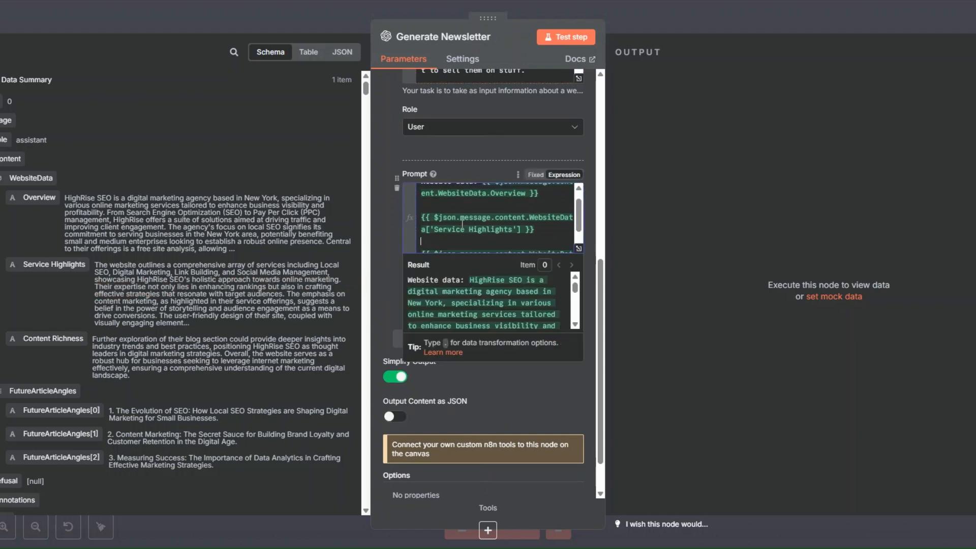
Append FutureArticleAngles[0], FutureArticleAngles[1] and FutureArticleAngles[2] to the website data message, each separated by a blank line.
key(Return)
key(Return)
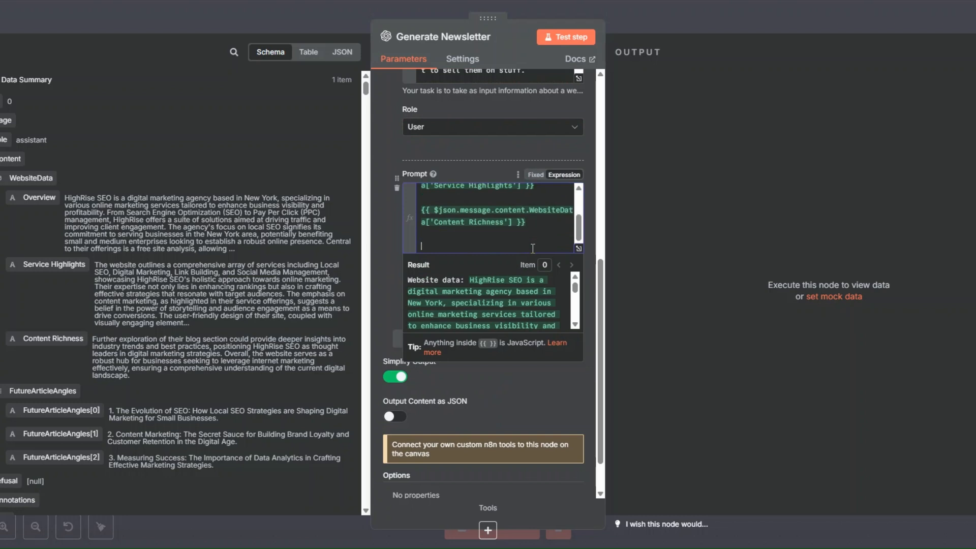
drag(61, 410, 517, 367)
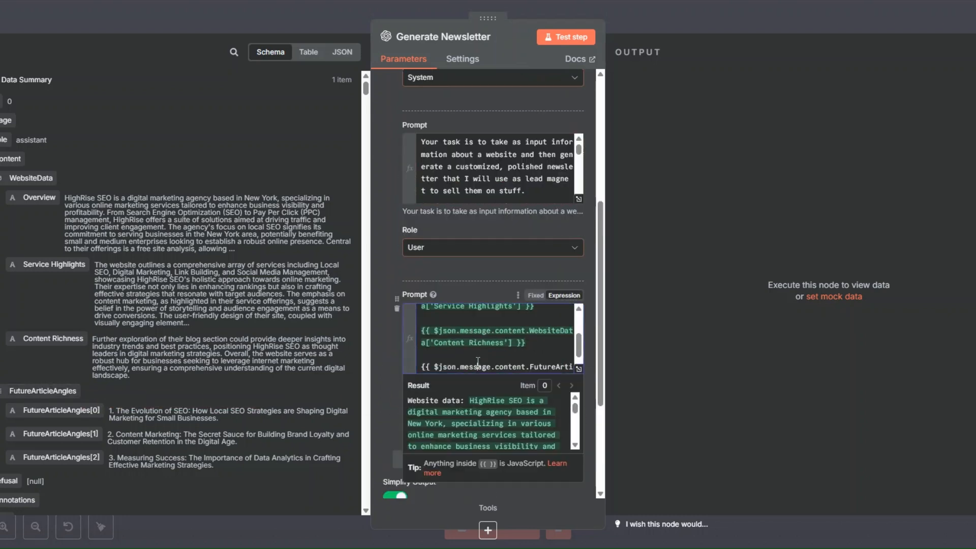
key(Return)
key(Return)
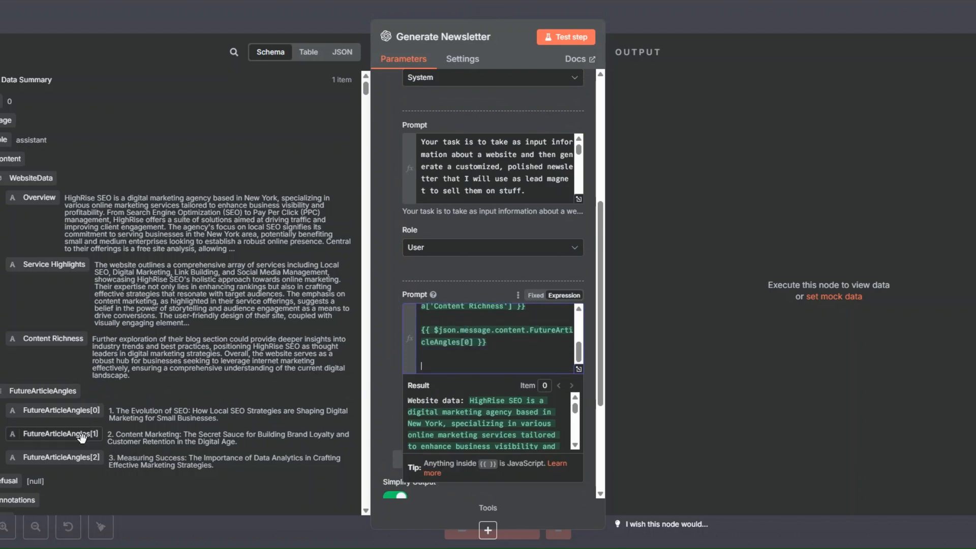
drag(82, 438, 449, 363)
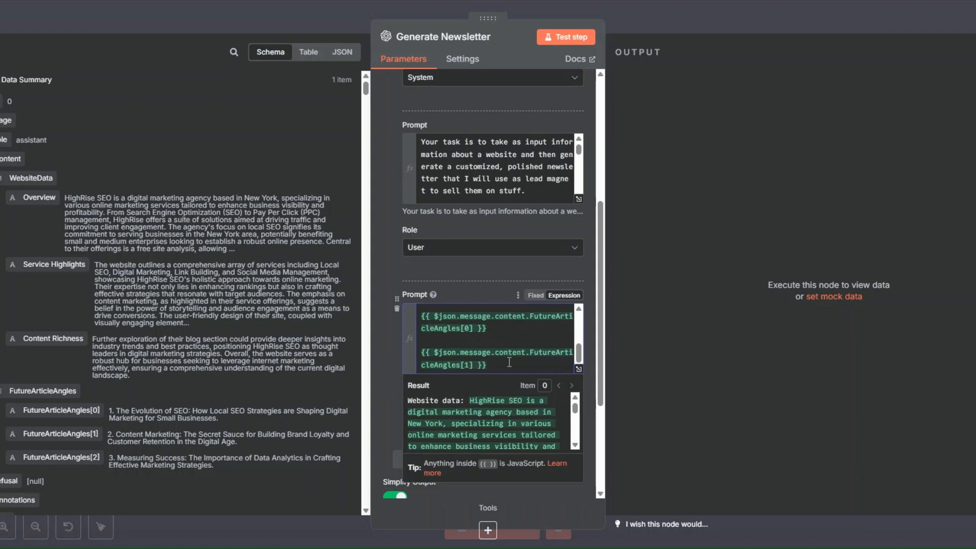
key(Return)
key(Return)
drag(71, 457, 469, 367)
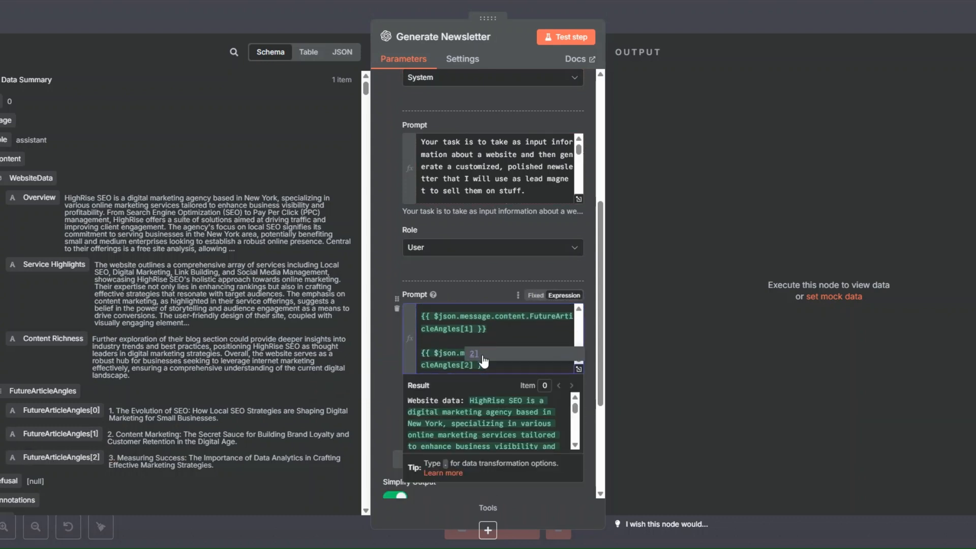
click(391, 234)
Test the Generate Newsletter node and read through the generated newsletter content in its output.
scroll(445, 257, up, 5)
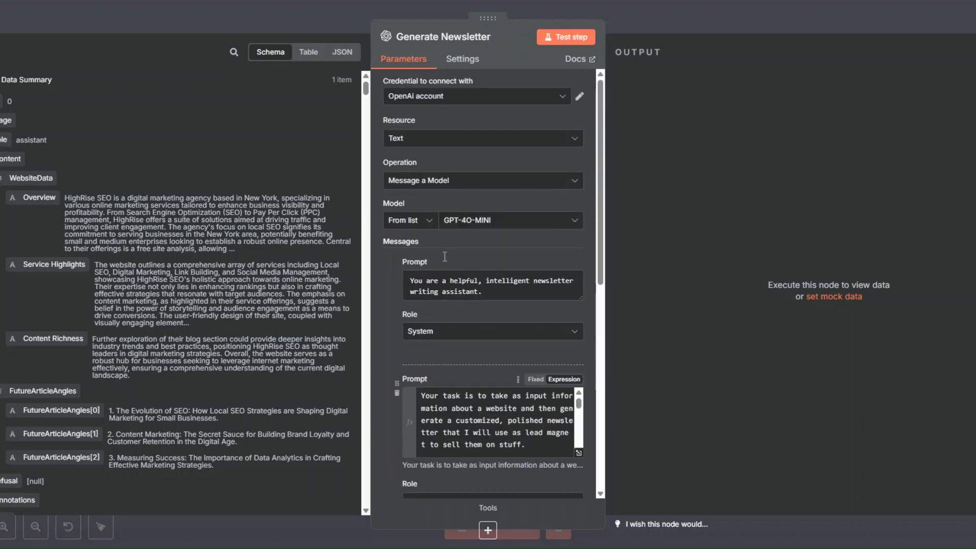
click(557, 40)
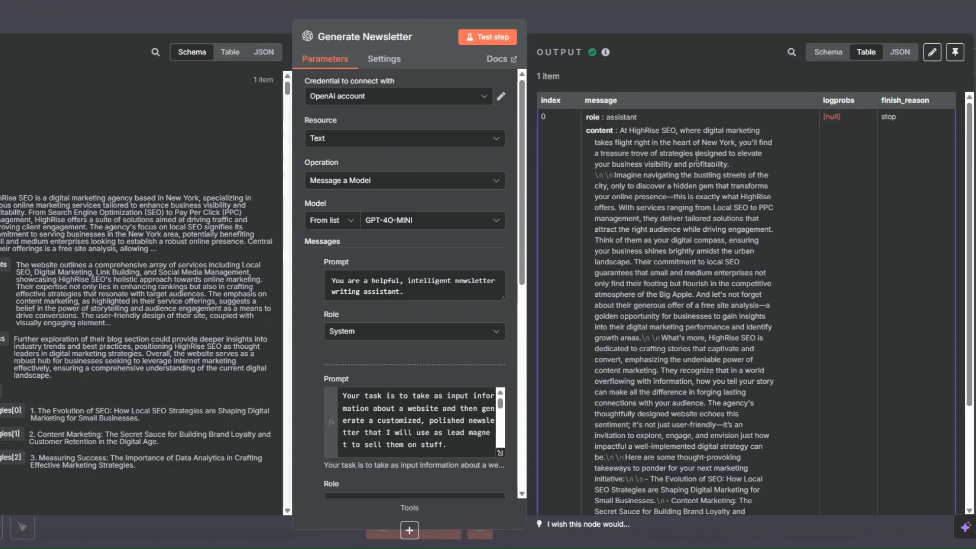
scroll(697, 156, down, 5)
scroll(691, 180, up, 5)
scroll(623, 131, down, 5)
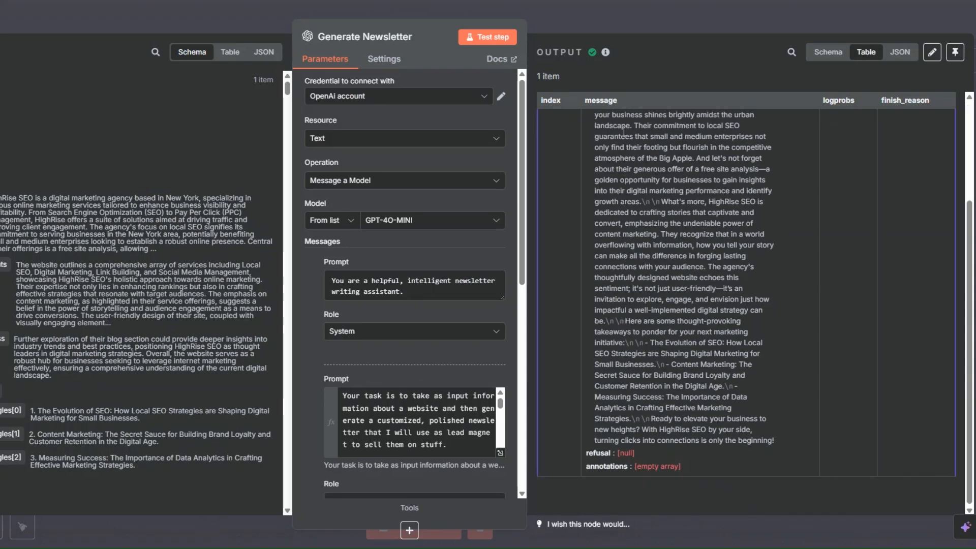
scroll(623, 130, up, 5)
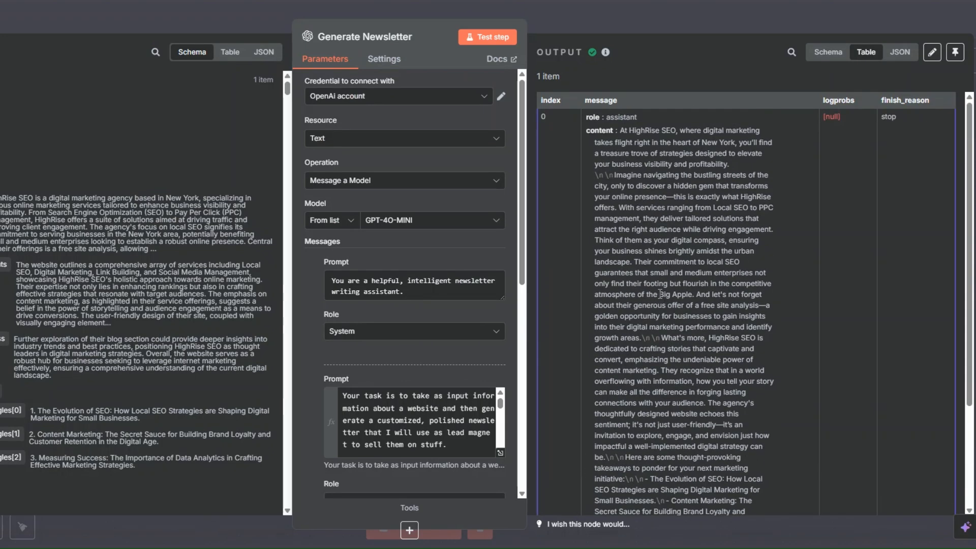
scroll(661, 294, down, 5)
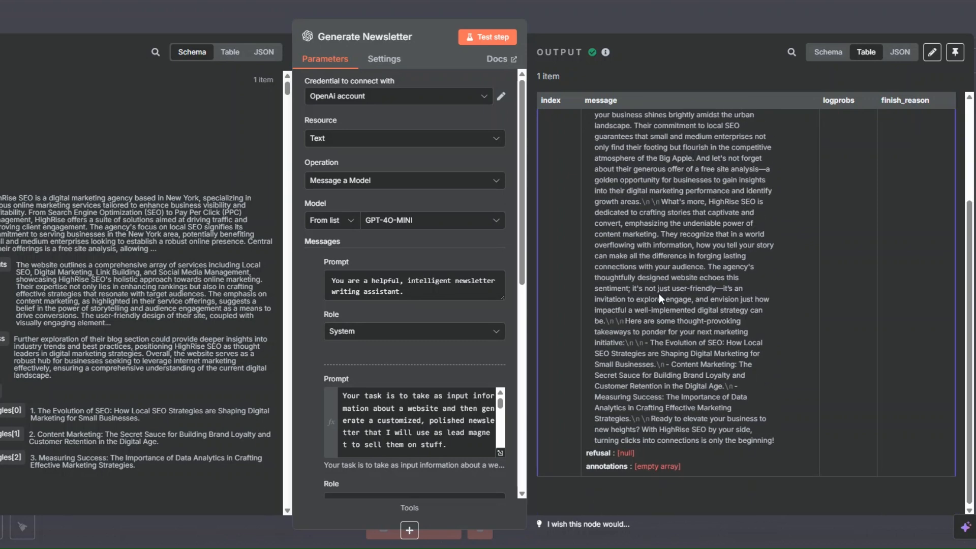
key(Escape)
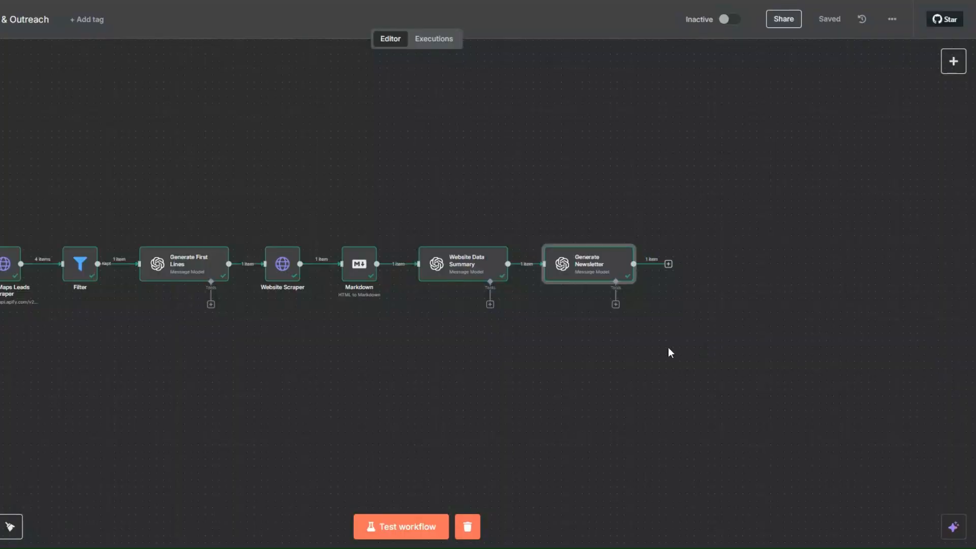
Add a Google Docs node with the Create a document action after Generate Newsletter.
click(668, 264)
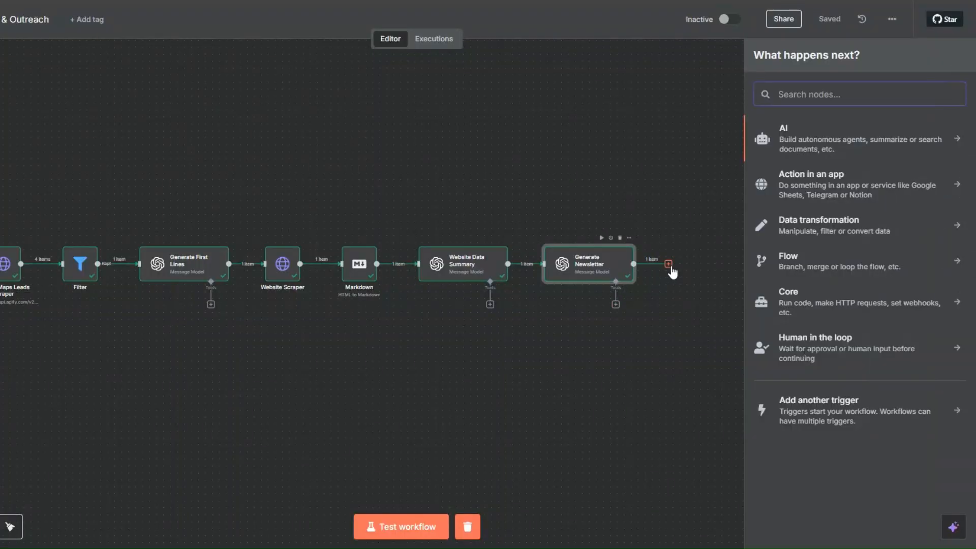
text(goo)
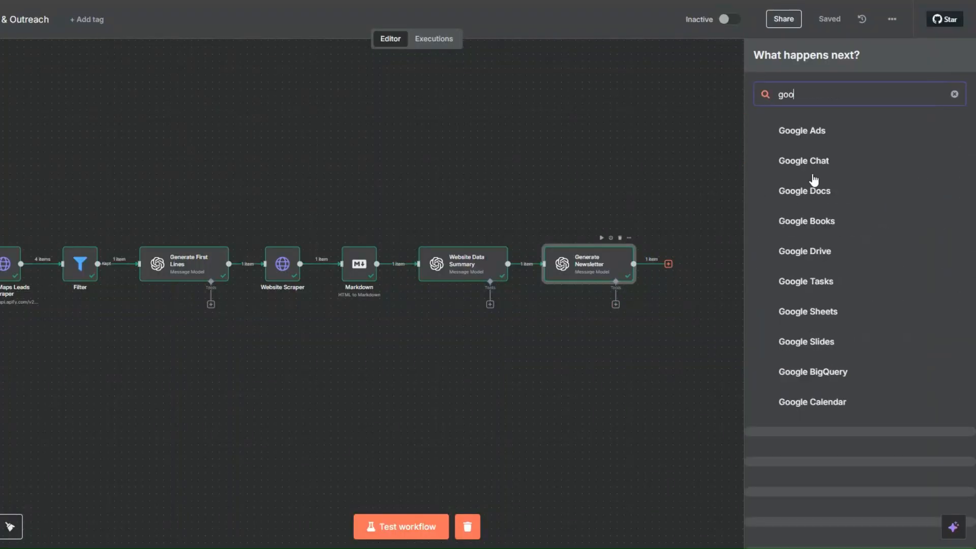
click(804, 193)
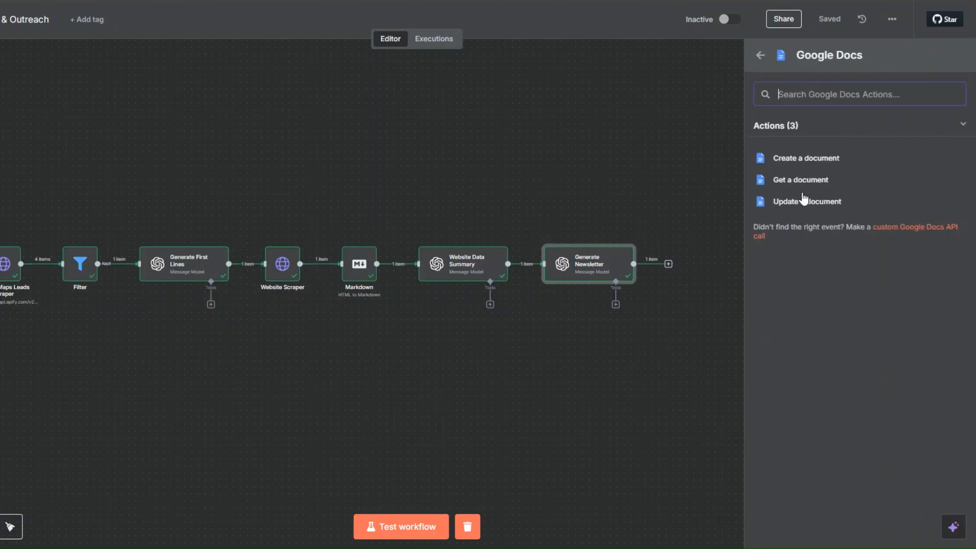
click(793, 158)
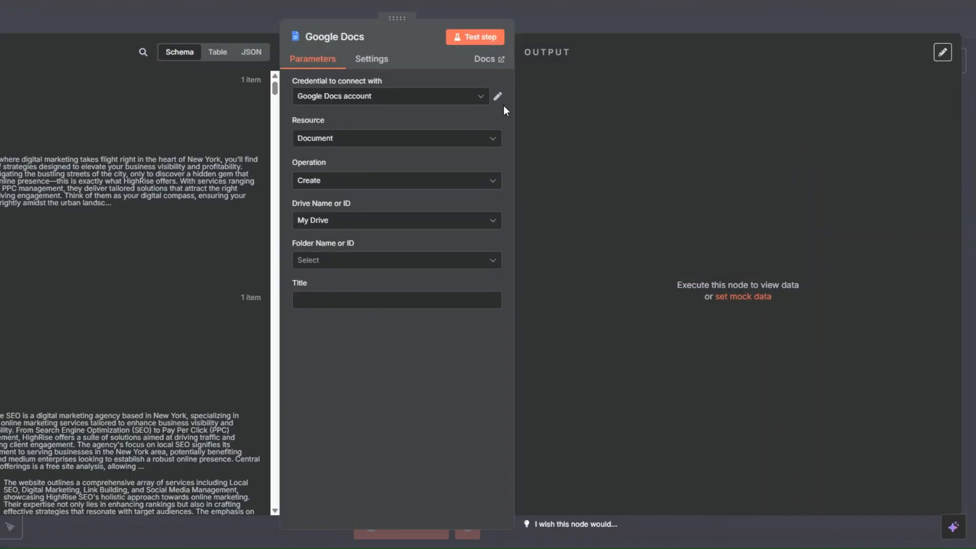
click(491, 96)
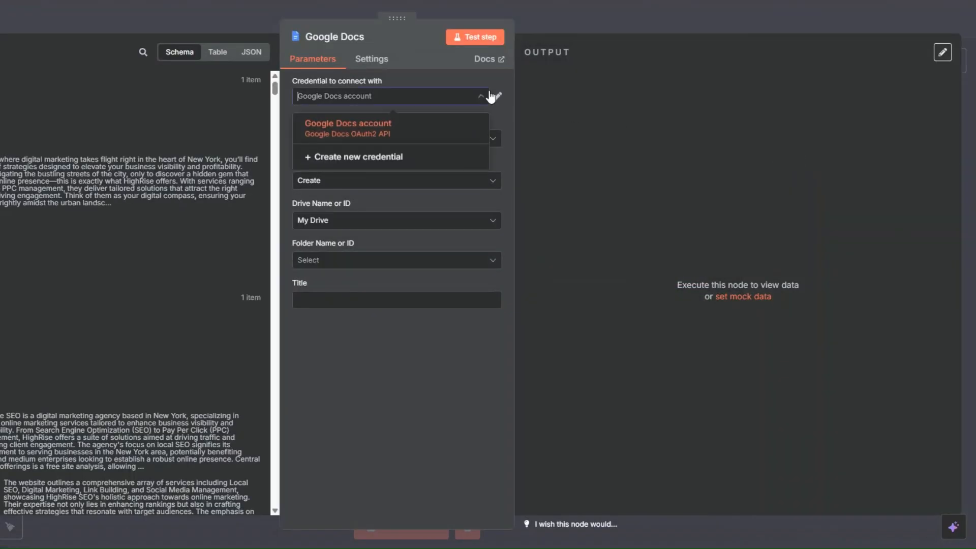
click(364, 158)
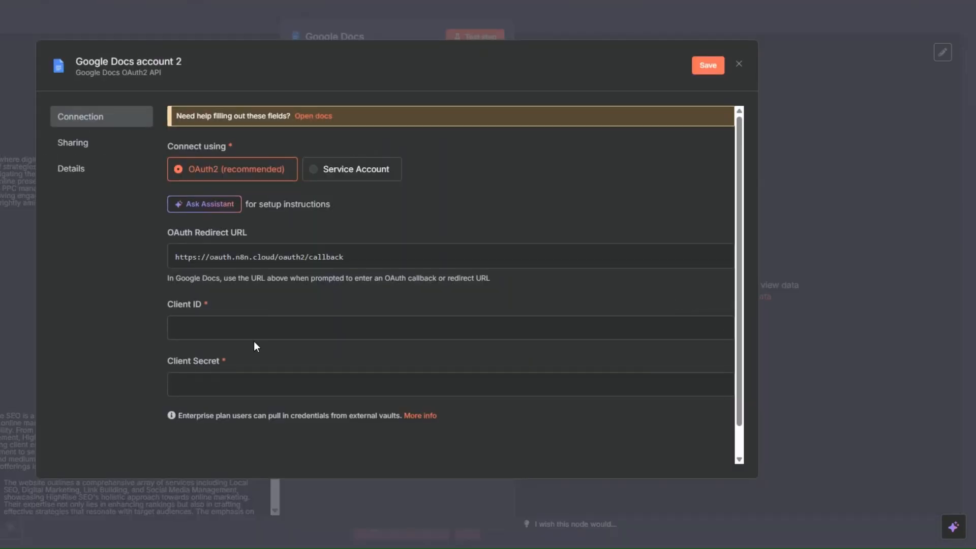
click(248, 390)
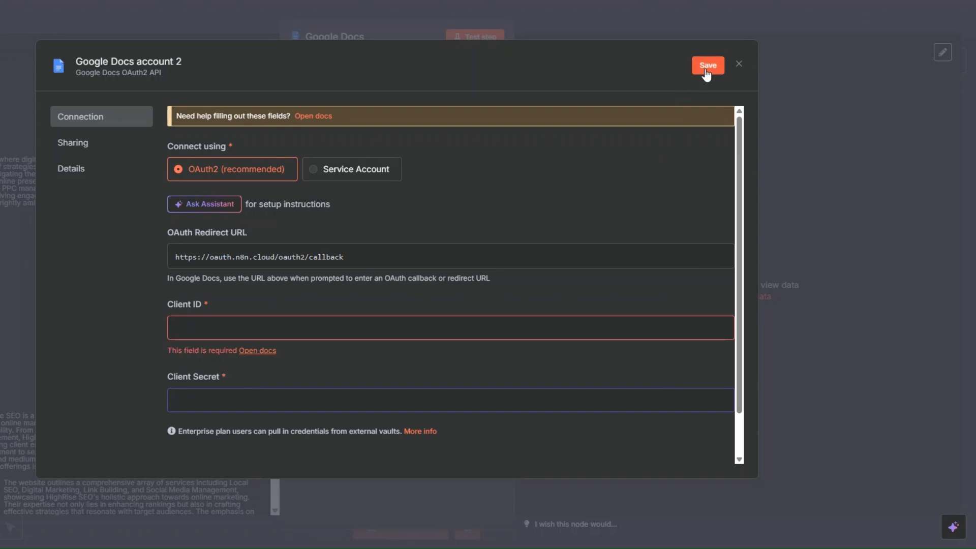
click(738, 64)
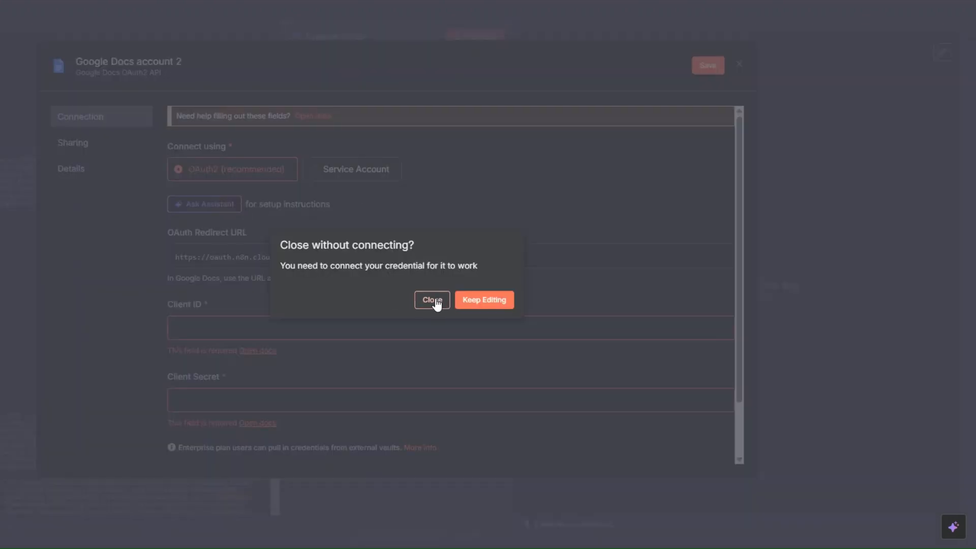
click(433, 300)
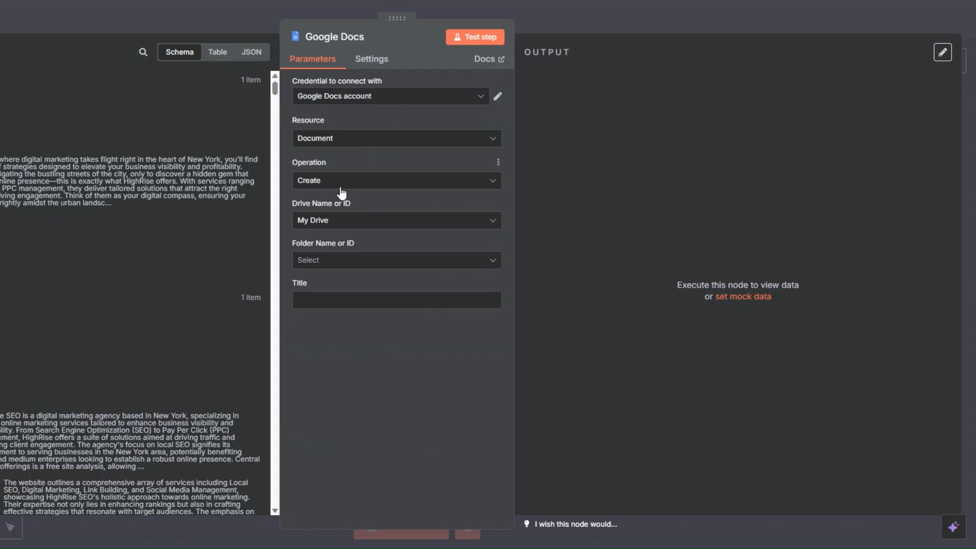
Set the document's folder to the one bearing a person's name, title it "{{ $('Filter').item.json.title }} Newsletter", and test the node.
click(346, 259)
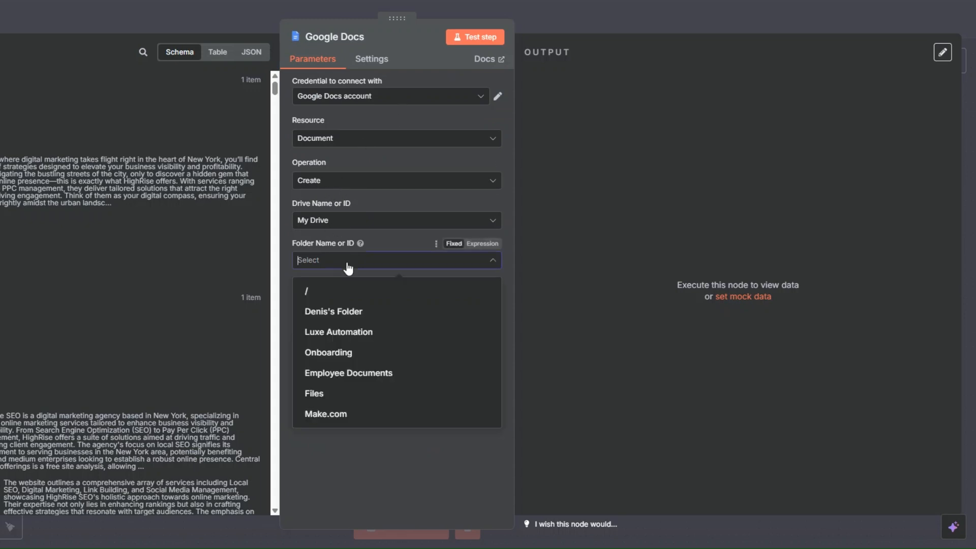
click(342, 315)
click(318, 295)
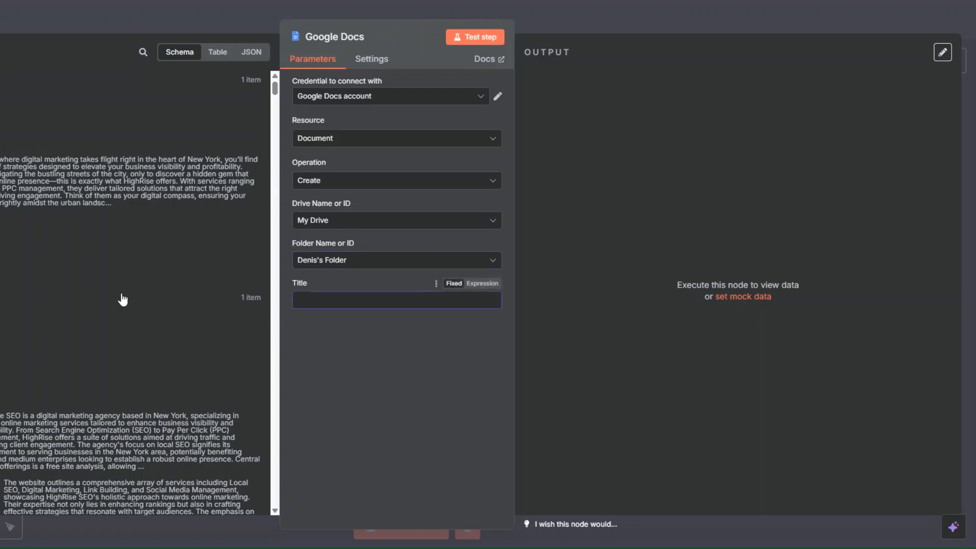
scroll(150, 242, down, 10)
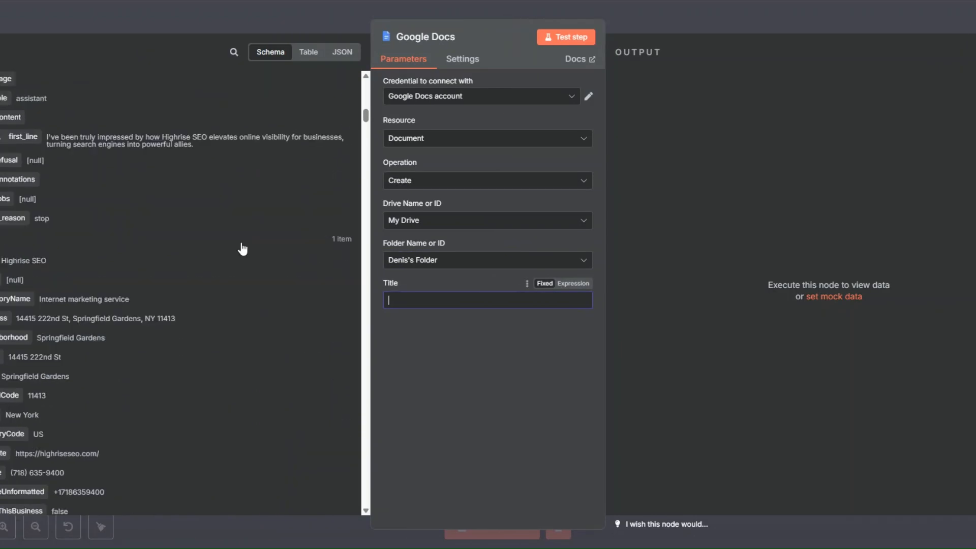
drag(9, 137, 396, 301)
text(Newsletter)
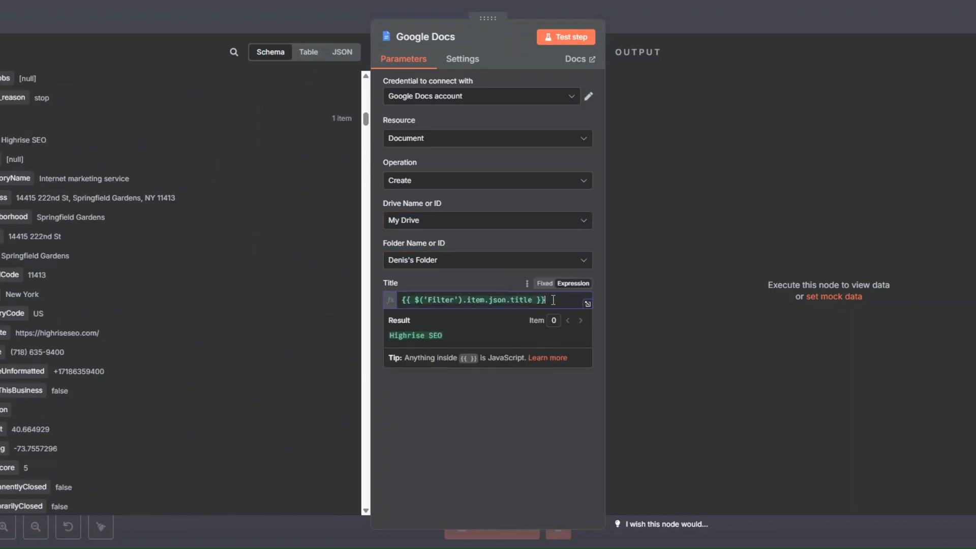
click(486, 436)
click(474, 38)
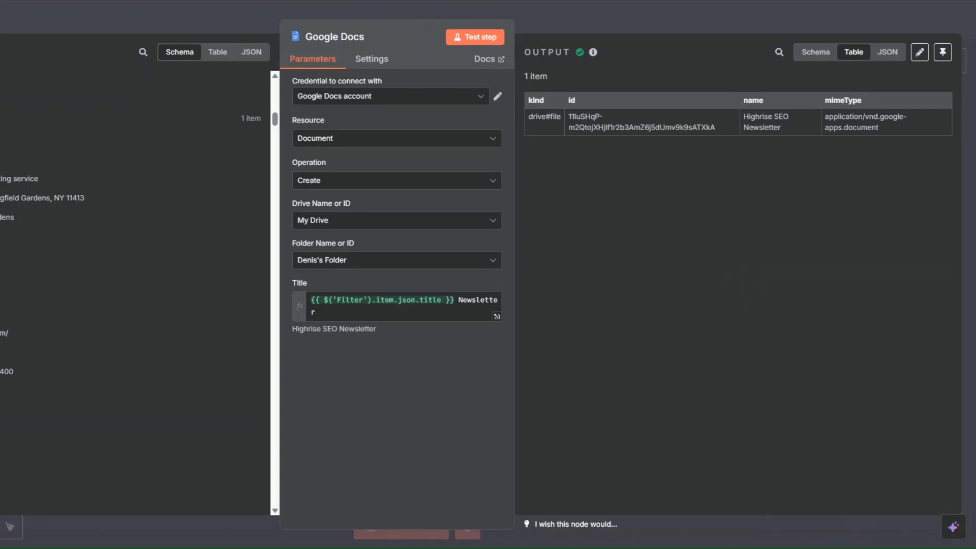
key(Escape)
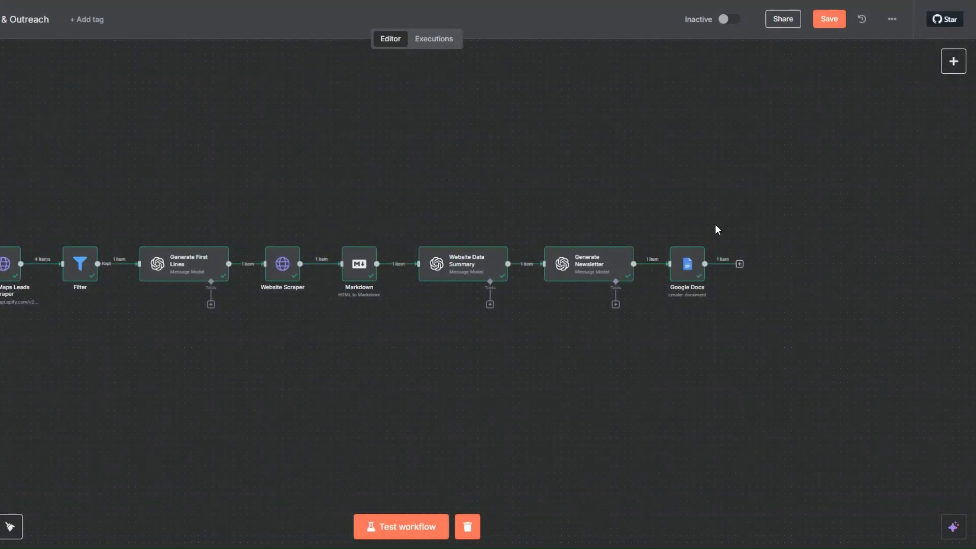
Add a Google Docs Update a document node after the create node and map the created document's id as its Doc ID or URL.
click(740, 265)
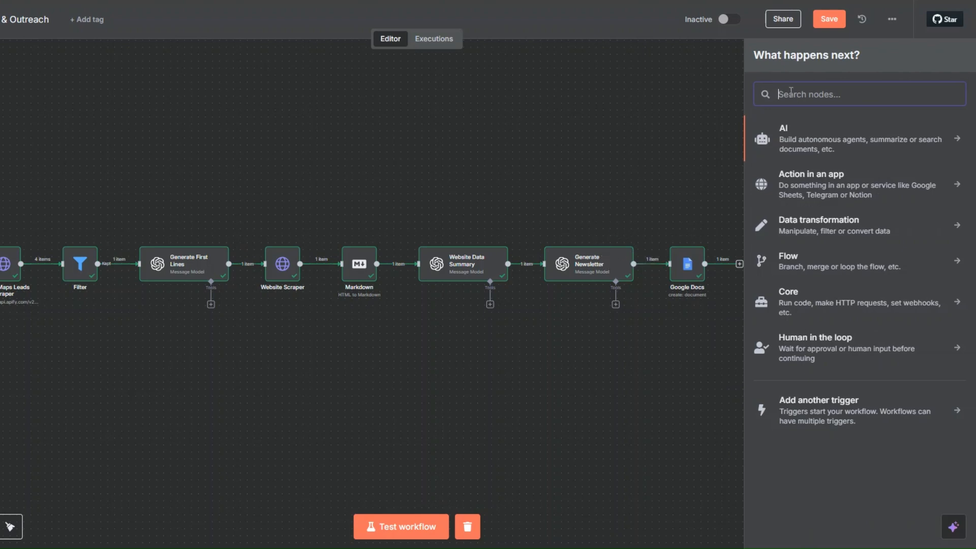
text(goo)
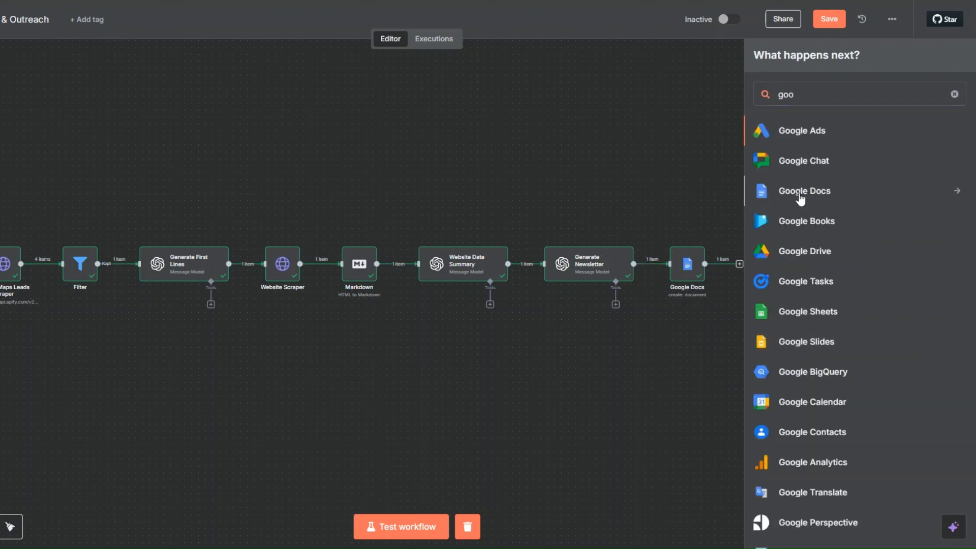
click(801, 191)
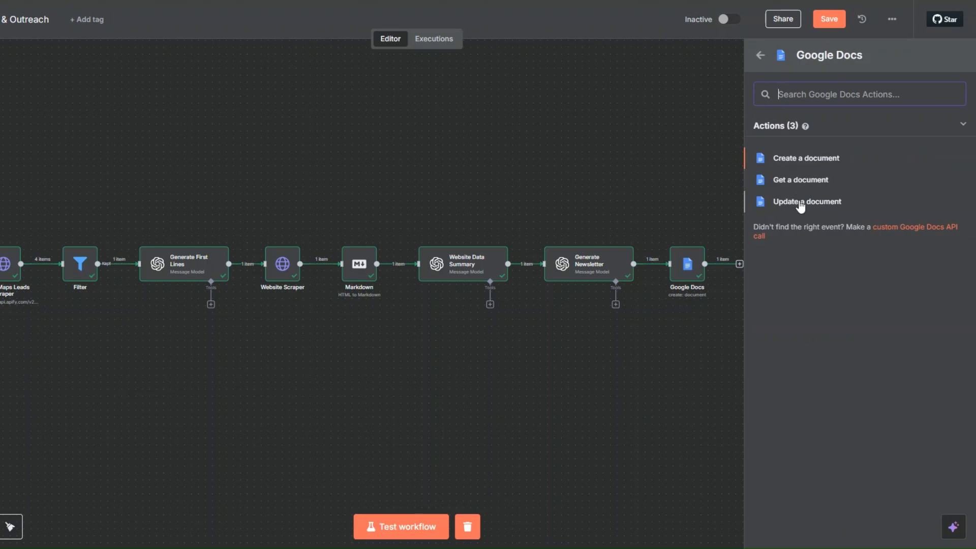
click(800, 203)
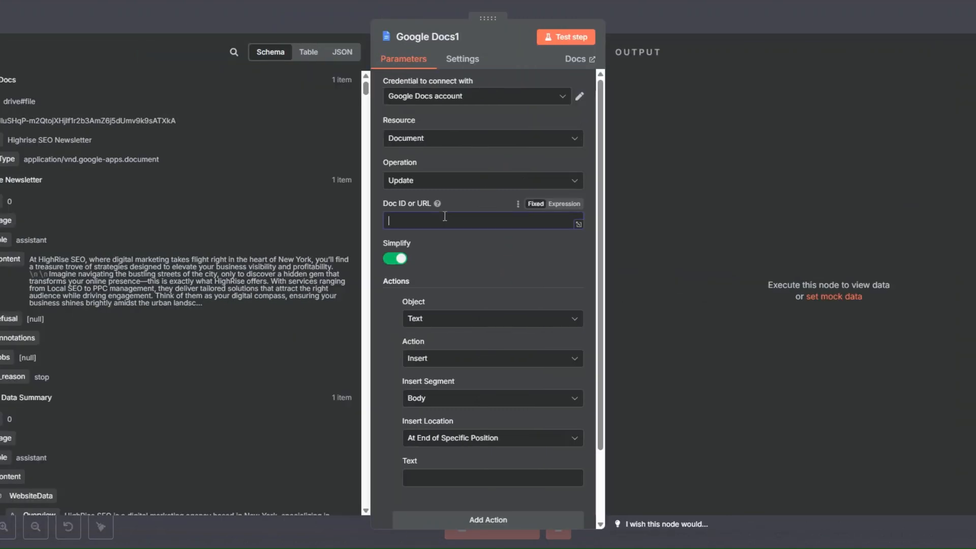
drag(86, 120, 447, 225)
click(384, 310)
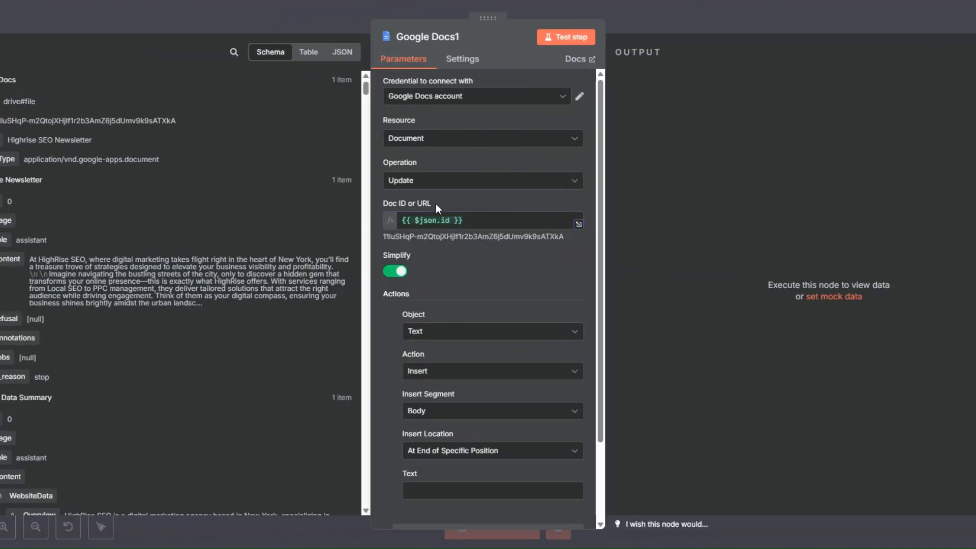
Rename the Google Docs update node to Newsletter.
click(467, 38)
triple_click(507, 40)
text(Newsletter)
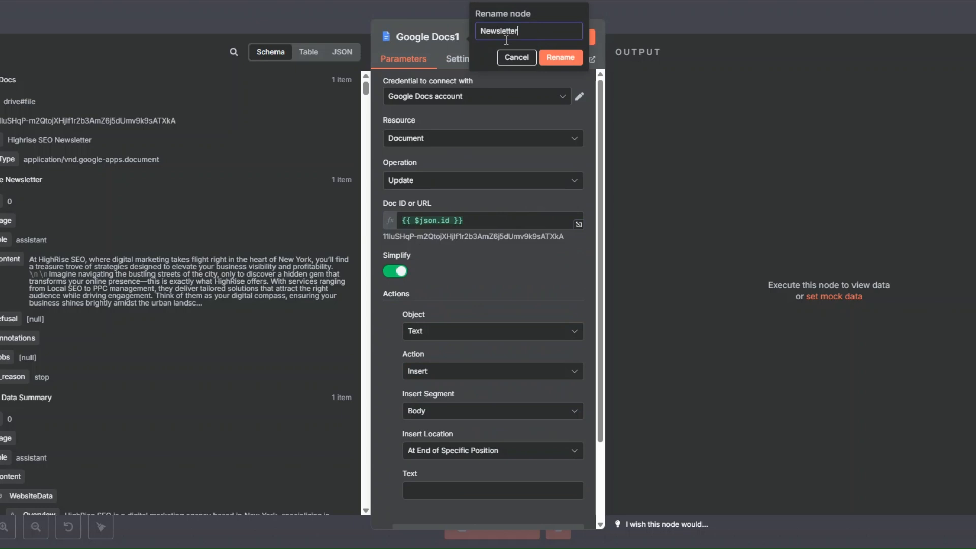
click(550, 55)
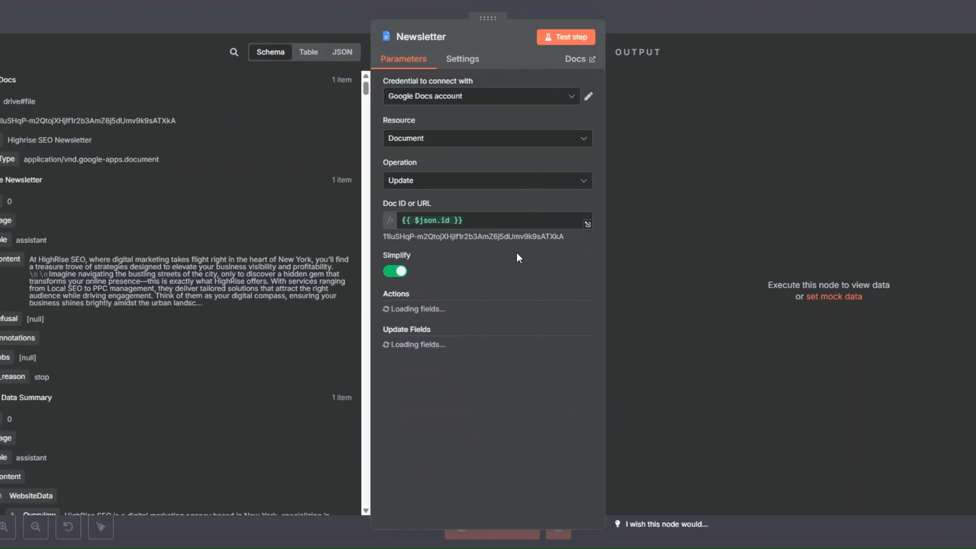
Map Generate Newsletter's message content into the insert action's Text field and test the Newsletter node.
scroll(460, 274, down, 3)
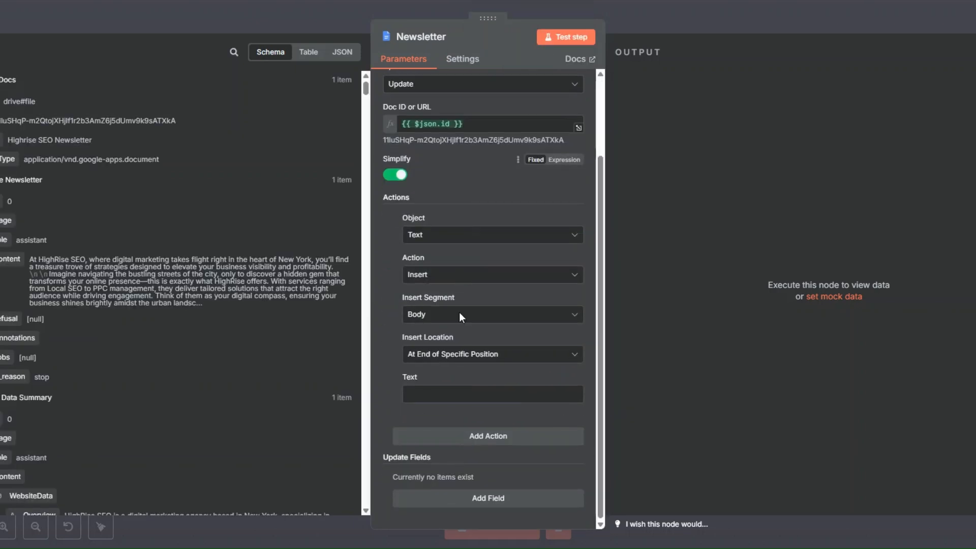
drag(22, 254, 419, 395)
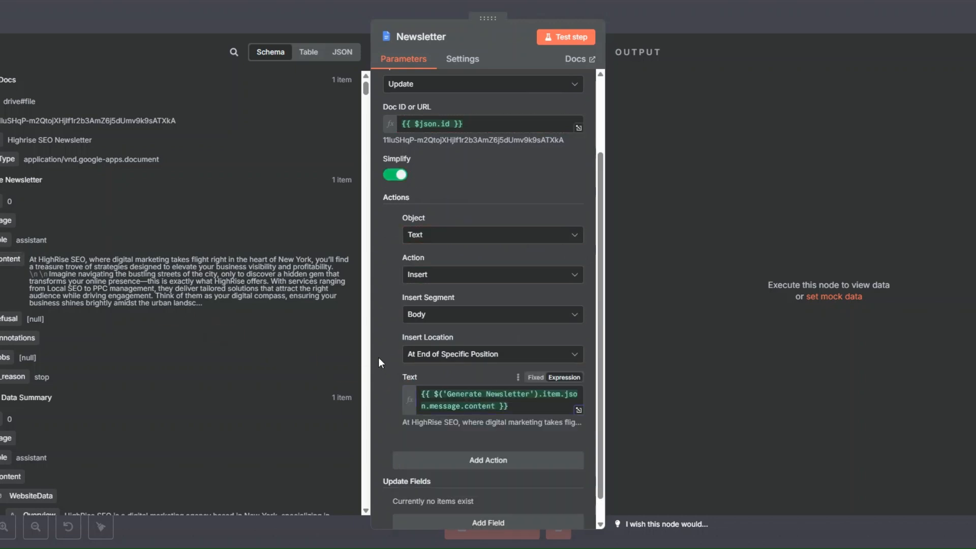
scroll(451, 166, up, 3)
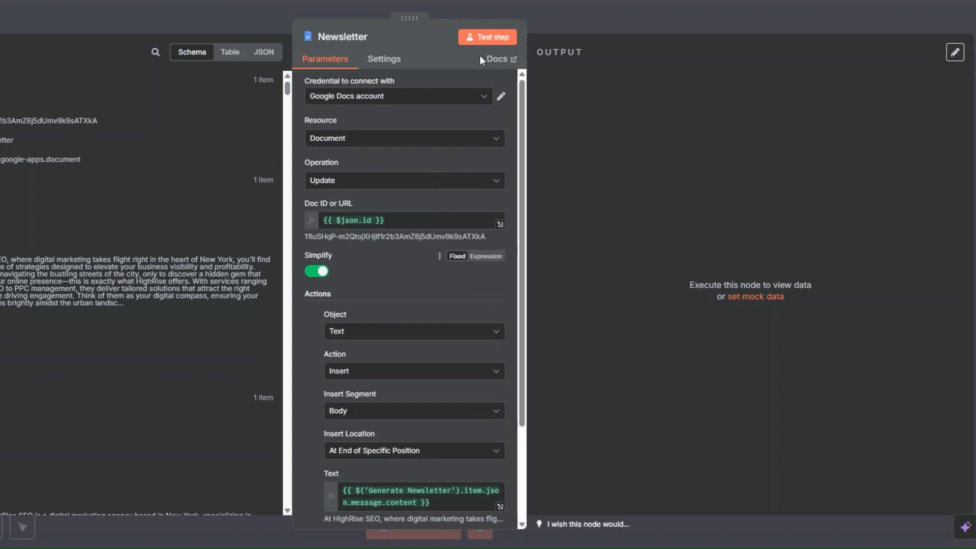
click(495, 37)
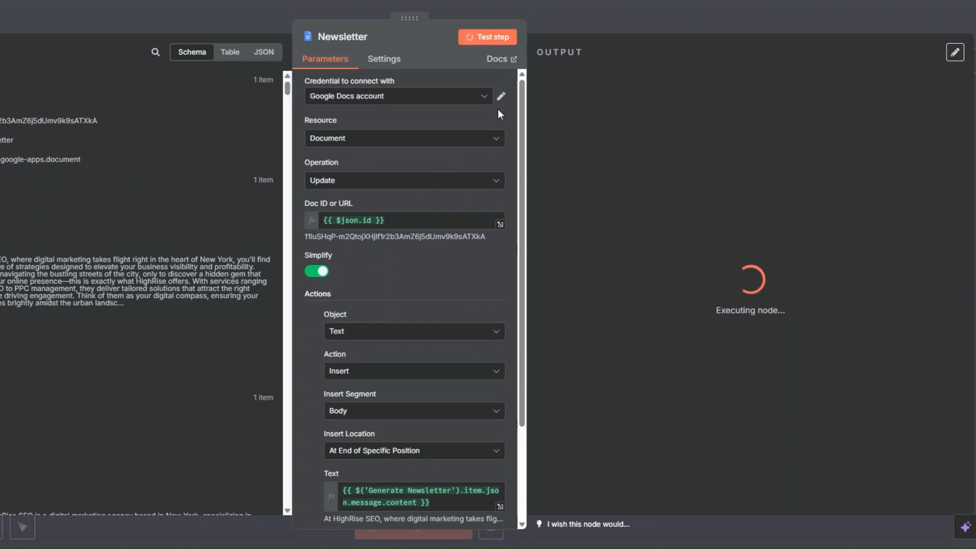
drag(728, 118, 546, 116)
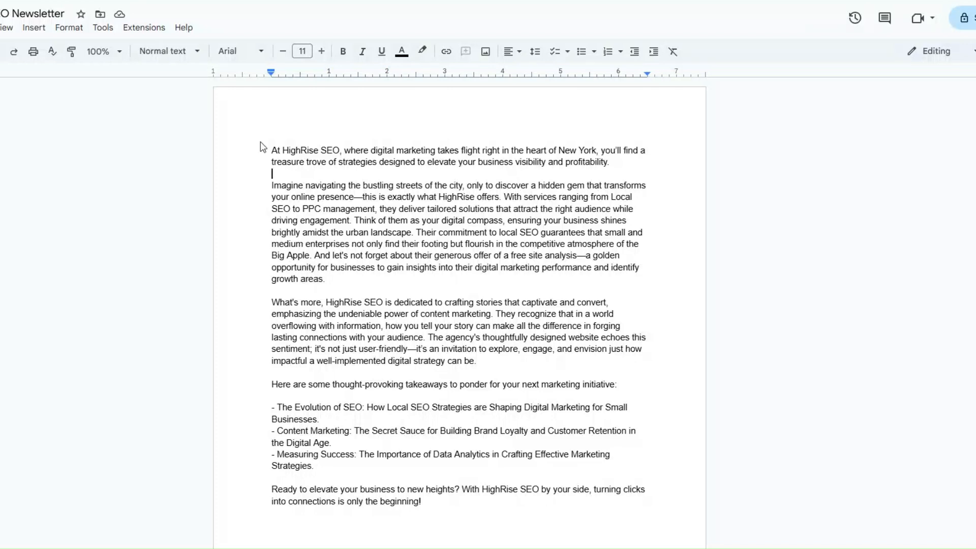
In the Highrise SEO Newsletter in Google Docs, set the whole text to Montserrat Medium and look over the result.
drag(268, 150, 565, 510)
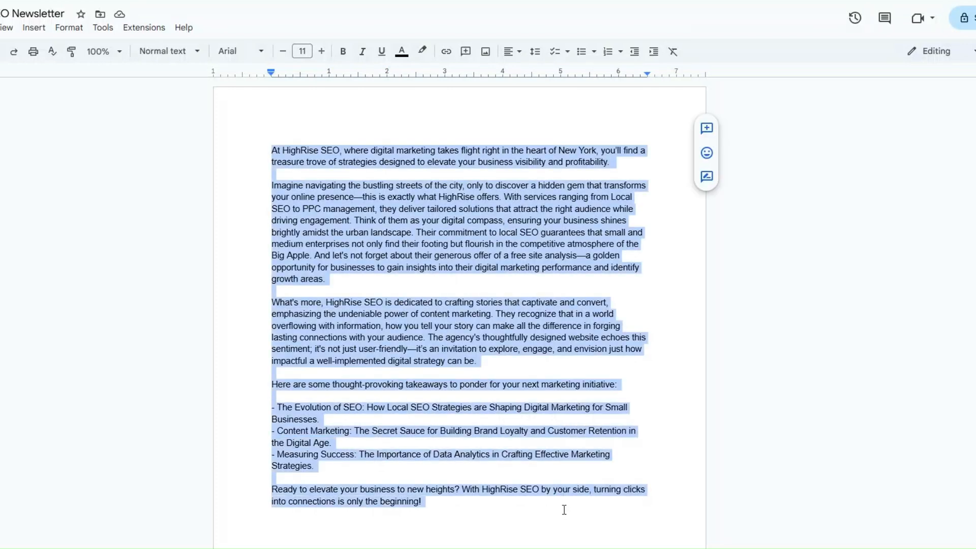
click(472, 315)
drag(268, 154, 594, 505)
click(239, 50)
mouse_move(239, 124)
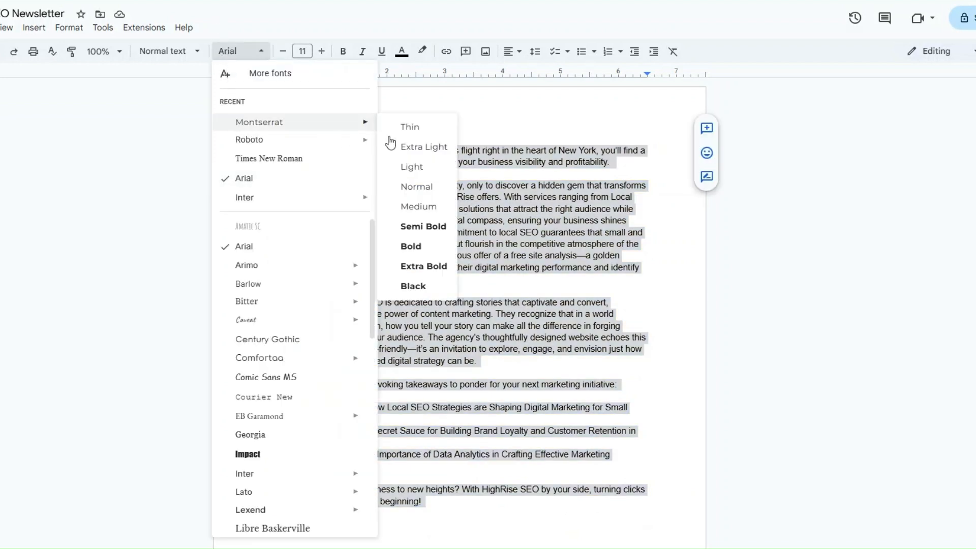
click(411, 205)
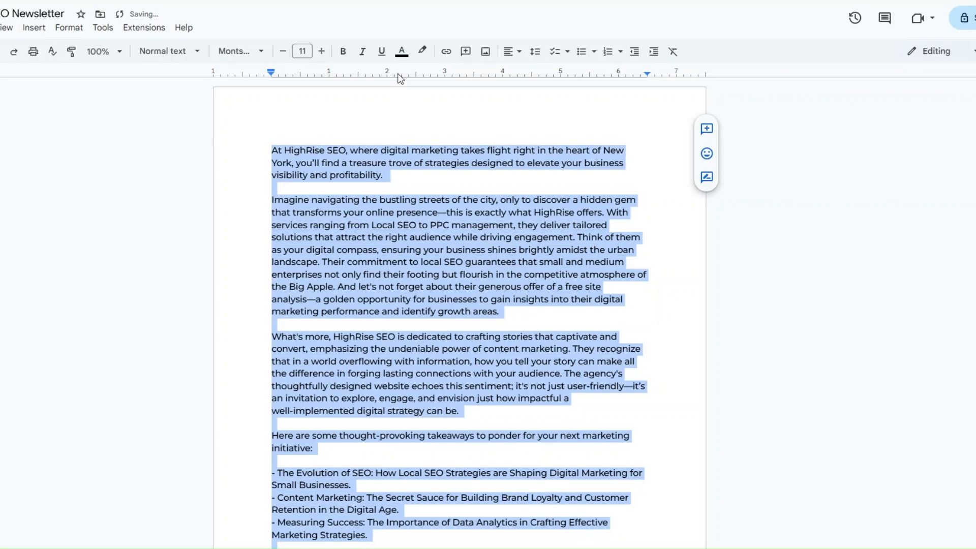
click(437, 236)
scroll(439, 233, down, 4)
scroll(439, 233, up, 3)
scroll(439, 233, up, 1)
Back in the n8n workflow, rename the Google Docs node that creates the document as "Create Newsletter".
right_click(770, 281)
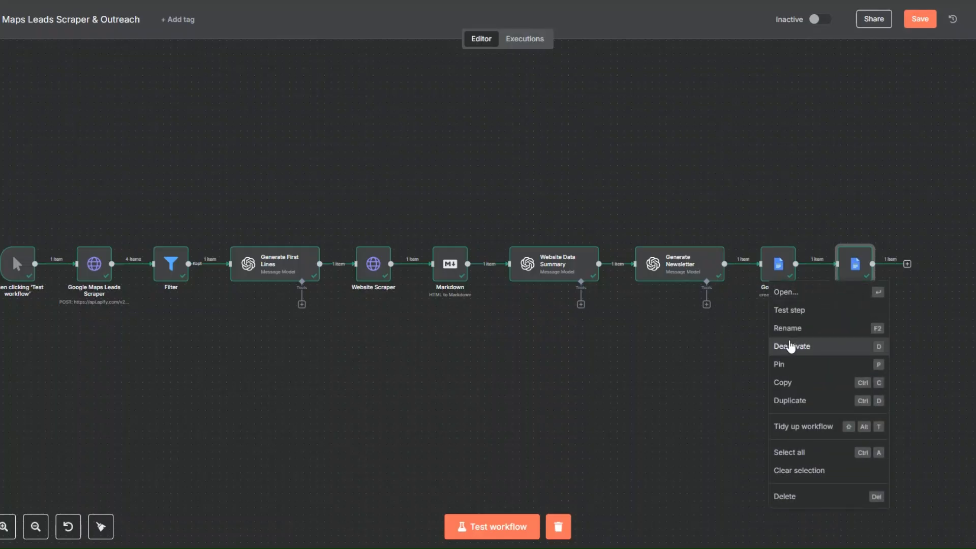
click(790, 329)
text(Create Newsletter)
click(596, 324)
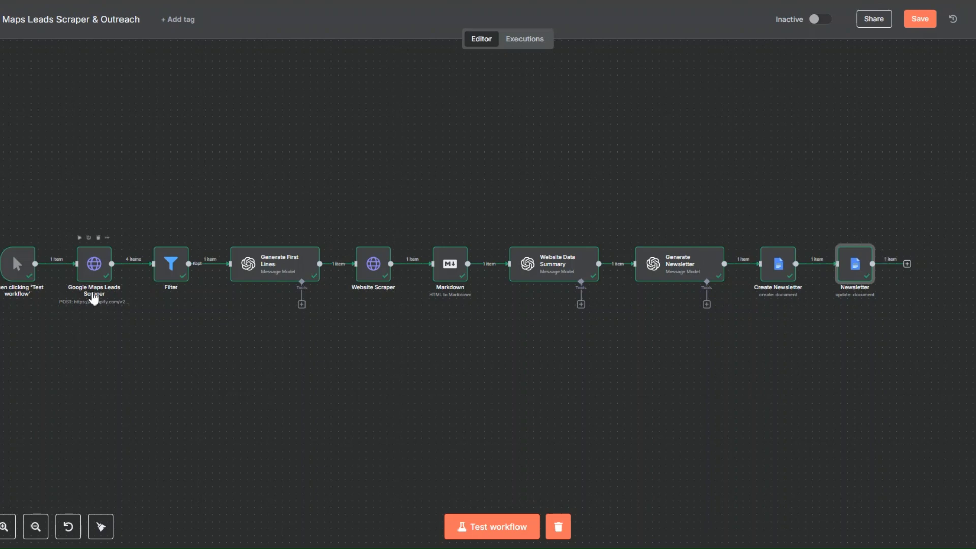
Add a Google Sheets node after the Newsletter node using the "Append row in sheet" action.
click(908, 264)
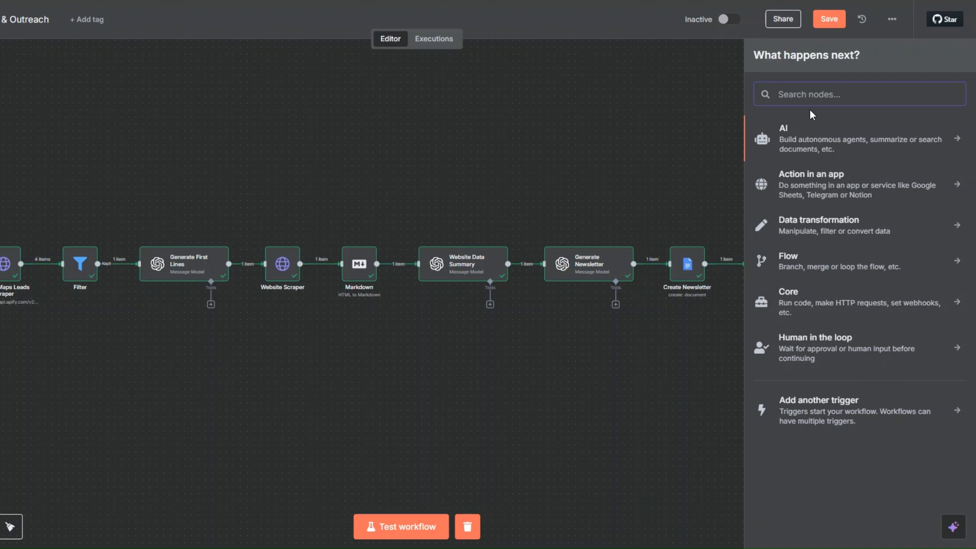
text(goo)
click(796, 324)
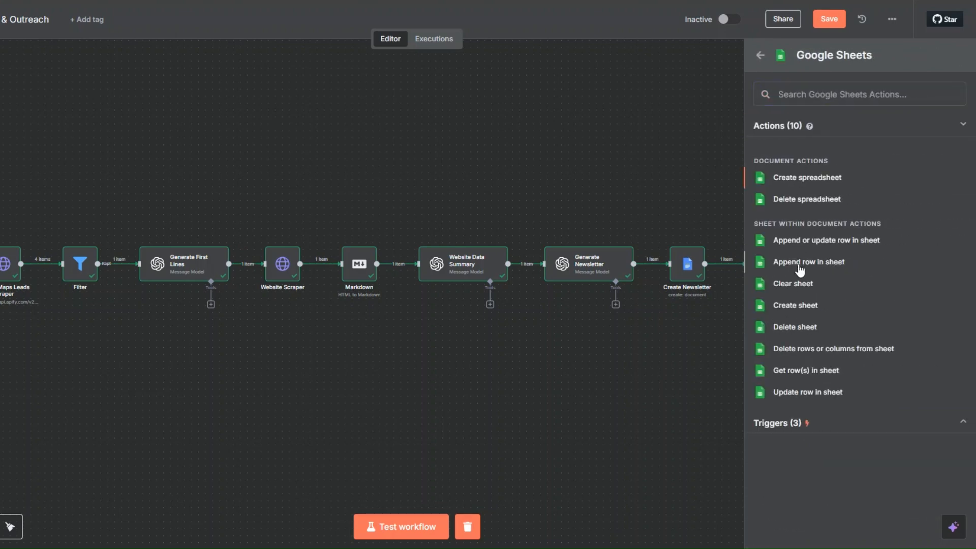
click(800, 264)
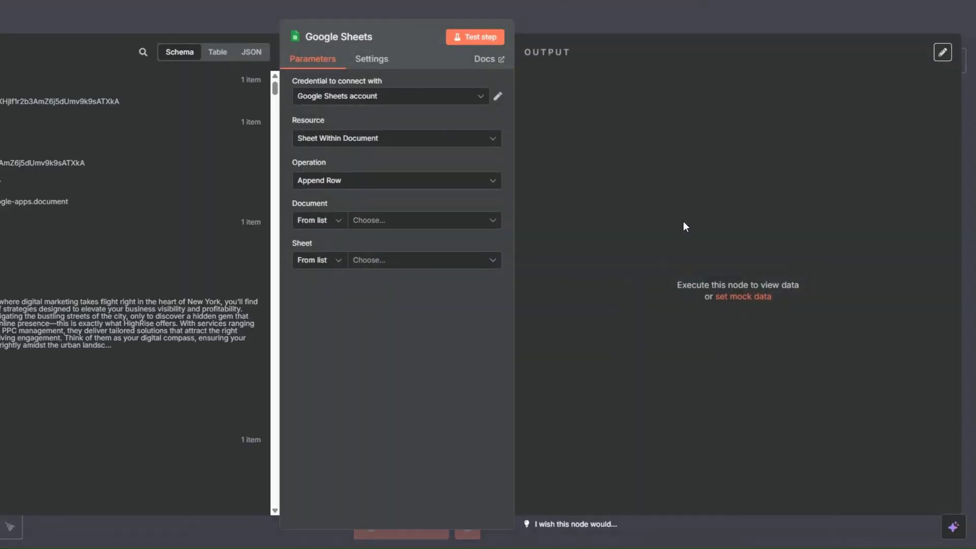
click(497, 98)
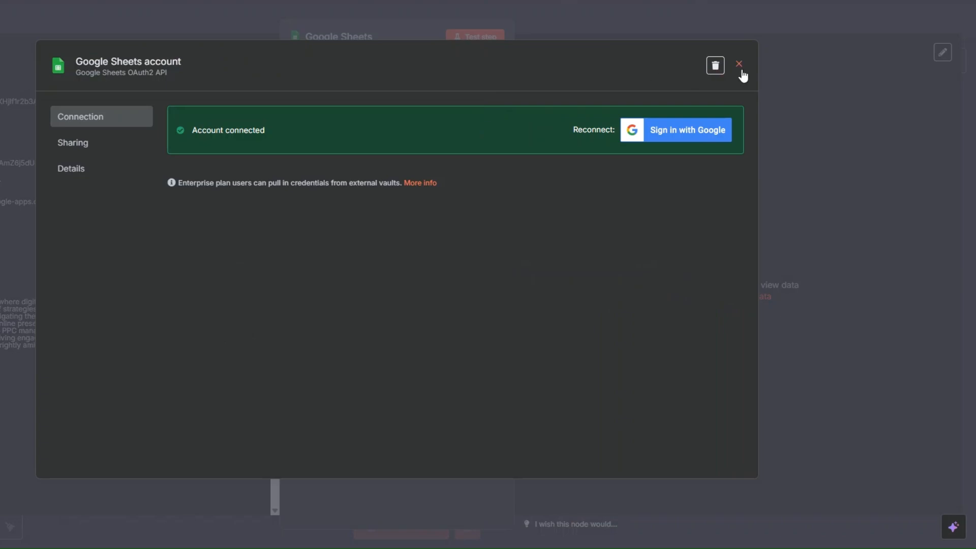
click(741, 70)
click(426, 97)
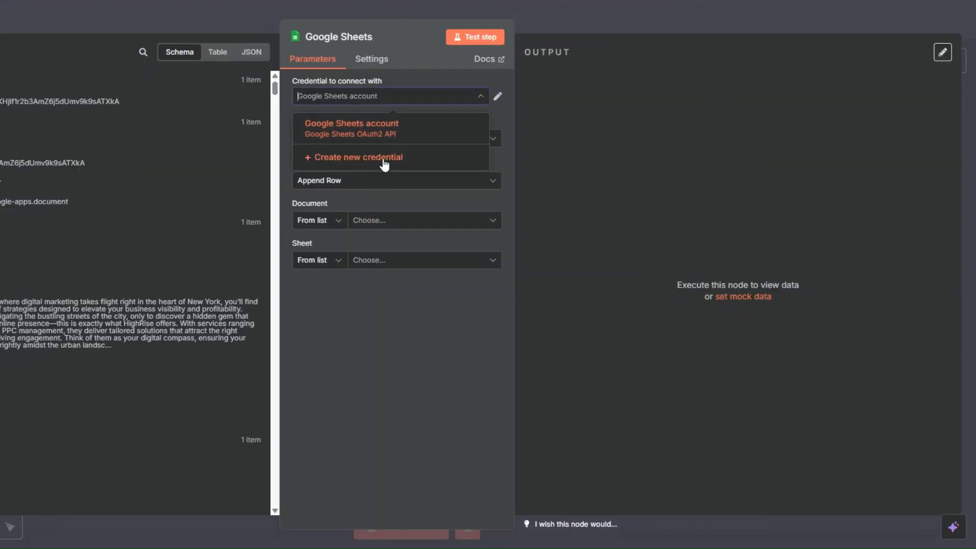
click(384, 159)
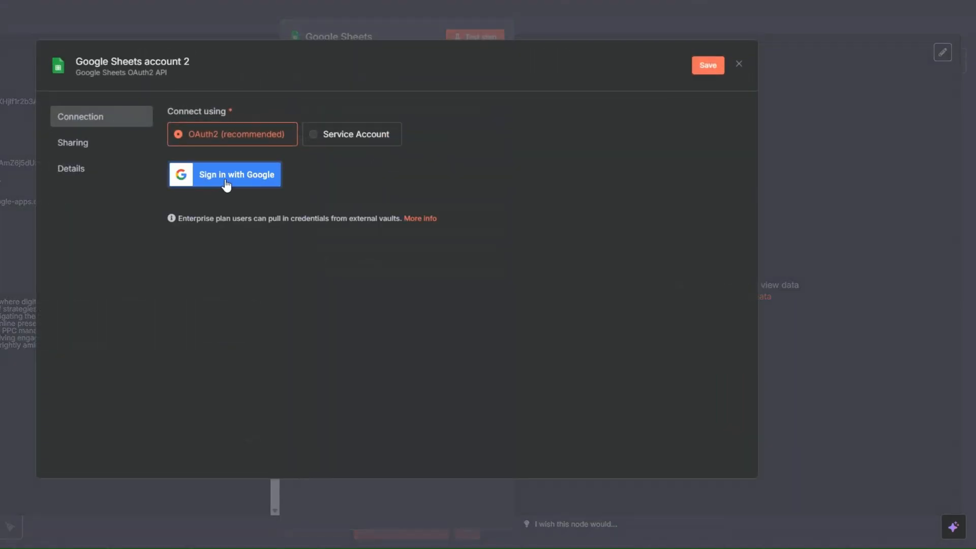
click(738, 67)
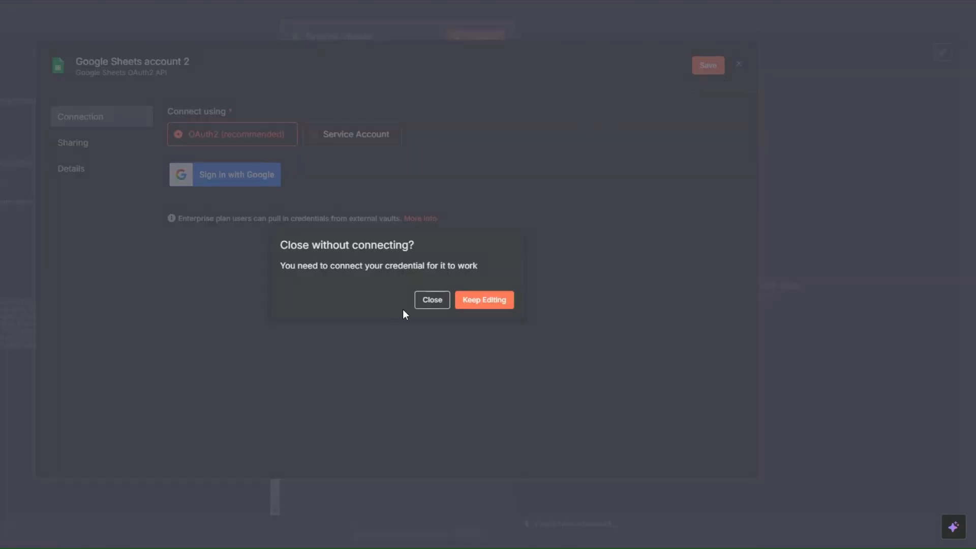
click(435, 301)
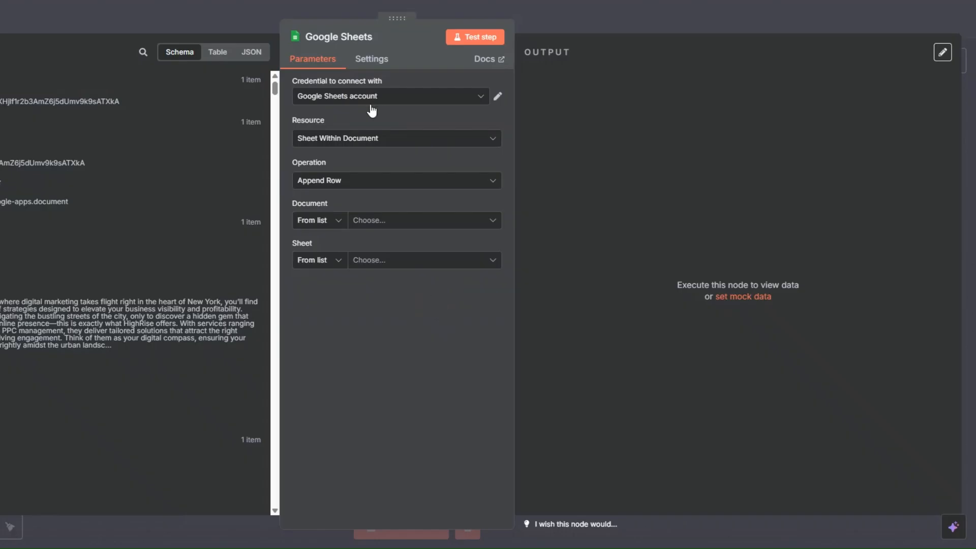
Choose Google Maps Scraped Leads (Lead Magnet Sheet) as the Google Sheets node's document.
click(365, 224)
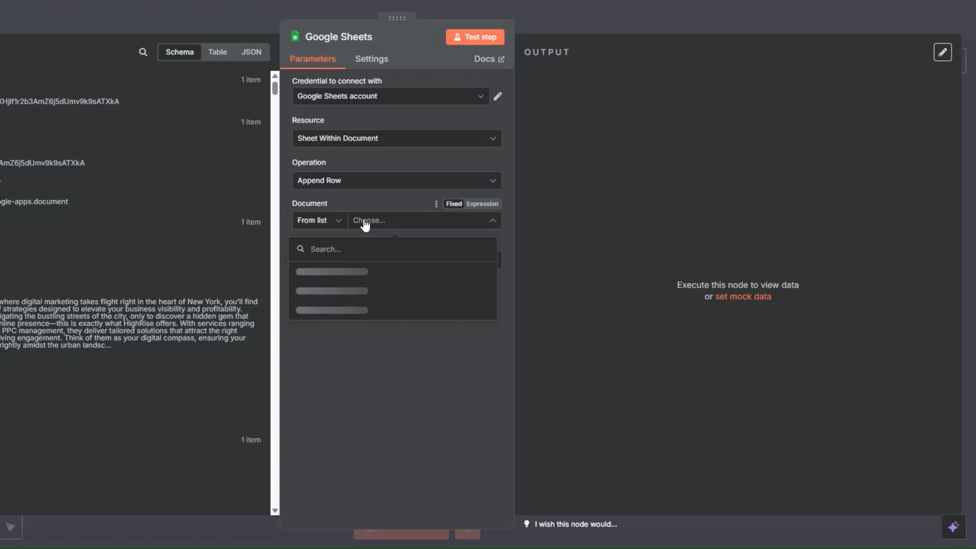
click(360, 270)
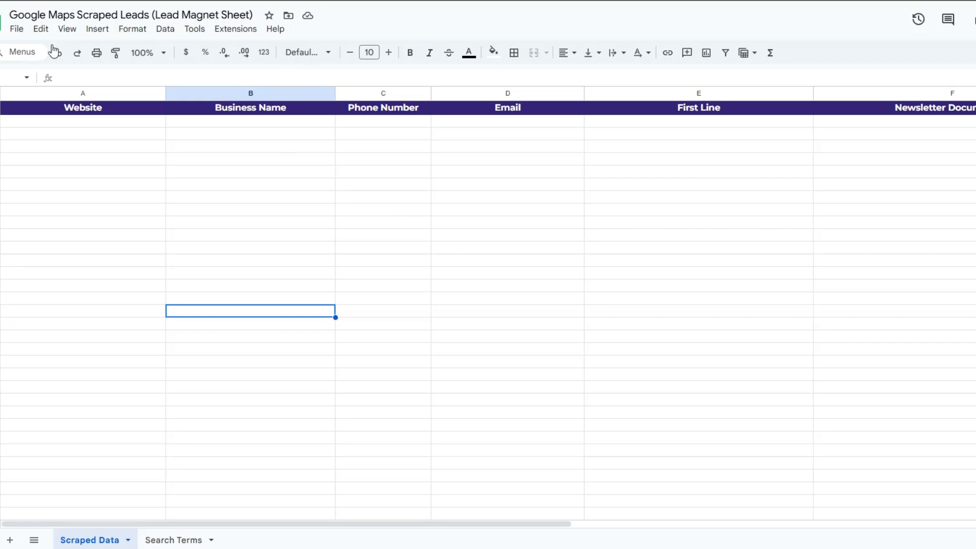
Examine the column headers of the Scraped Data sheet in the Google Sheets leads spreadsheet.
click(199, 162)
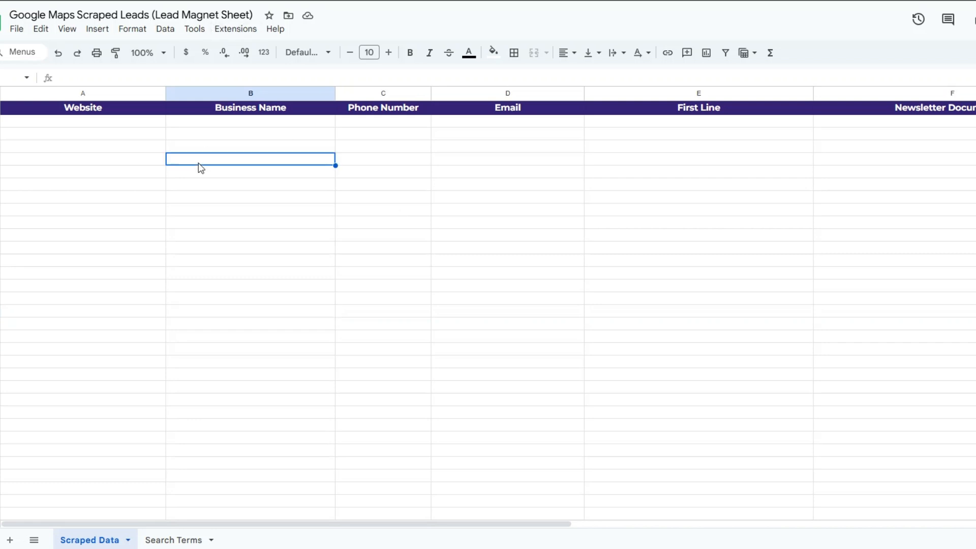
click(48, 276)
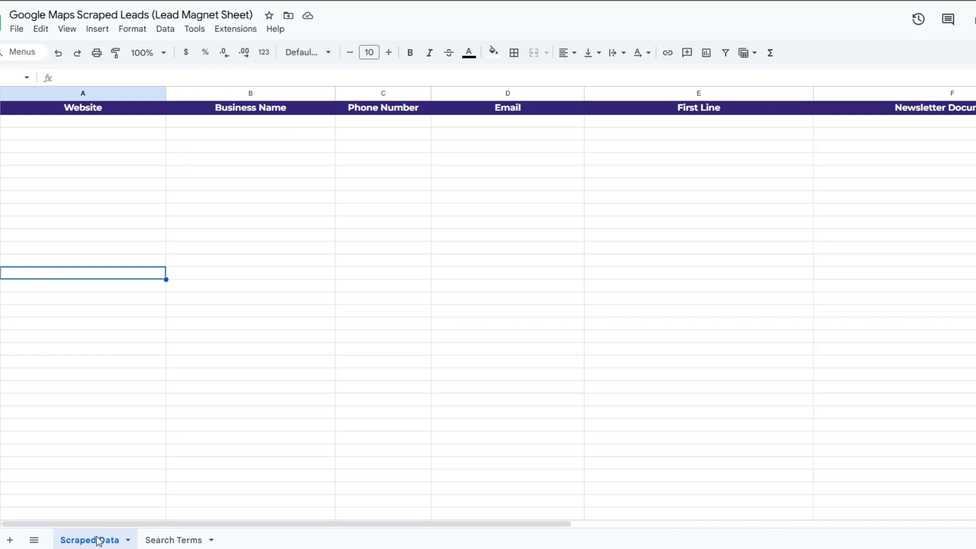
click(118, 248)
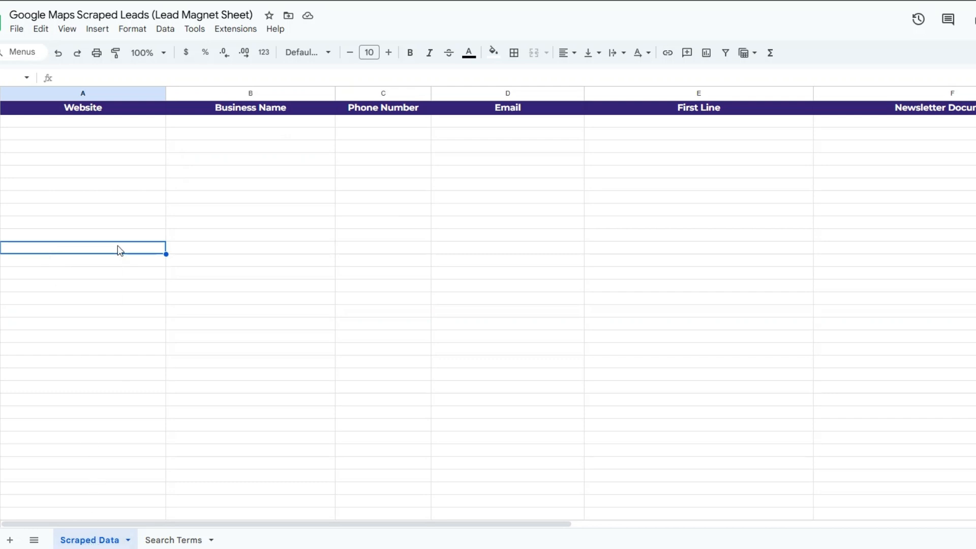
click(116, 175)
click(279, 178)
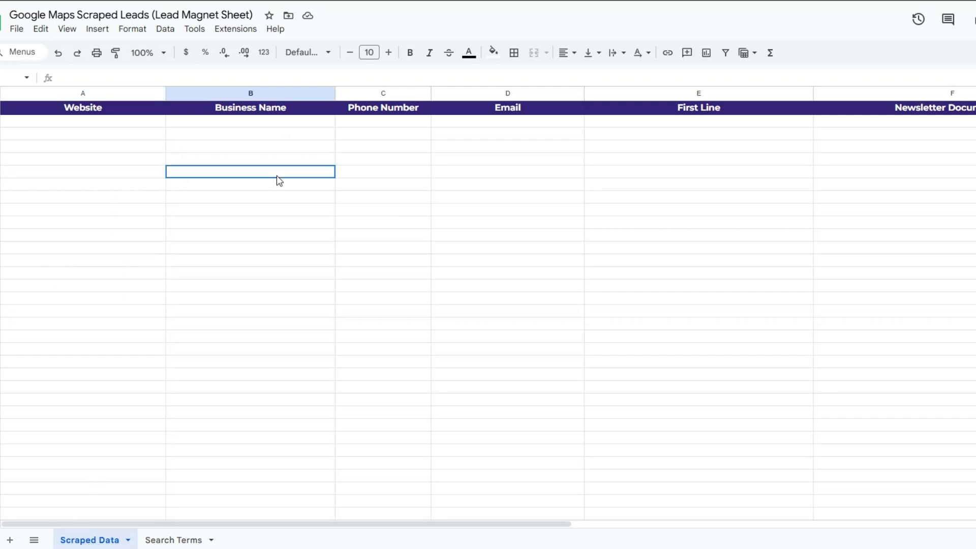
click(382, 175)
click(537, 176)
click(642, 174)
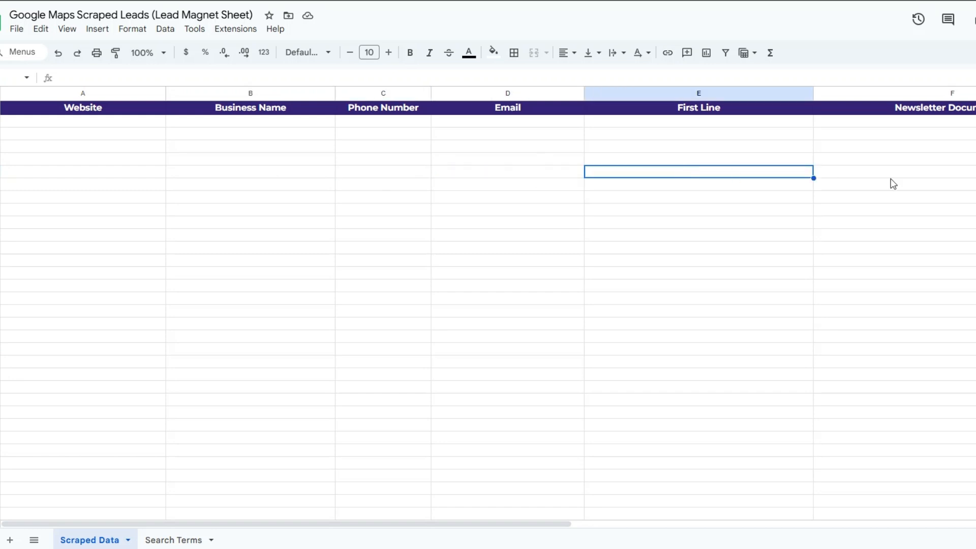
click(933, 177)
drag(83, 527, 0, 514)
click(892, 168)
click(59, 223)
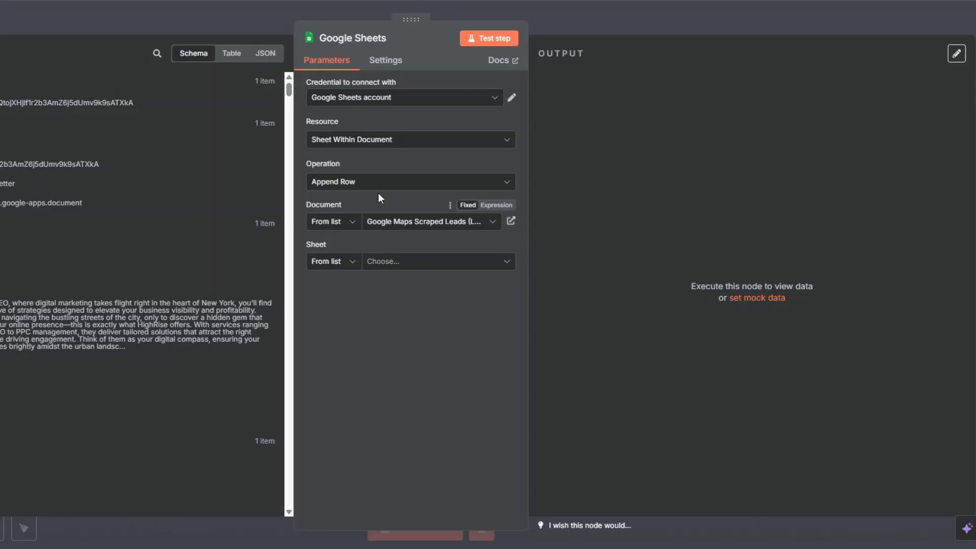
In the n8n Google Sheets node, choose Scraped Data as the target sheet.
click(388, 264)
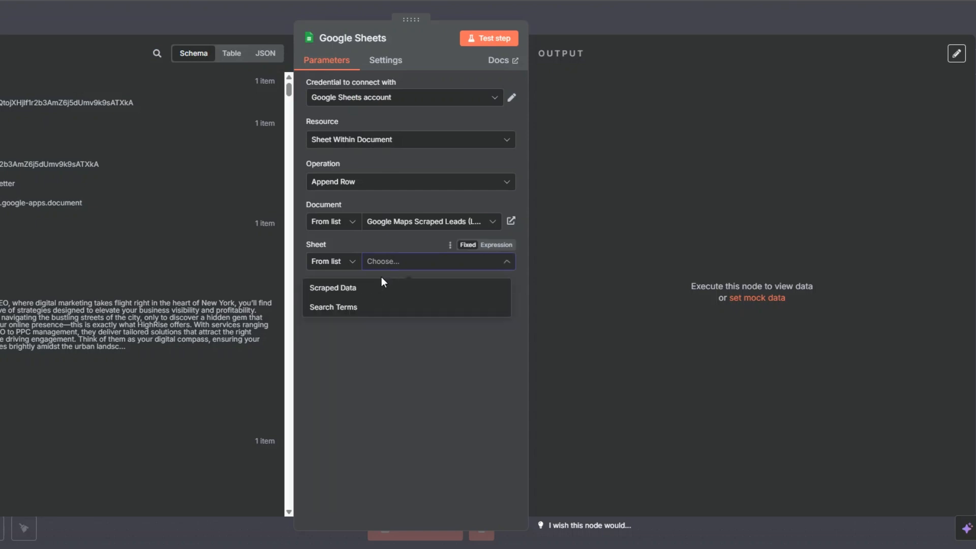
click(378, 290)
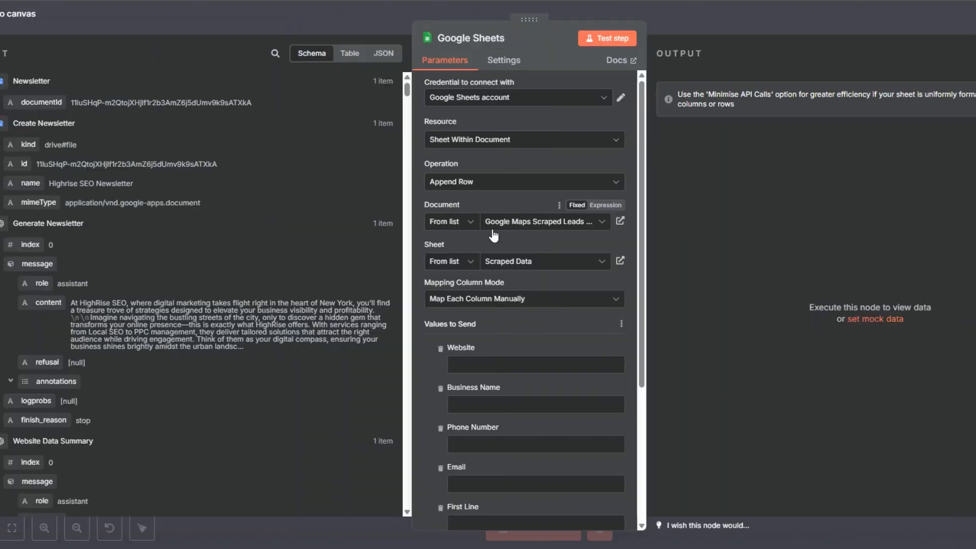
Find the website field in the input data and map the Google Maps Leads Scraper's website value to the Website column.
scroll(492, 233, down, 3)
scroll(486, 223, down, 2)
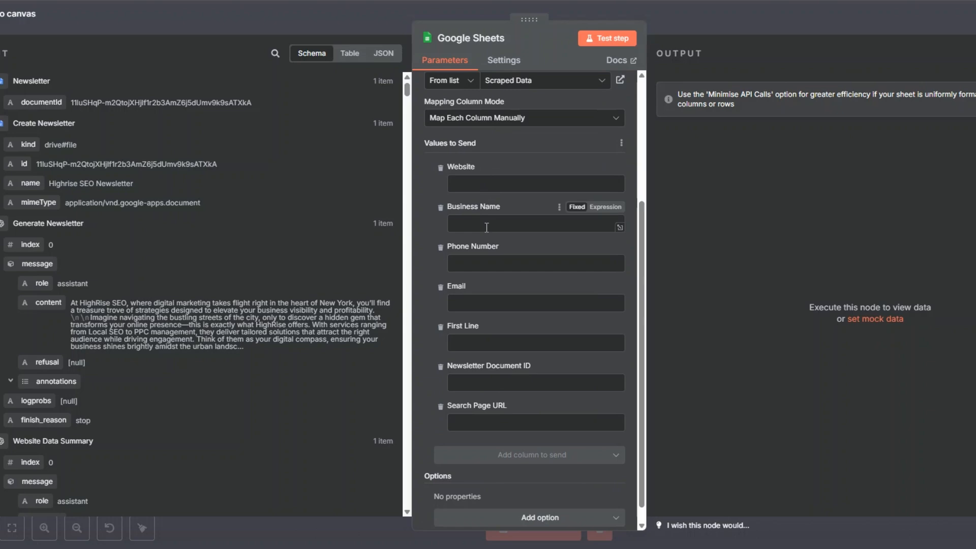
scroll(206, 224, down, 15)
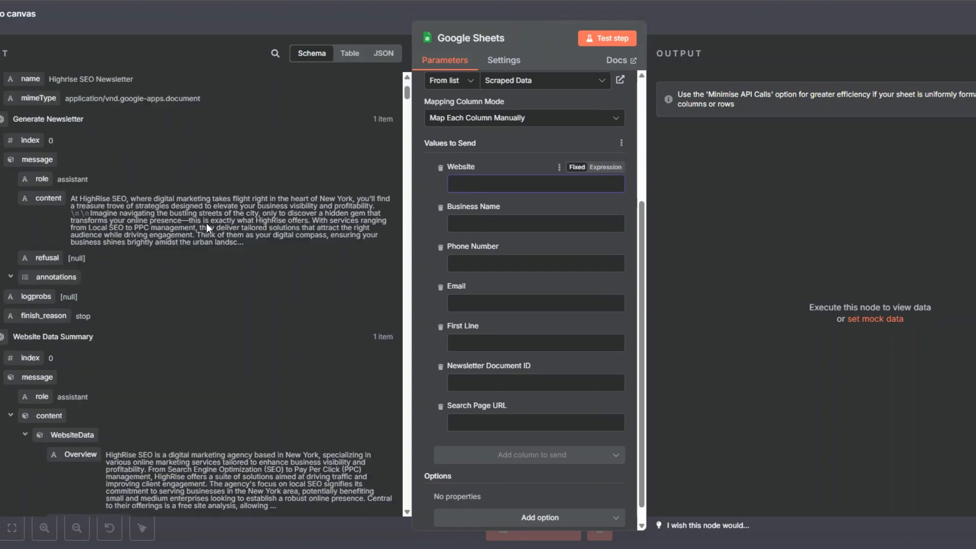
scroll(205, 227, down, 3)
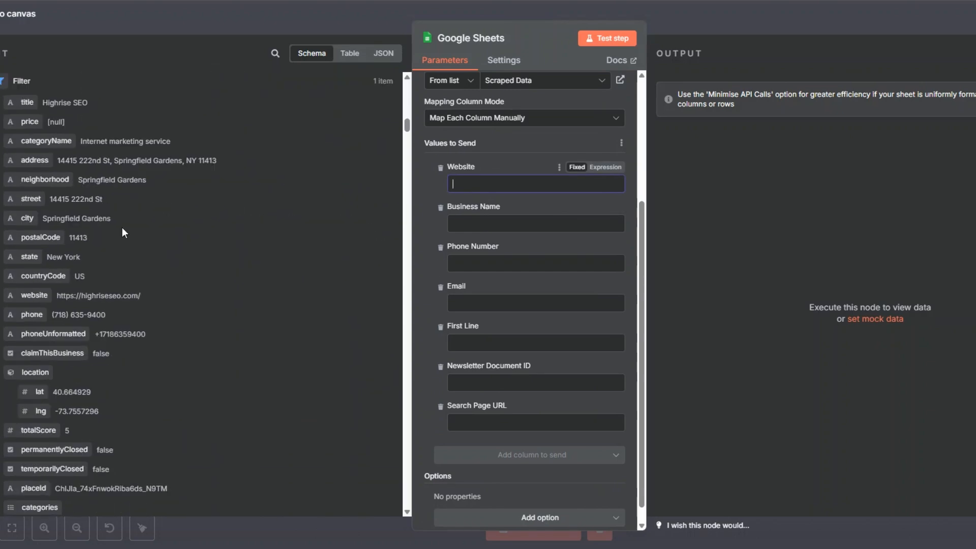
click(275, 53)
text(web)
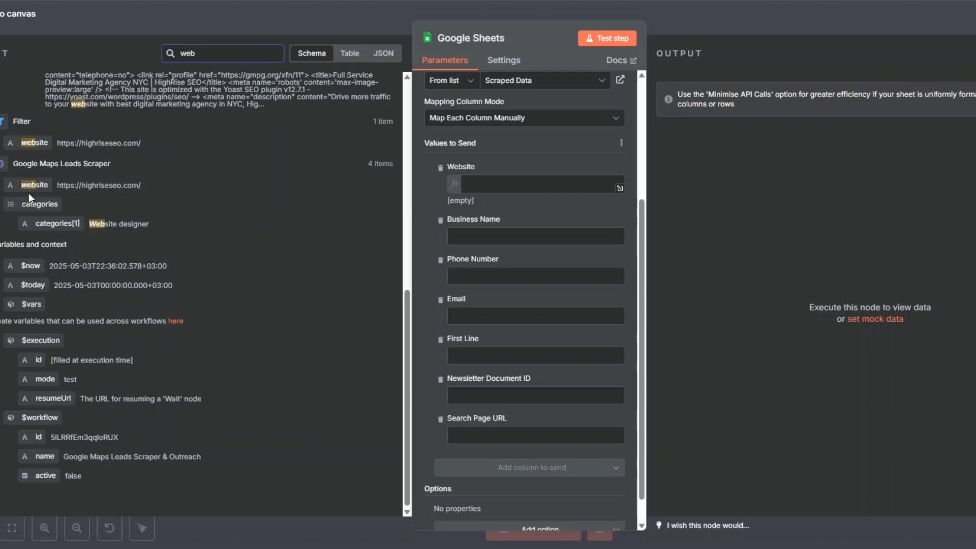
drag(31, 184, 461, 192)
click(427, 193)
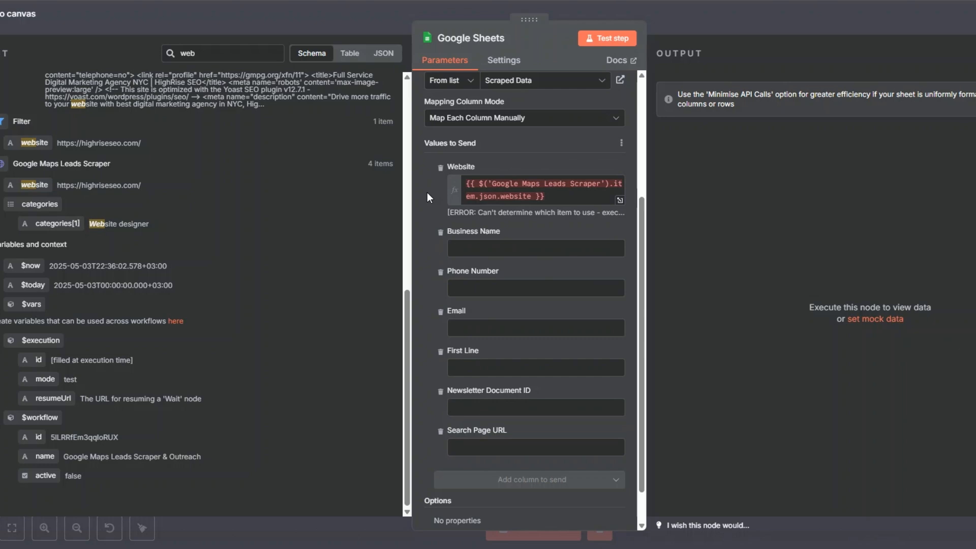
Clear the input field search and map the Filter node's title value to the Business Name column.
click(509, 248)
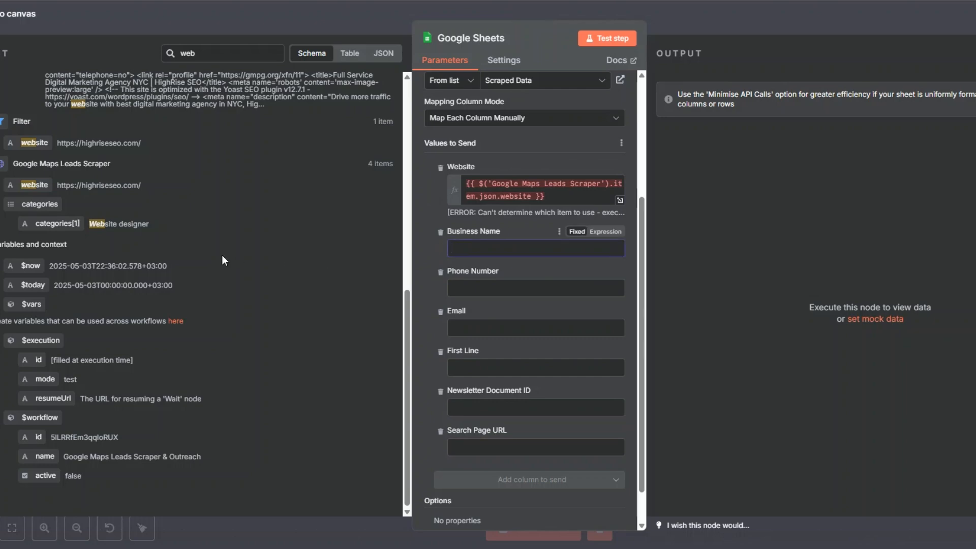
click(210, 57)
key(BackSpace)
key(BackSpace)
key(BackSpace)
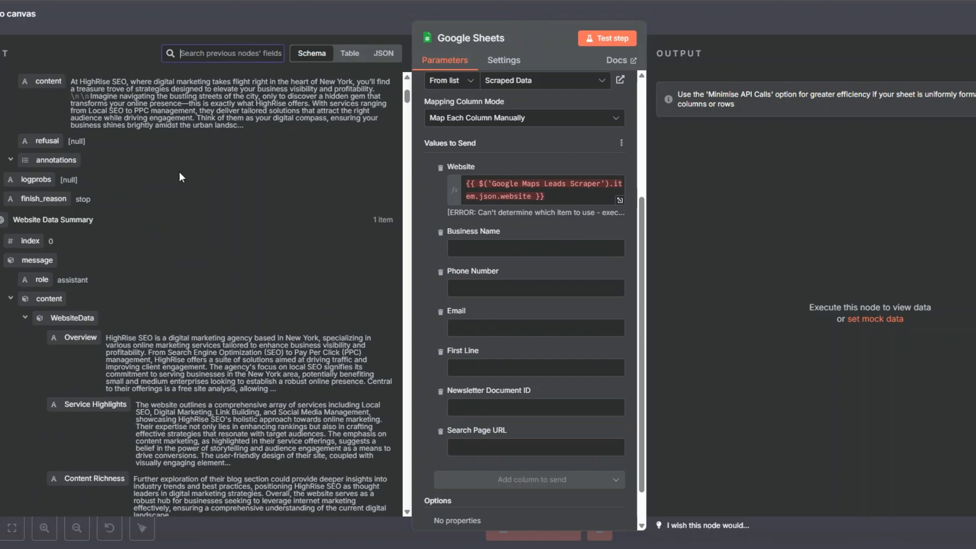
scroll(179, 172, up, 5)
scroll(179, 173, down, 15)
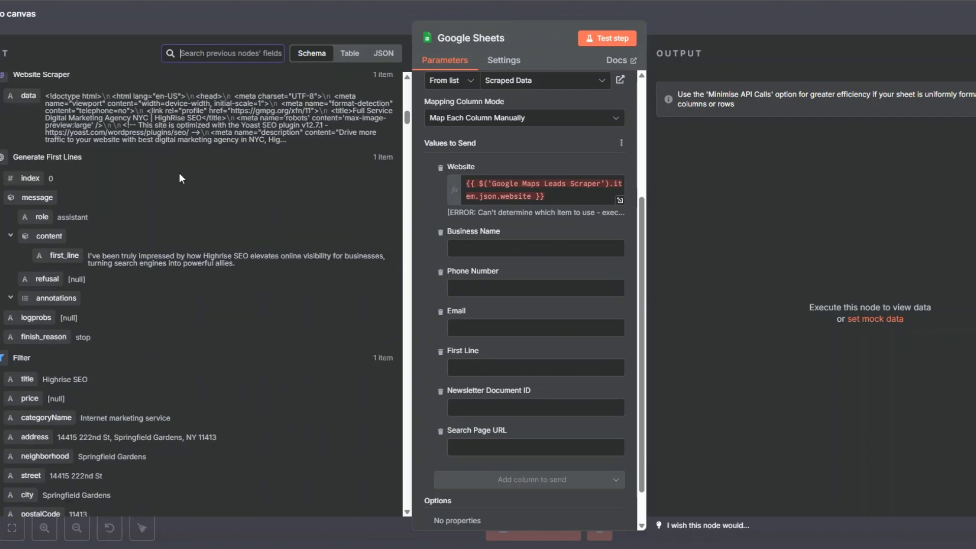
drag(29, 223, 463, 248)
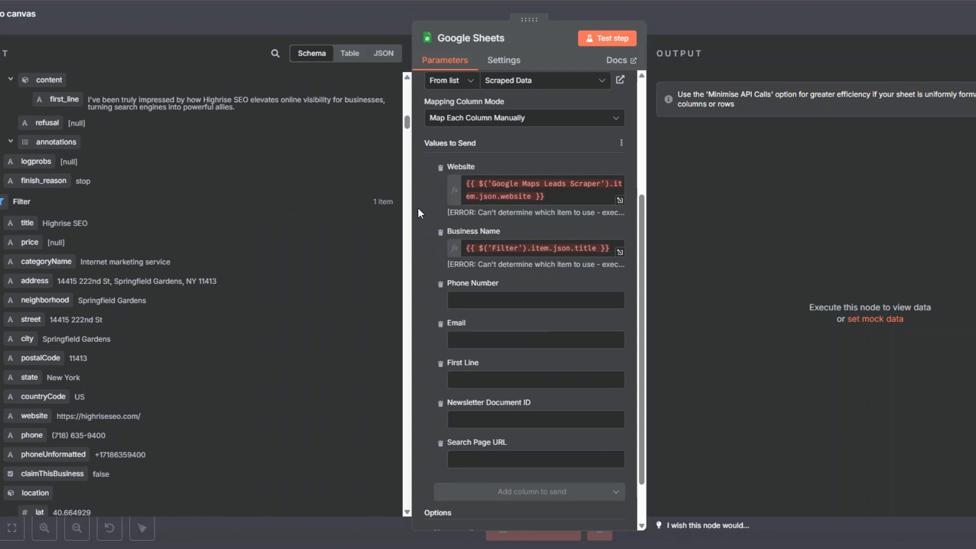
Map the Filter node's phoneUnformatted value to the Phone Number column.
click(472, 295)
scroll(44, 288, down, 3)
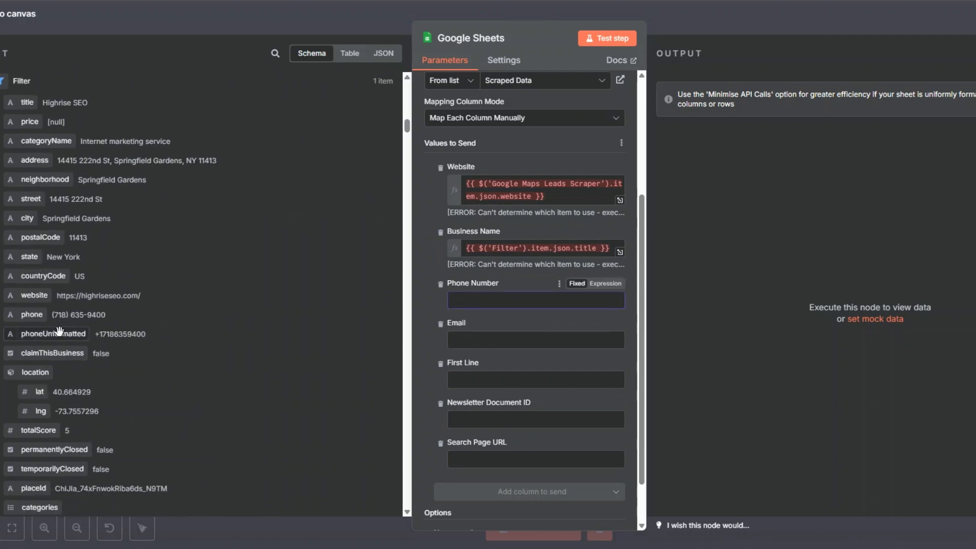
drag(72, 334, 434, 304)
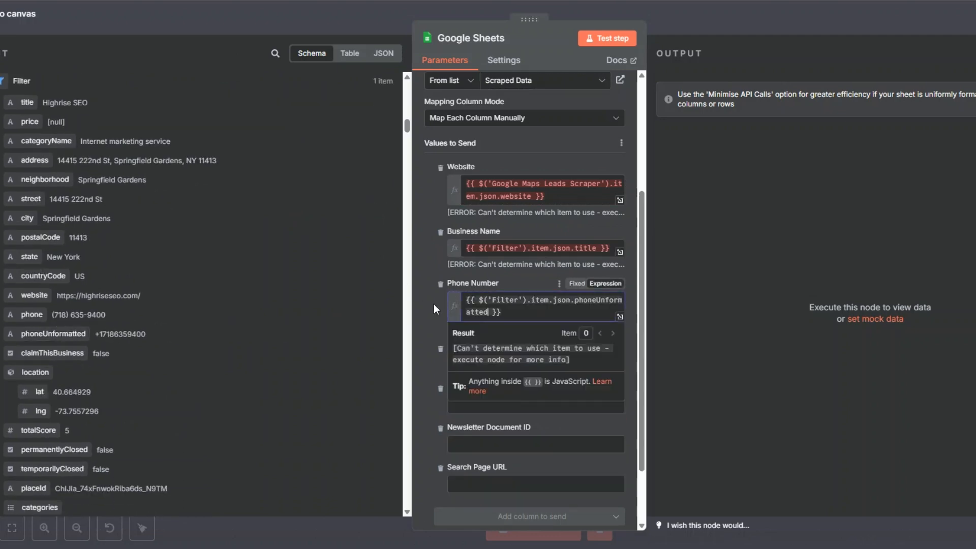
Search the input data for "email" and map the Filter node's emails[0] value to the Email column.
scroll(126, 255, down, 1)
scroll(126, 255, down, 7)
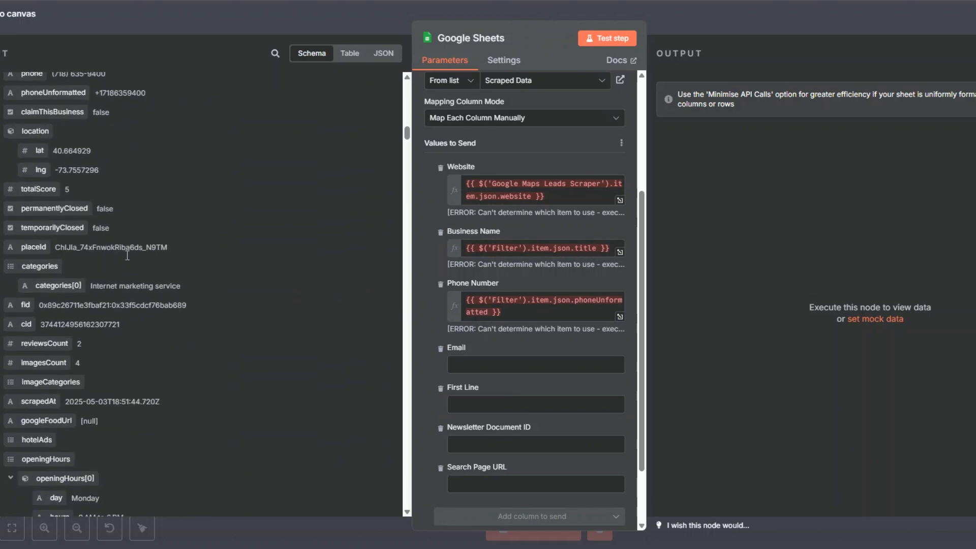
scroll(126, 260, down, 2)
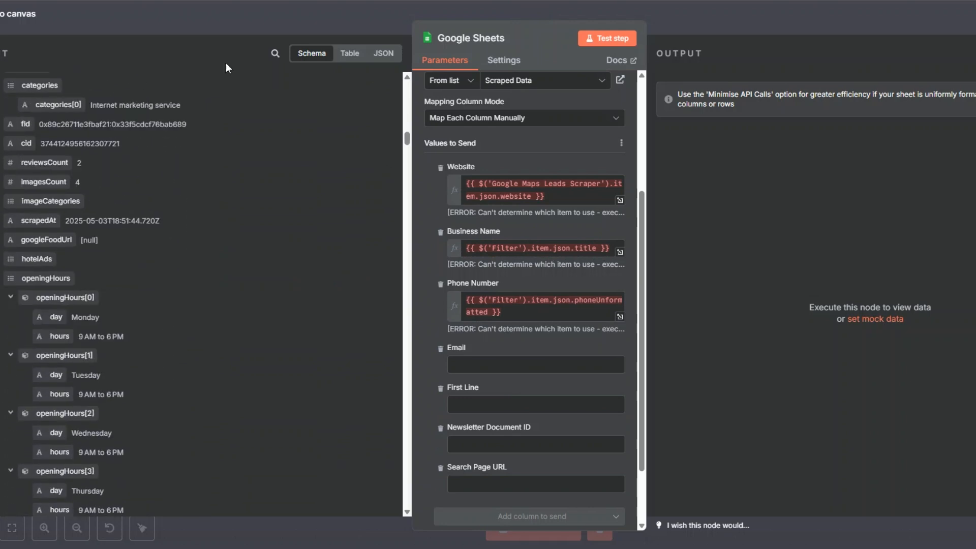
click(275, 53)
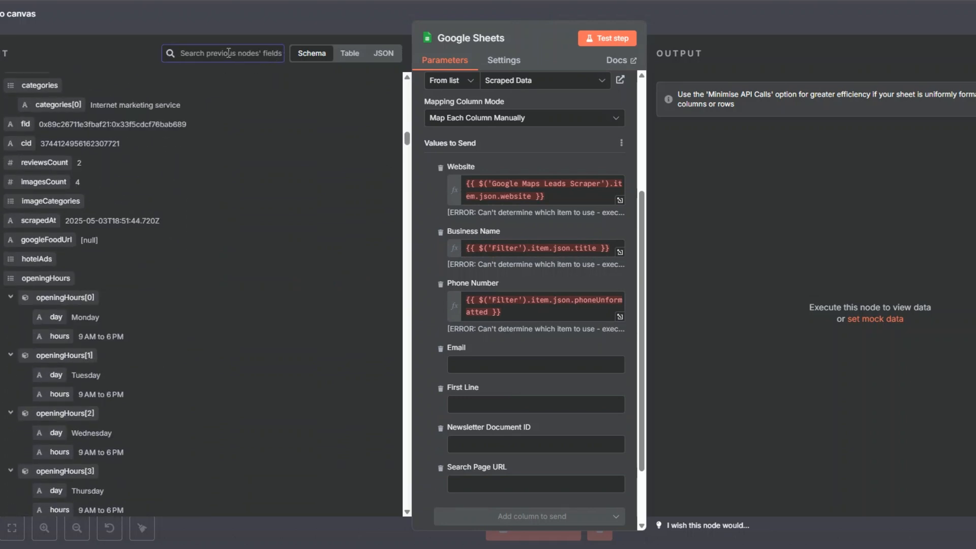
text(email)
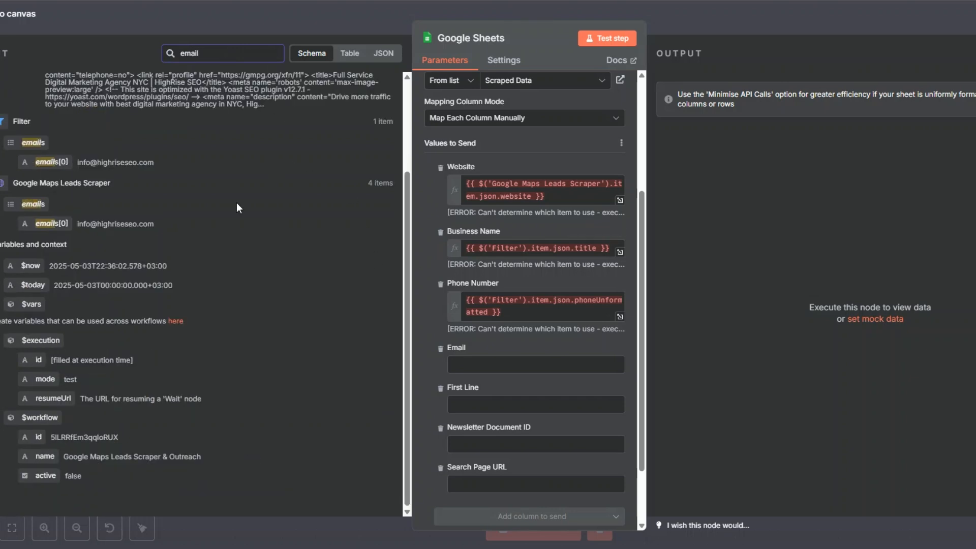
drag(52, 162, 483, 364)
scroll(482, 356, down, 2)
Clear the input search and map the first_line value from Generate First Lines to the First Line column.
click(482, 328)
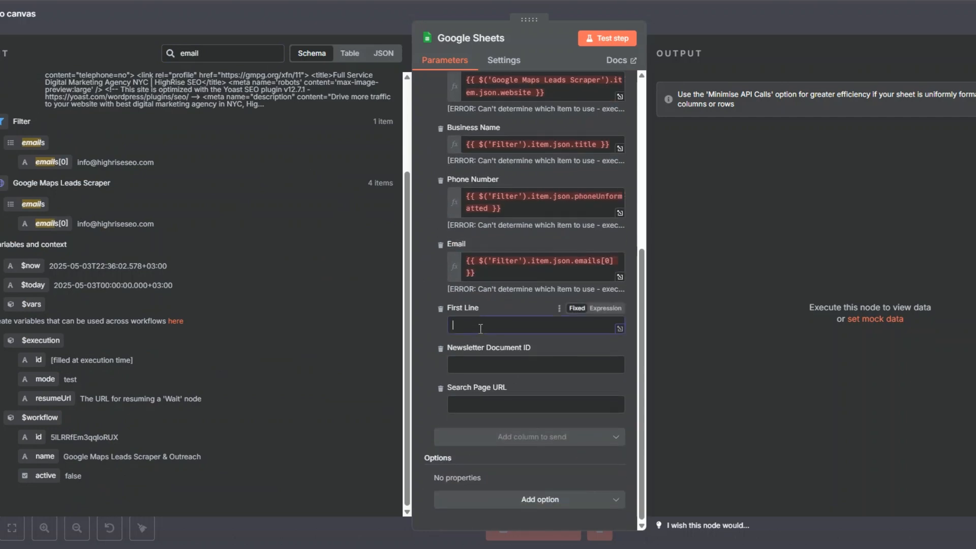
double_click(221, 54)
key(BackSpace)
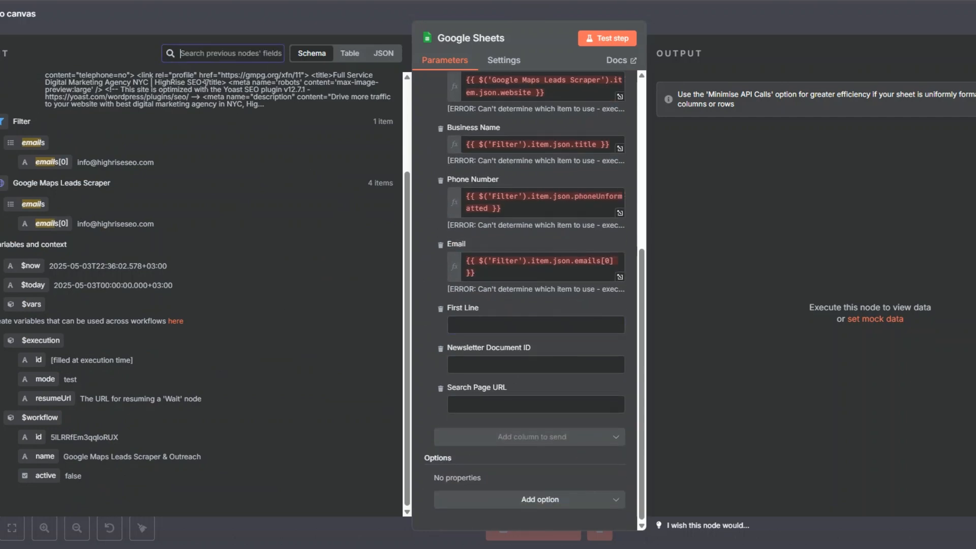
scroll(178, 216, down, 2)
scroll(178, 216, down, 10)
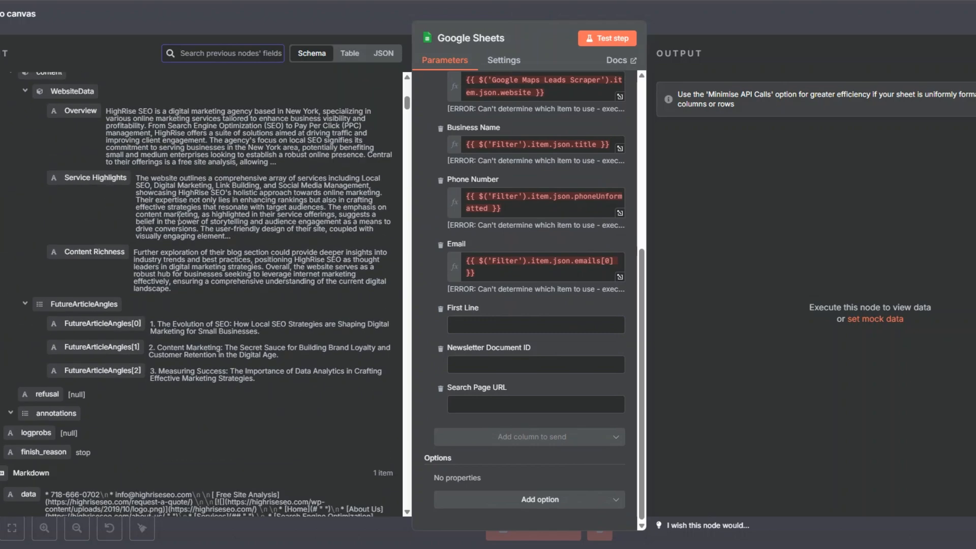
scroll(178, 215, down, 5)
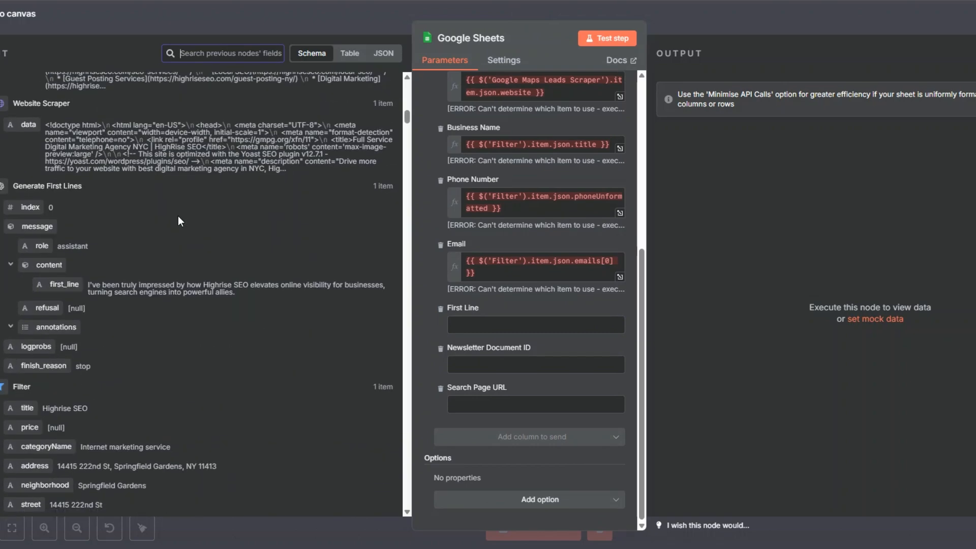
drag(84, 240, 503, 325)
Map the Newsletter node's documentId value to the Newsletter Document ID column.
key(Tab)
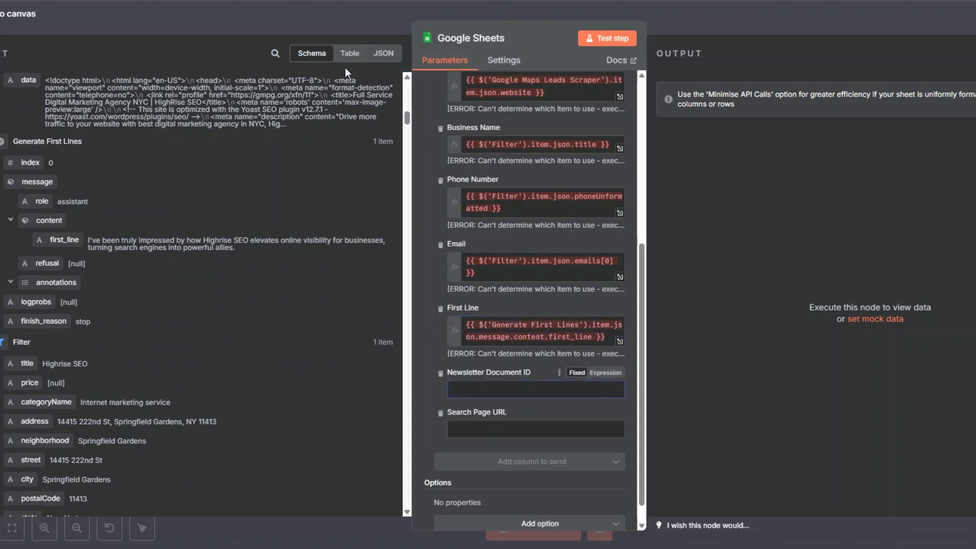
scroll(227, 145, up, 5)
scroll(225, 145, up, 5)
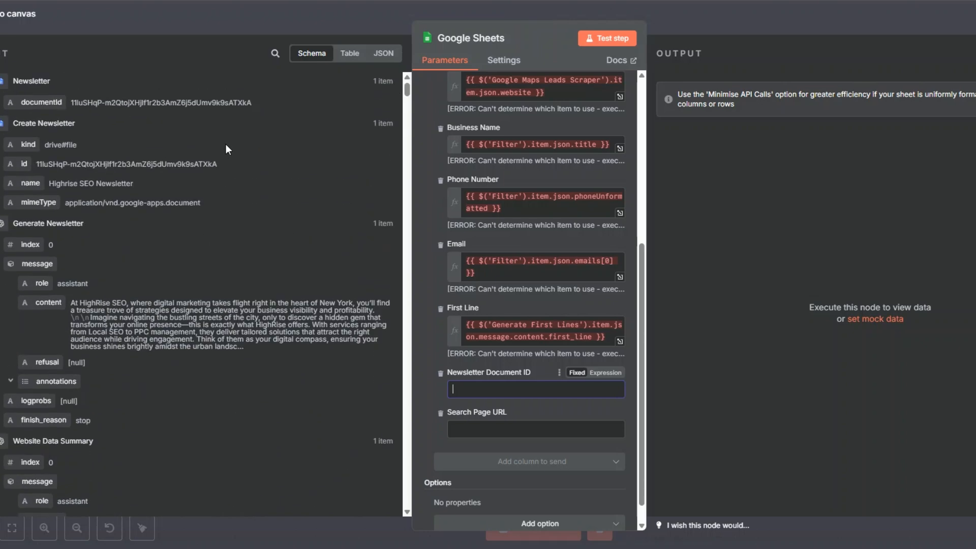
drag(51, 103, 478, 390)
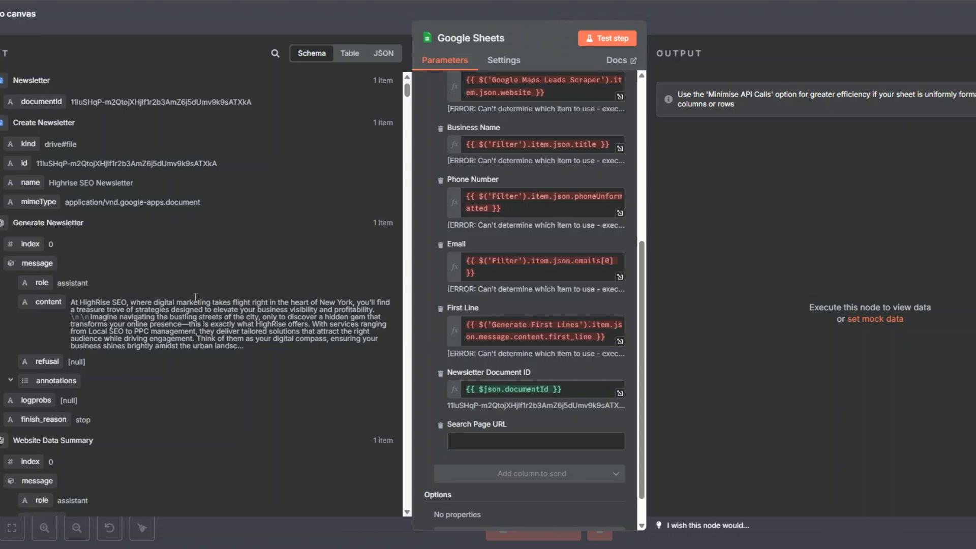
Search the input data for "sear" and map the Filter node's searchPageUrl value to the Search Page URL column.
scroll(195, 298, down, 3)
click(275, 54)
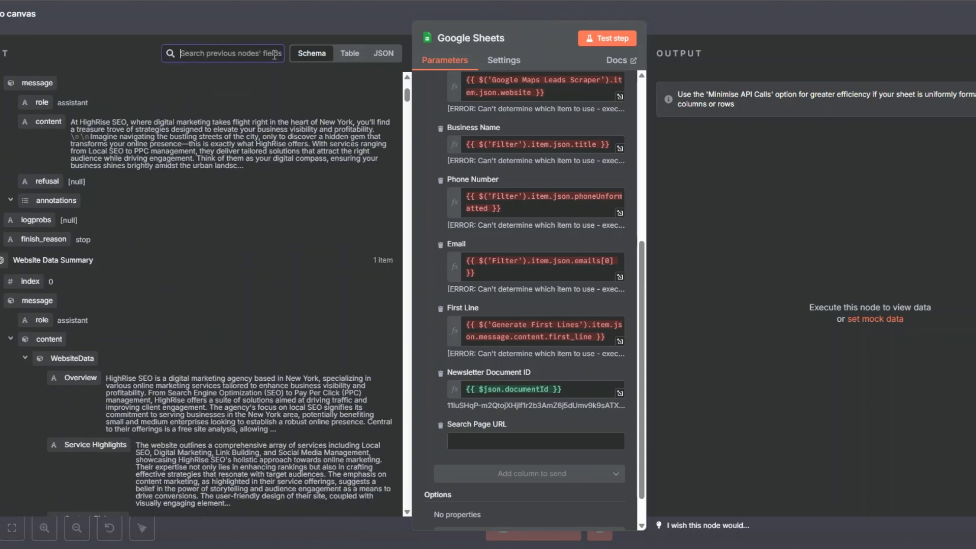
text(sear)
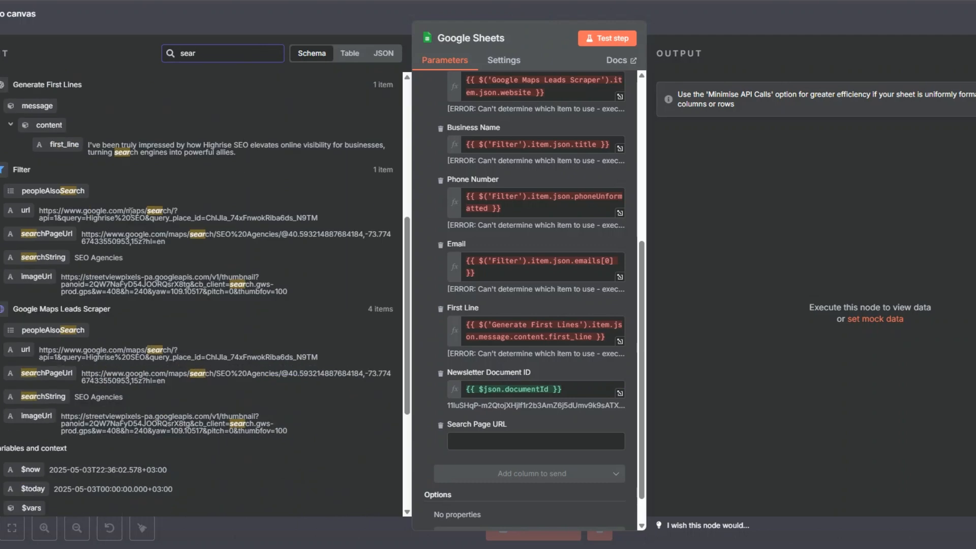
drag(56, 235, 486, 453)
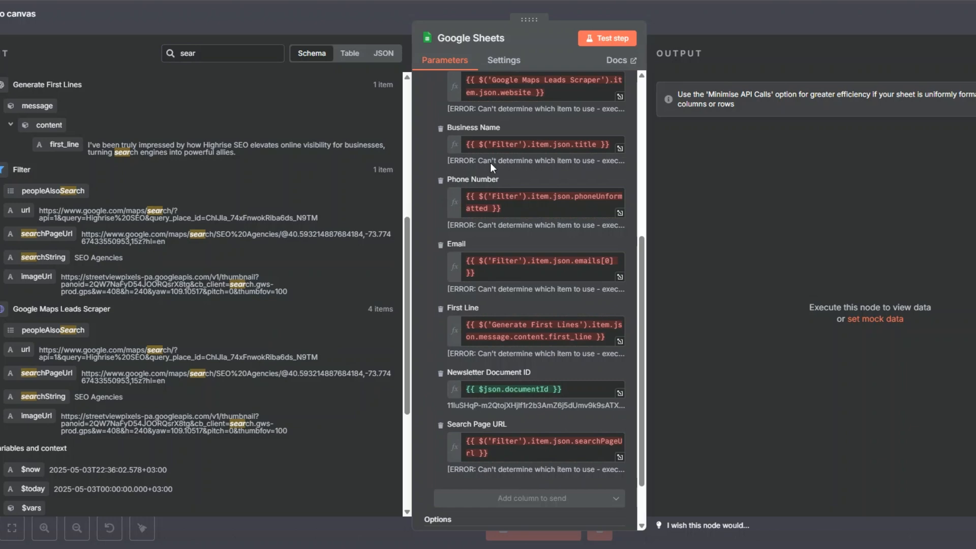
Clear the input search, test the Google Sheets step and return to the workflow canvas.
scroll(465, 175, up, 5)
double_click(220, 61)
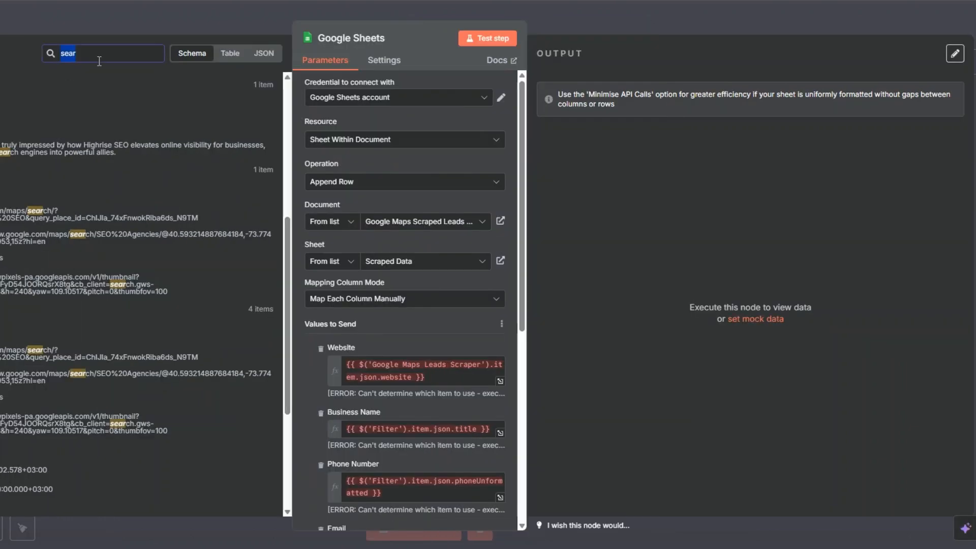
key(BackSpace)
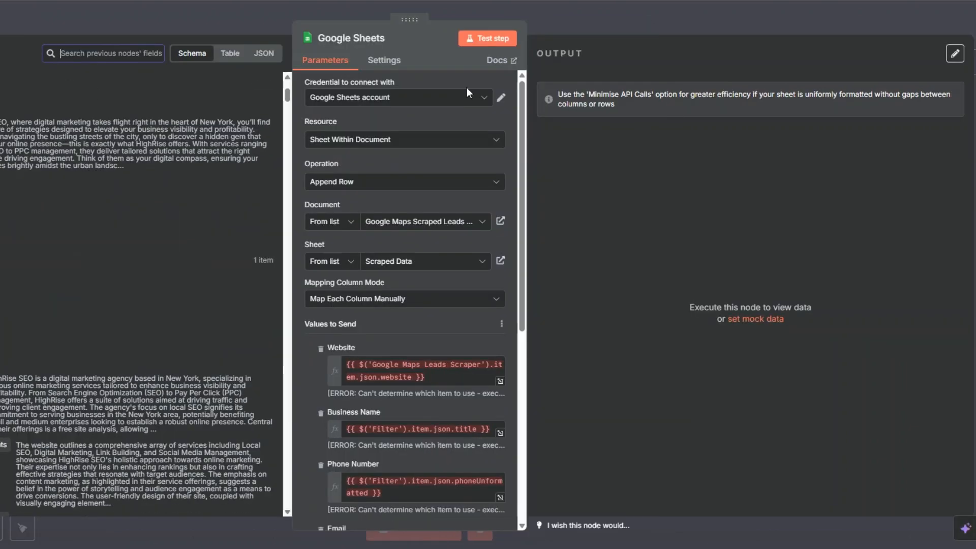
click(479, 39)
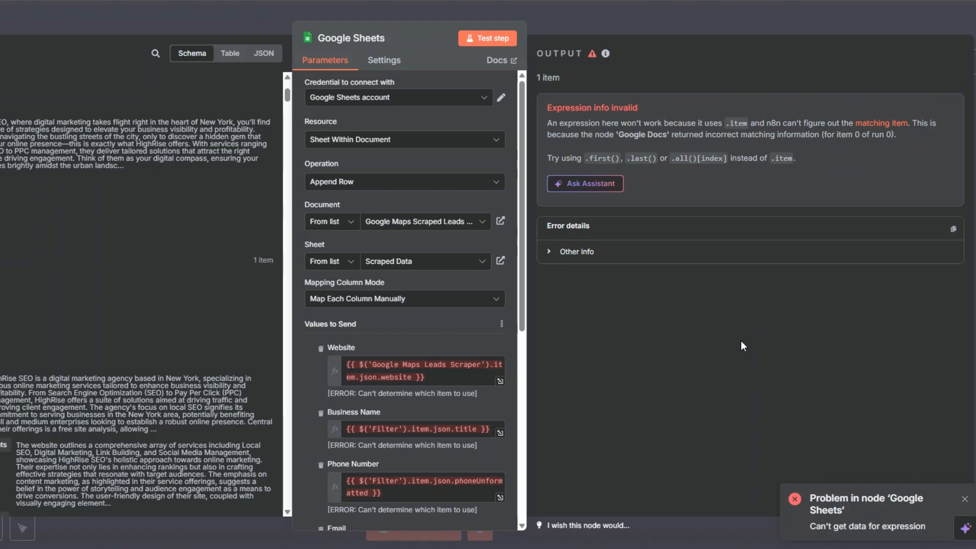
key(Escape)
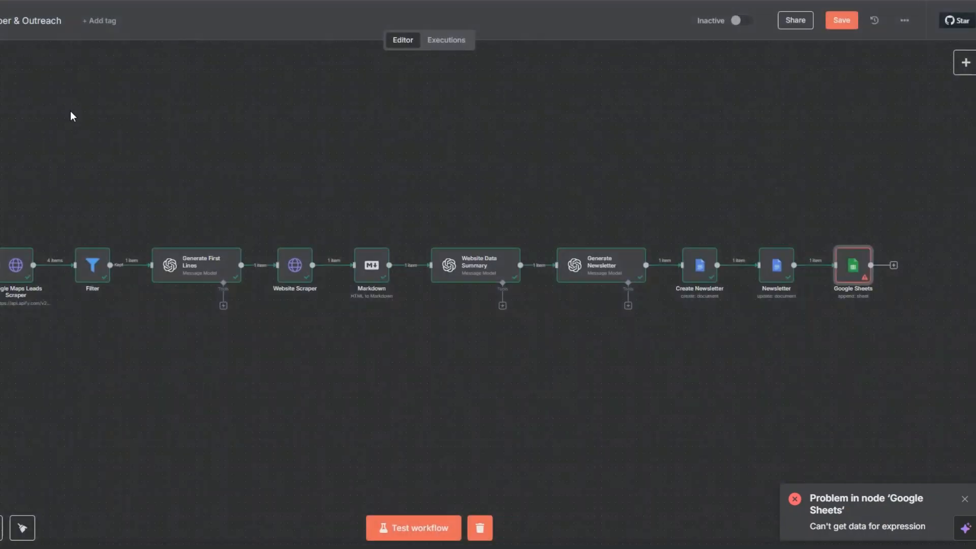
Reopen the Google Sheets node to review its column mappings, and run the whole workflow from the canvas.
right_click(854, 274)
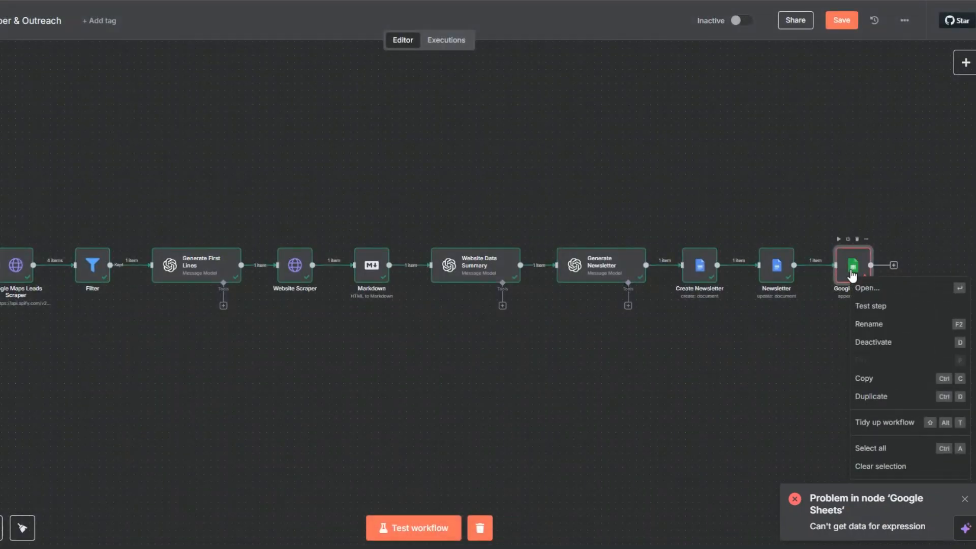
click(859, 285)
scroll(425, 168, up, 5)
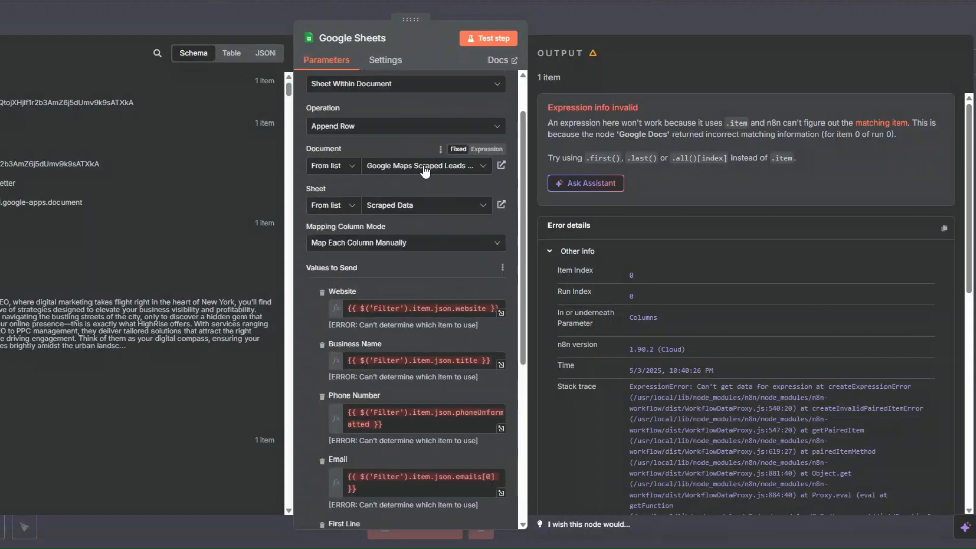
scroll(425, 172, up, 2)
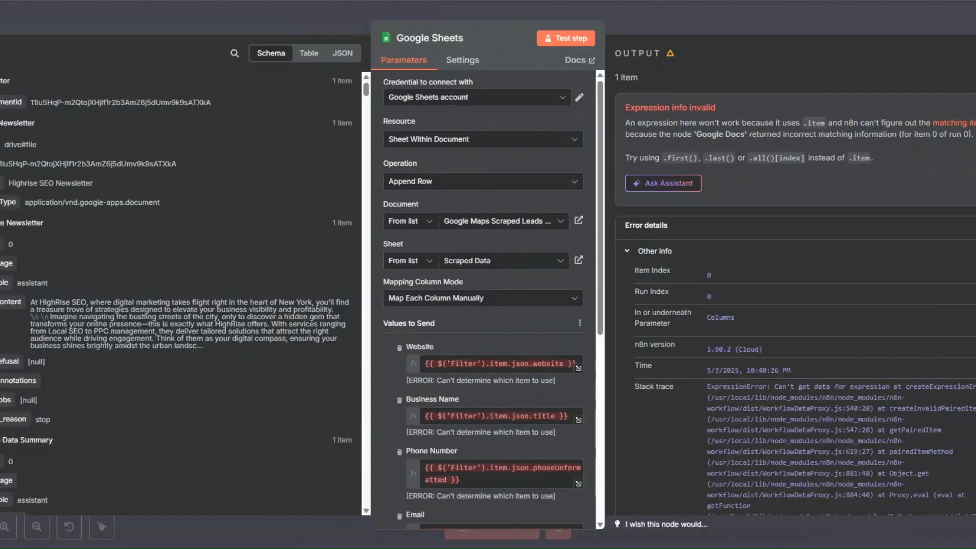
key(Escape)
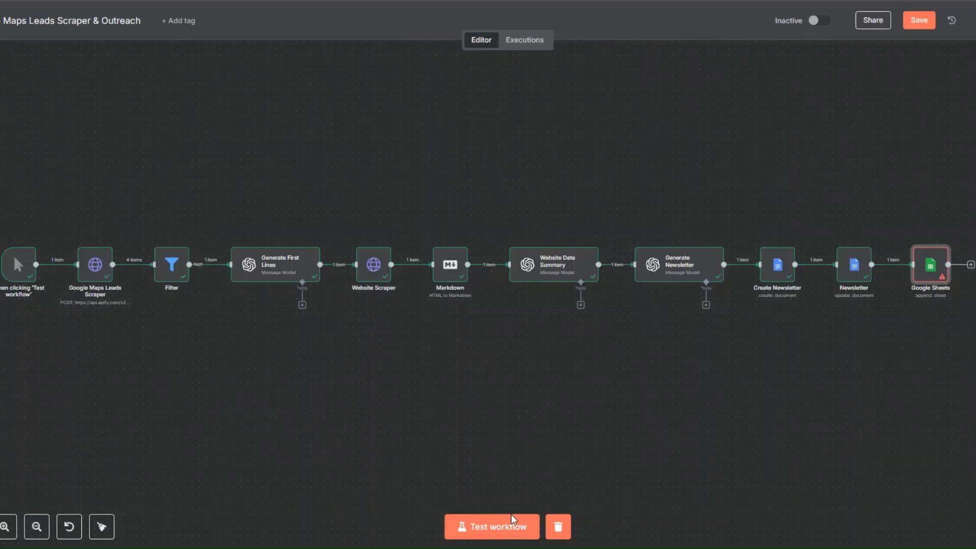
click(507, 529)
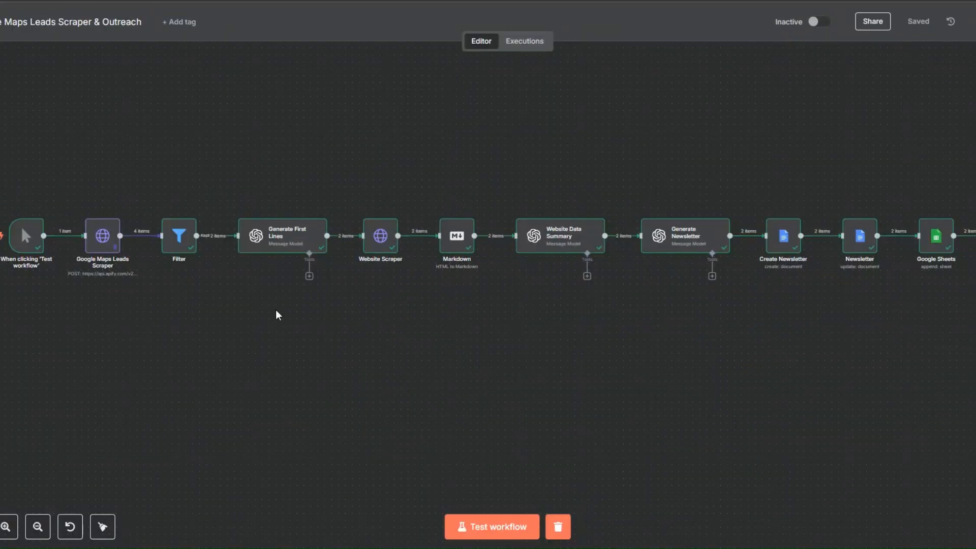
Examine the Google Maps Leads Scraper node's JSON request body and its scraped output table.
right_click(109, 253)
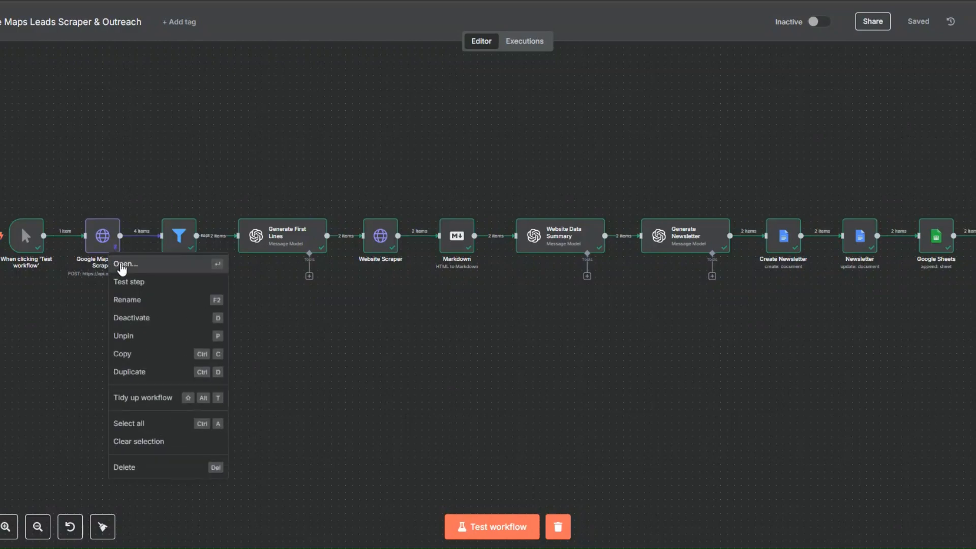
click(123, 265)
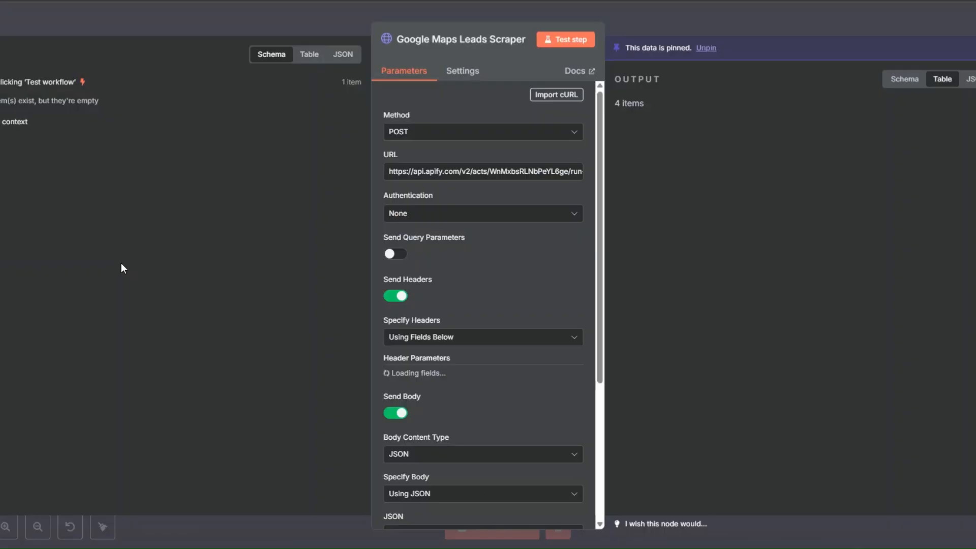
scroll(510, 293, down, 10)
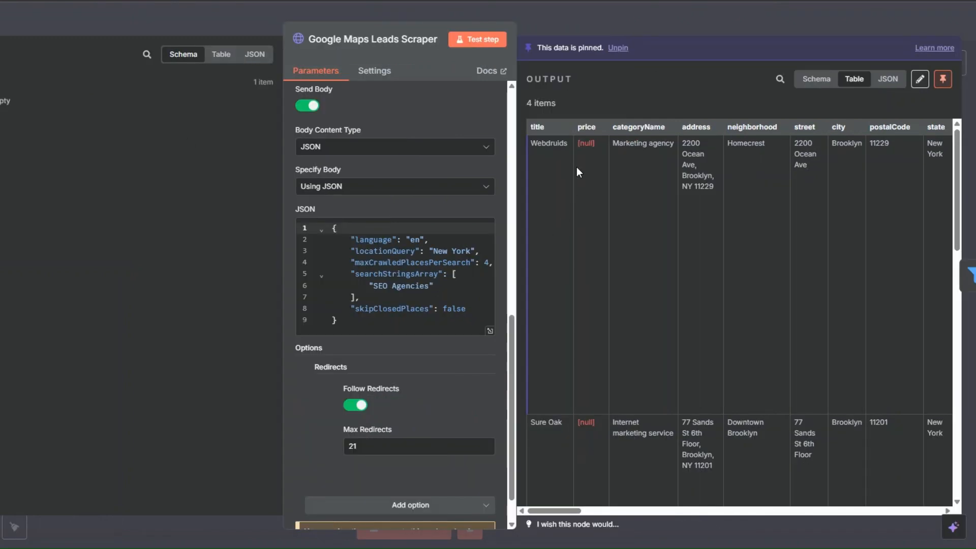
scroll(575, 188, down, 5)
scroll(578, 198, up, 2)
scroll(578, 198, down, 3)
scroll(577, 198, up, 10)
key(Escape)
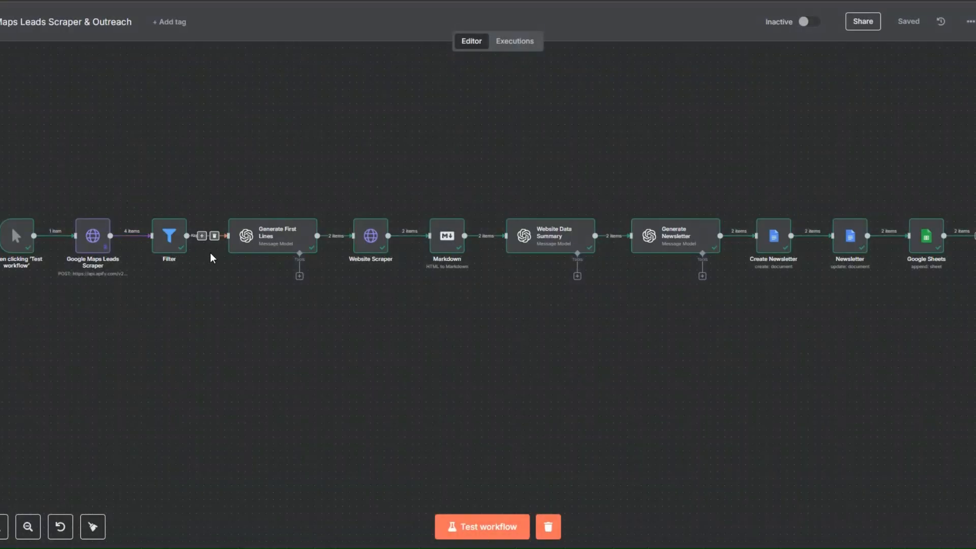
Review the Filter node's email condition and its kept items, and return to the canvas.
right_click(175, 249)
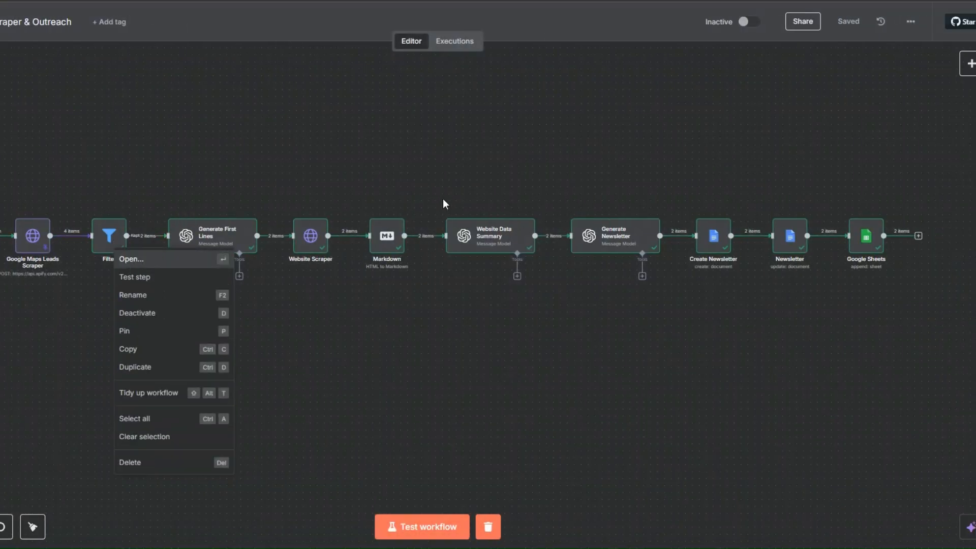
key(Return)
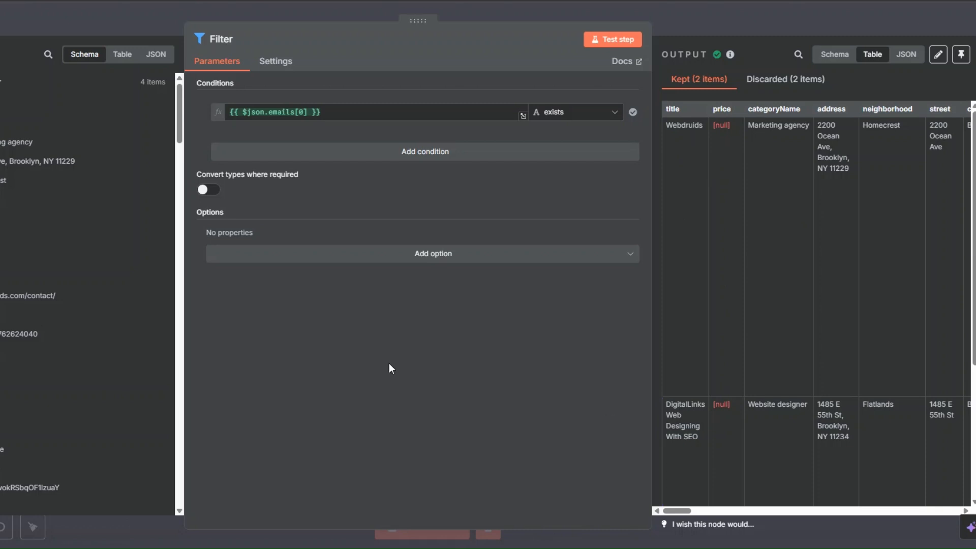
key(Escape)
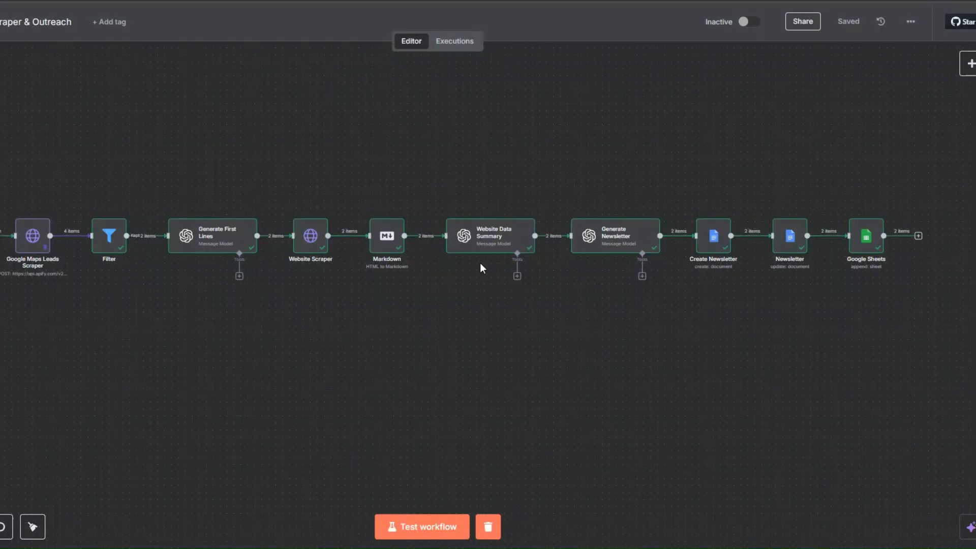
Examine the first lines produced by the Generate First Lines node alongside its input data, and return to the canvas.
right_click(224, 241)
click(227, 250)
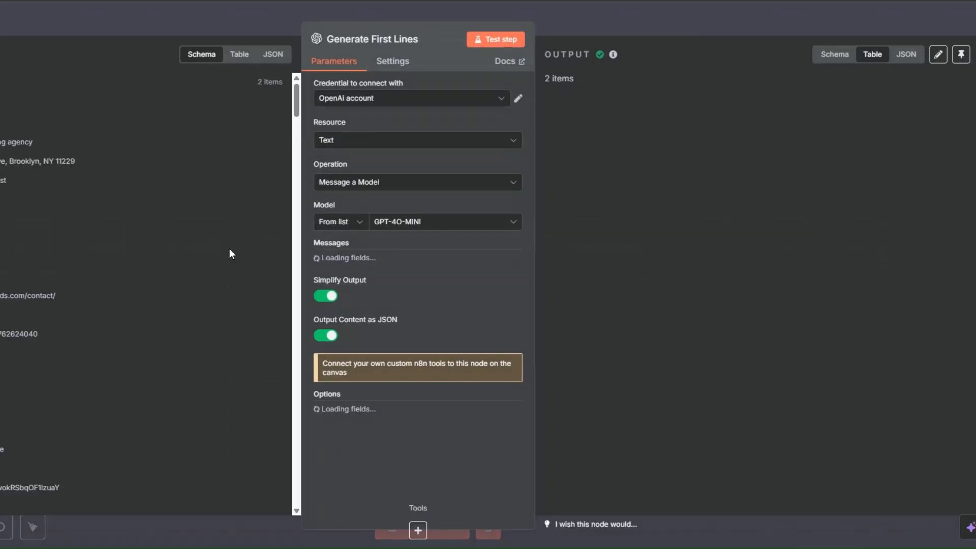
drag(670, 224, 733, 243)
click(721, 232)
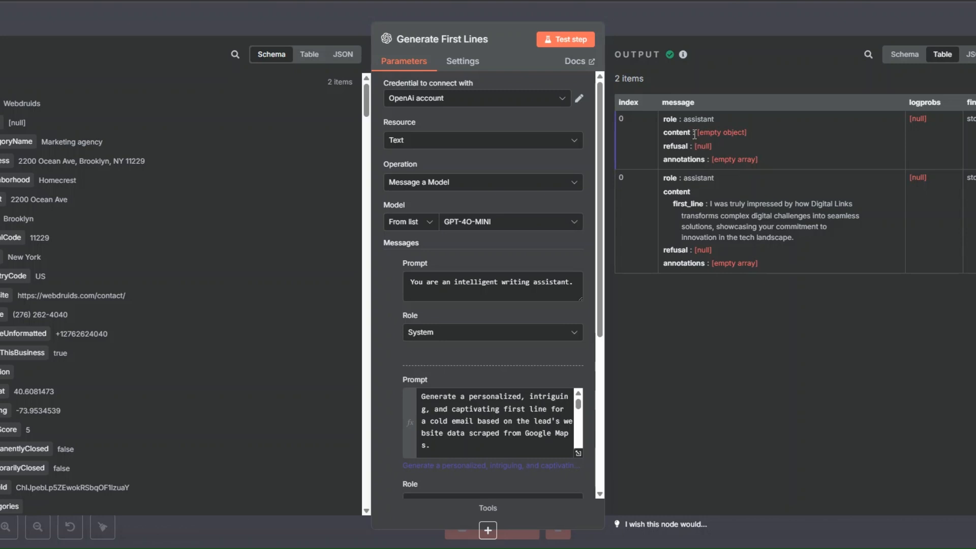
scroll(135, 208, down, 2)
drag(20, 178, 133, 176)
click(127, 176)
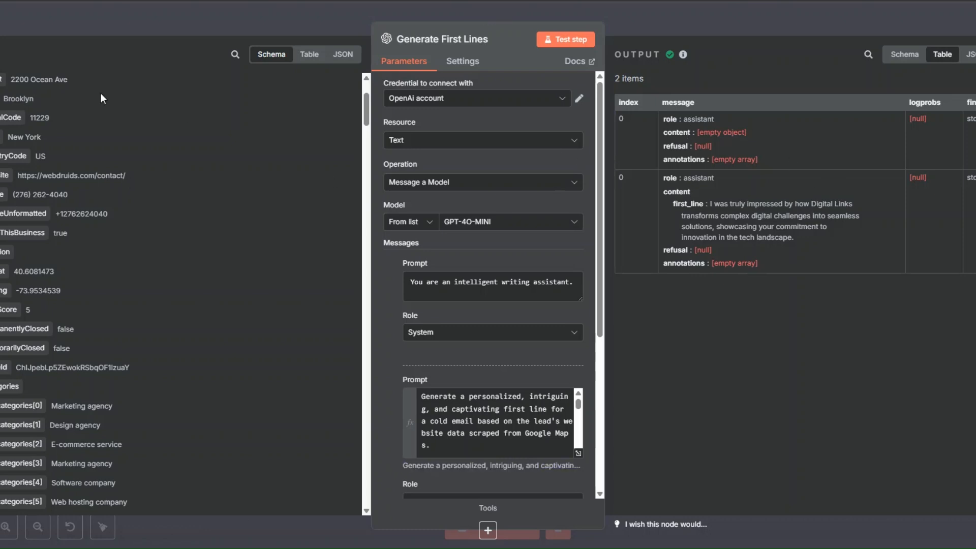
key(Escape)
right_click(251, 241)
key(Return)
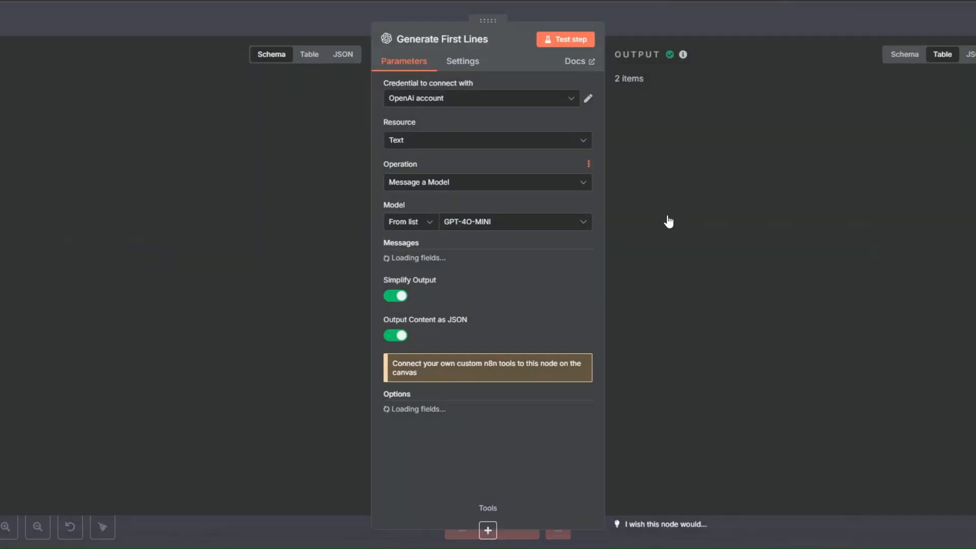
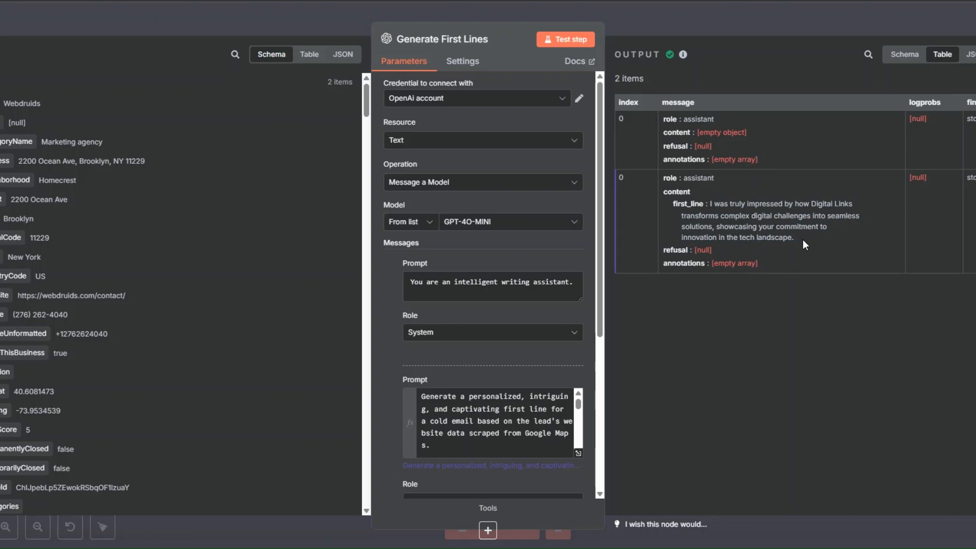
key(Escape)
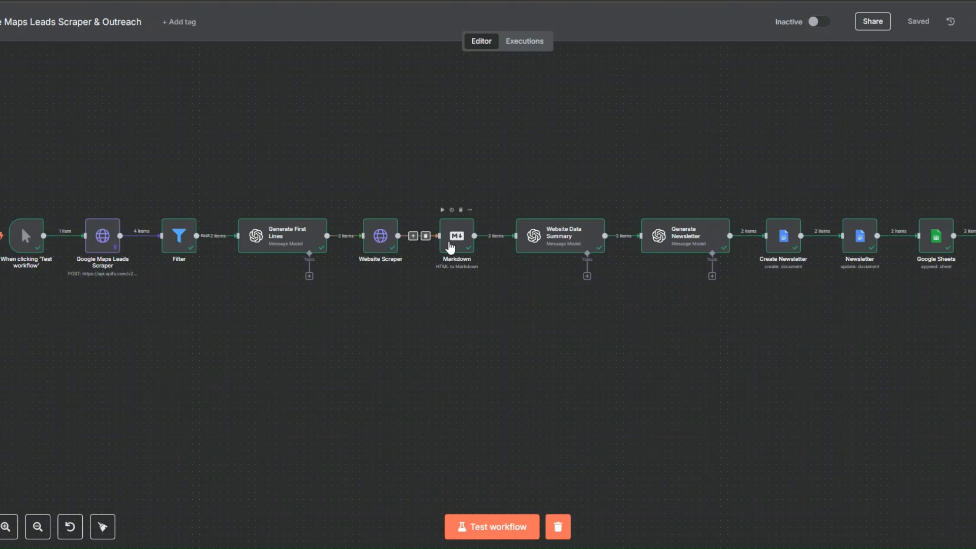
right_click(451, 247)
click(382, 246)
right_click(383, 246)
click(335, 300)
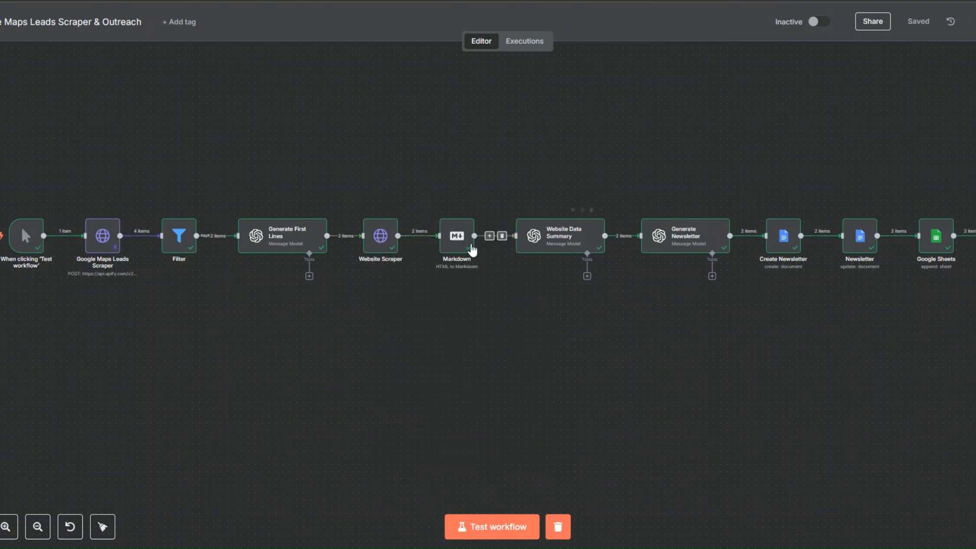
Read through the website summary and future article topics in the Website Data Summary node's output.
right_click(460, 249)
key(Return)
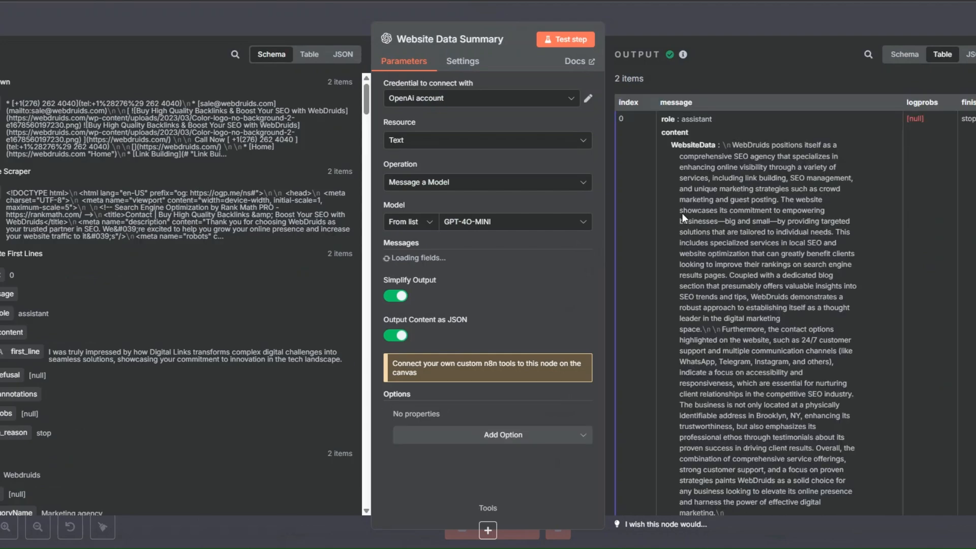
scroll(717, 210, down, 10)
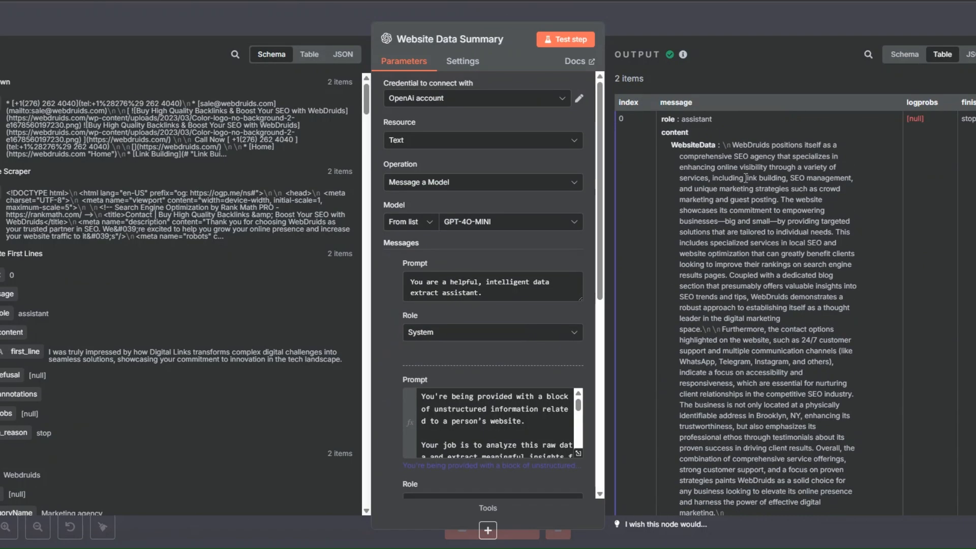
scroll(743, 222, up, 6)
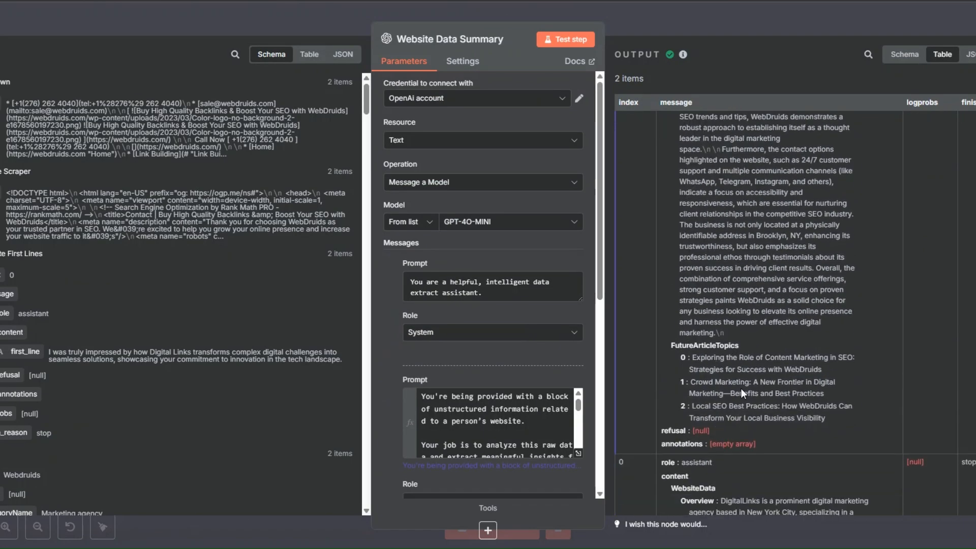
scroll(730, 386, up, 4)
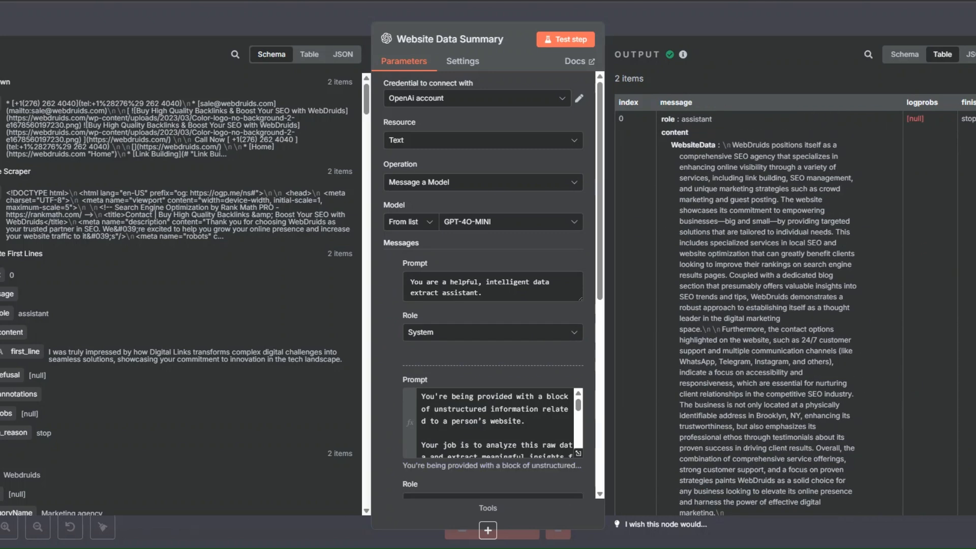
key(Escape)
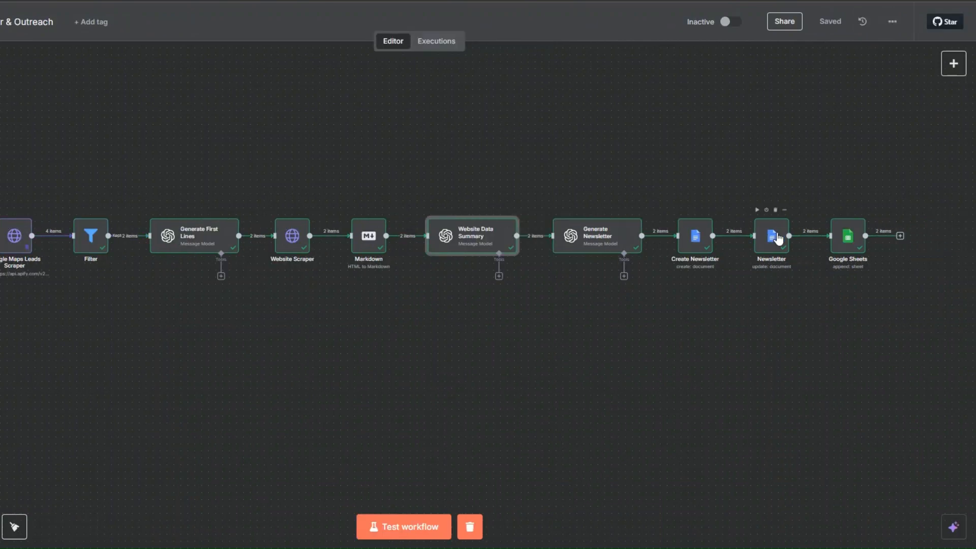
Examine the Google Sheets node's column mappings, its input data and the full width of its output table.
right_click(936, 245)
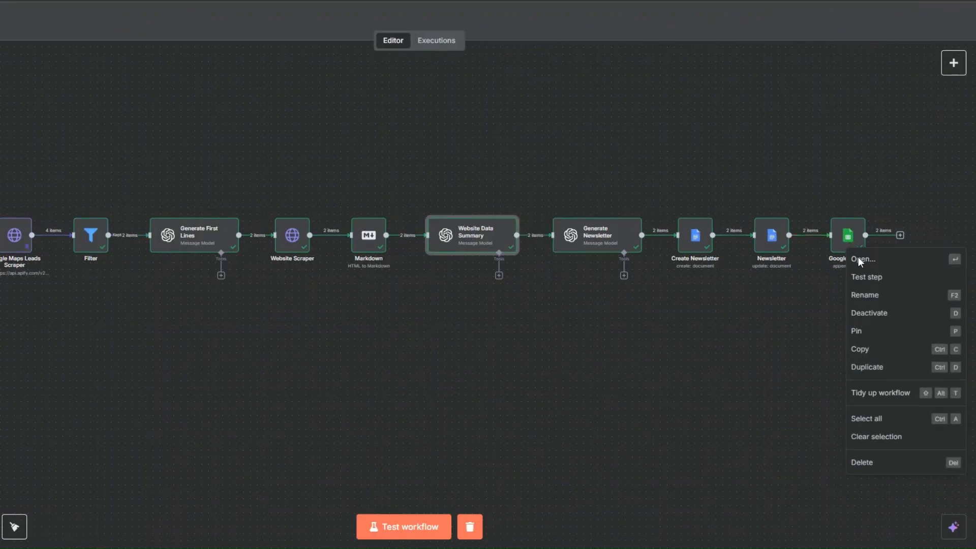
click(859, 259)
scroll(397, 176, down, 5)
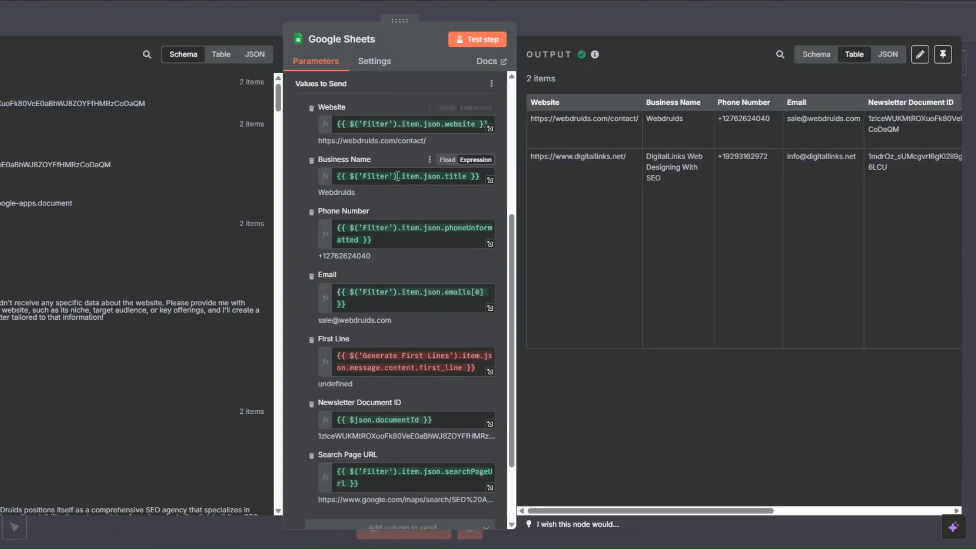
scroll(386, 237, up, 1)
scroll(422, 249, down, 3)
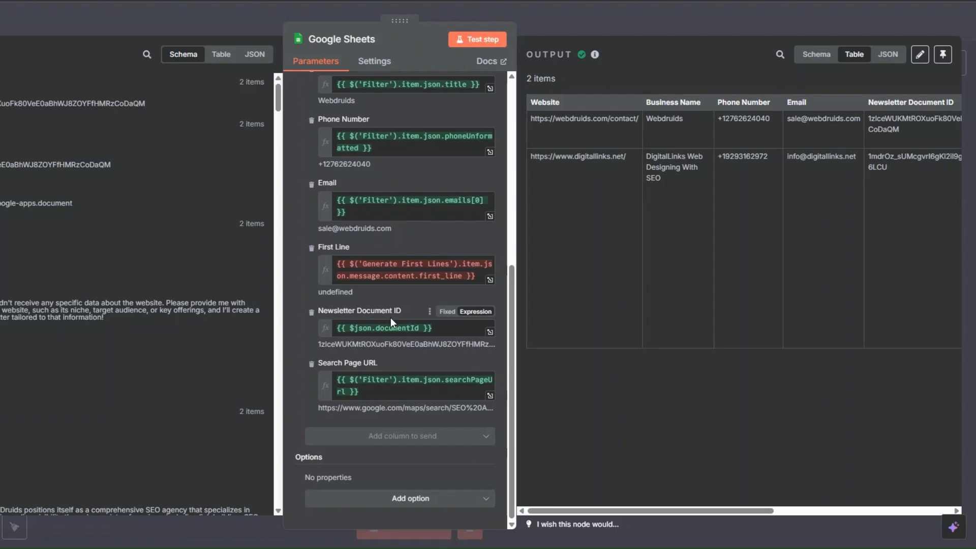
click(381, 400)
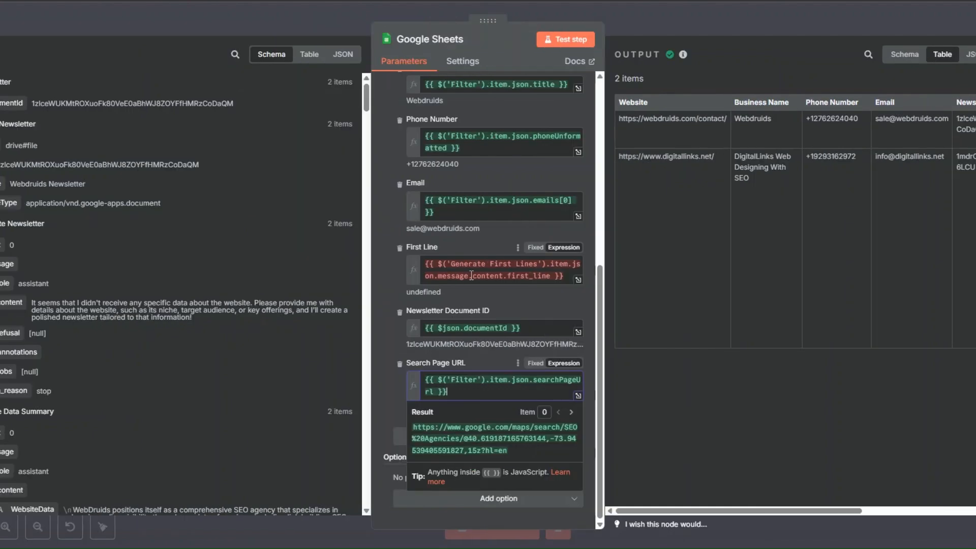
scroll(95, 227, down, 6)
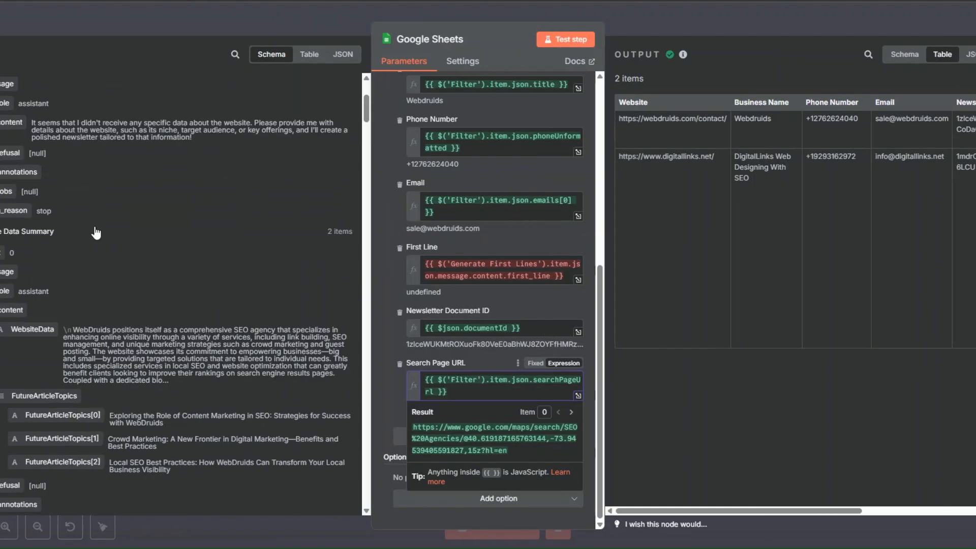
scroll(103, 210, up, 3)
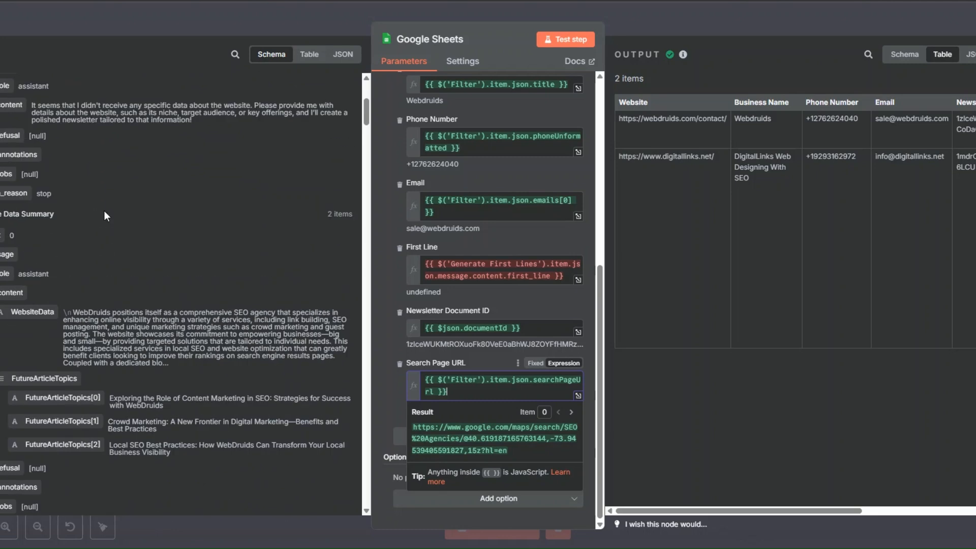
scroll(103, 210, down, 5)
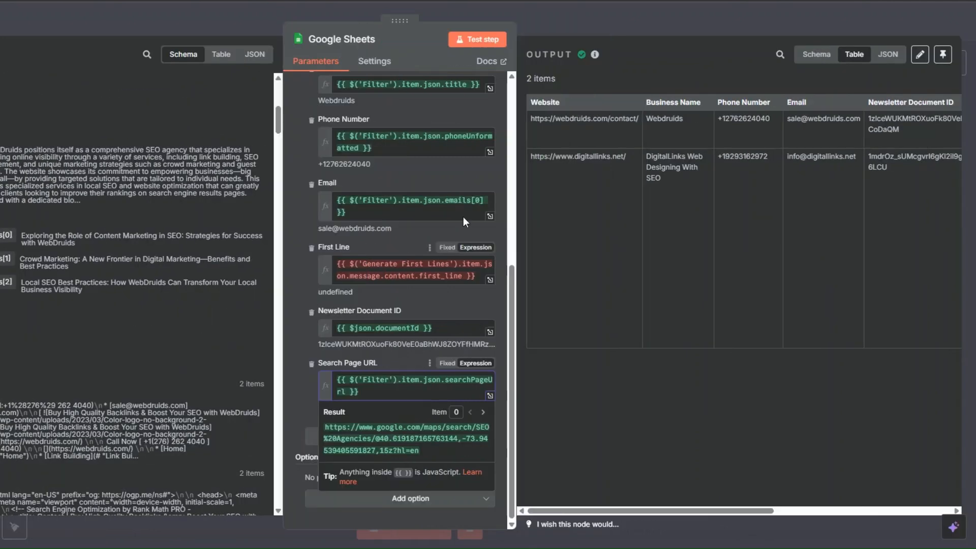
drag(622, 511, 801, 507)
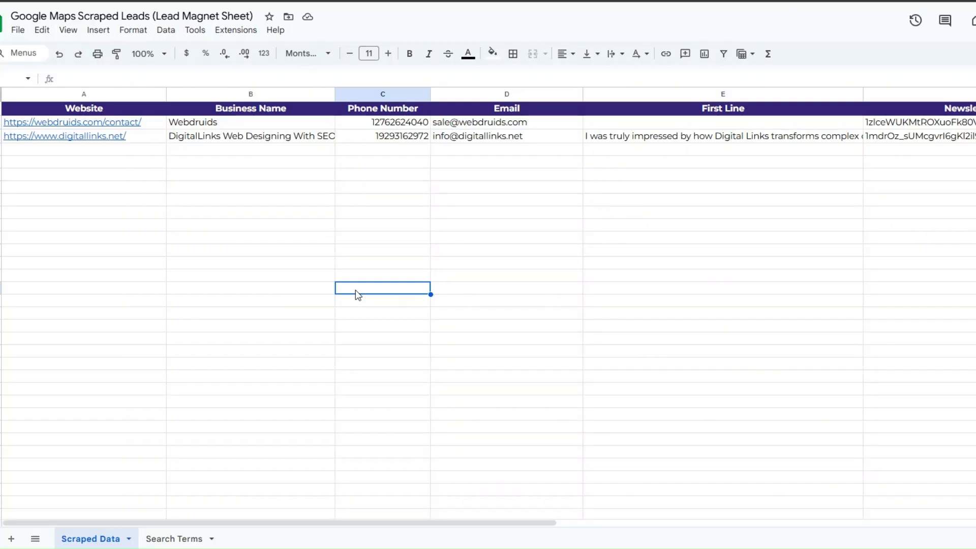
Check the rows in the Scraped Data sheet column by column, from Website through Search Page URL.
click(61, 173)
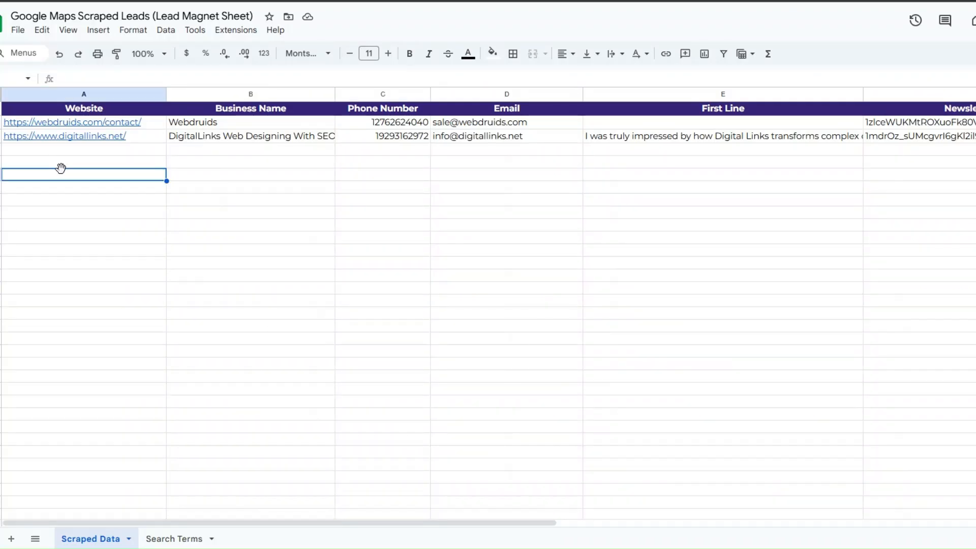
click(252, 187)
click(406, 189)
click(503, 192)
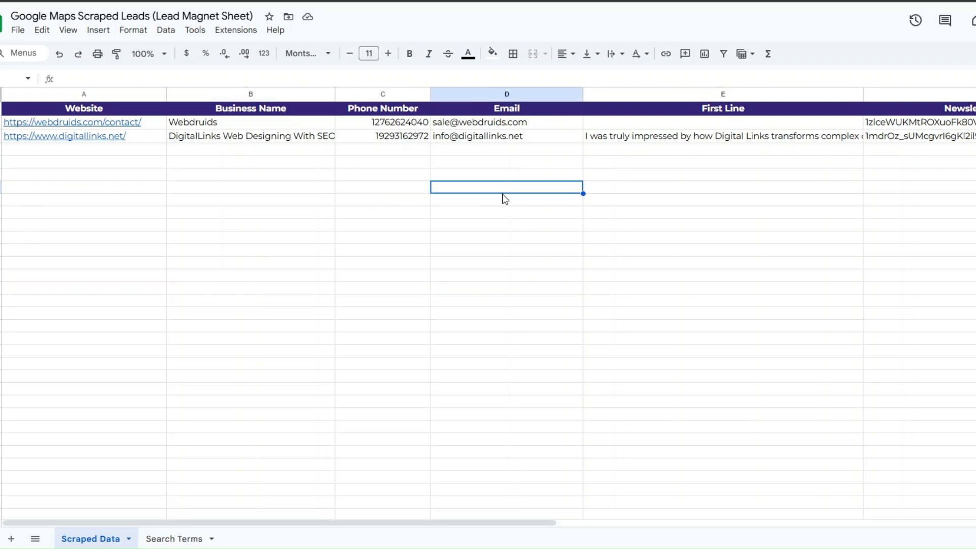
click(698, 179)
click(887, 184)
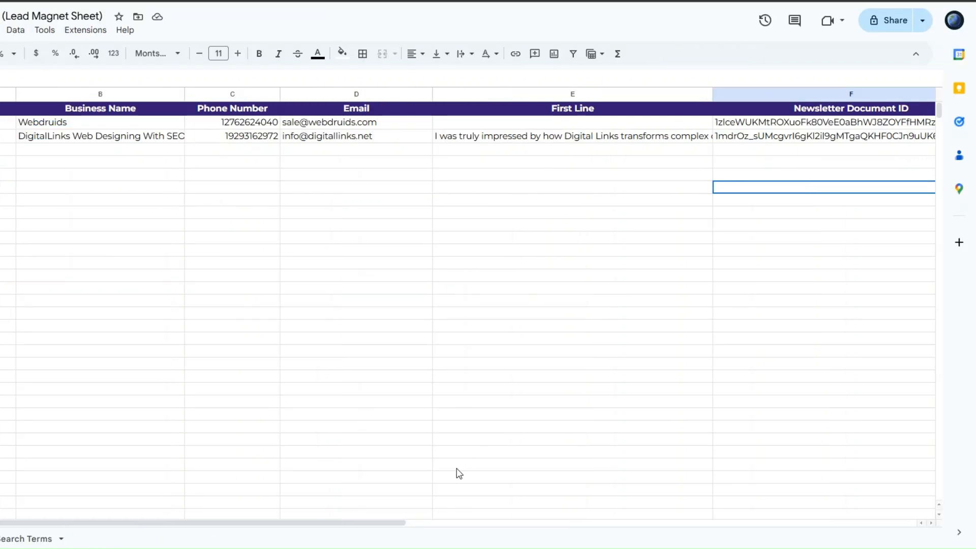
drag(366, 523, 589, 524)
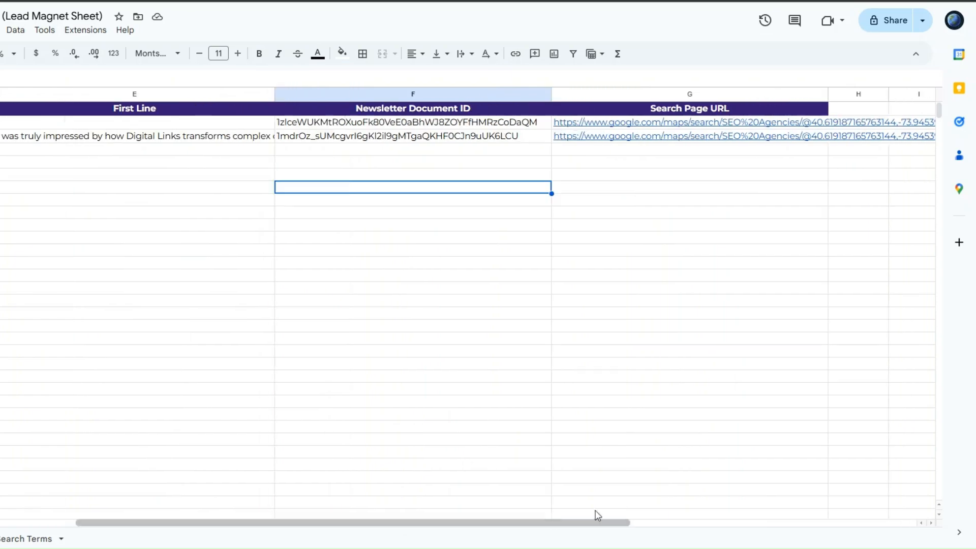
click(712, 201)
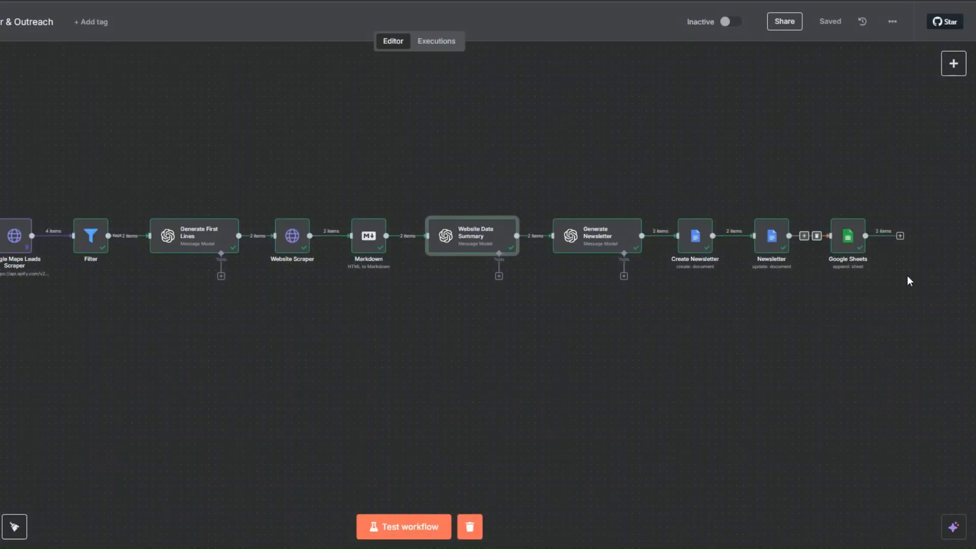
Rename the workflow's Google Sheets node as Leads Data.
right_click(844, 249)
click(863, 301)
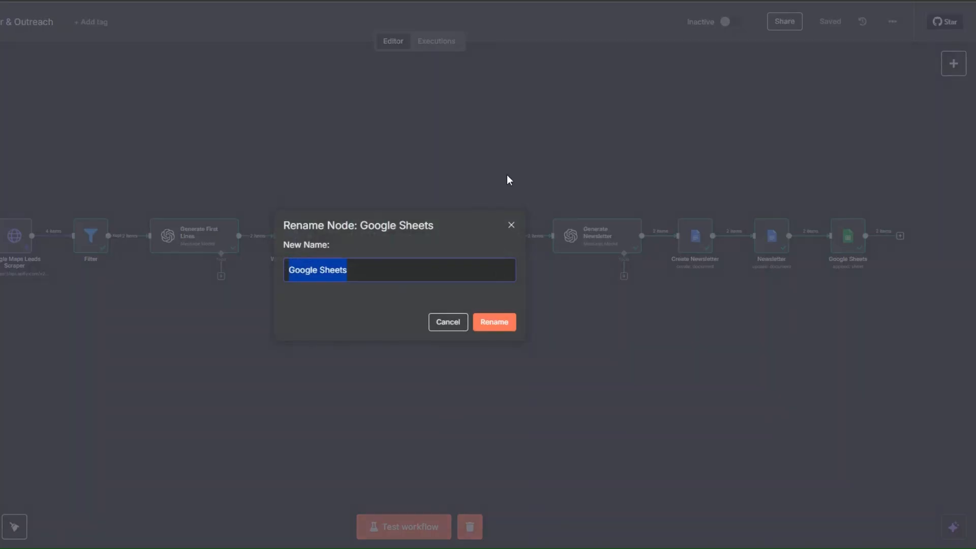
text(Leads Data)
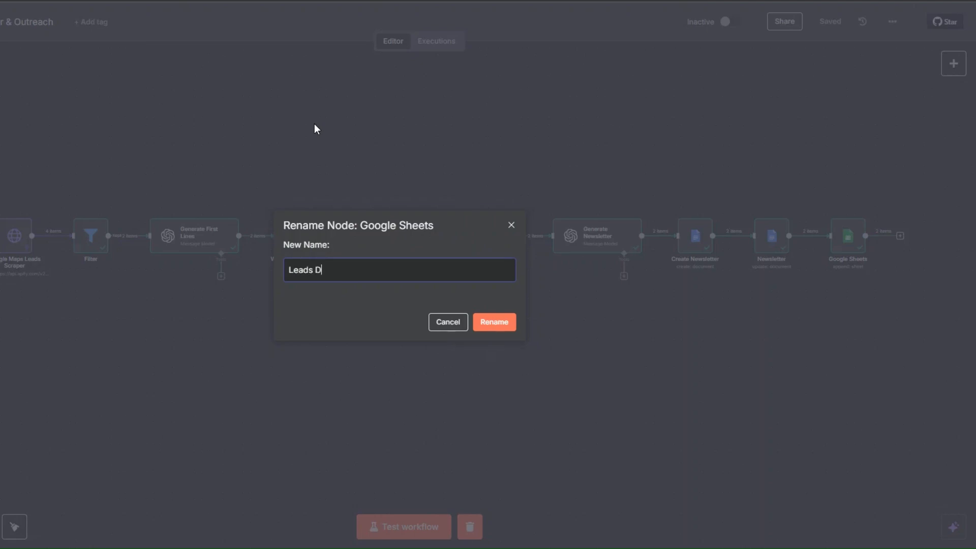
click(501, 322)
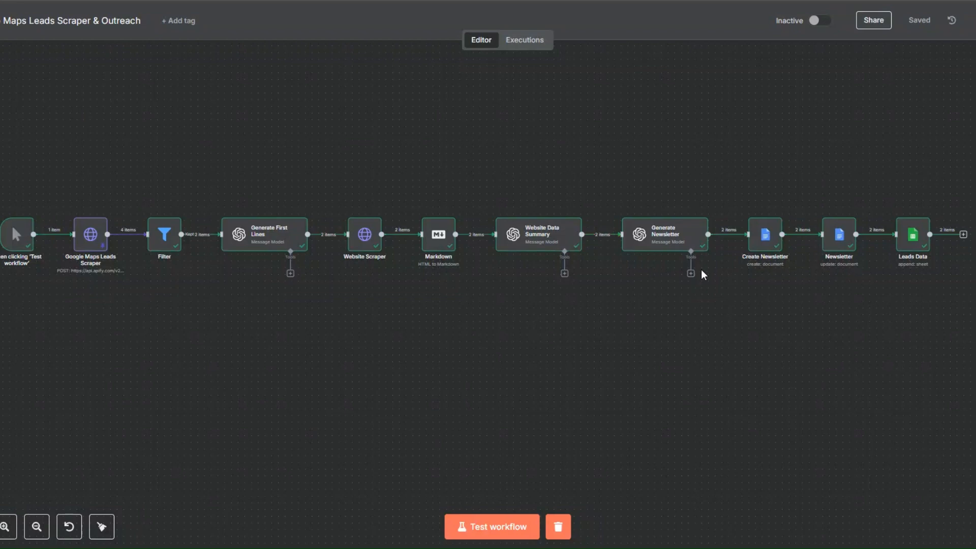
Add a Lemlist node with the Create a lead action after the Leads Data node.
scroll(700, 275, right, 2)
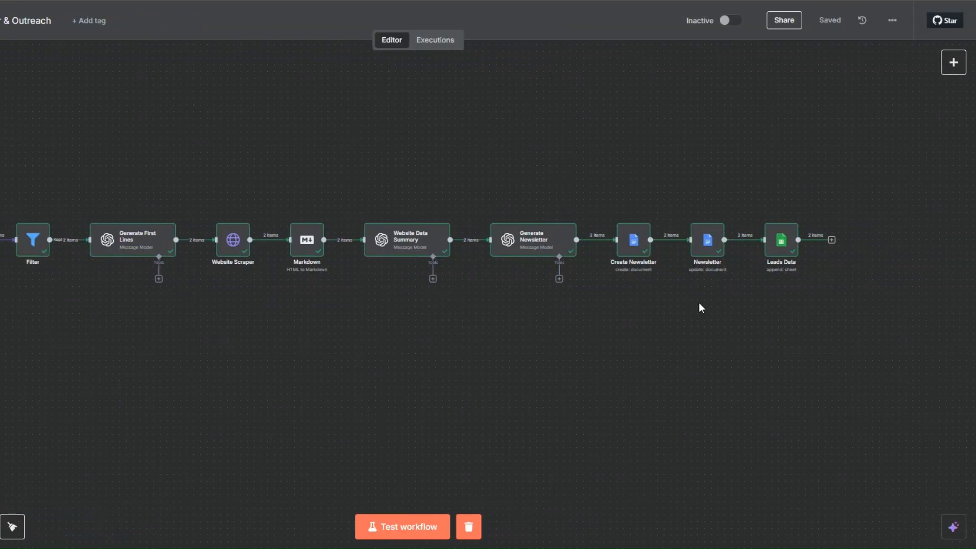
click(922, 241)
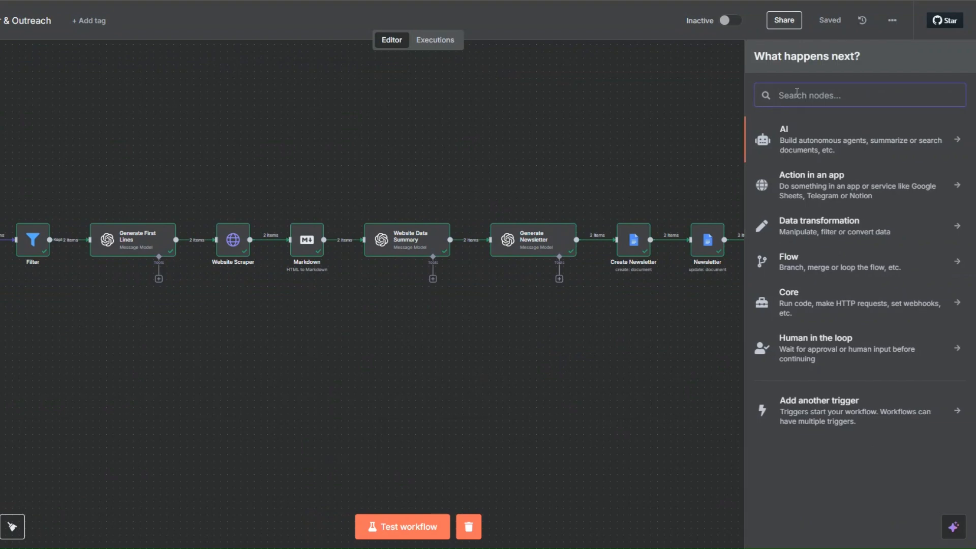
text(leml)
click(794, 132)
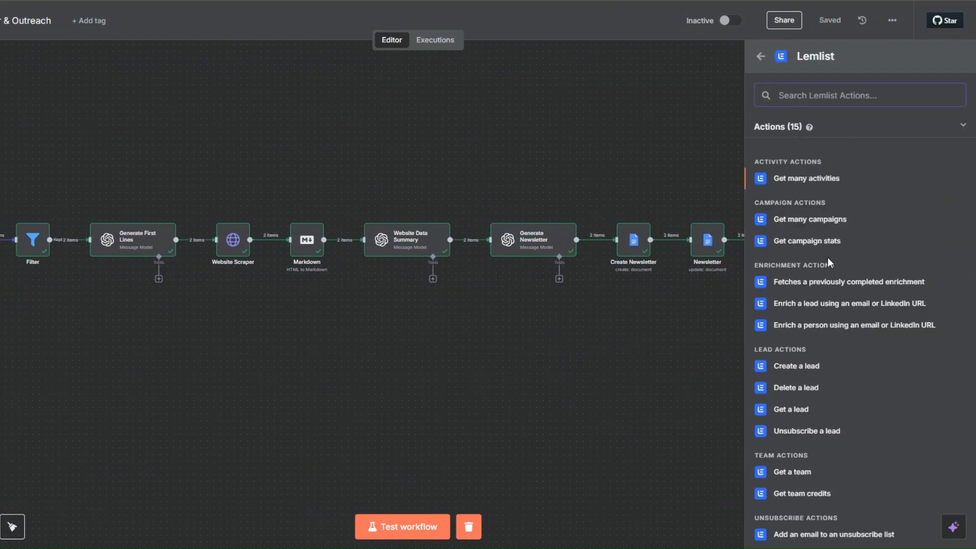
click(805, 368)
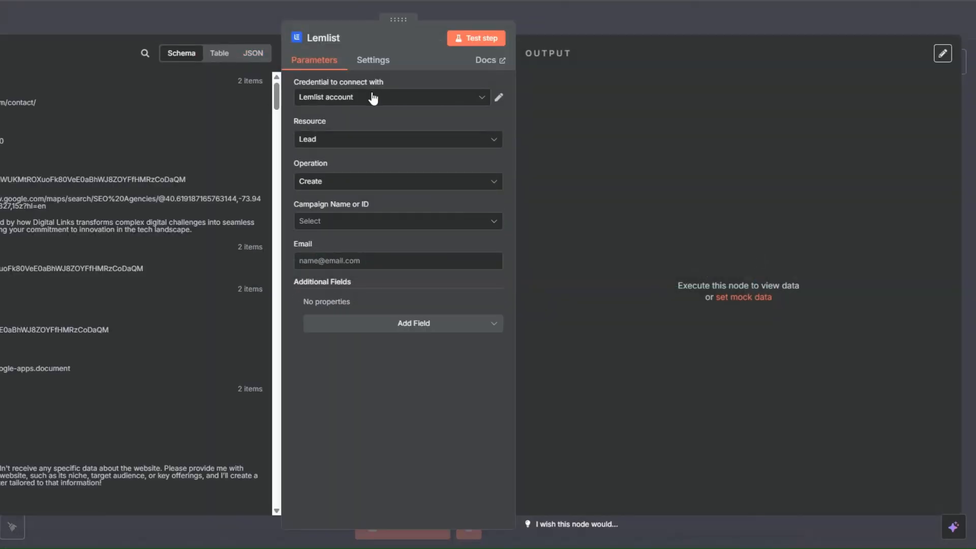
click(480, 101)
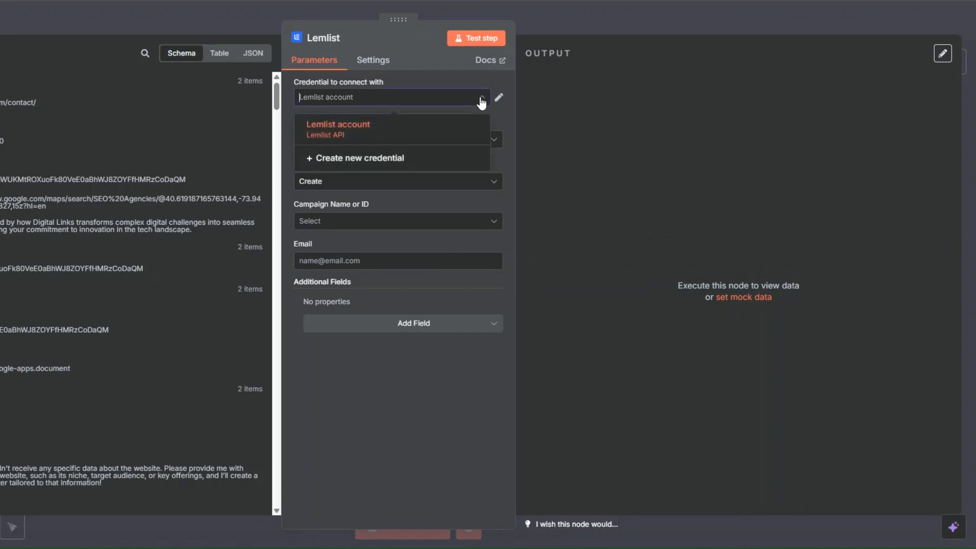
click(354, 162)
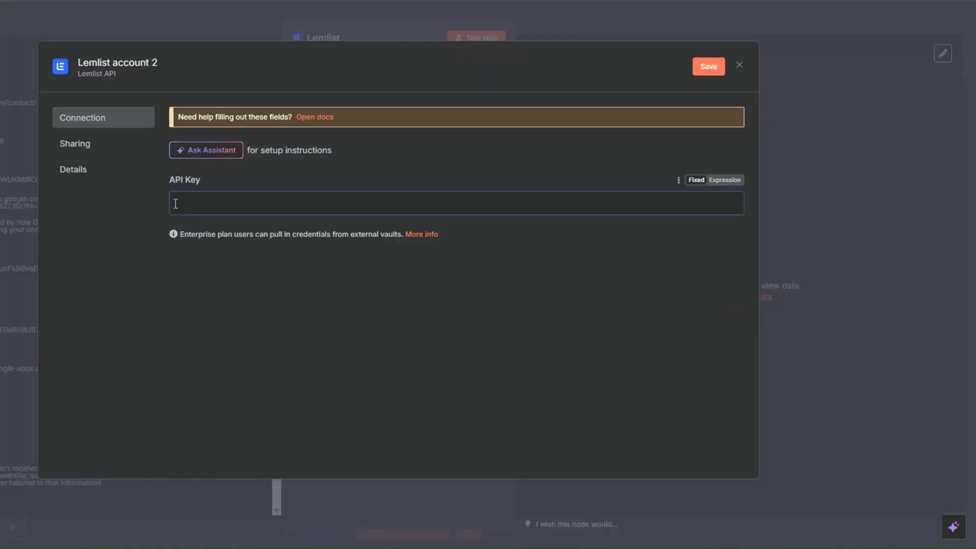
click(740, 69)
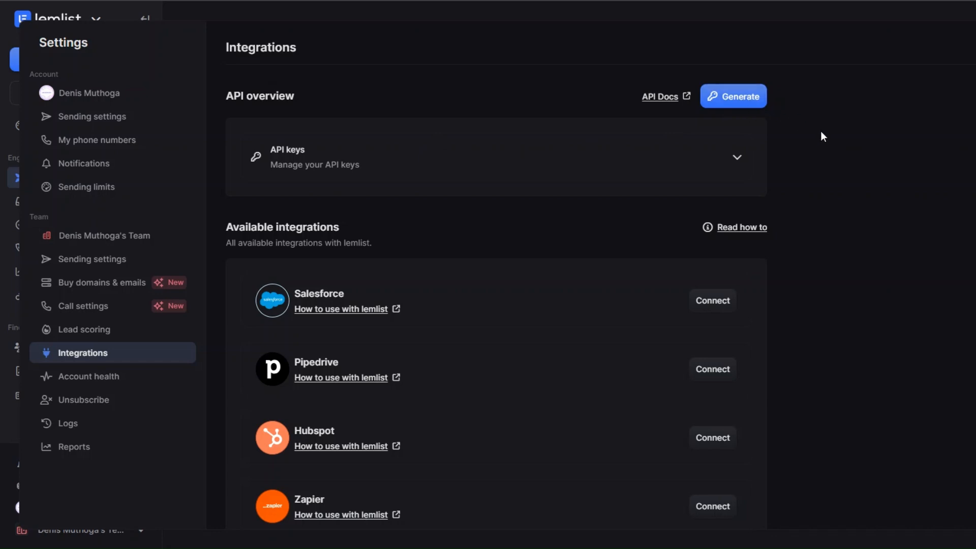
click(739, 102)
click(461, 284)
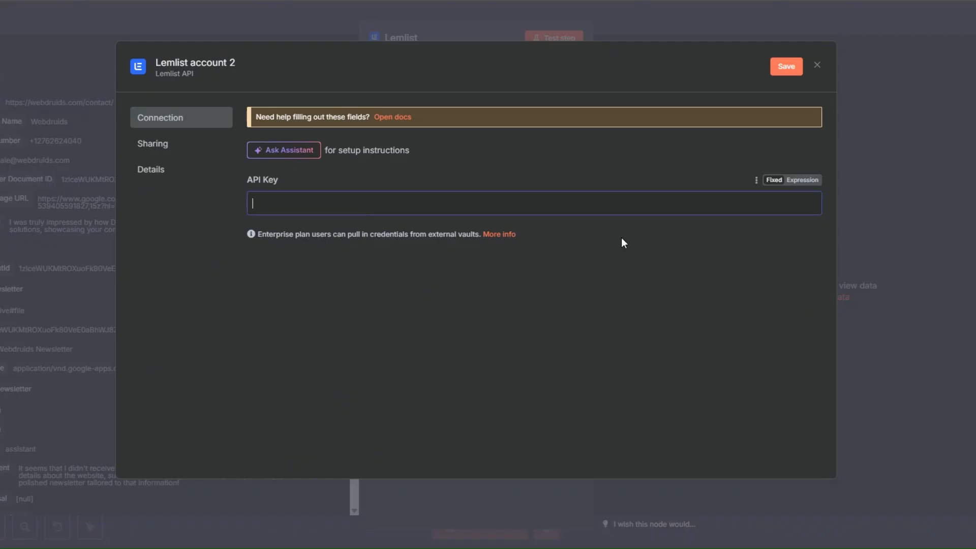
click(654, 230)
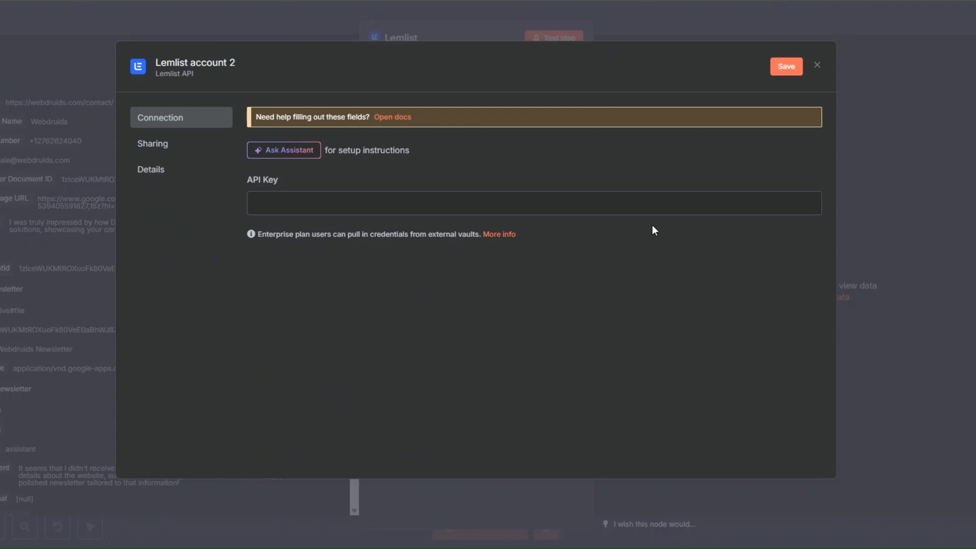
click(818, 66)
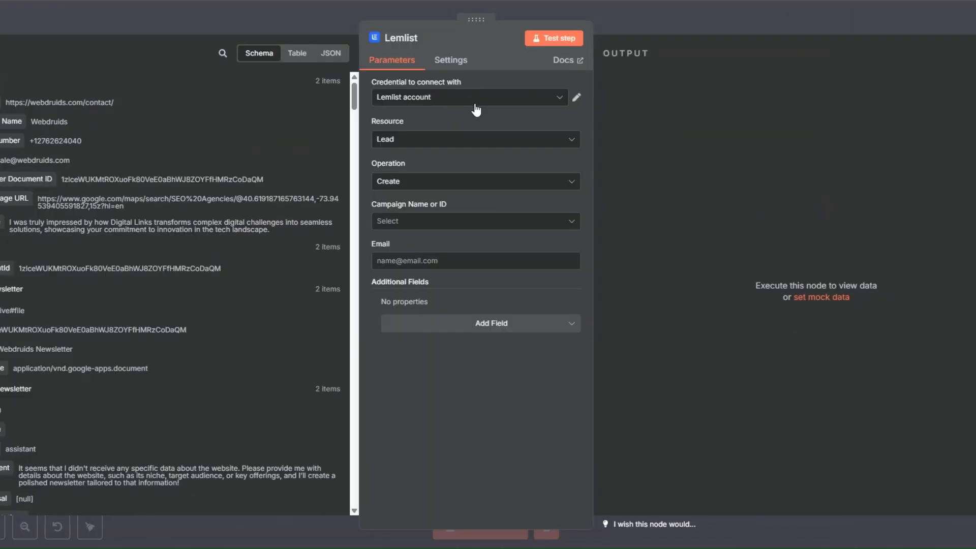
With the existing Lemlist account credential, choose the campaign bearing the account owner's name and map Email to the Leads Data Email value.
click(453, 102)
click(430, 219)
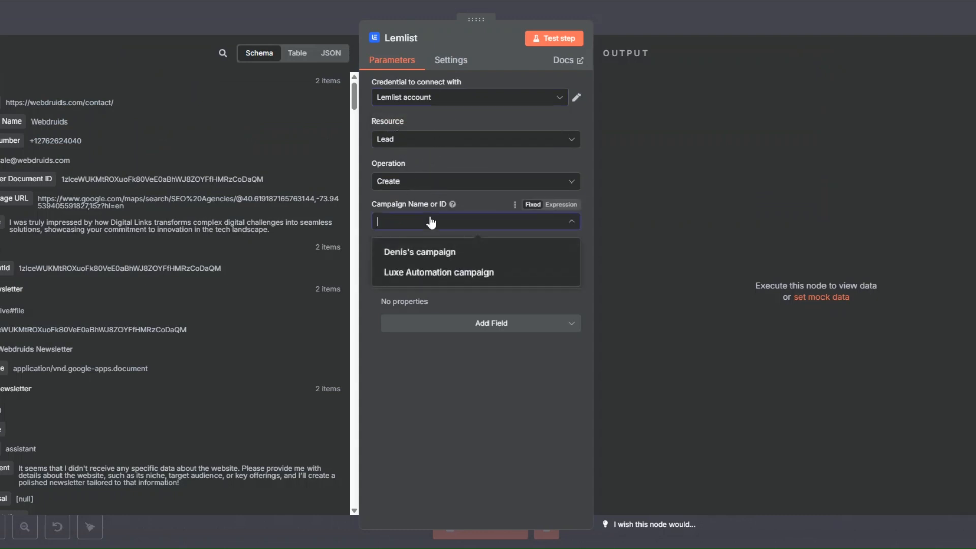
click(422, 253)
click(434, 262)
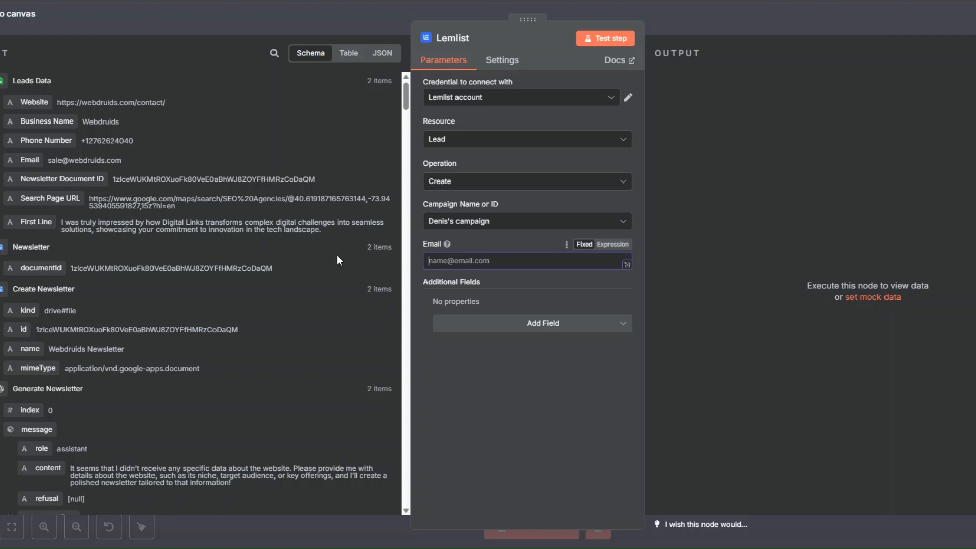
drag(30, 160, 459, 262)
Add Company Name and Icebreaker fields to the lead, mapped to the Business Name and First Line values from Leads Data.
click(492, 338)
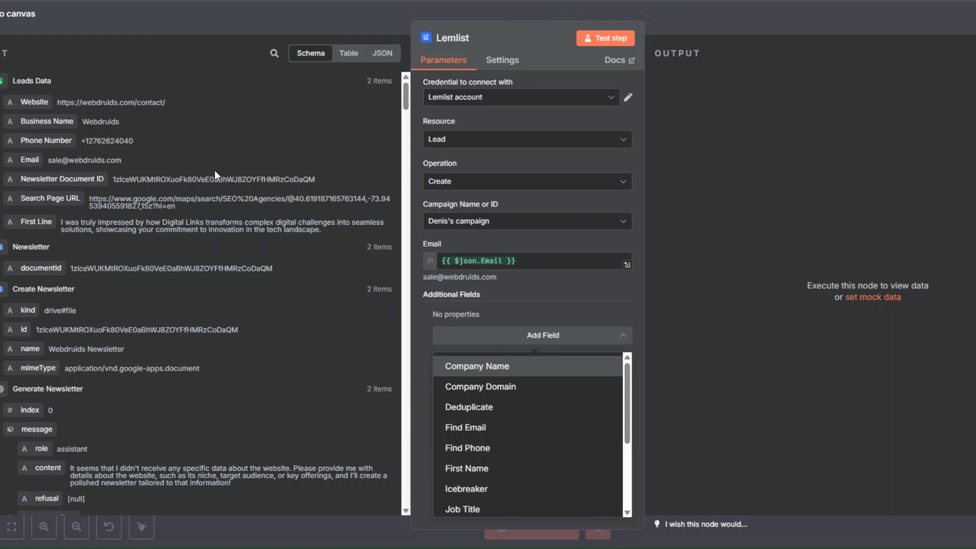
click(492, 375)
drag(59, 124, 482, 336)
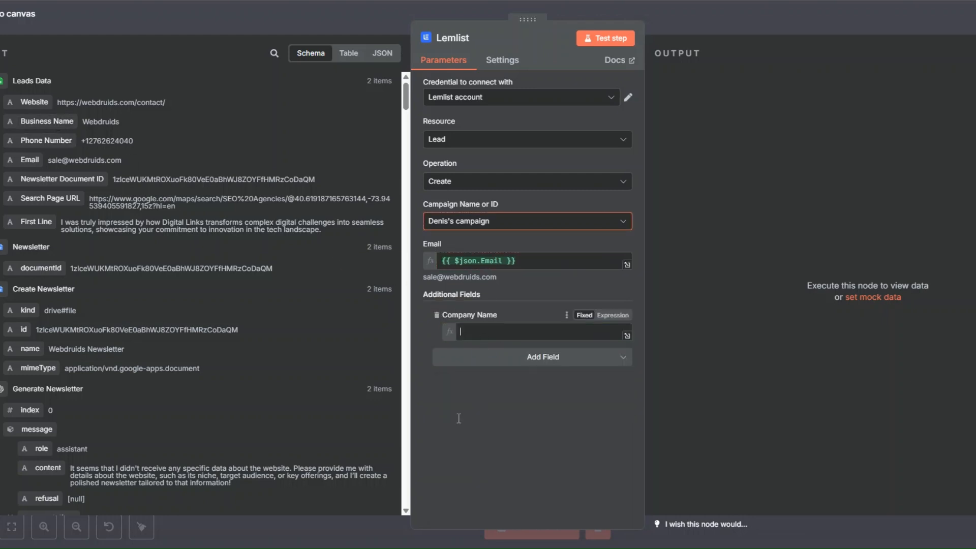
click(525, 369)
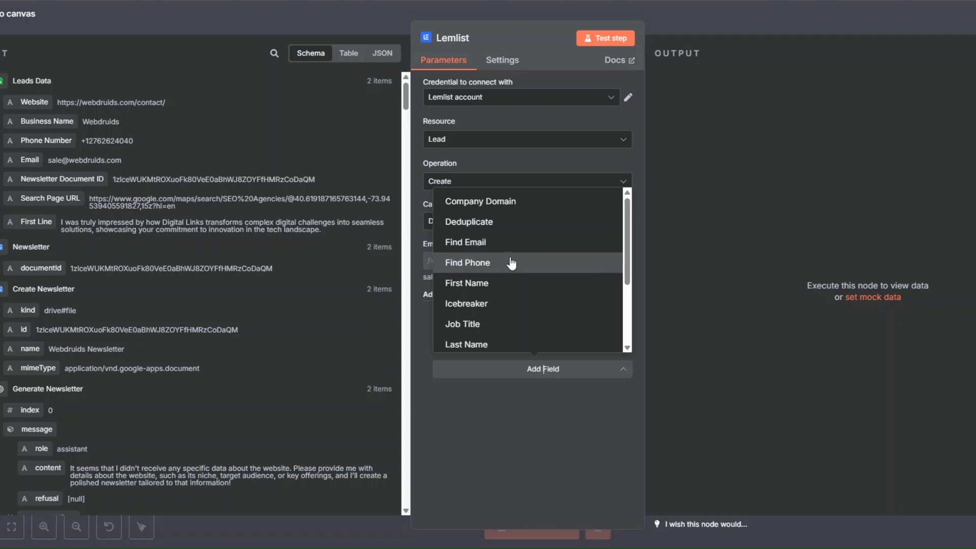
click(508, 303)
drag(38, 223, 479, 387)
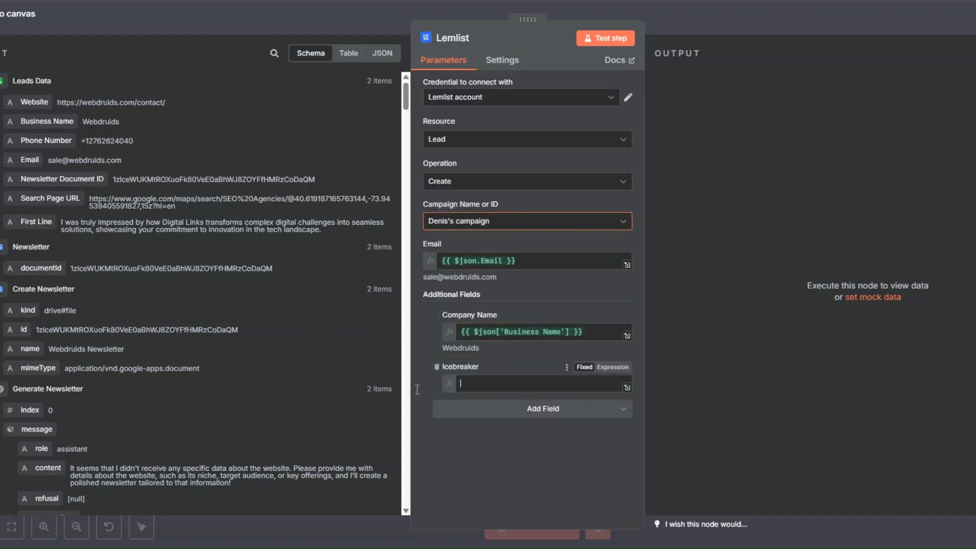
Add Company Domain and Phone fields to the lead, mapped to the Website and Phone Number values from Leads Data.
click(542, 421)
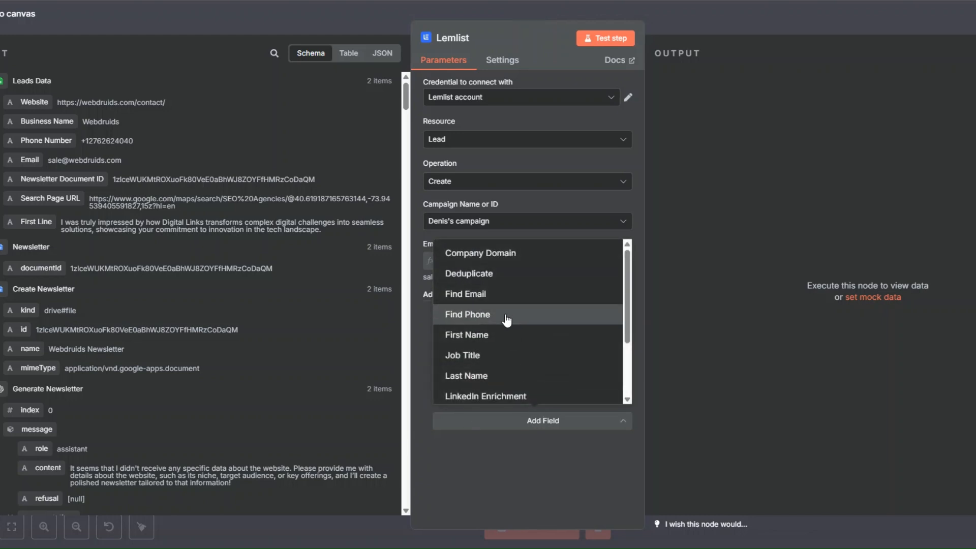
click(497, 252)
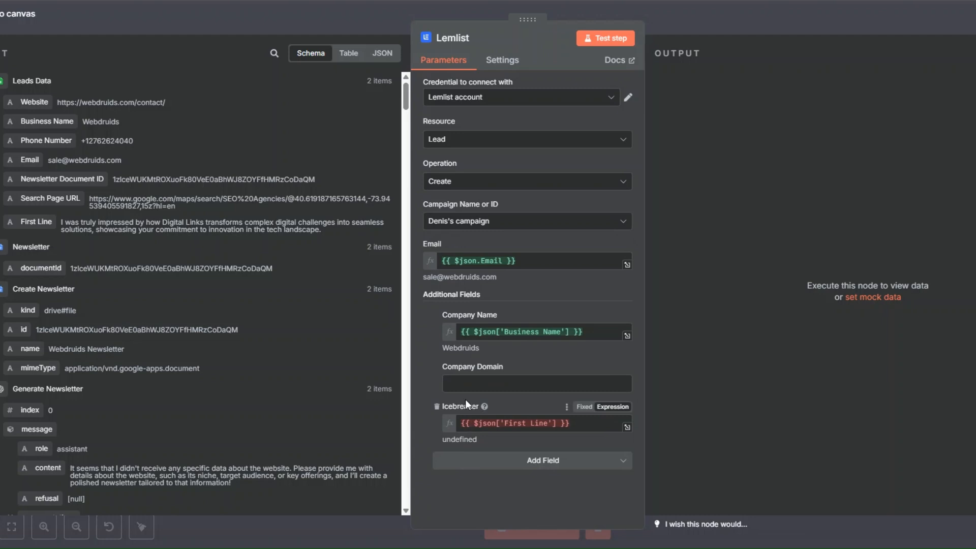
drag(34, 101, 463, 382)
click(529, 473)
scroll(519, 380, down, 2)
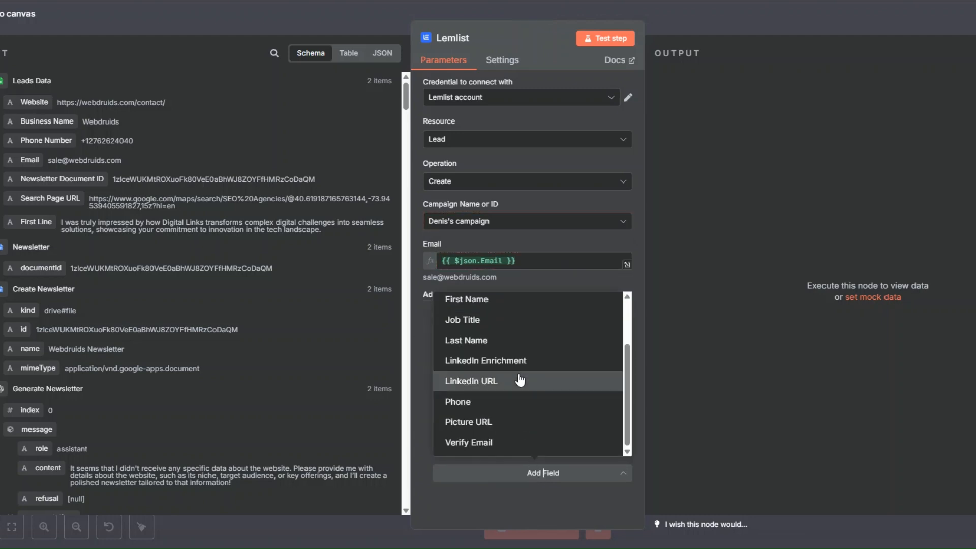
scroll(505, 399, up, 2)
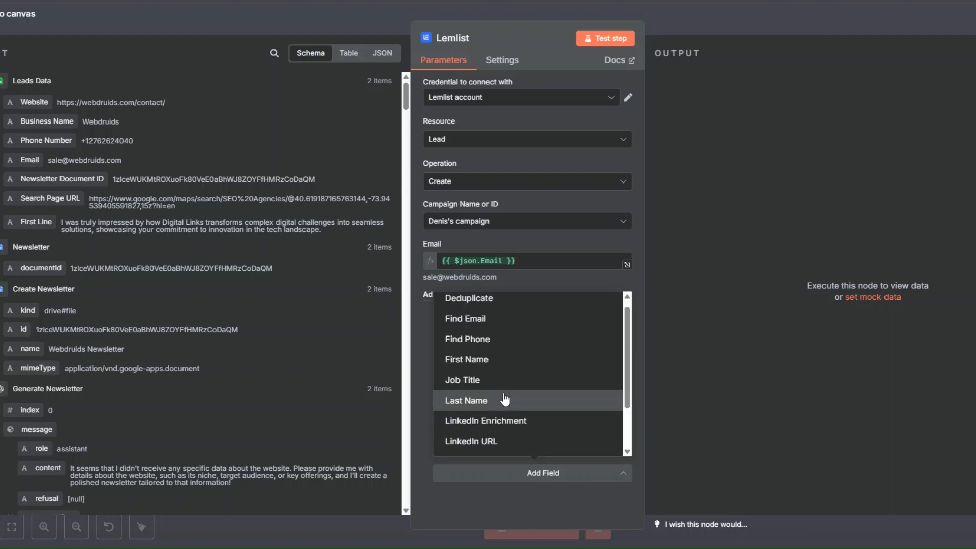
scroll(505, 399, down, 2)
click(501, 402)
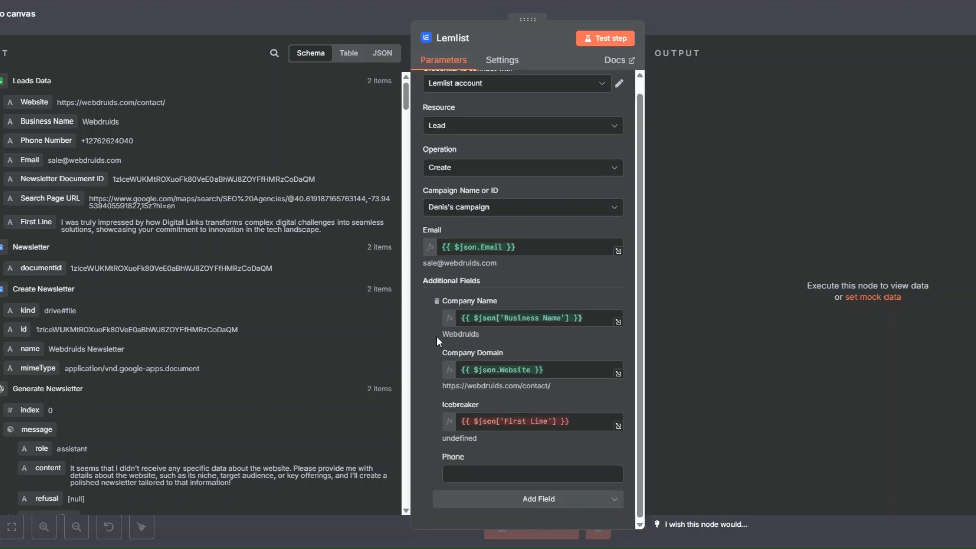
drag(52, 141, 460, 472)
click(423, 371)
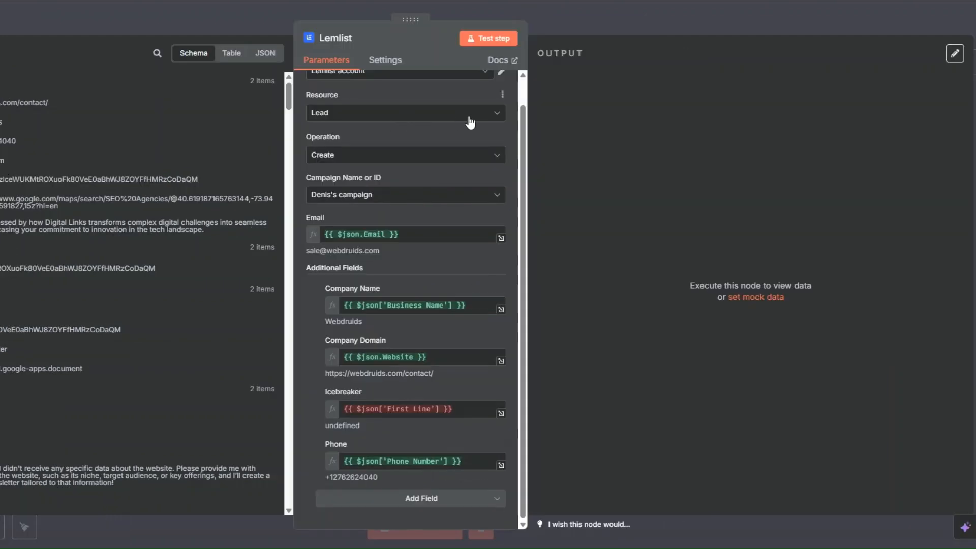
Test the Lemlist node on its own and reposition it at the end of the workflow row, beside Leads Data.
click(485, 40)
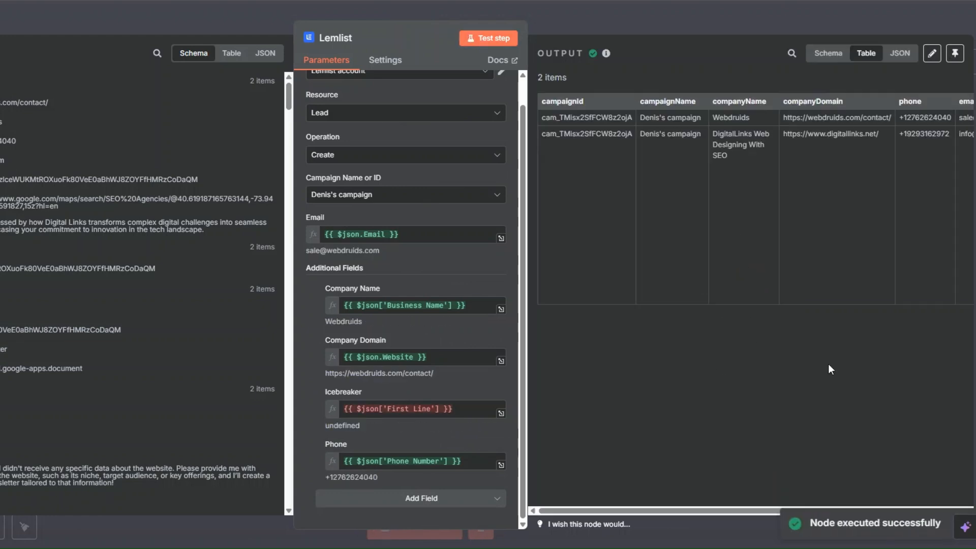
key(Escape)
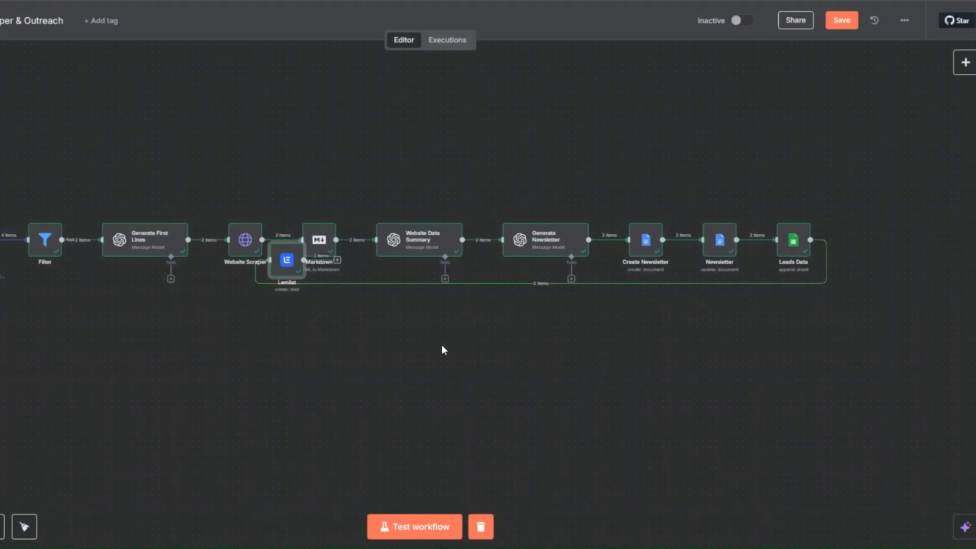
drag(280, 272, 852, 250)
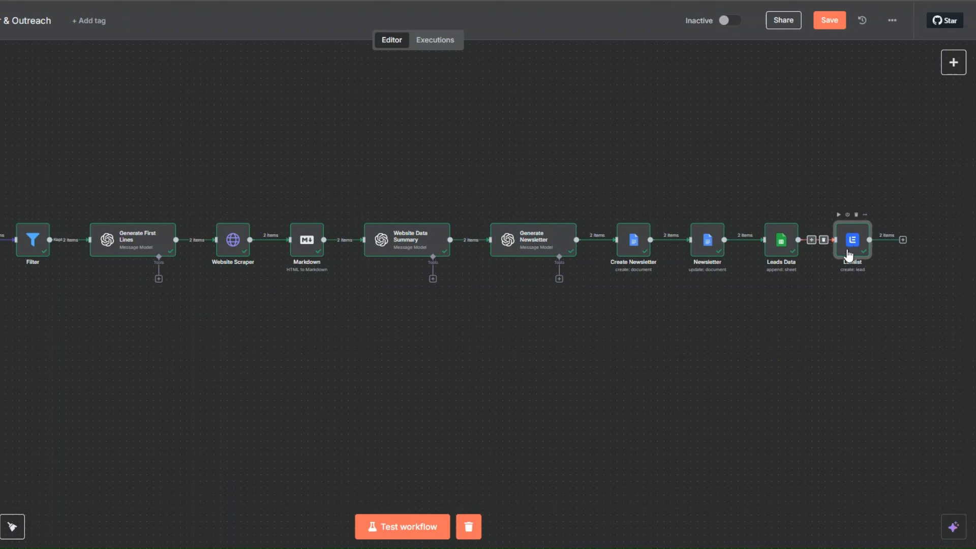
Rename the Lemlist node as Add Leads to Lemlist and save the workflow.
right_click(859, 257)
click(861, 304)
text(Add Leads to Lemlist)
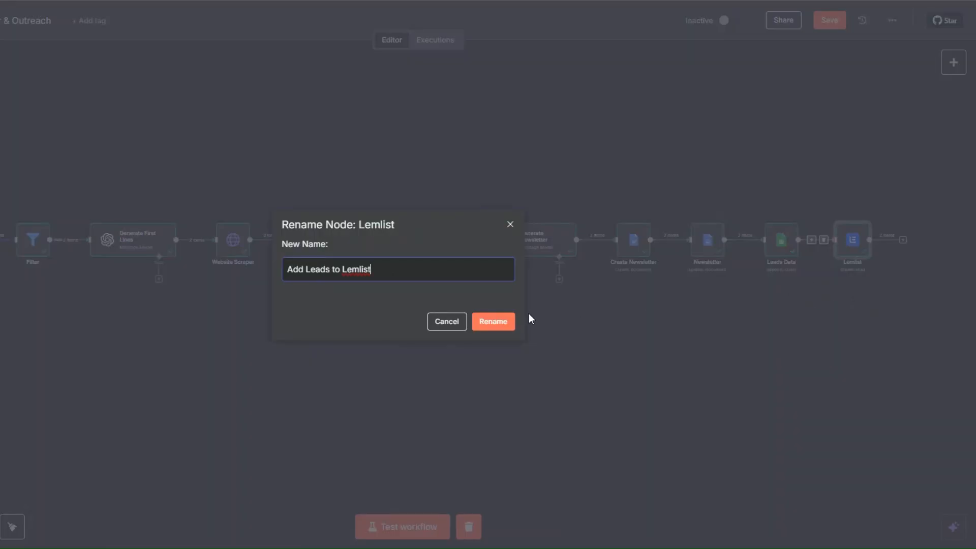
click(494, 321)
click(831, 22)
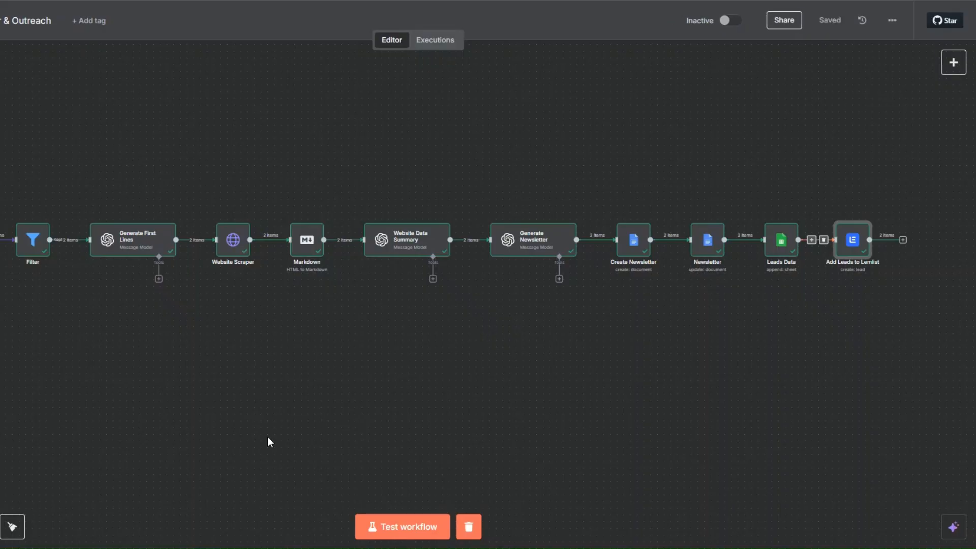
Tidy up the layout of the workflow's nodes and save the workflow again.
mouse_move(12, 527)
click(46, 496)
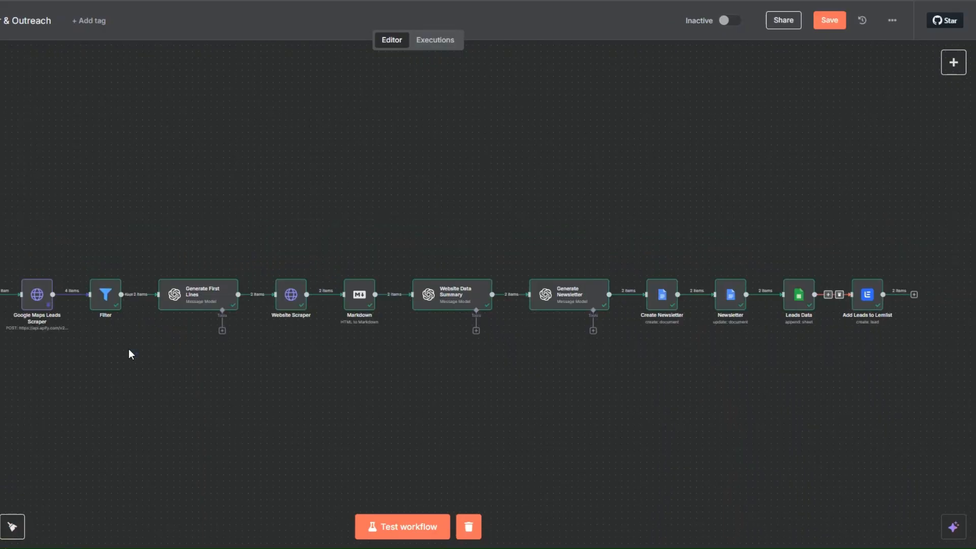
scroll(130, 355, down, 1)
click(830, 20)
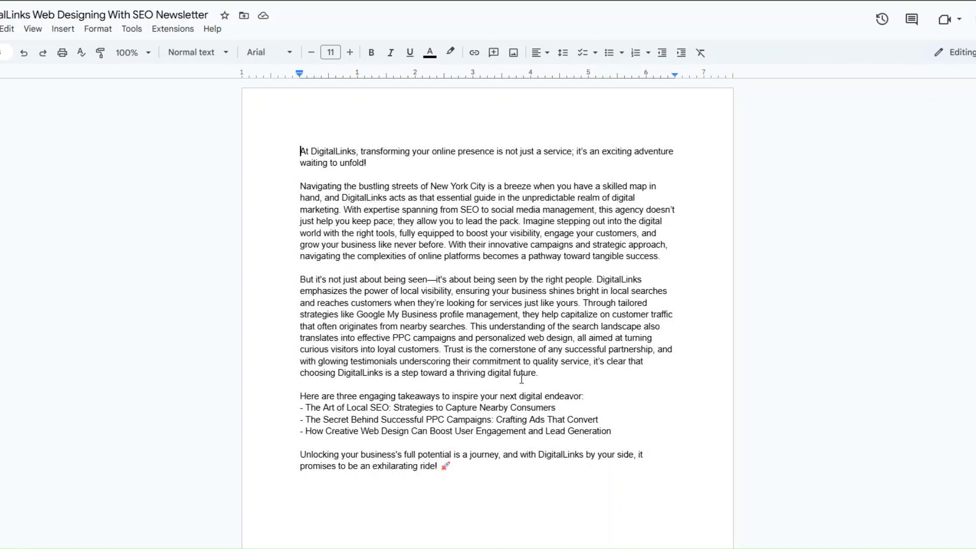
Read the DigitalLinks newsletter in Google Docs, then switch to Lemlist and examine the first sequence email, including its icebreaker and Lead Magnet variables.
drag(300, 151, 450, 466)
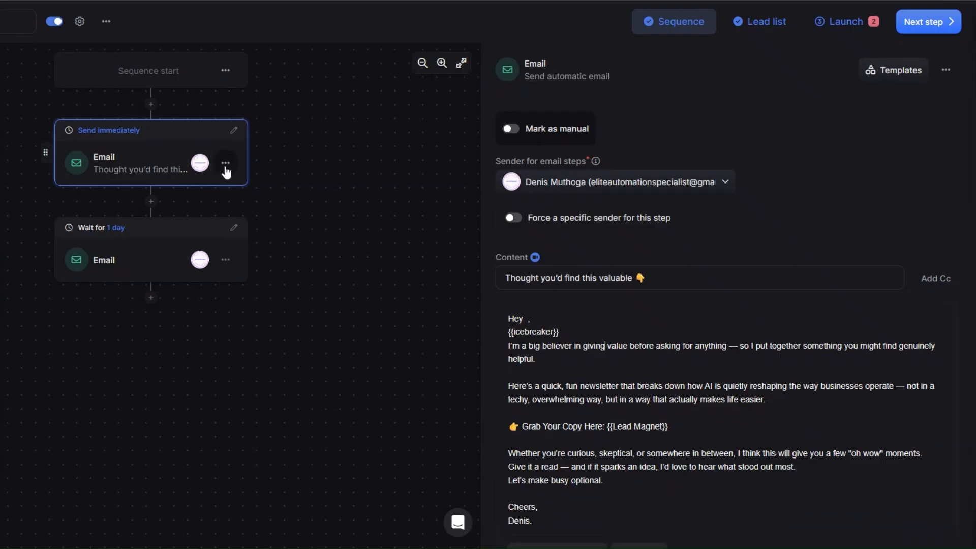
scroll(568, 304, down, 1)
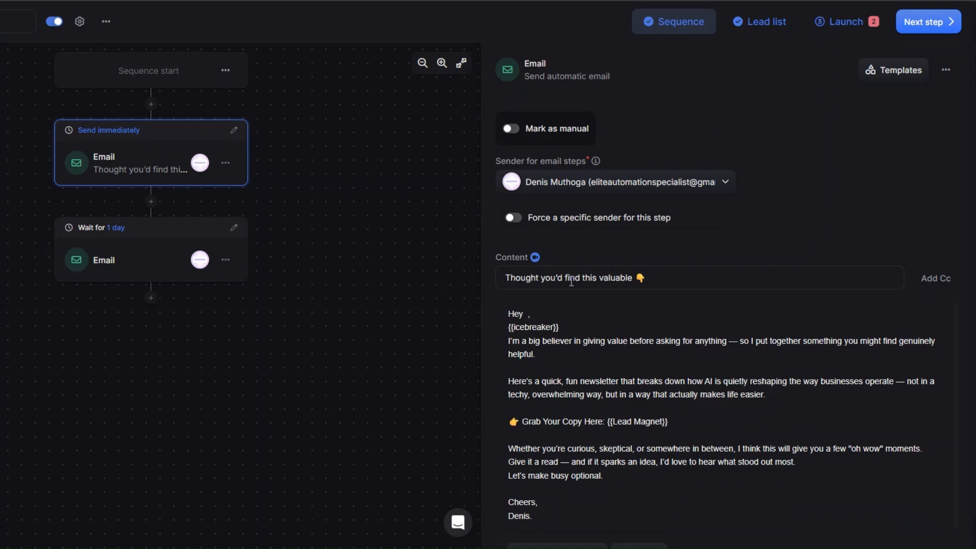
scroll(569, 304, down, 1)
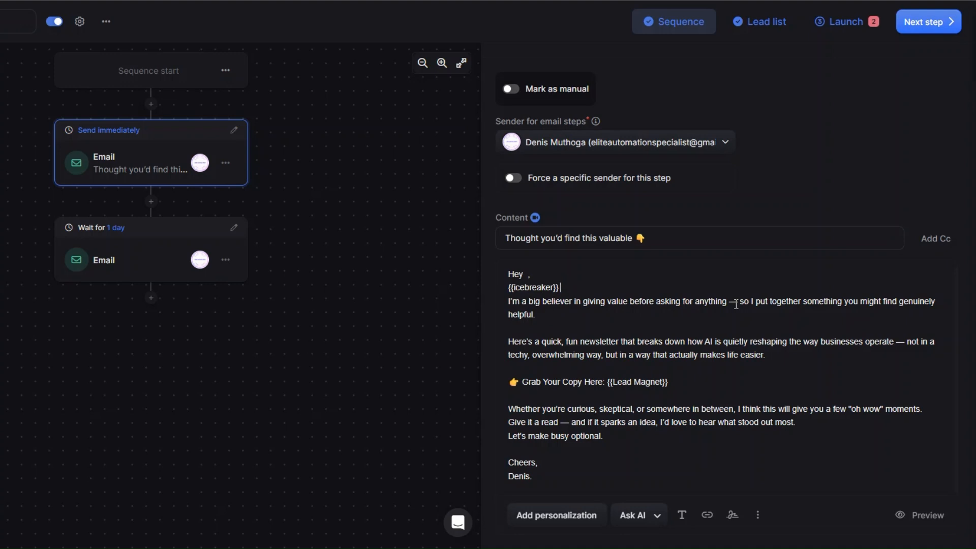
drag(684, 385, 610, 384)
click(680, 379)
click(604, 441)
Check the personalization variables offered after the icebreaker in the first email, and read the follow-up email scheduled after 1 day.
text({{)
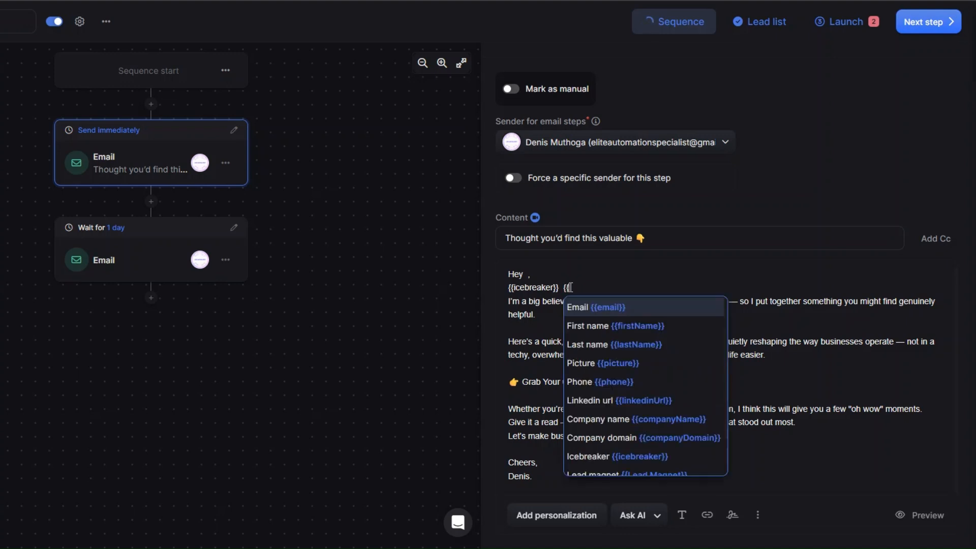
scroll(595, 441, down, 2)
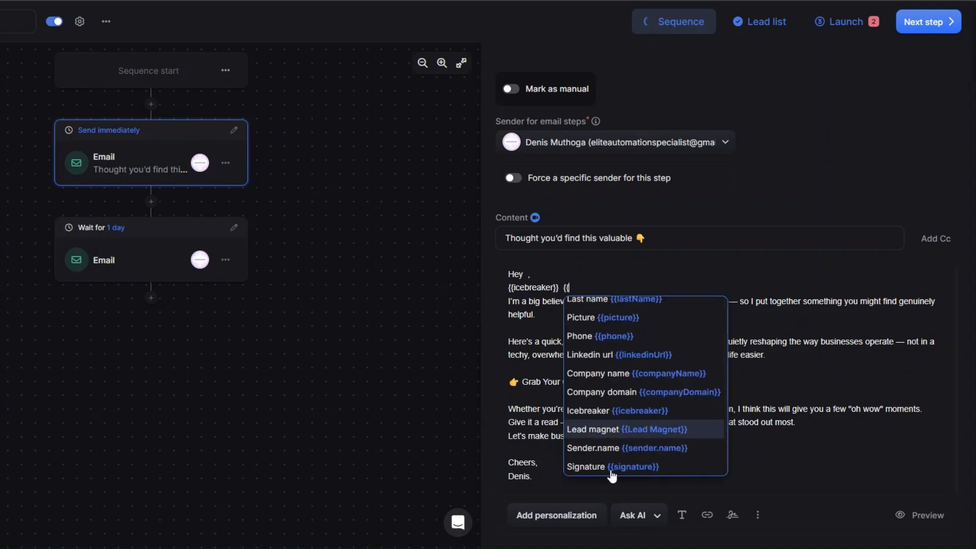
click(604, 283)
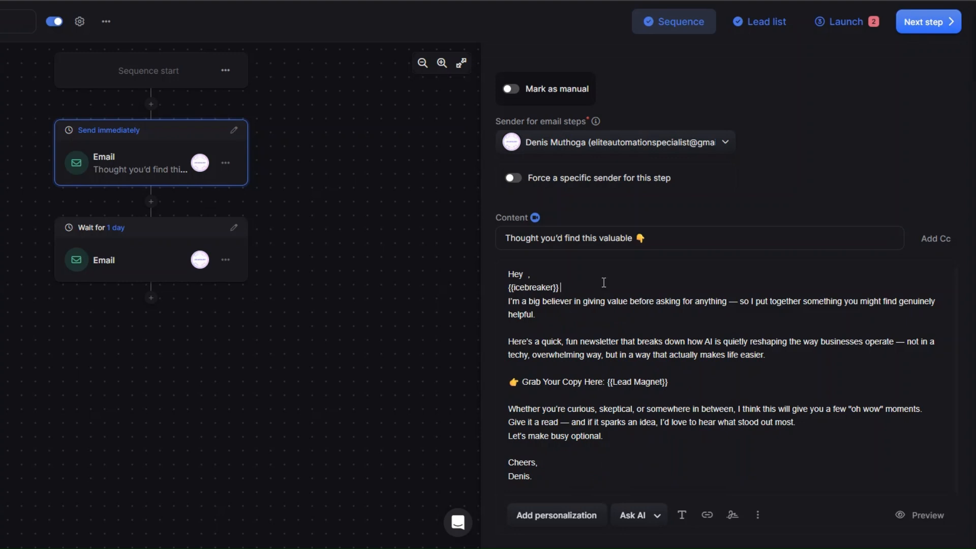
click(115, 263)
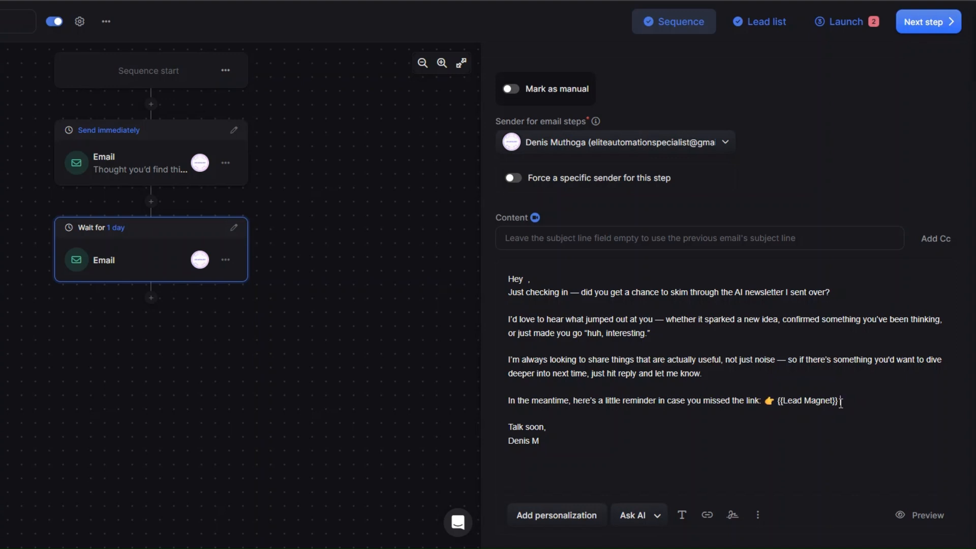
click(858, 405)
In the campaign's lead list, show the Company Domain column, hide the Lead Magnet column, and widen Company Domain to fit its URLs.
click(744, 28)
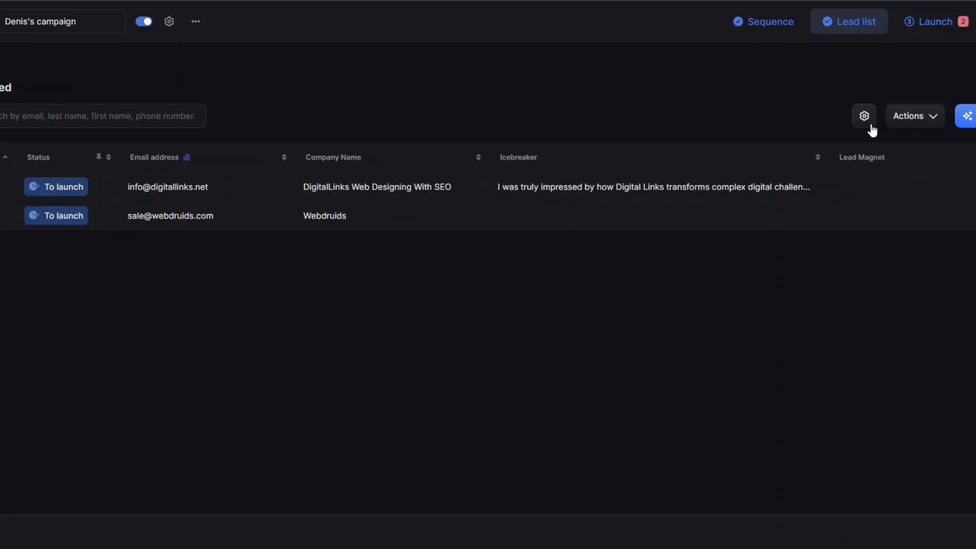
click(866, 119)
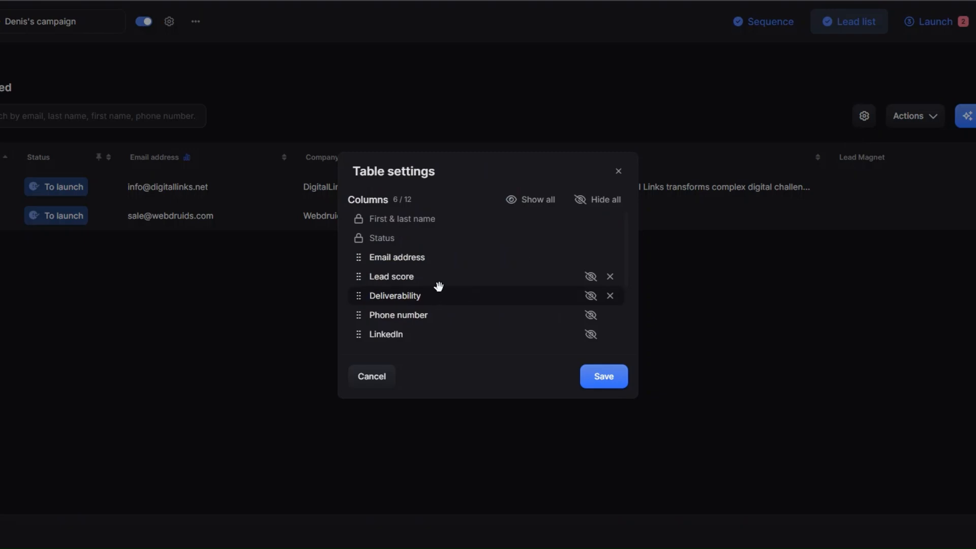
scroll(439, 286, down, 3)
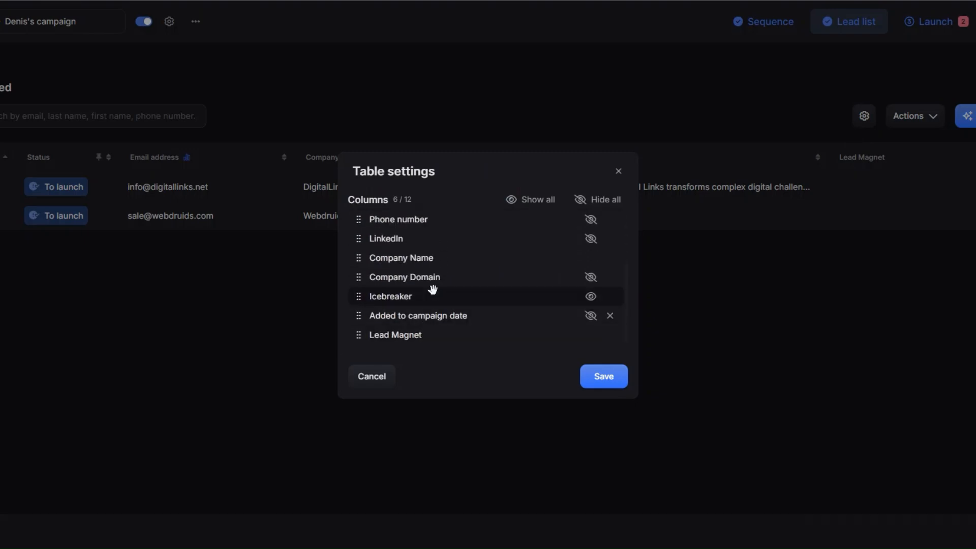
click(591, 277)
click(591, 336)
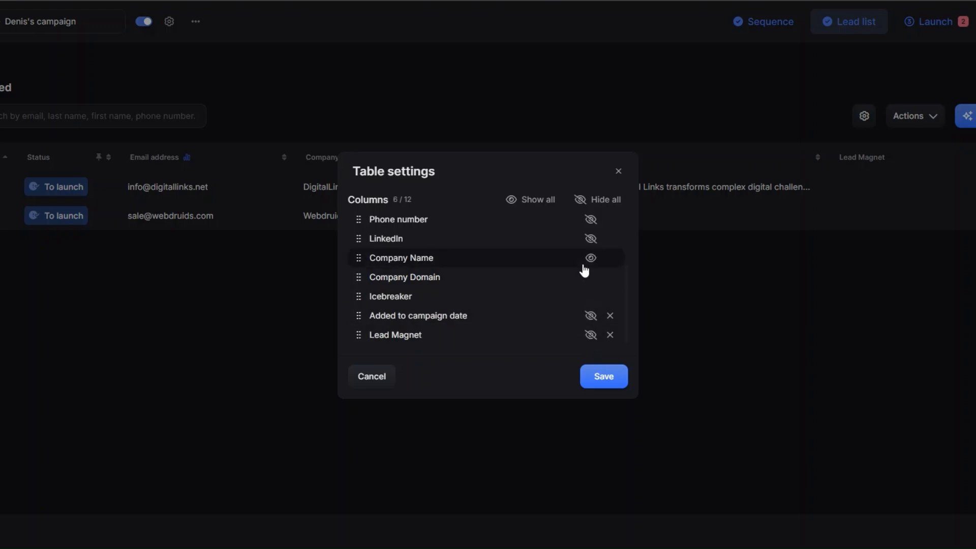
click(602, 377)
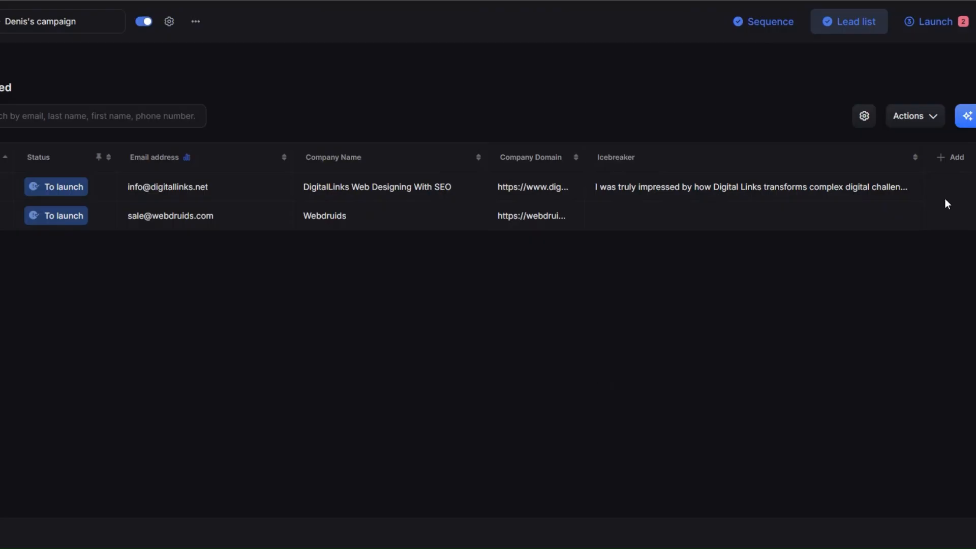
drag(582, 157, 666, 163)
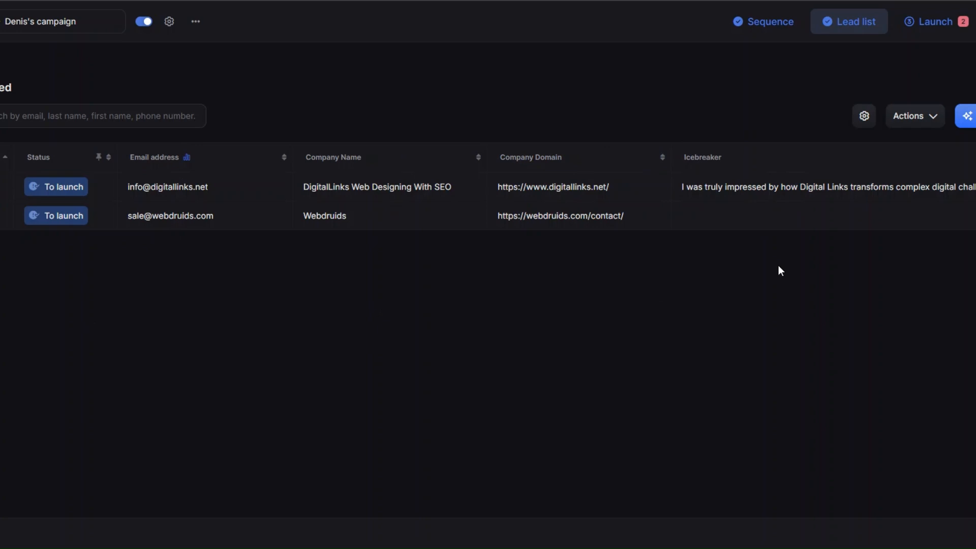
Check the first email in the launch preview, then delete the {{Lead Magnet}} variable after "Grab Your Copy Here:" in the sequence.
click(912, 24)
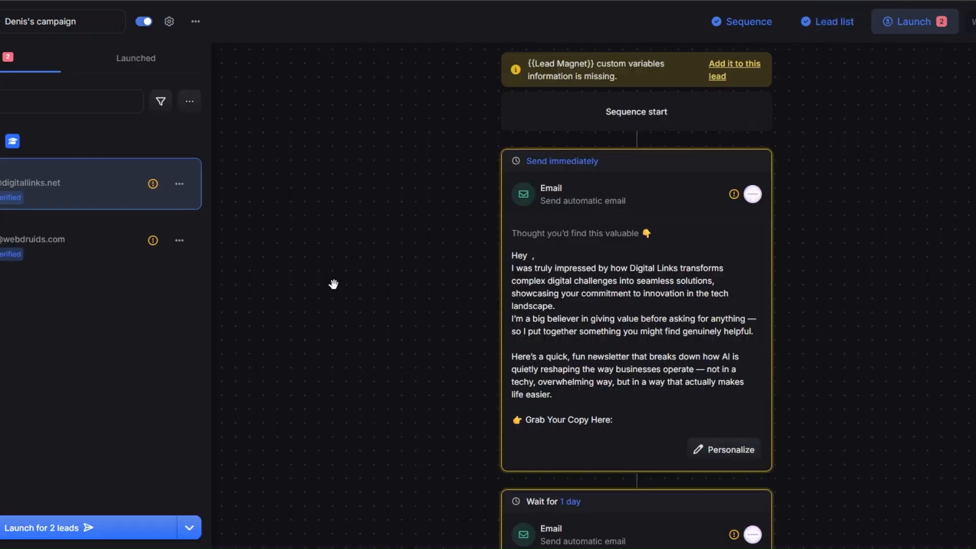
scroll(564, 320, down, 2)
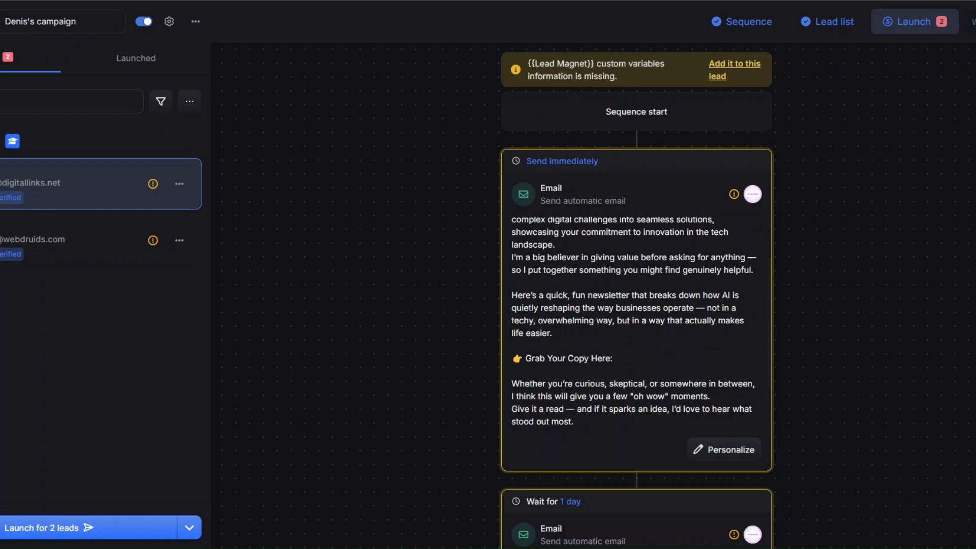
click(745, 21)
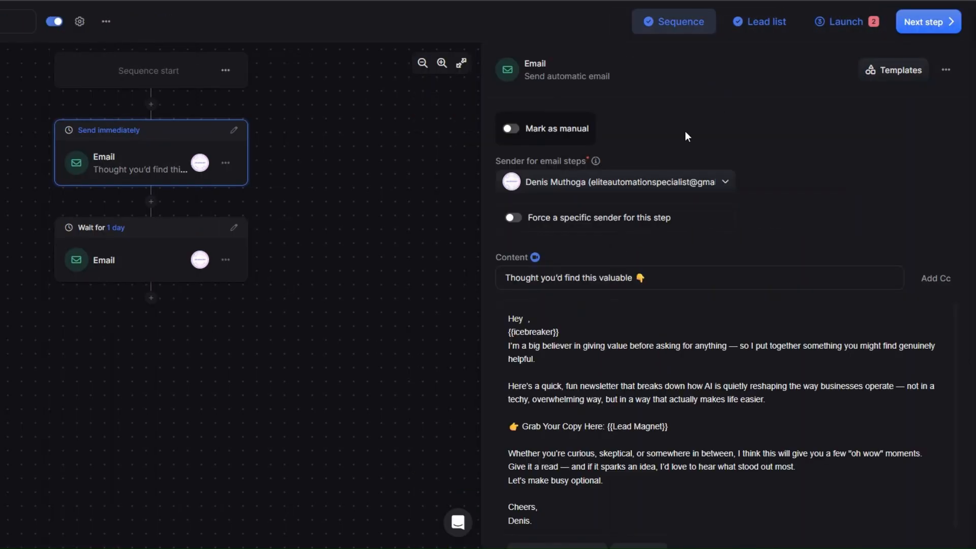
drag(669, 388, 610, 387)
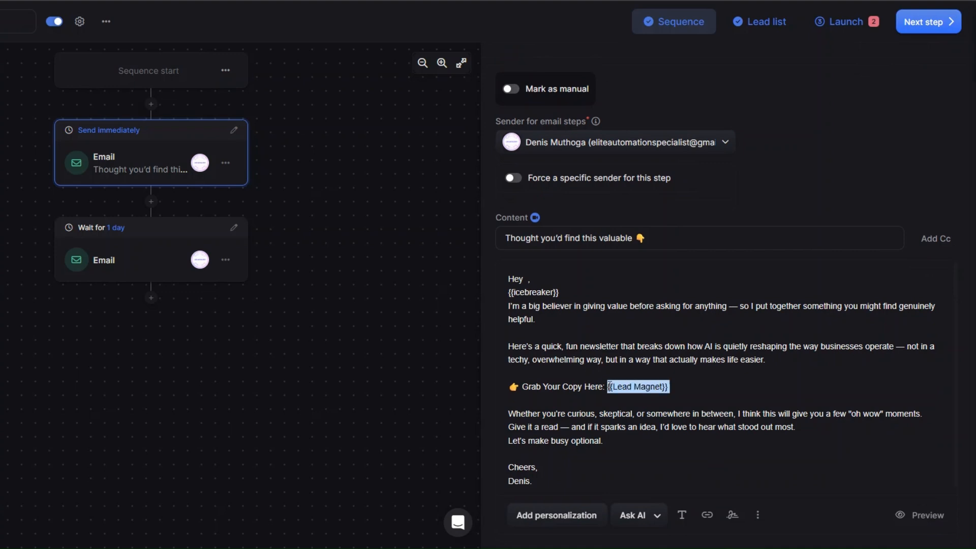
key(BackSpace)
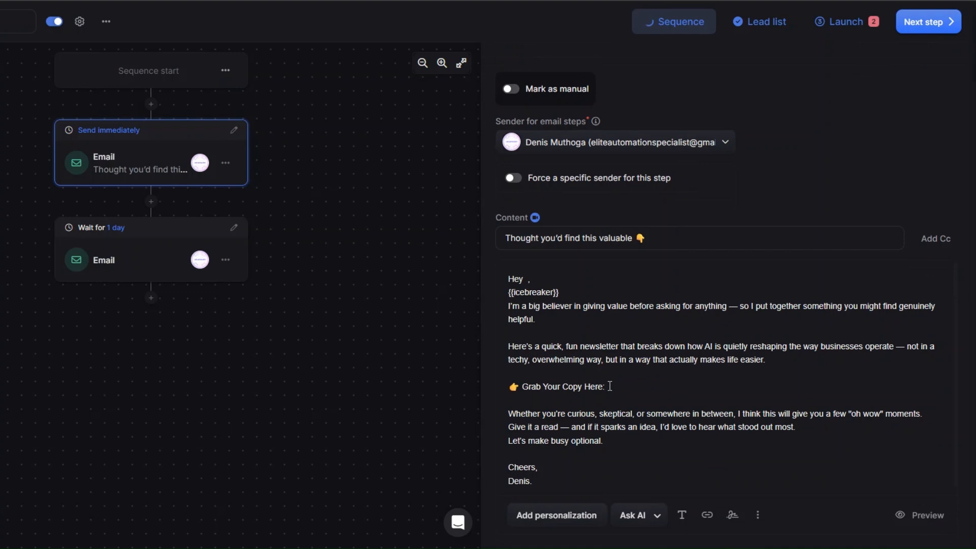
Delete the {{Lead Magnet}} variable from the reminder line of the follow-up email scheduled after 1 day.
click(152, 268)
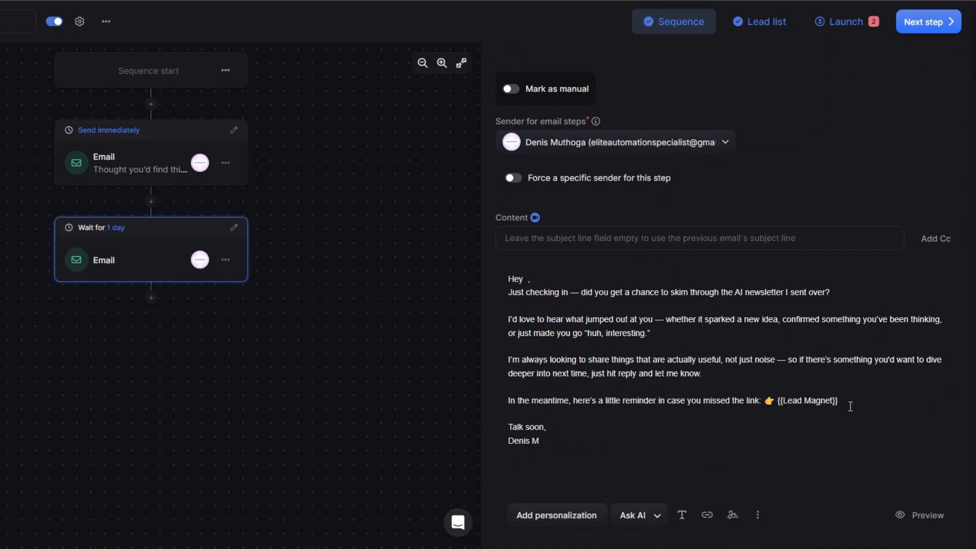
drag(848, 400, 781, 402)
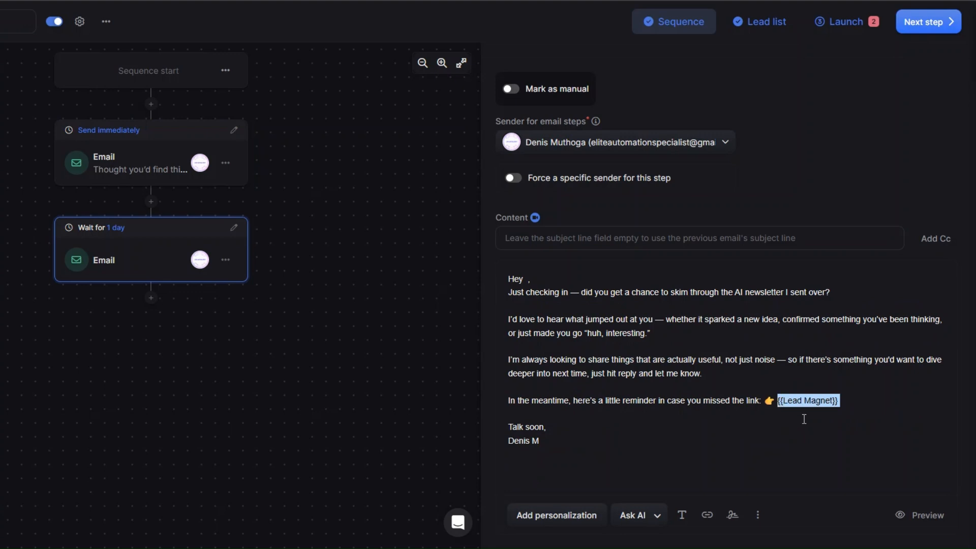
key(BackSpace)
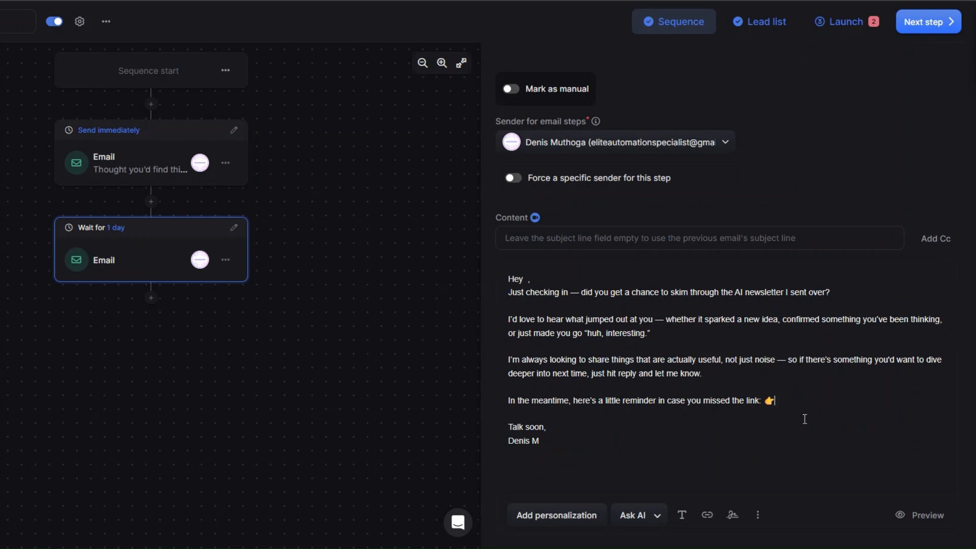
Review the launch previews of both sequence emails for the DigitalLinks and Webdruids leads.
click(755, 28)
click(853, 30)
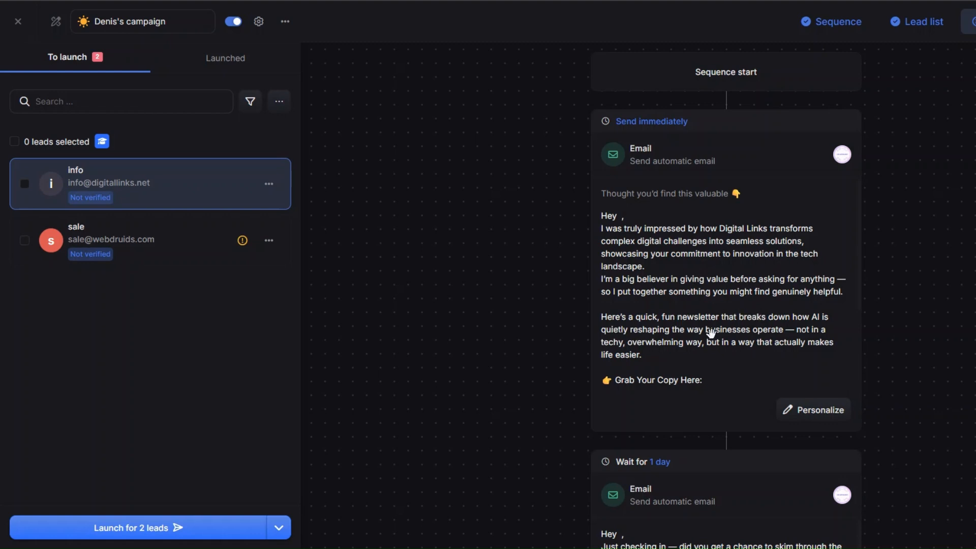
scroll(682, 285, down, 3)
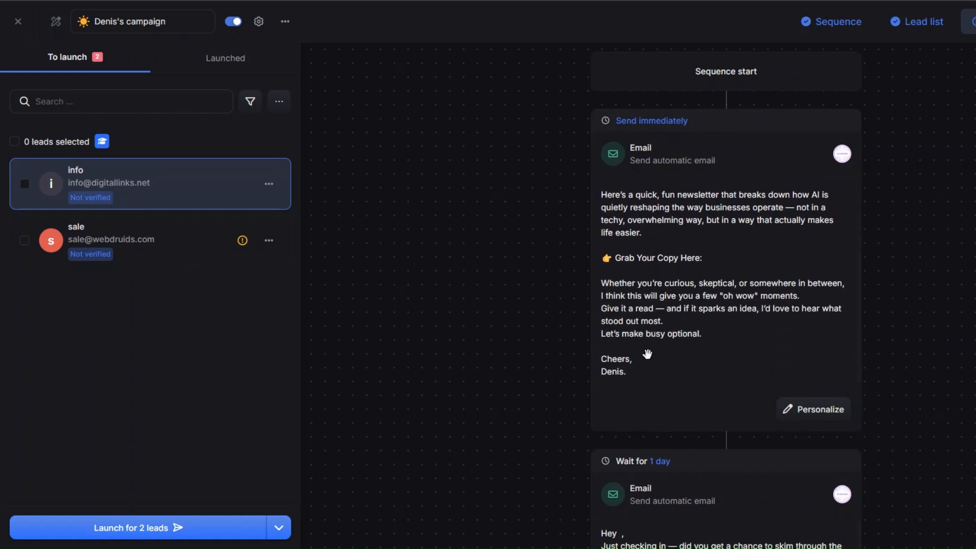
scroll(645, 357, down, 5)
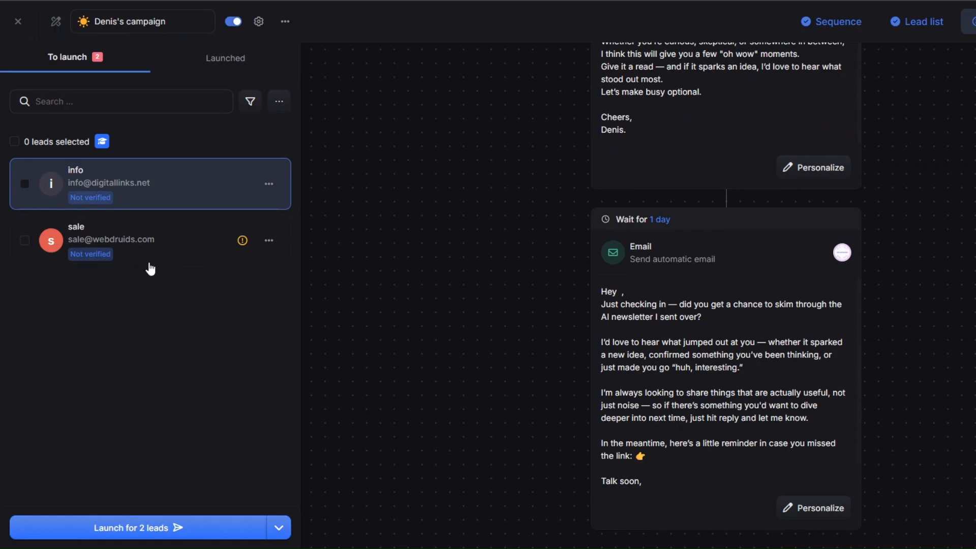
click(201, 260)
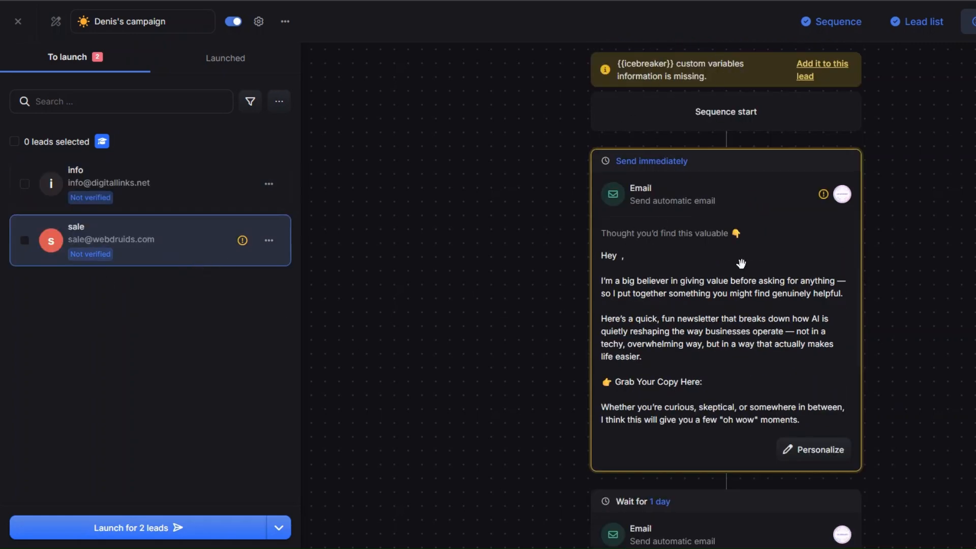
scroll(741, 264, down, 3)
scroll(471, 275, down, 5)
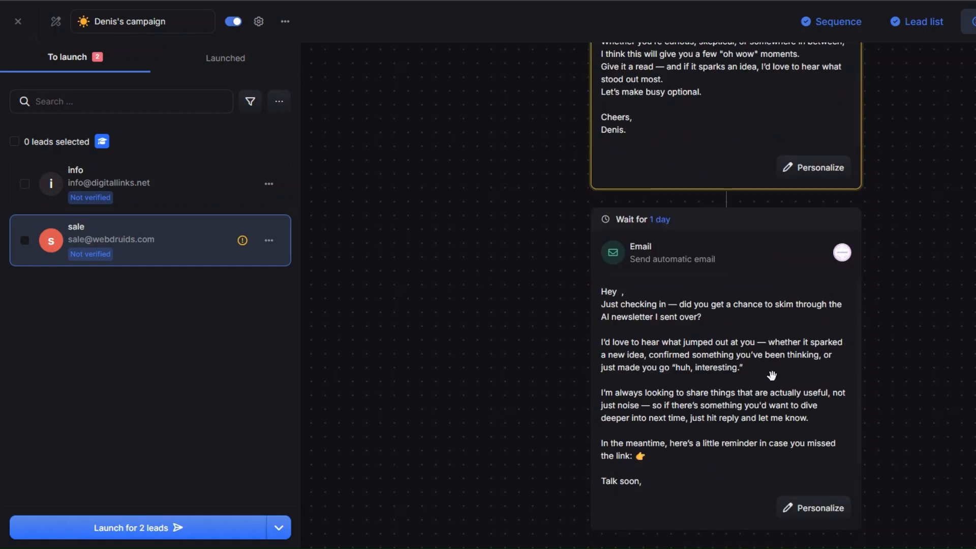
scroll(525, 220, up, 5)
click(192, 189)
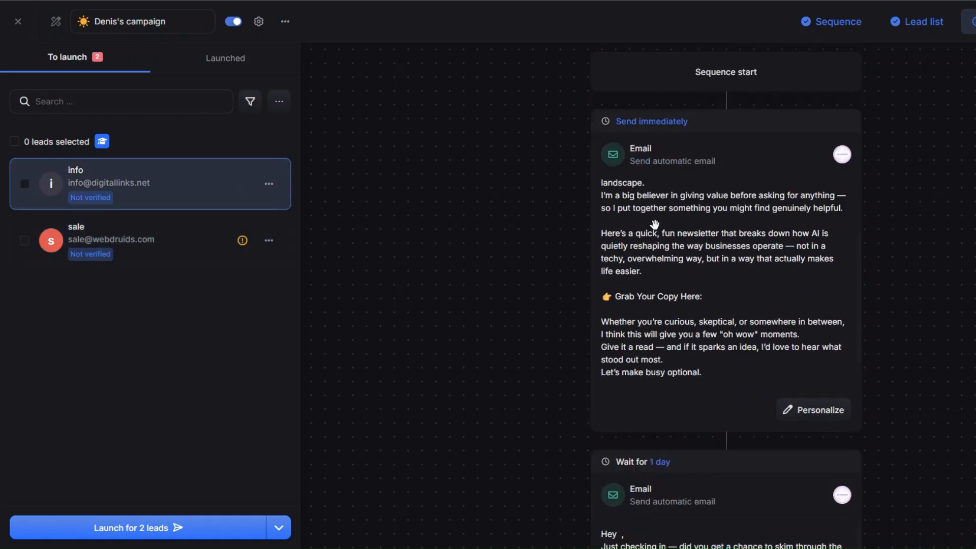
scroll(655, 224, up, 2)
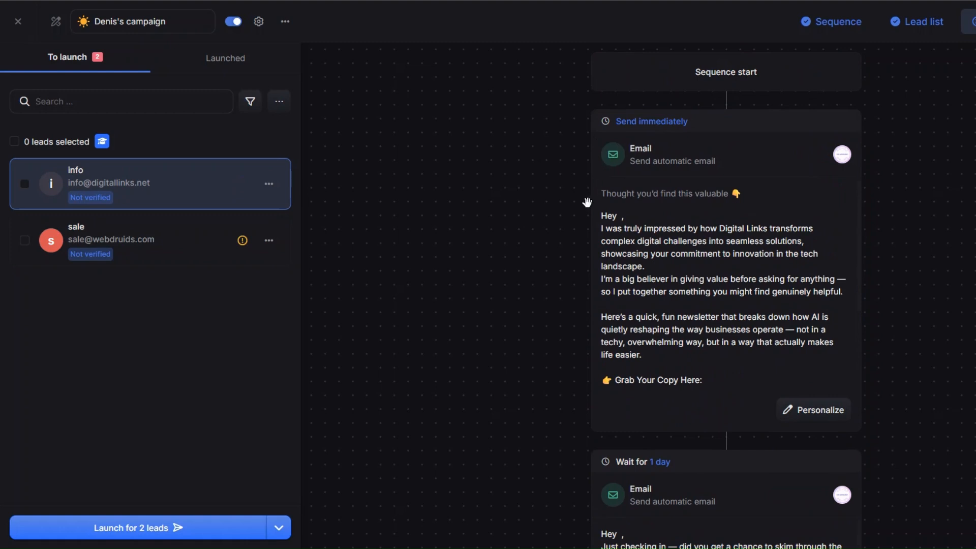
Examine the campaign launch recap and its general settings, then cancel the launch.
click(224, 530)
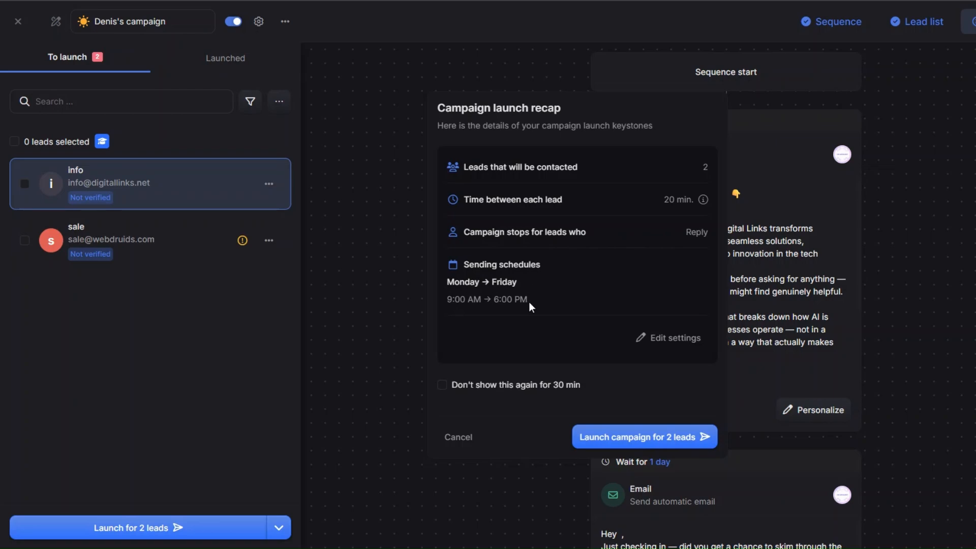
click(655, 340)
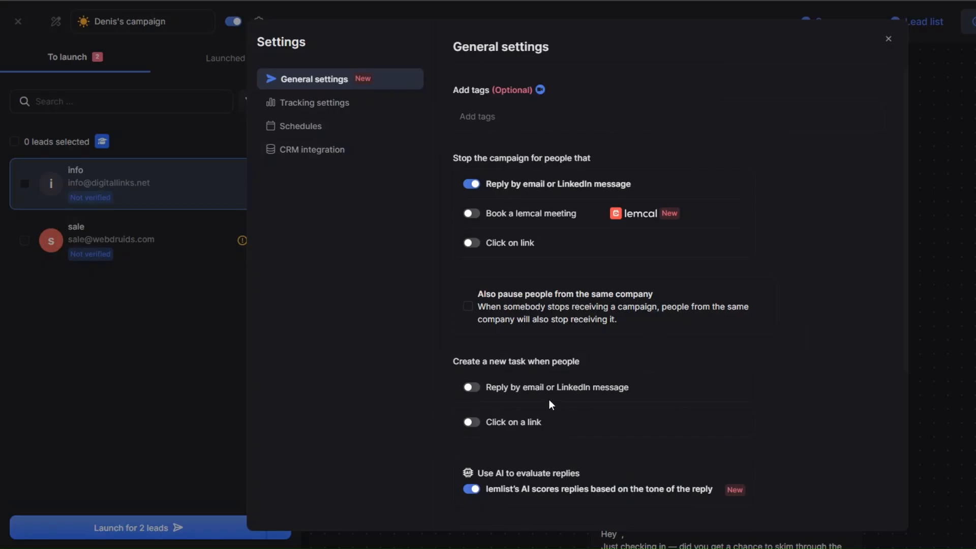
click(889, 39)
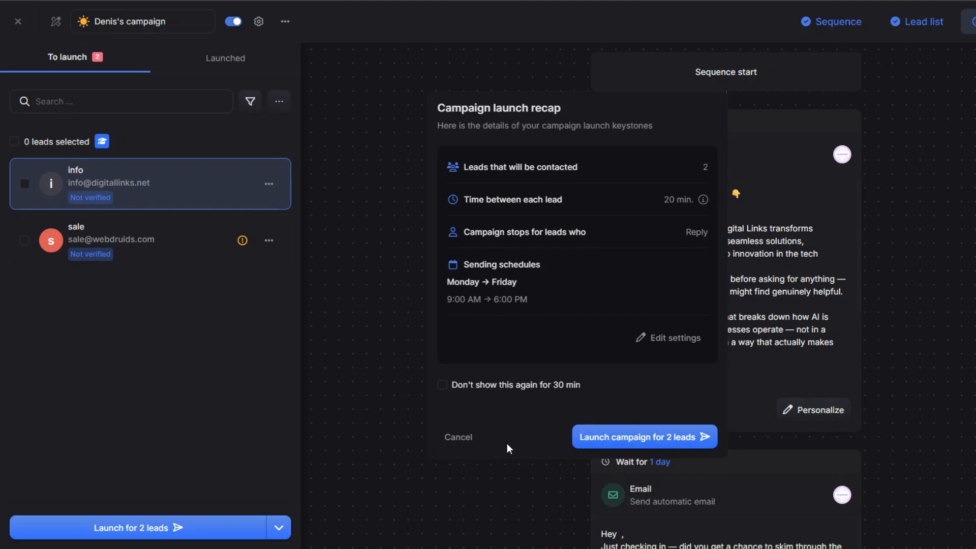
click(459, 437)
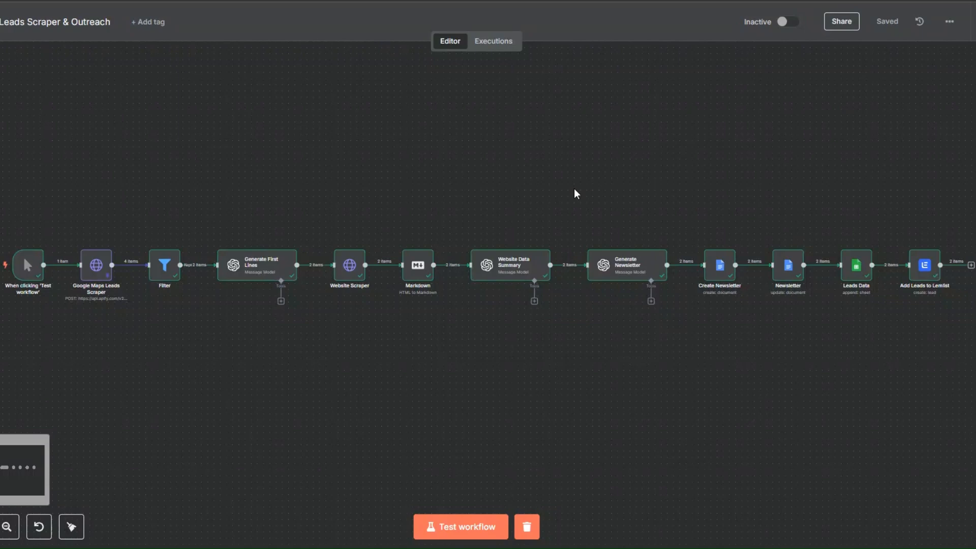
Switch to n8n and set the locationQuery in the Google Maps Leads Scraper's JSON body to "Miami".
right_click(95, 275)
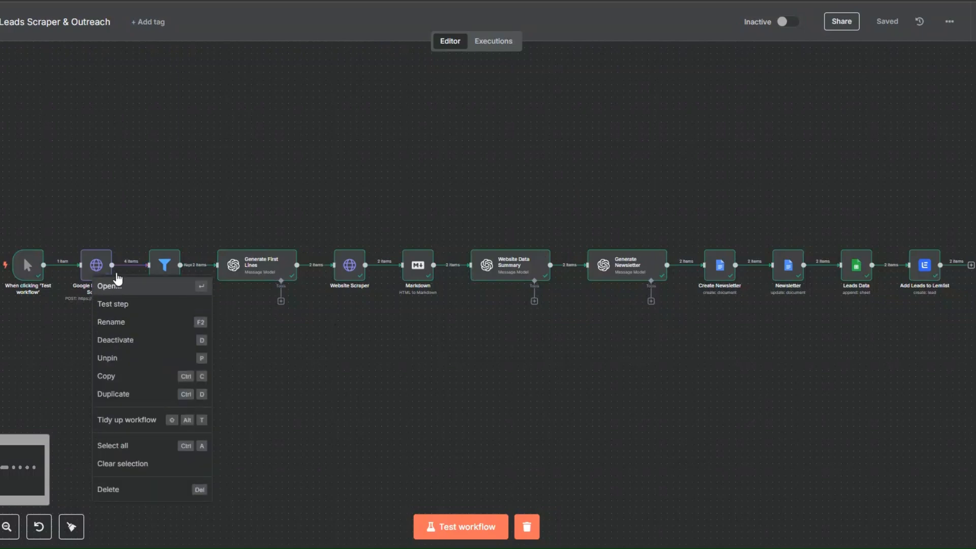
click(131, 285)
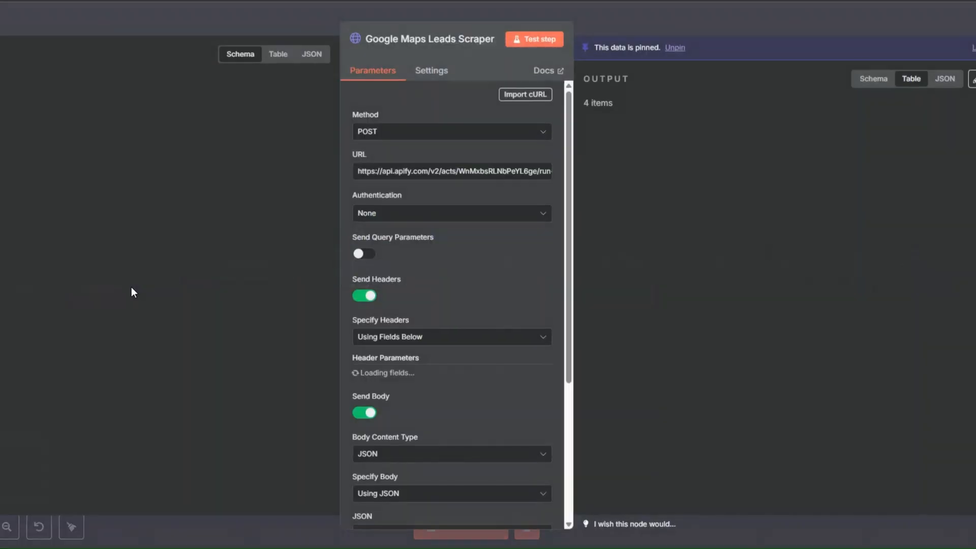
scroll(508, 259, down, 6)
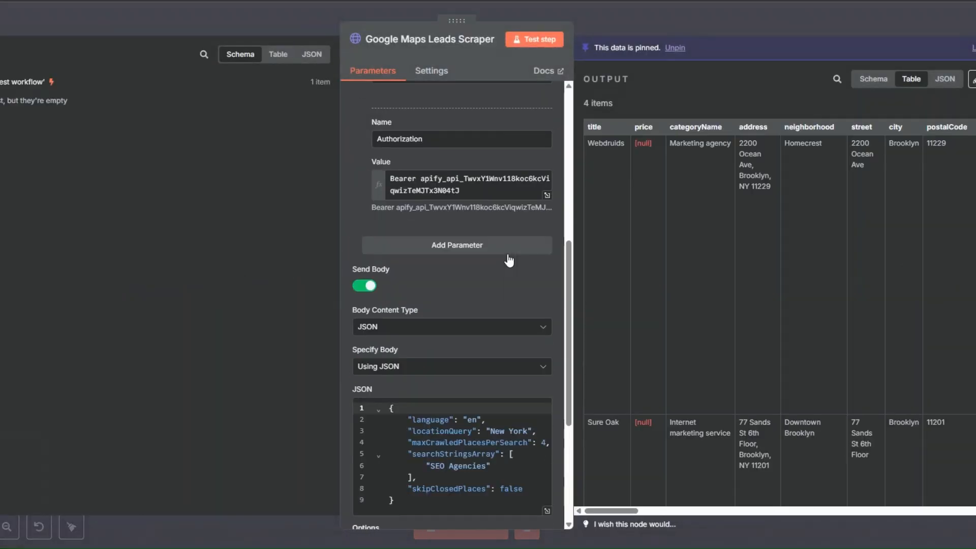
drag(528, 251, 502, 250)
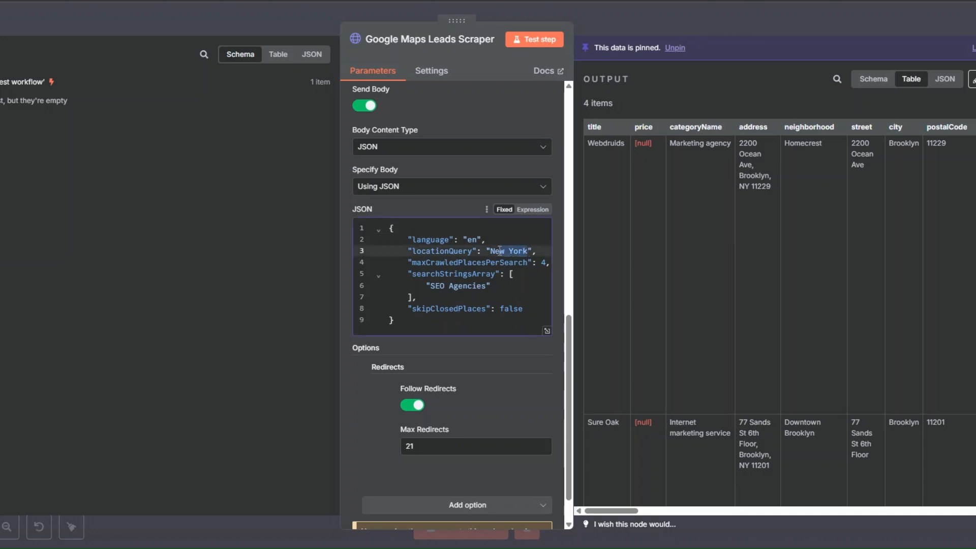
text(Miami)
click(35, 35)
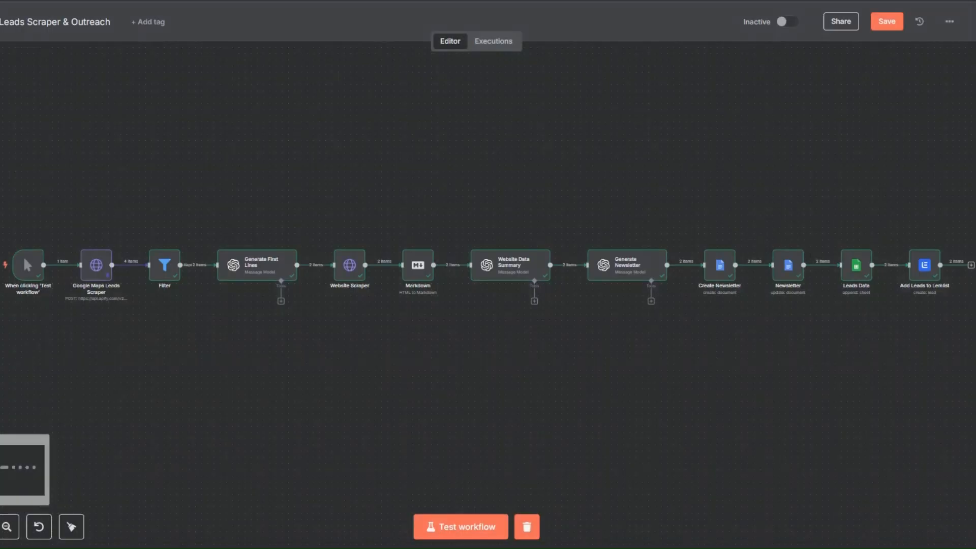
Unpin the Google Maps Leads Scraper's output data, then save and test the whole workflow.
right_click(109, 254)
click(146, 353)
click(888, 22)
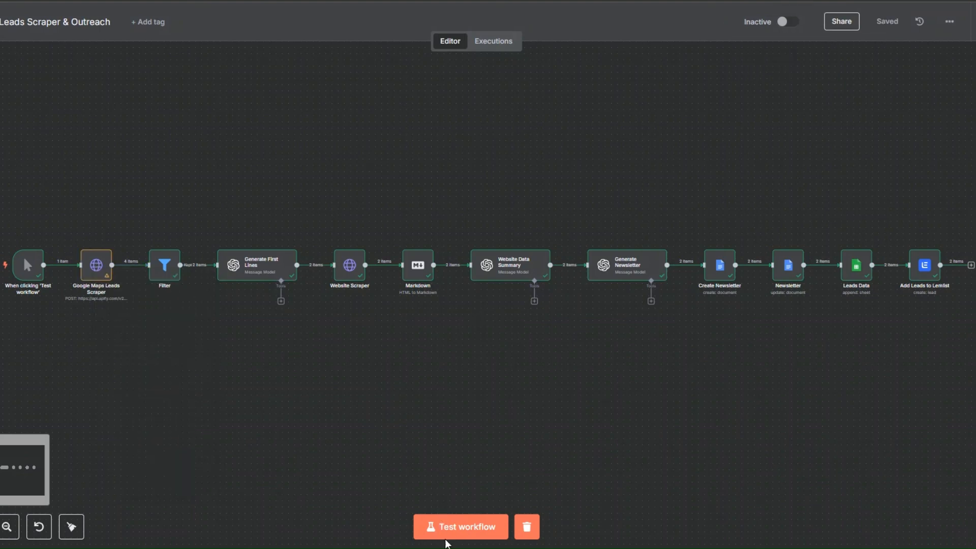
click(472, 526)
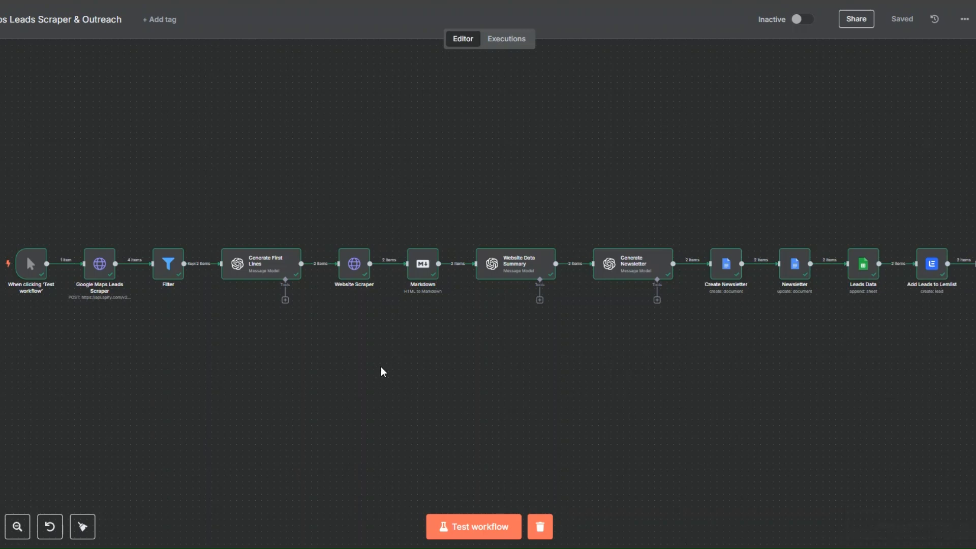
Open the Google Maps Leads Scraper node and examine the business leads in its output table.
right_click(104, 274)
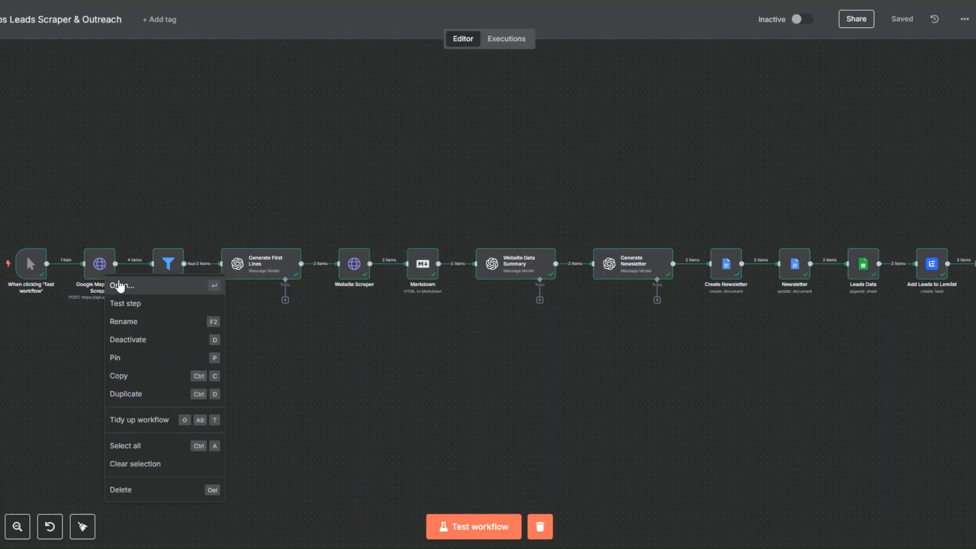
click(120, 286)
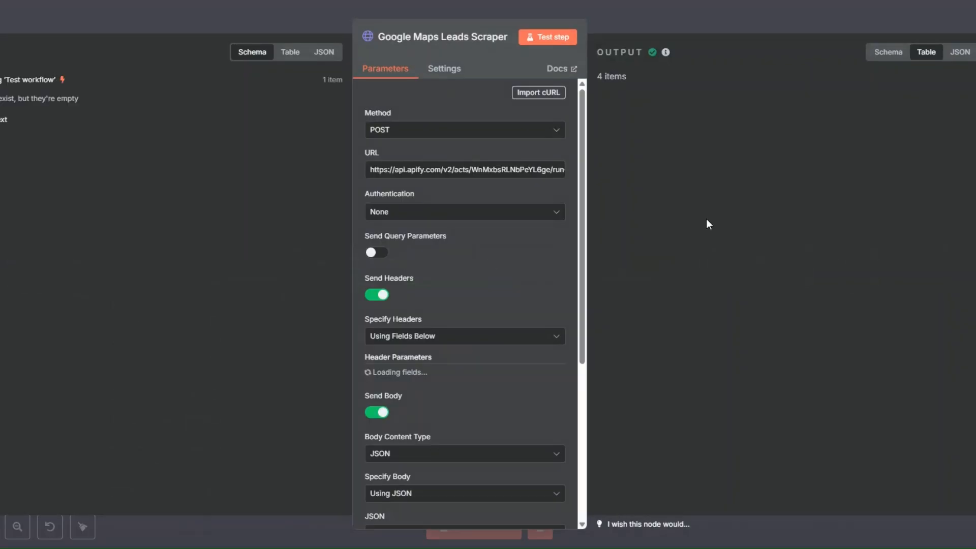
scroll(707, 219, down, 10)
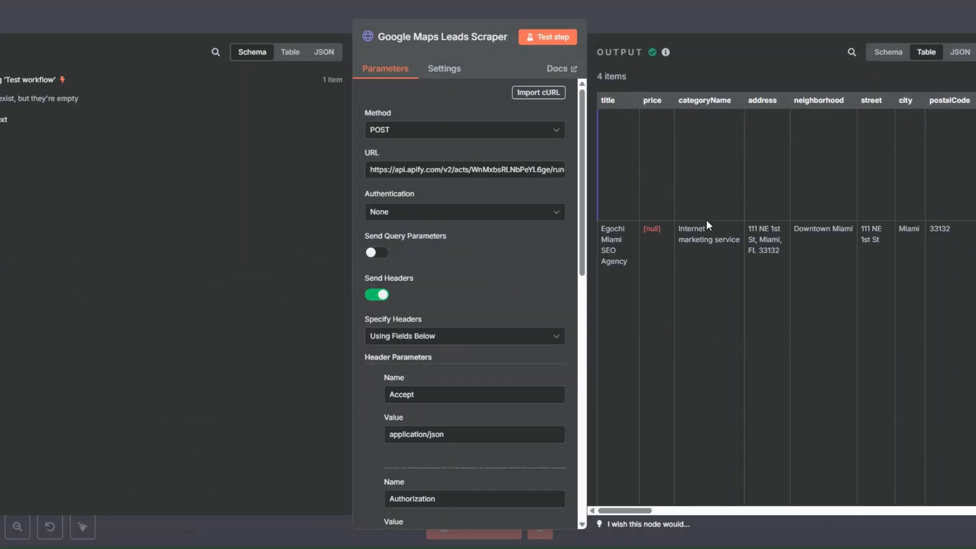
Review the remaining Miami leads in the Google Maps Leads Scraper's output and close the node.
scroll(706, 219, up, 11)
scroll(709, 225, down, 5)
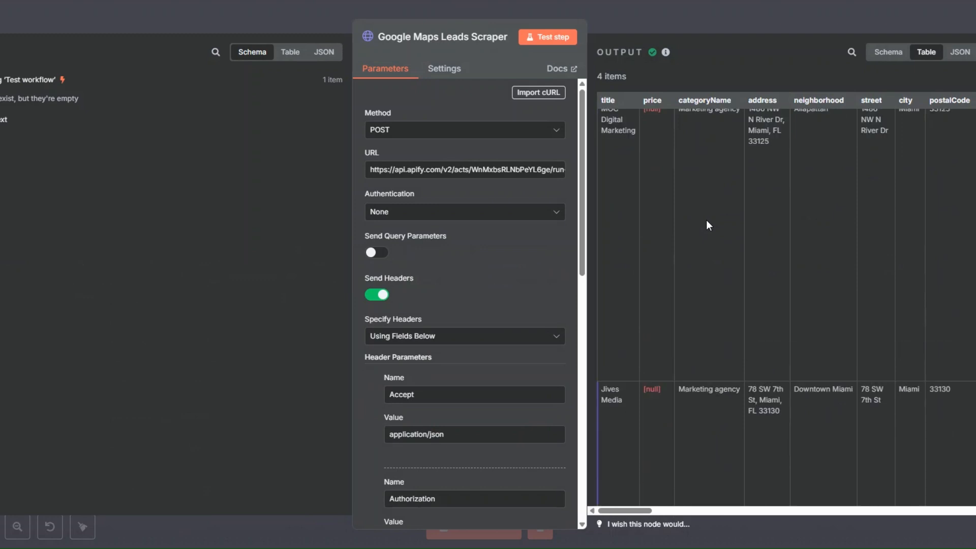
key(Escape)
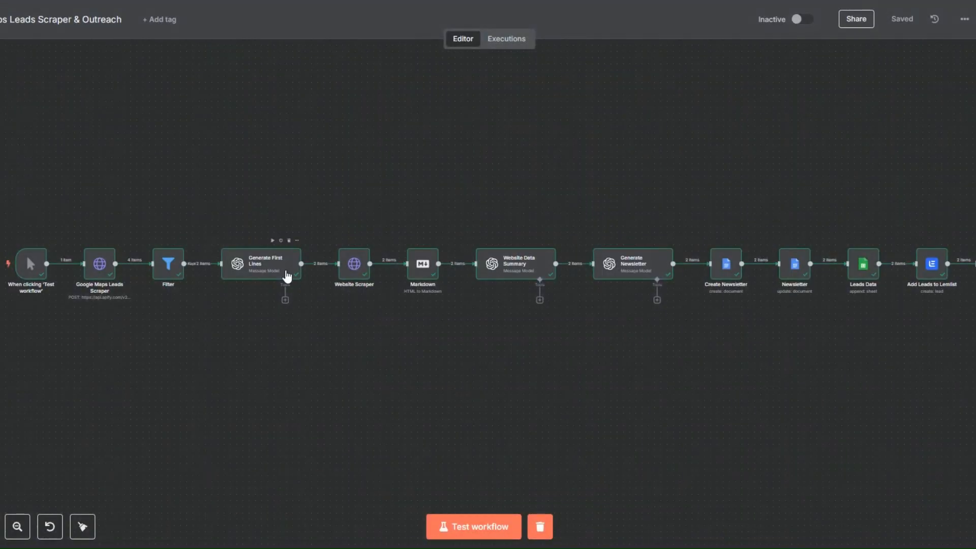
Open the Filter node, examine its emails condition and the kept leads, and close it.
mouse_move(153, 263)
right_click(164, 277)
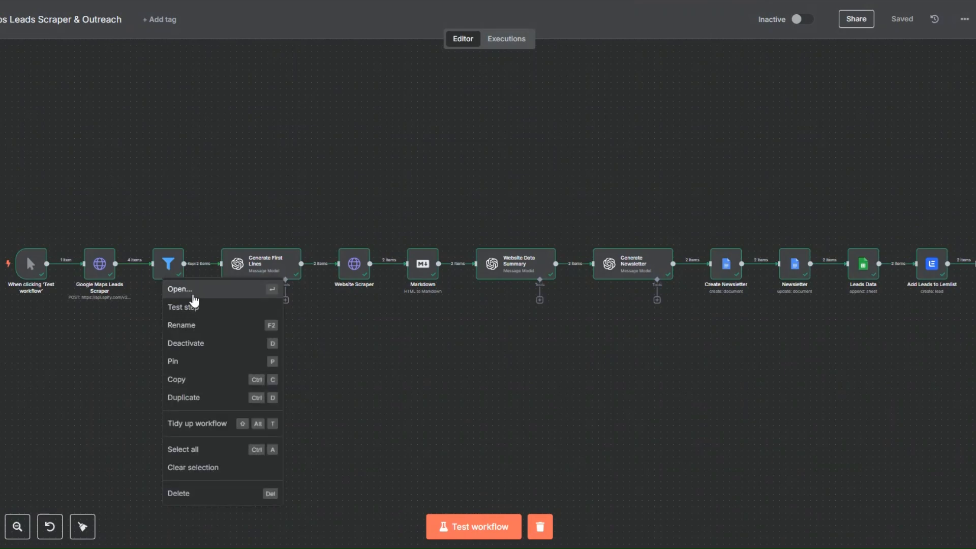
click(173, 285)
scroll(773, 280, down, 1)
scroll(774, 280, up, 1)
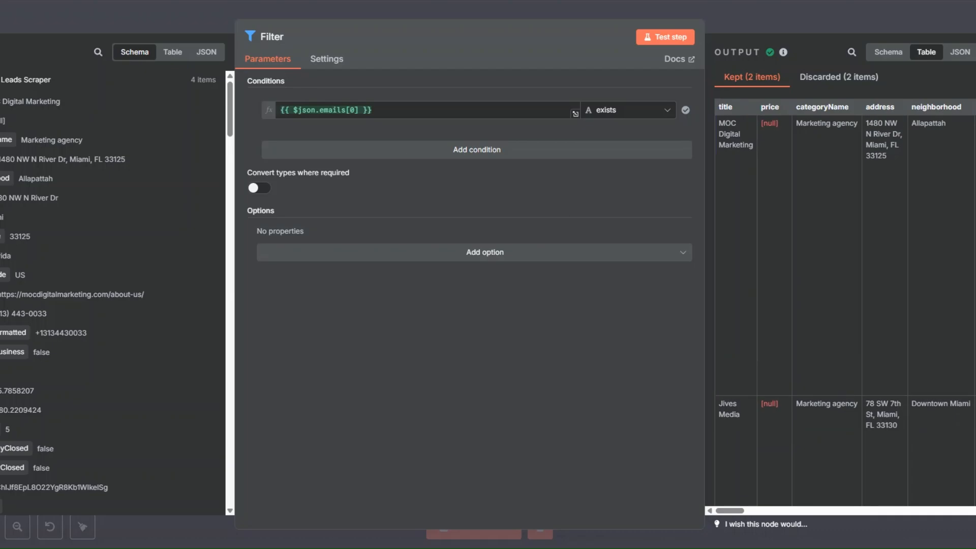
key(Escape)
Open the Generate First Lines node, read the first lines generated in its output, and close it.
right_click(269, 273)
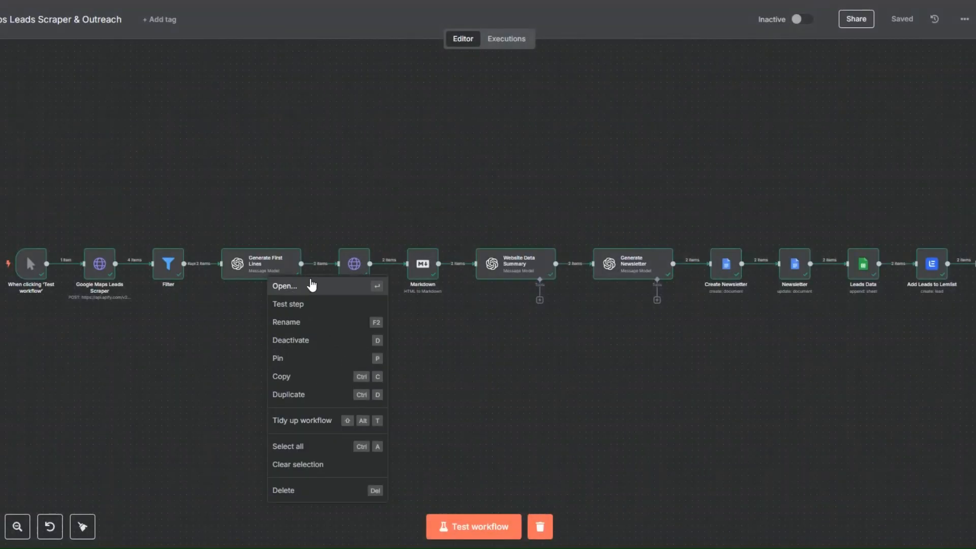
click(312, 283)
drag(693, 143, 718, 188)
click(735, 173)
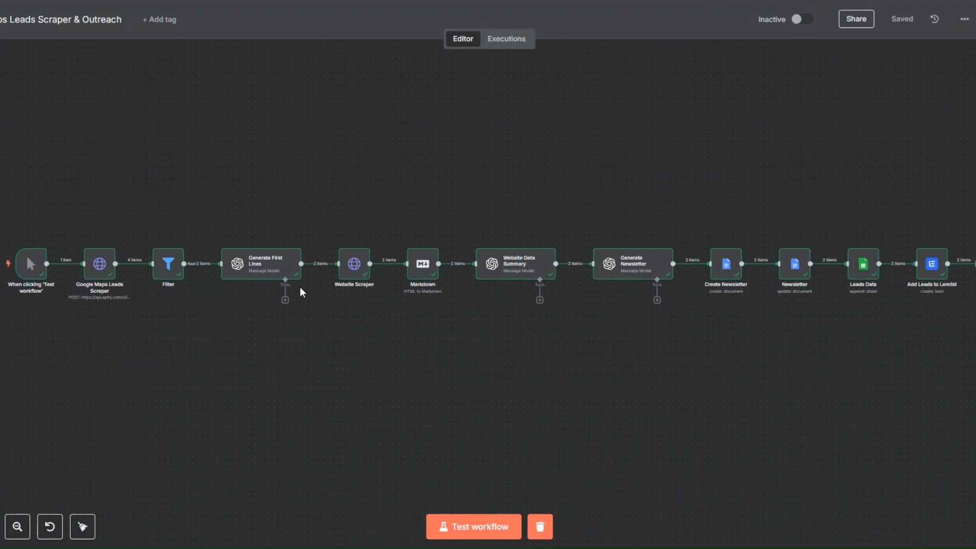
Open the Website Data Summary node, read the website overviews and future article suggestions for both leads, and close it.
mouse_move(384, 263)
right_click(515, 274)
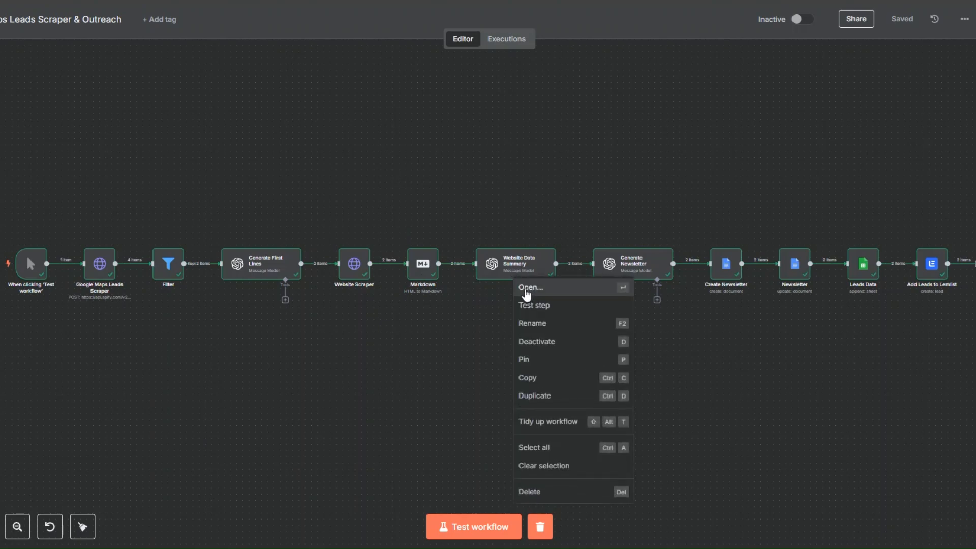
click(528, 290)
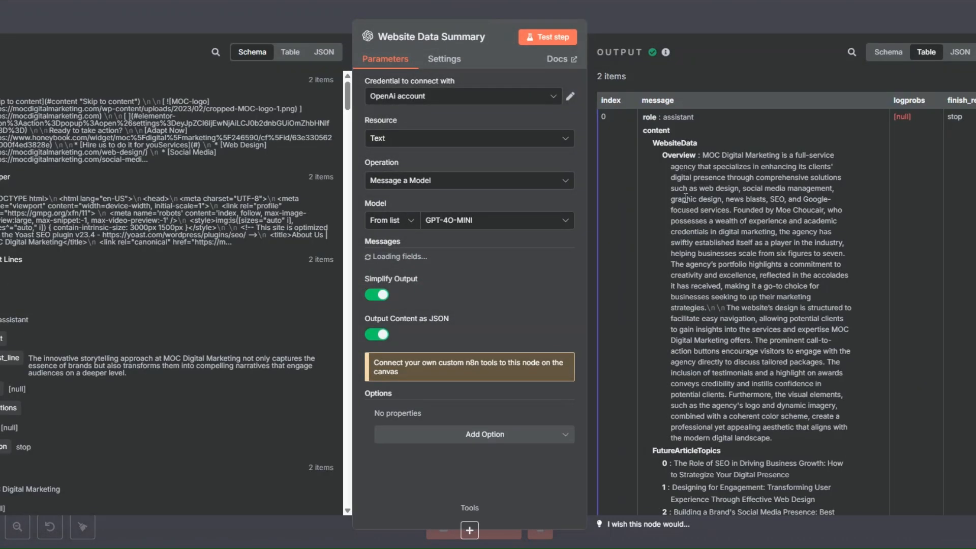
scroll(686, 214, down, 5)
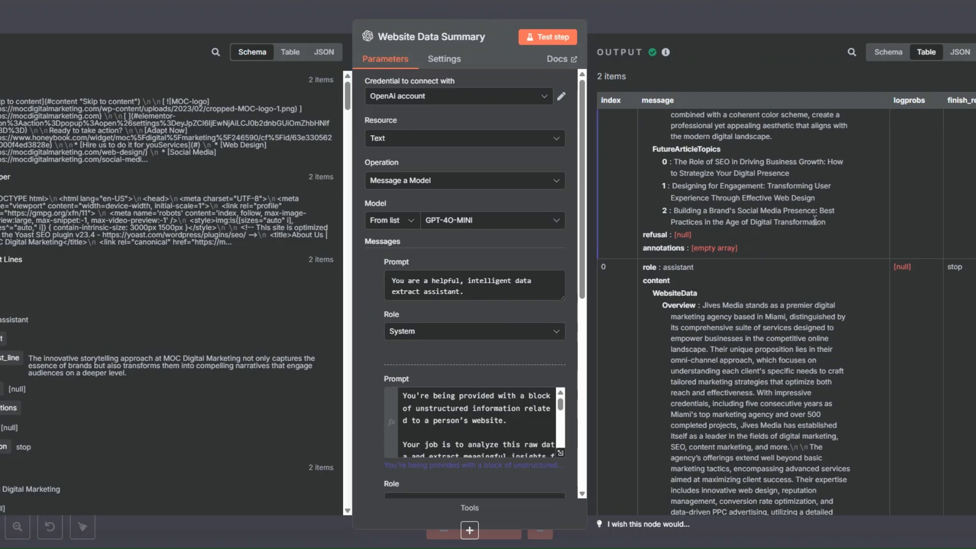
scroll(813, 224, up, 5)
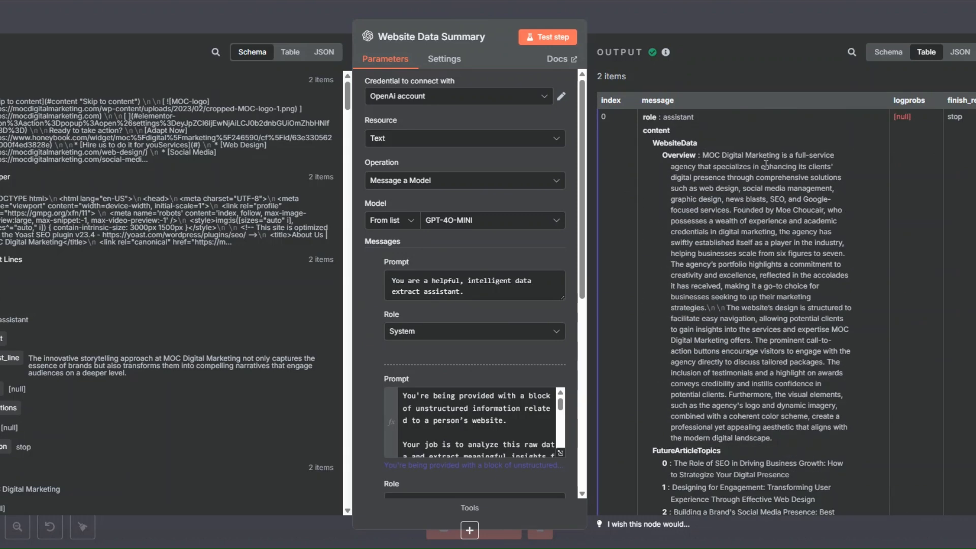
scroll(767, 164, down, 5)
scroll(747, 125, down, 3)
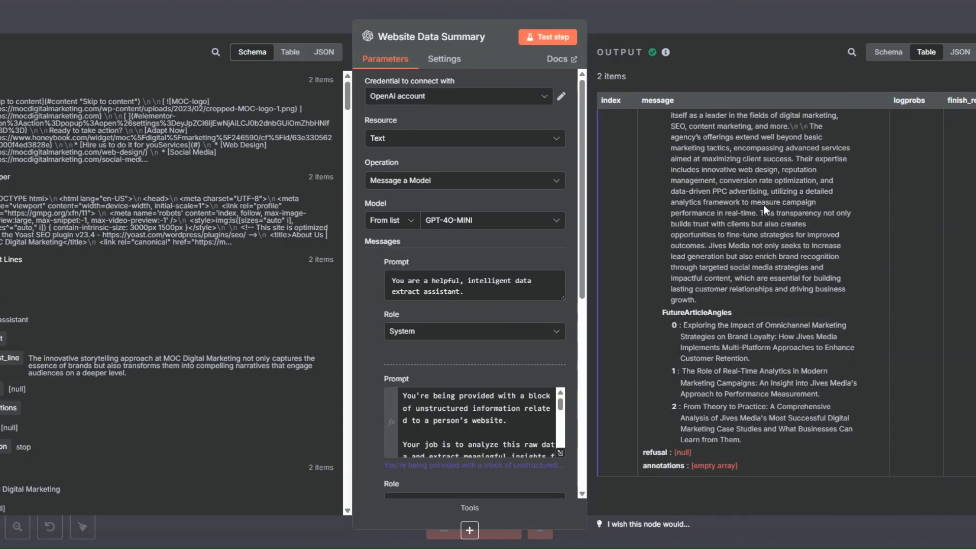
key(Escape)
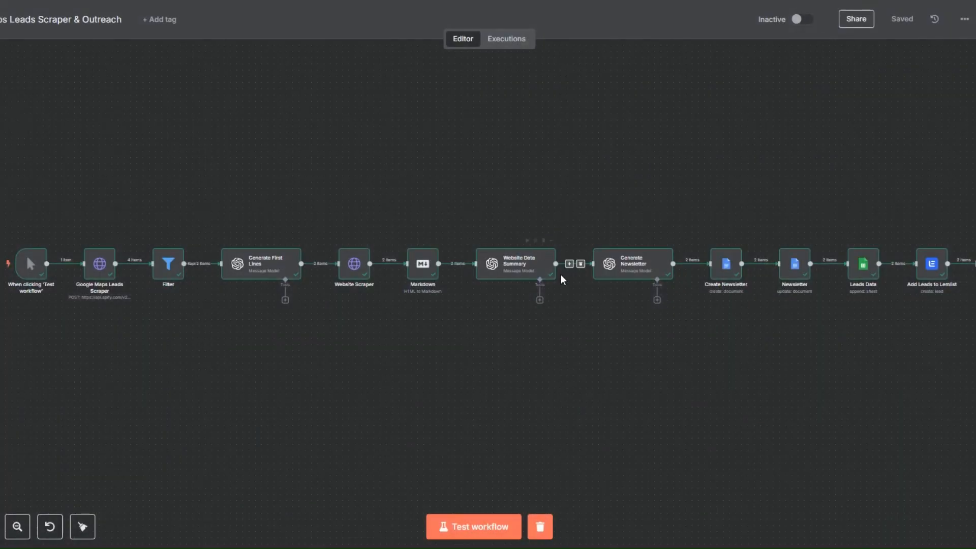
Open the Generate Newsletter node, read the newsletter text in its output, and close it.
right_click(639, 268)
click(651, 280)
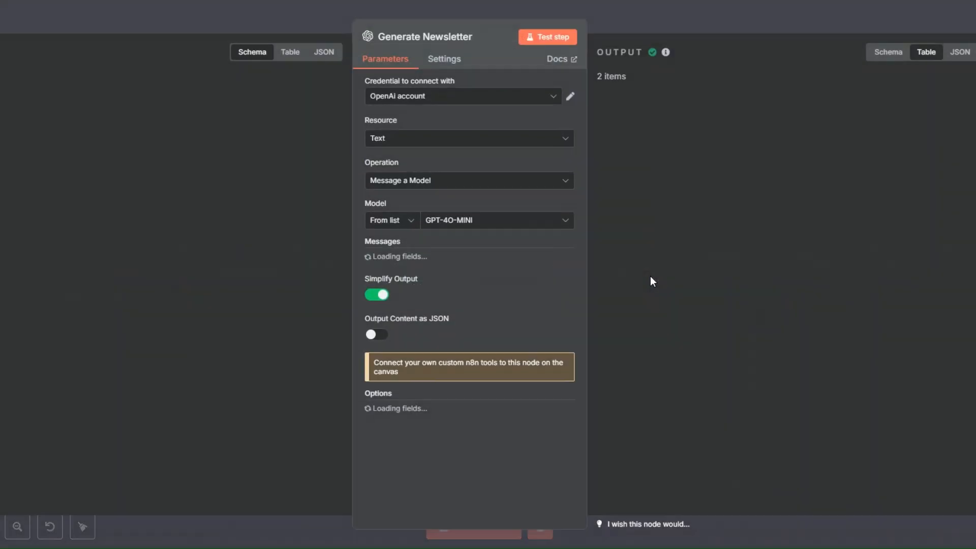
scroll(723, 235, down, 5)
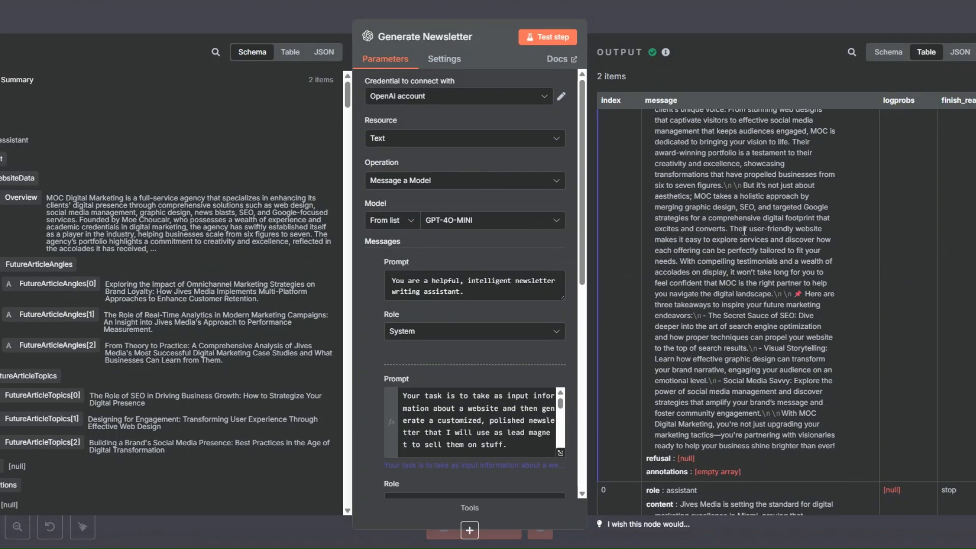
key(Escape)
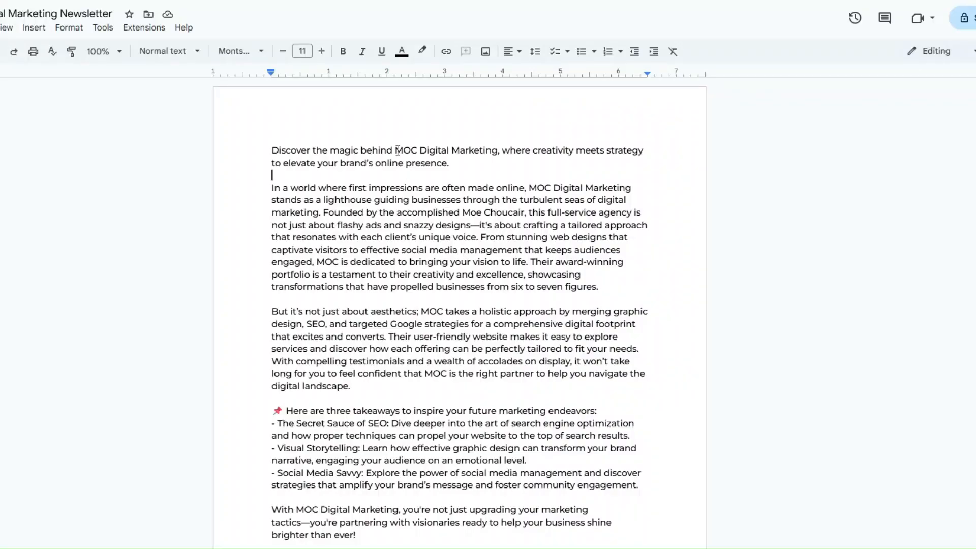
Read through the MOC Digital Marketing newsletter in Google Docs, including its takeaways section.
drag(397, 150, 498, 151)
click(491, 163)
scroll(470, 217, down, 3)
scroll(303, 227, up, 3)
scroll(285, 229, down, 3)
drag(284, 230, 614, 231)
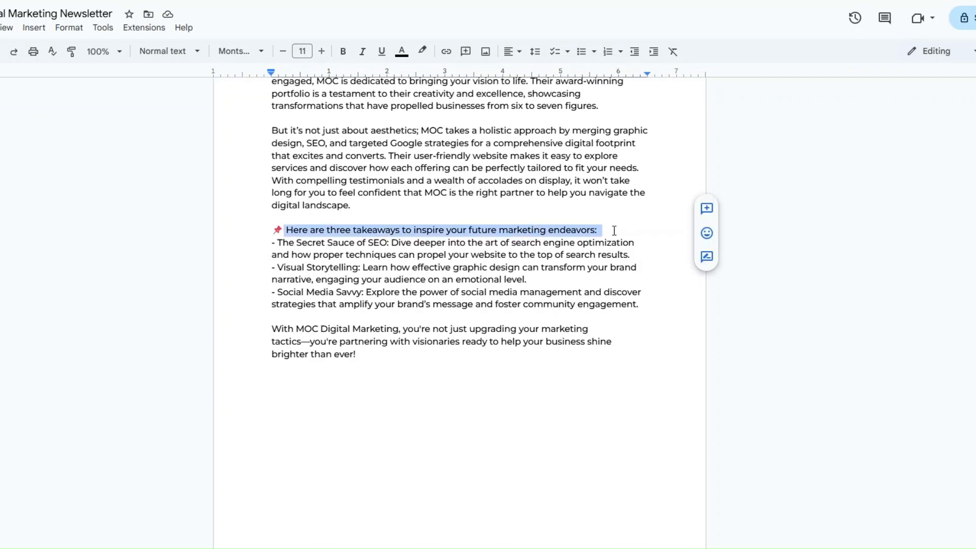
scroll(615, 228, up, 2)
click(521, 367)
scroll(516, 365, up, 1)
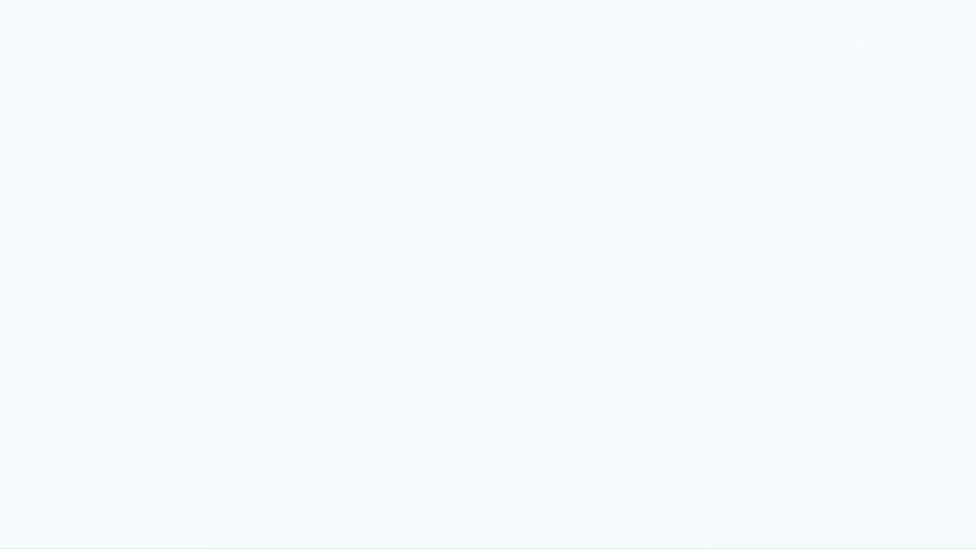
Read through the second generated newsletter document from start to end.
drag(269, 152, 350, 151)
click(490, 202)
scroll(490, 201, down, 3)
scroll(491, 203, up, 3)
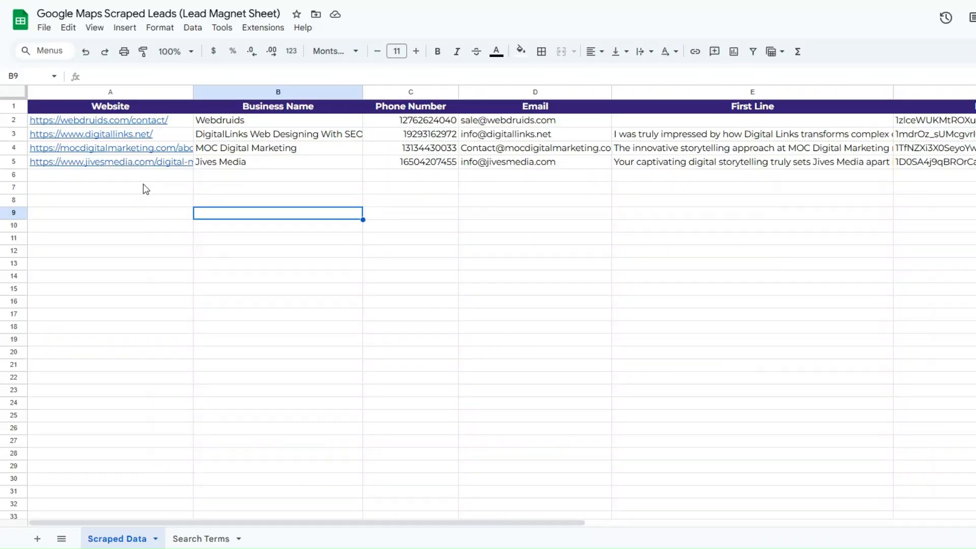
Examine the new lead rows in the Google Maps Scraped Leads sheet, including their first lines and newsletter document IDs.
click(203, 198)
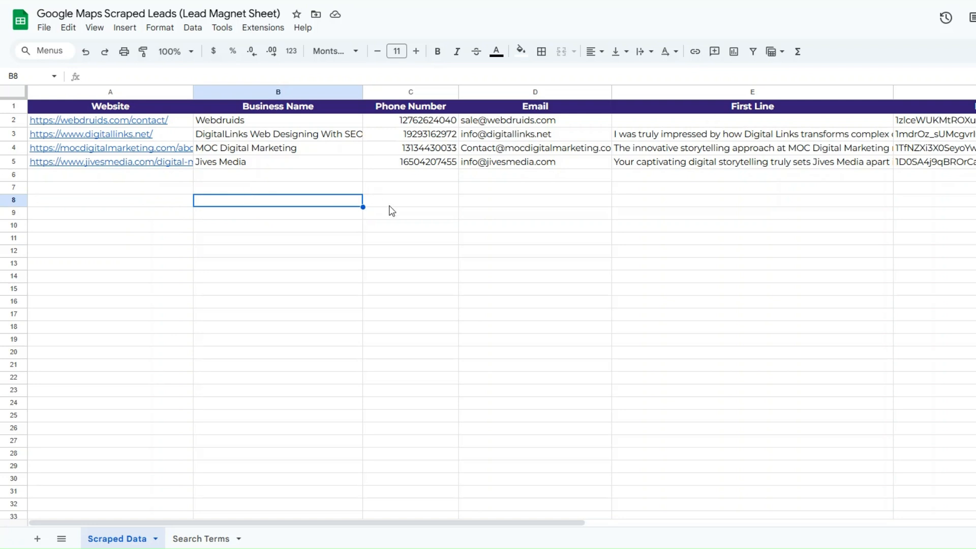
click(497, 206)
click(639, 211)
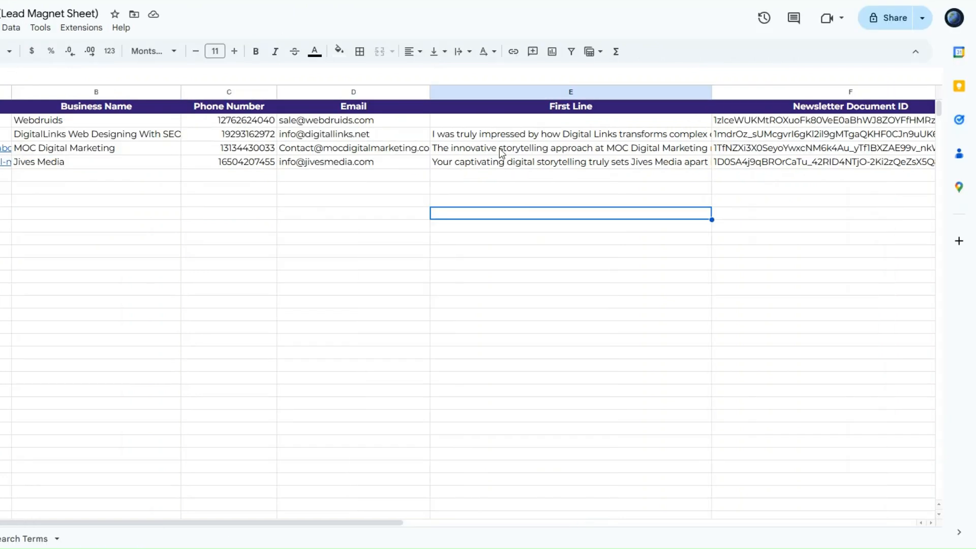
click(682, 149)
double_click(681, 149)
click(414, 194)
click(453, 166)
click(437, 242)
click(817, 158)
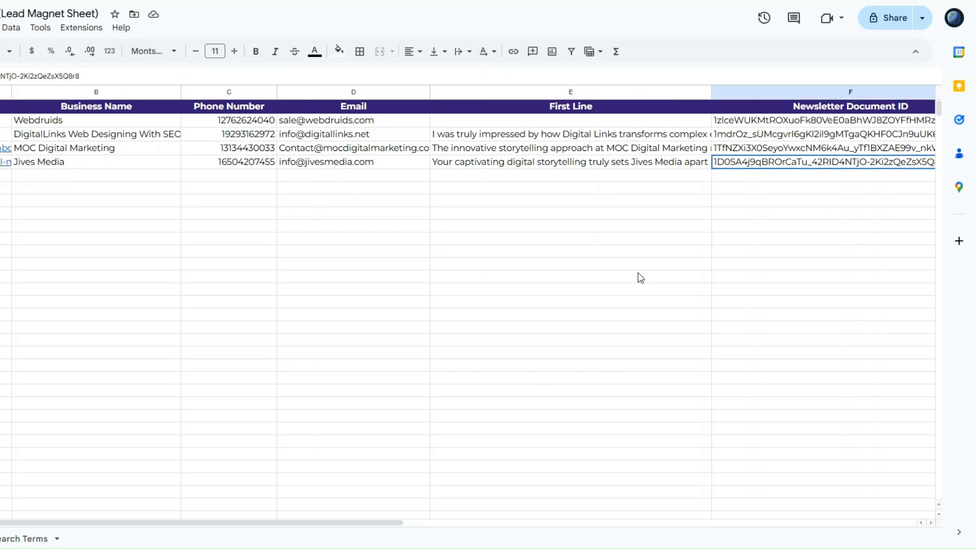
click(330, 433)
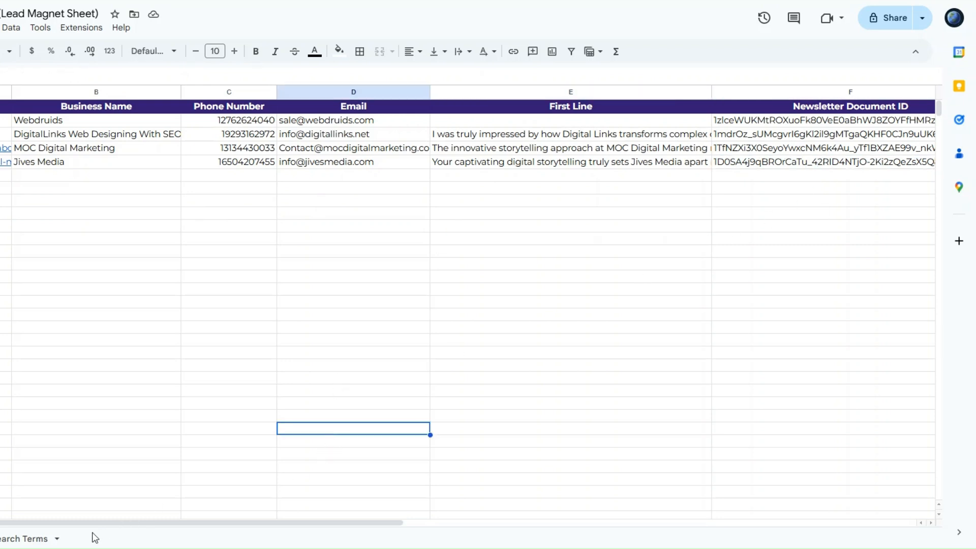
drag(102, 523, 13, 464)
click(150, 205)
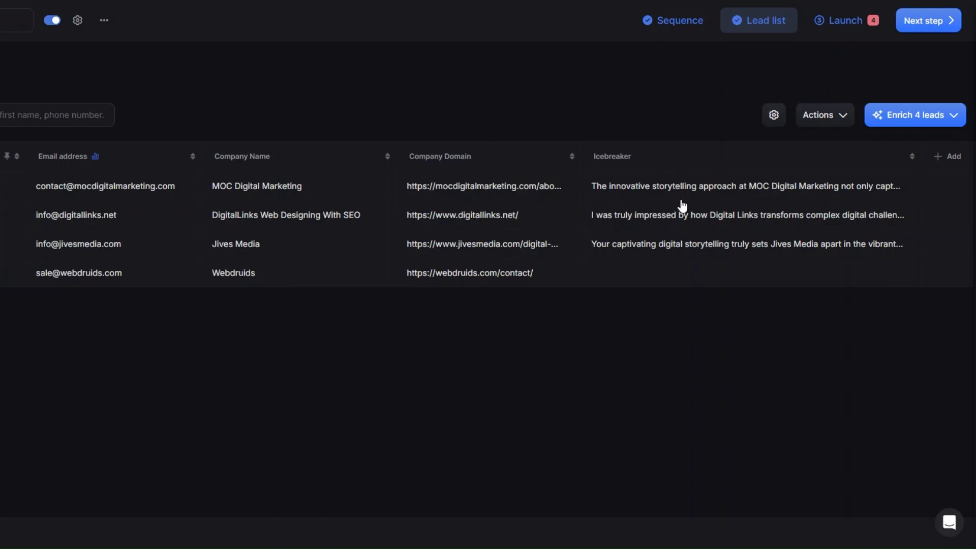
Open the launch stage of the Lemlist campaign and read the email preview for the MOC Digital Marketing lead.
click(846, 28)
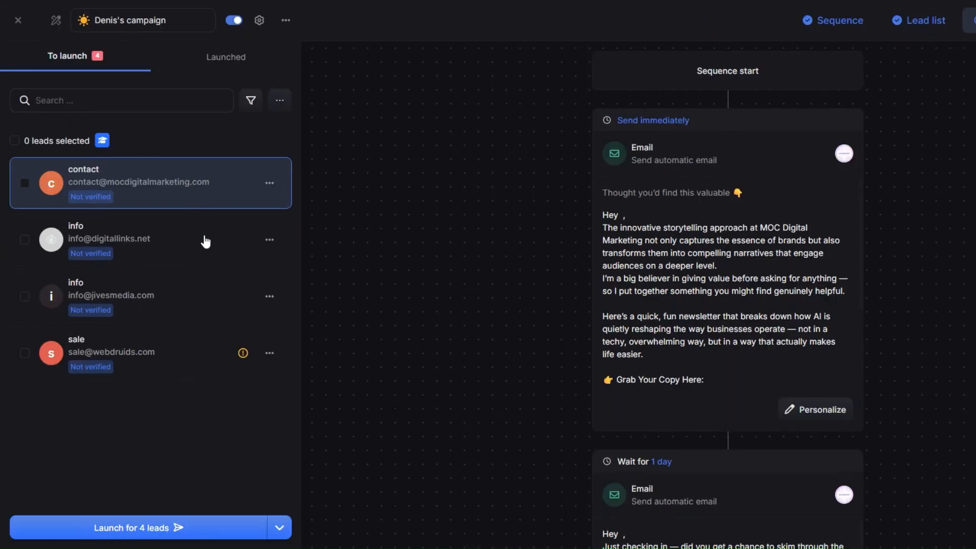
scroll(694, 279, down, 3)
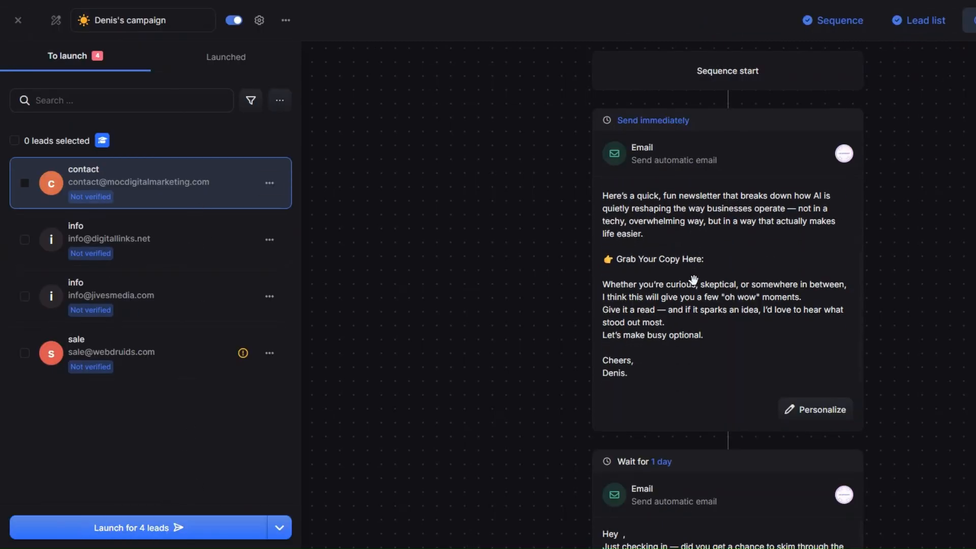
scroll(694, 280, up, 3)
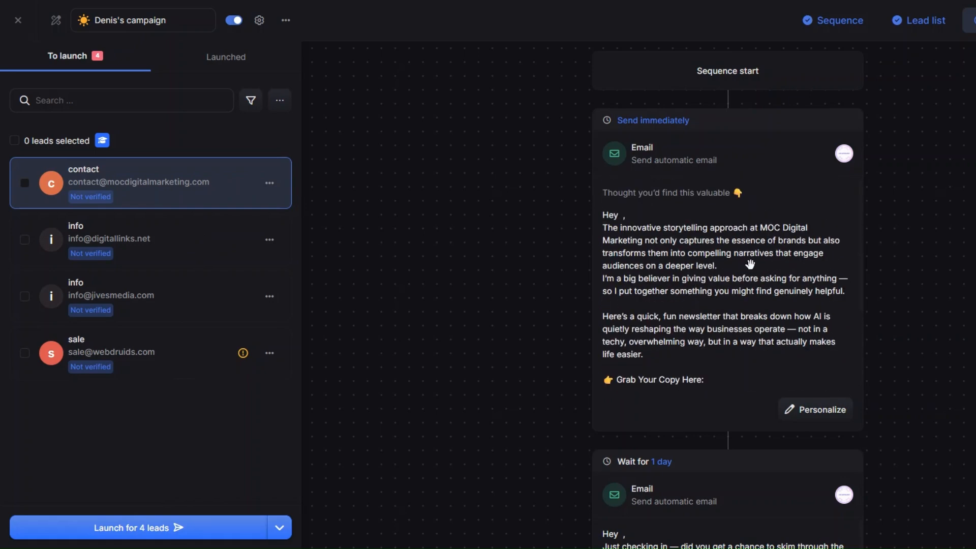
scroll(717, 250, down, 5)
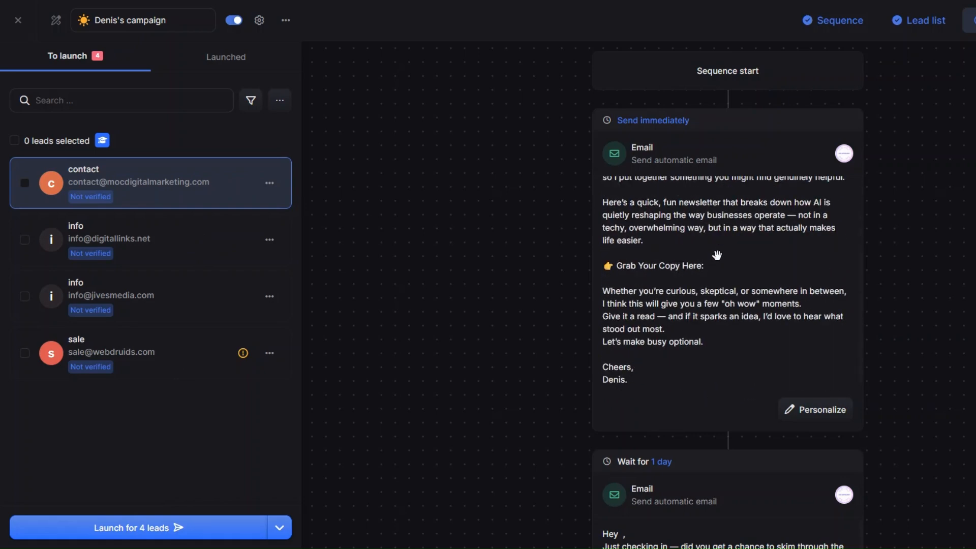
scroll(486, 244, down, 5)
scroll(487, 244, up, 5)
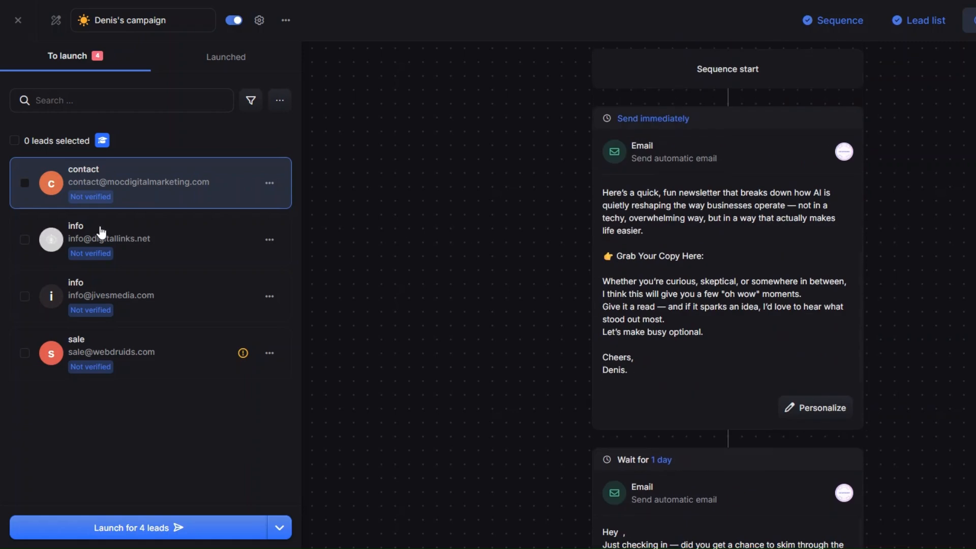
Preview the personalized email for the Jives Media lead and start the campaign launch for 4 leads.
click(185, 310)
scroll(600, 270, up, 2)
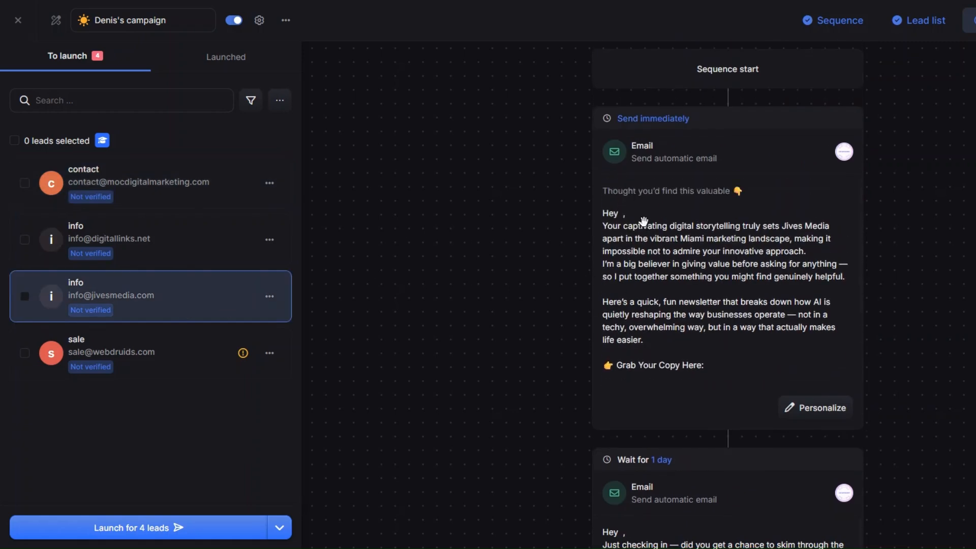
scroll(738, 252, down, 1)
scroll(738, 252, up, 1)
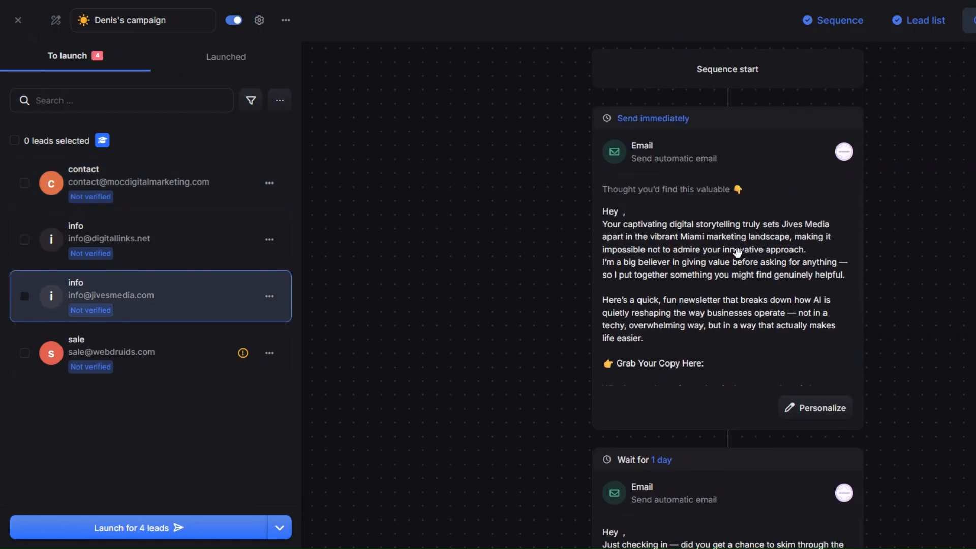
click(221, 529)
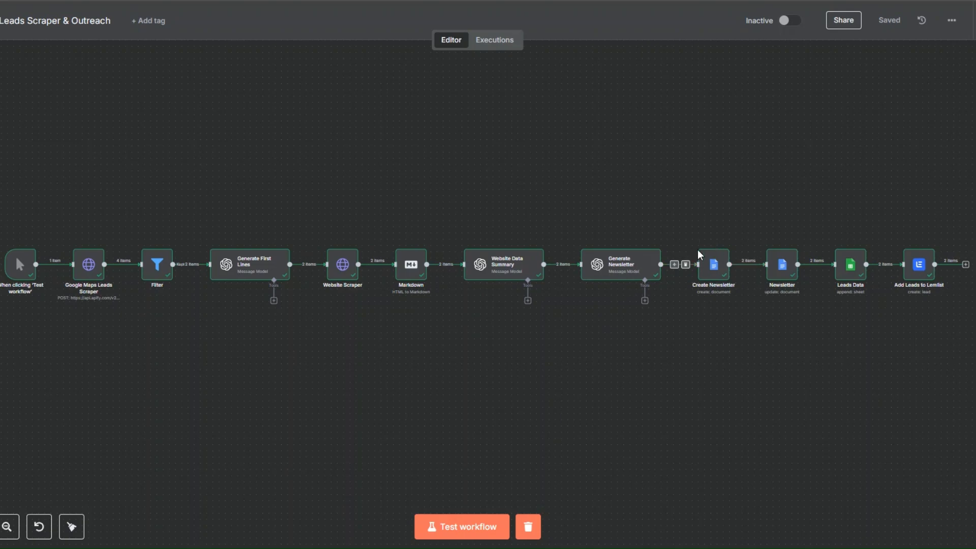
click(621, 266)
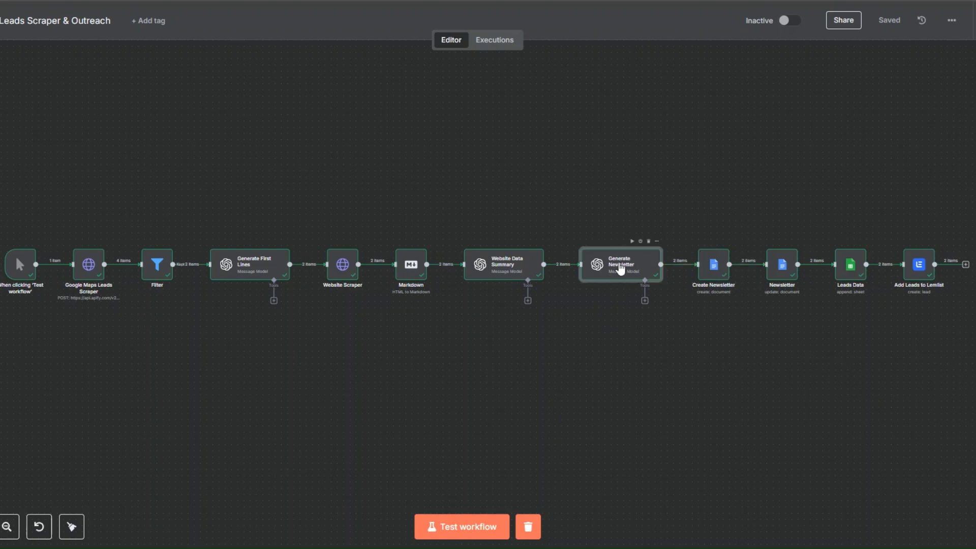
click(787, 281)
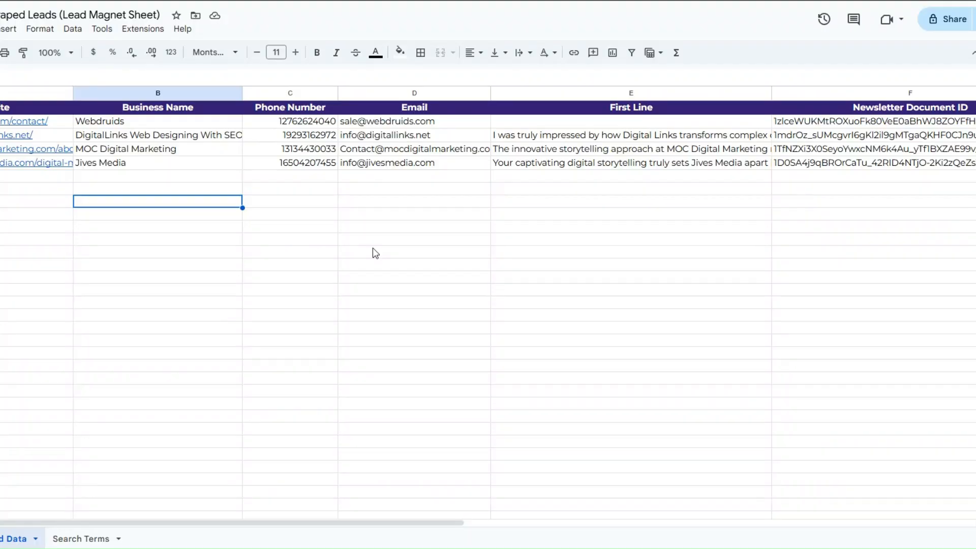
click(373, 250)
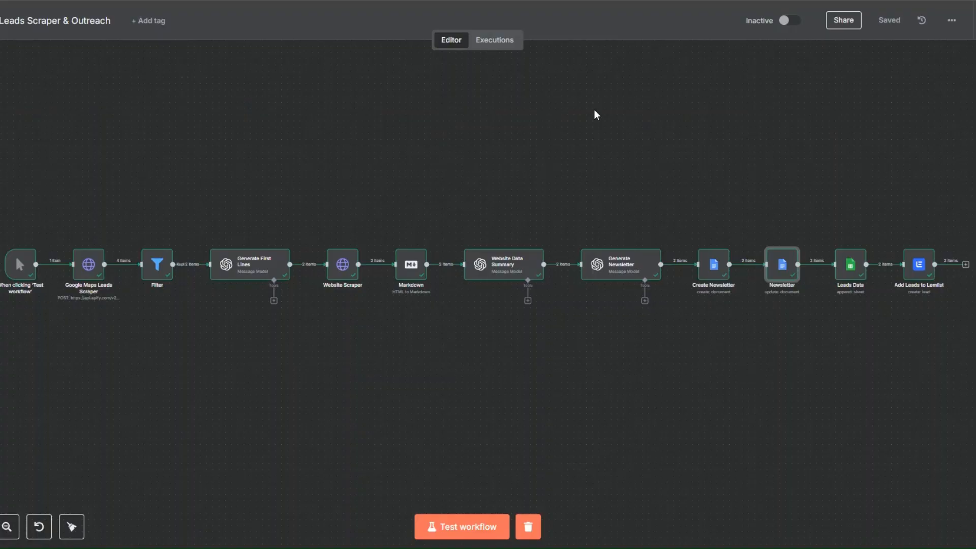